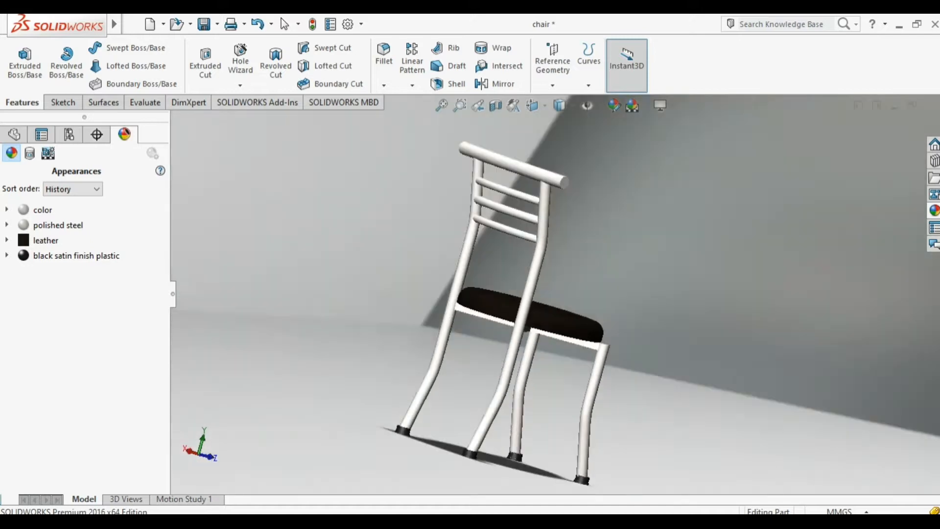
- Examine the finished chair model from several angles and distances, including its seat, legs and backrest
{"action": "middle_click_drag", "start_coordinate": [764, 391], "coordinate": [607, 433]}
{"action": "scroll", "coordinate": [641, 435], "scroll_direction": "down", "scroll_amount": 3}
{"action": "scroll", "coordinate": [637, 418], "scroll_direction": "down", "scroll_amount": 5}
{"action": "scroll", "coordinate": [636, 419], "scroll_direction": "up", "scroll_amount": 5}
{"action": "scroll", "coordinate": [549, 372], "scroll_direction": "up", "scroll_amount": 3}
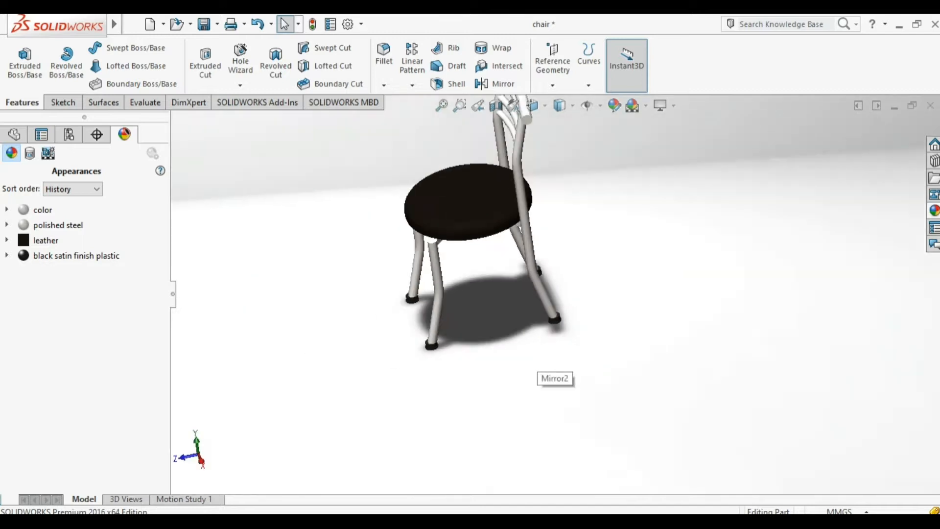
{"action": "middle_click_drag", "start_coordinate": [519, 319], "coordinate": [581, 317]}
{"action": "scroll", "coordinate": [581, 317], "scroll_direction": "up", "scroll_amount": 3}
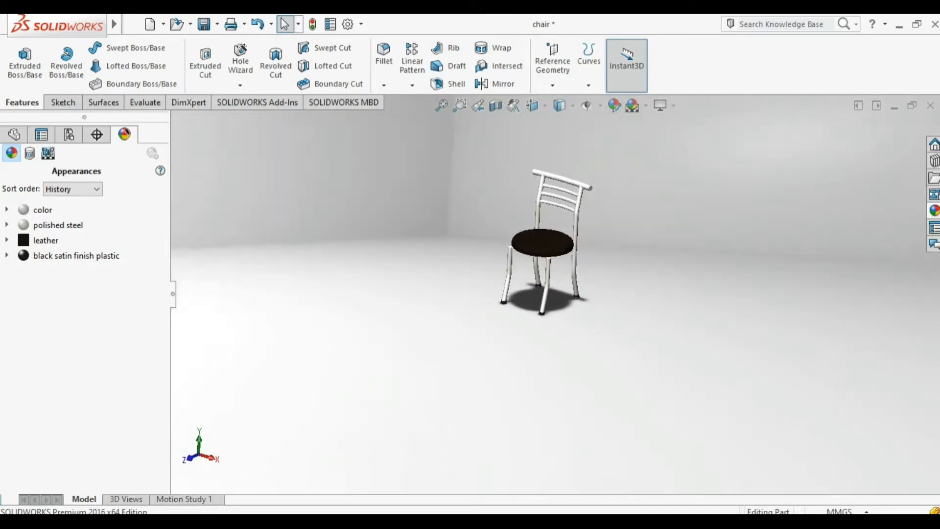
{"action": "scroll", "coordinate": [573, 169], "scroll_direction": "down", "scroll_amount": 4}
{"action": "scroll", "coordinate": [519, 337], "scroll_direction": "down", "scroll_amount": 5}
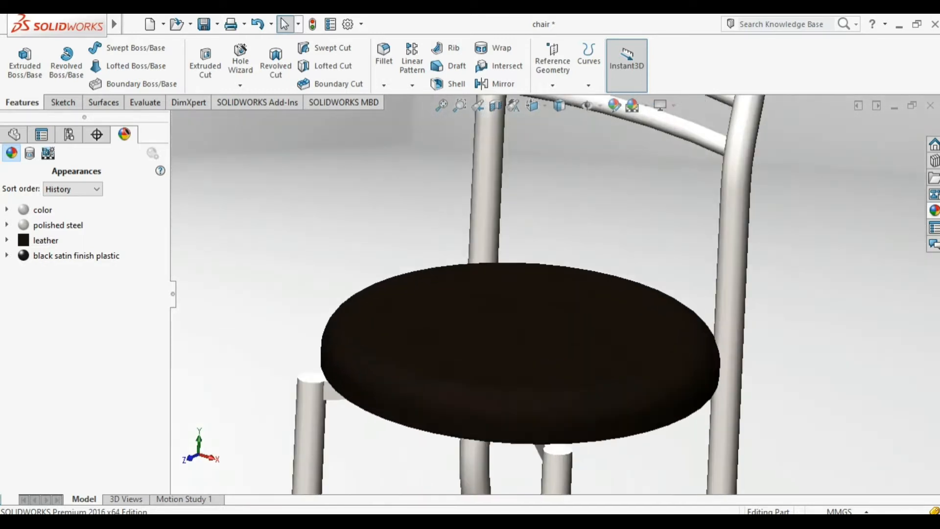
{"action": "scroll", "coordinate": [555, 294], "scroll_direction": "up", "scroll_amount": 5}
{"action": "scroll", "coordinate": [558, 284], "scroll_direction": "up", "scroll_amount": 2}
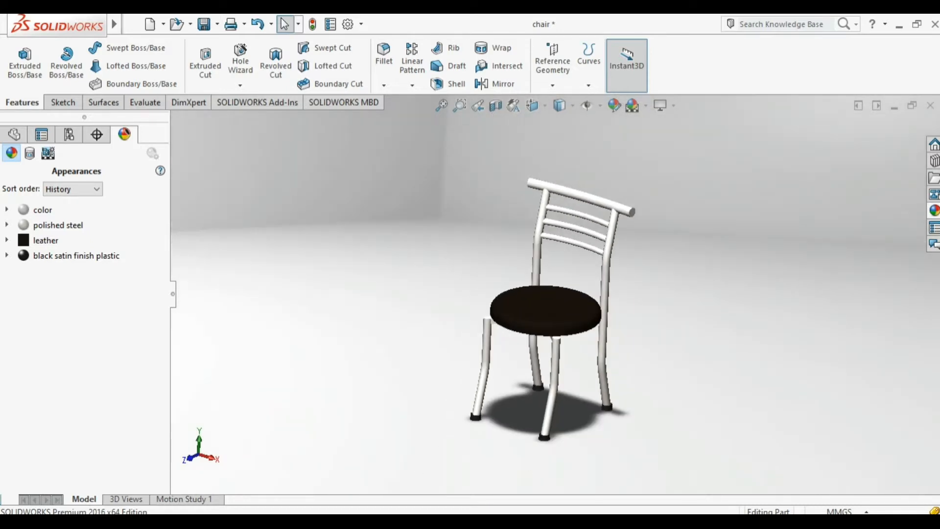
{"action": "scroll", "coordinate": [571, 274], "scroll_direction": "down", "scroll_amount": 2}
{"action": "middle_click_drag", "start_coordinate": [570, 274], "coordinate": [215, 233]}
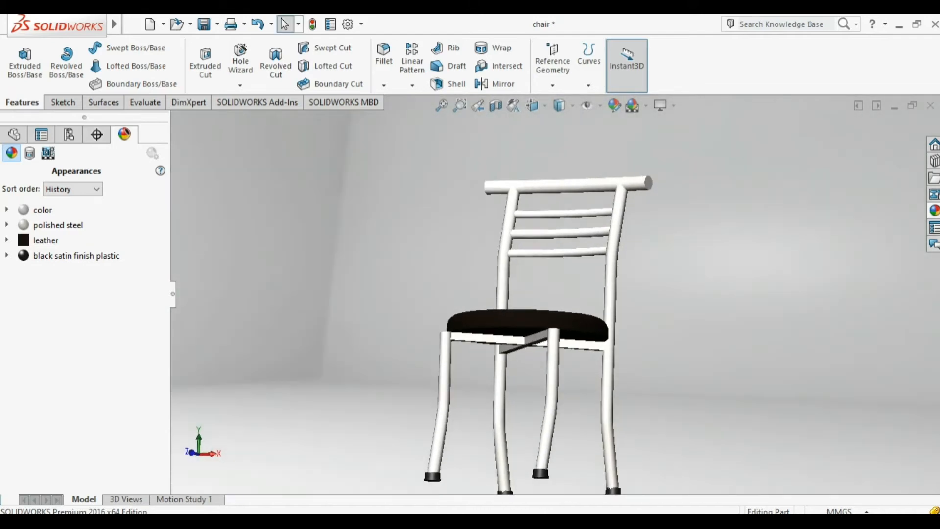
{"action": "scroll", "coordinate": [548, 294], "scroll_direction": "up", "scroll_amount": 2}
{"action": "middle_click_drag", "start_coordinate": [548, 265], "coordinate": [465, 289]}
{"action": "middle_click_drag", "start_coordinate": [574, 277], "coordinate": [604, 298]}
{"action": "scroll", "coordinate": [578, 291], "scroll_direction": "down", "scroll_amount": 3}
{"action": "scroll", "coordinate": [578, 292], "scroll_direction": "up", "scroll_amount": 1}
{"action": "scroll", "coordinate": [578, 292], "scroll_direction": "up", "scroll_amount": 1}
{"action": "scroll", "coordinate": [604, 298], "scroll_direction": "up", "scroll_amount": 1}
{"action": "scroll", "coordinate": [557, 335], "scroll_direction": "down", "scroll_amount": 2}
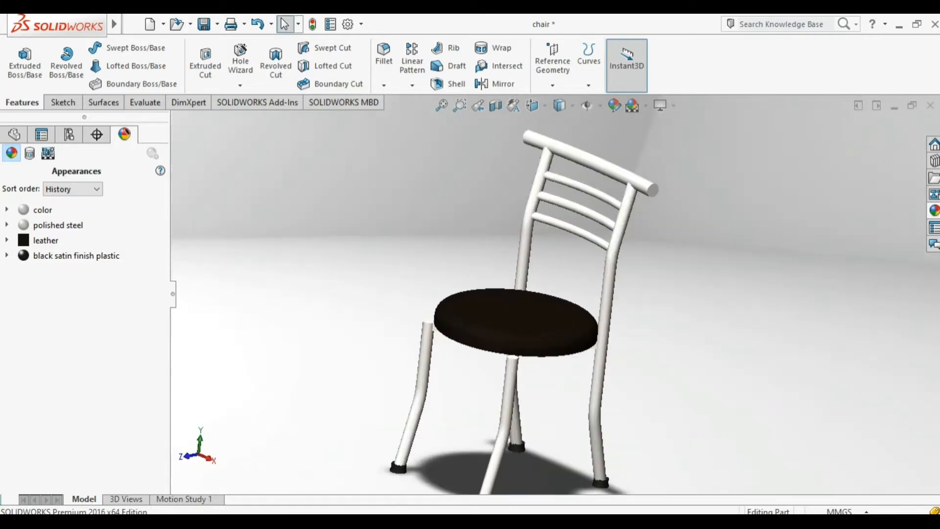
{"action": "middle_click_drag", "start_coordinate": [557, 335], "coordinate": [557, 329], "text": "ctrl"}
{"action": "scroll", "coordinate": [557, 329], "scroll_direction": "up", "scroll_amount": 1}
{"action": "scroll", "coordinate": [557, 328], "scroll_direction": "down", "scroll_amount": 2}
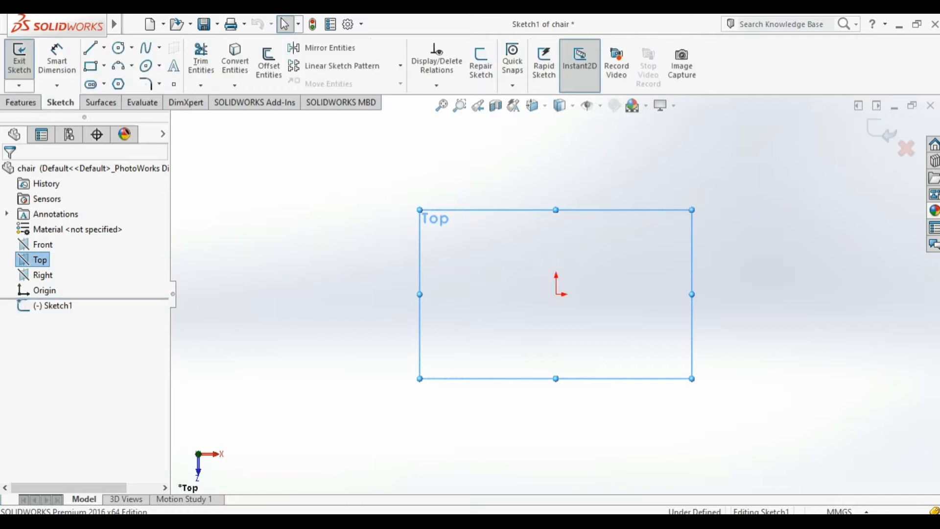
- Sketch a four-sided polygon centred on the origin, with a circumscribed circle about 166 mm in diameter
{"action": "left_click", "coordinate": [118, 84]}
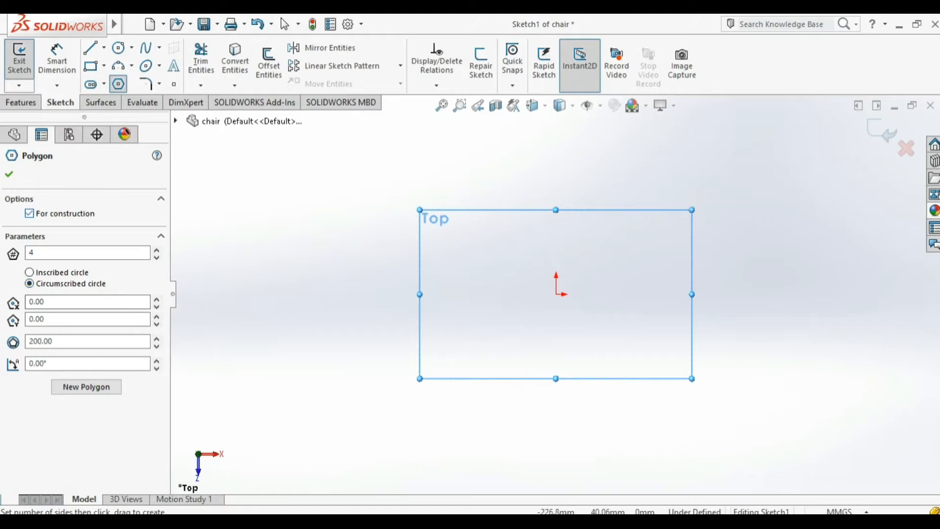
{"action": "left_click_drag", "start_coordinate": [557, 294], "coordinate": [661, 386]}
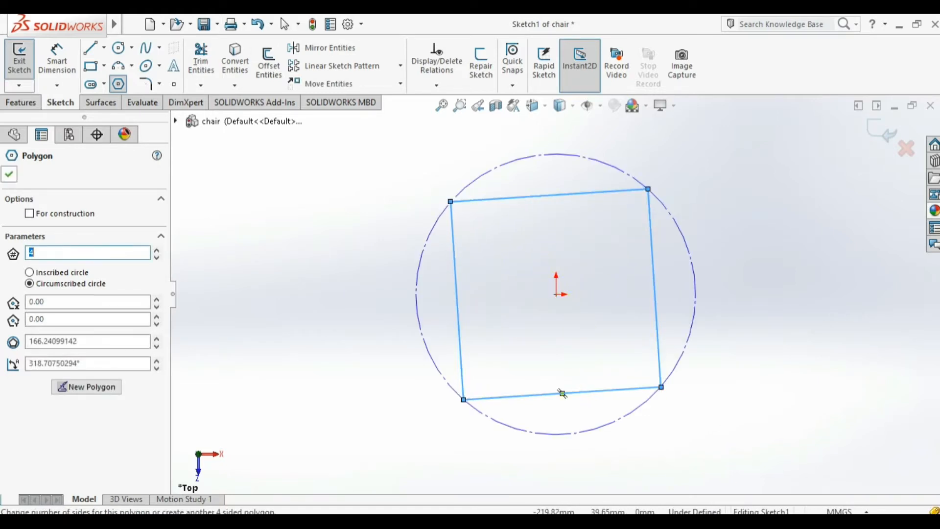
{"action": "key", "text": "Escape"}
{"action": "key", "text": "Escape"}
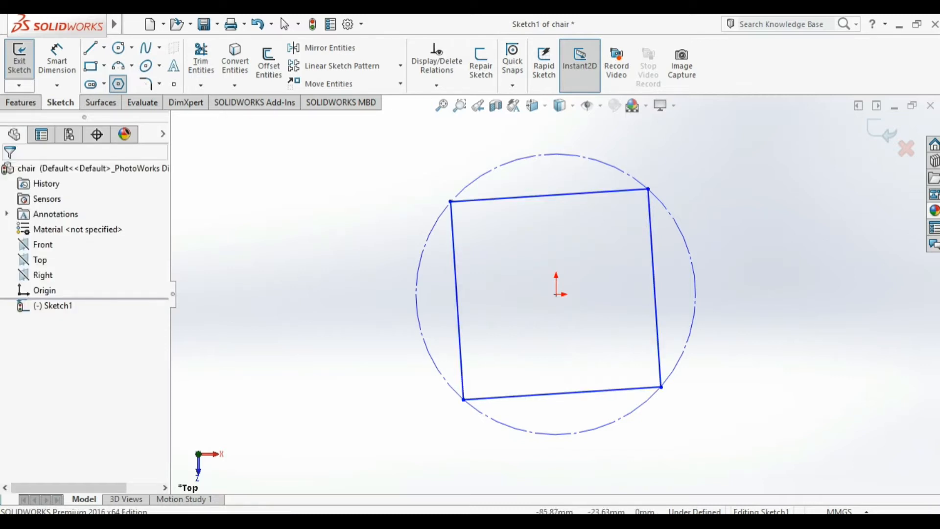
- Convert all four sides of the polygon to construction geometry
{"action": "left_click", "coordinate": [457, 301]}
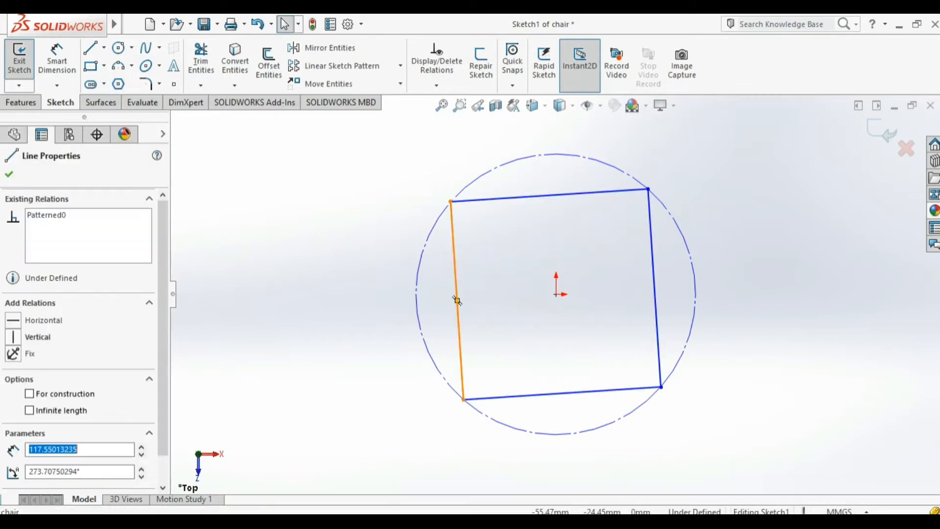
{"action": "key", "text": "Escape"}
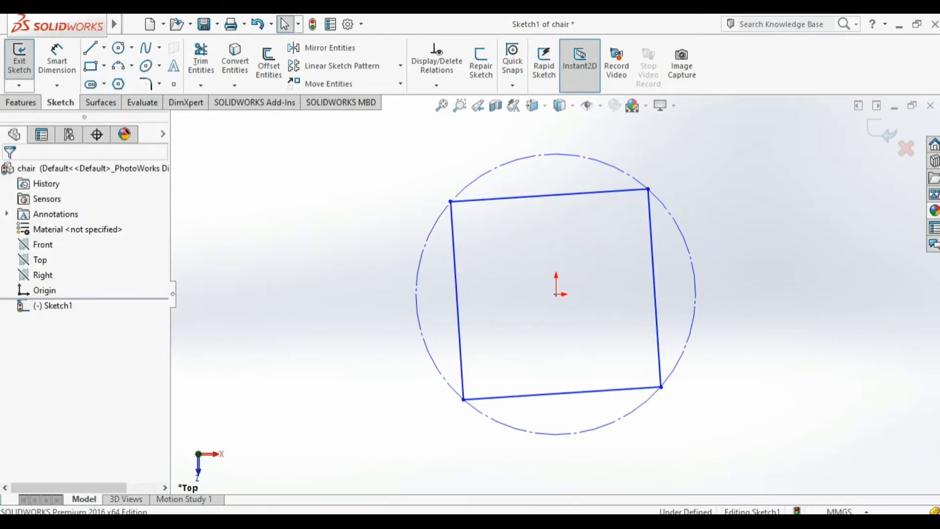
{"action": "left_click", "coordinate": [457, 300]}
{"action": "left_click", "coordinate": [563, 393]}
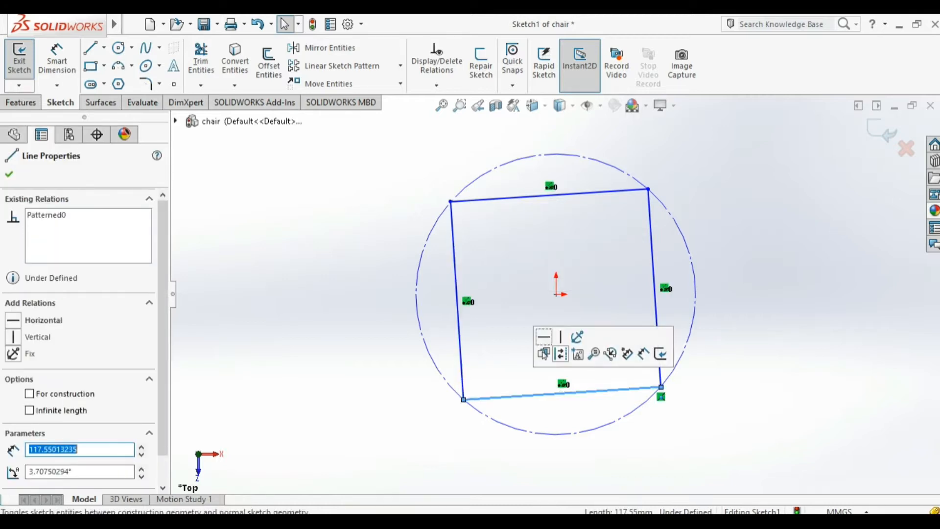
{"action": "left_click", "coordinate": [561, 353]}
{"action": "key", "text": "Escape"}
{"action": "left_click", "coordinate": [655, 293]}
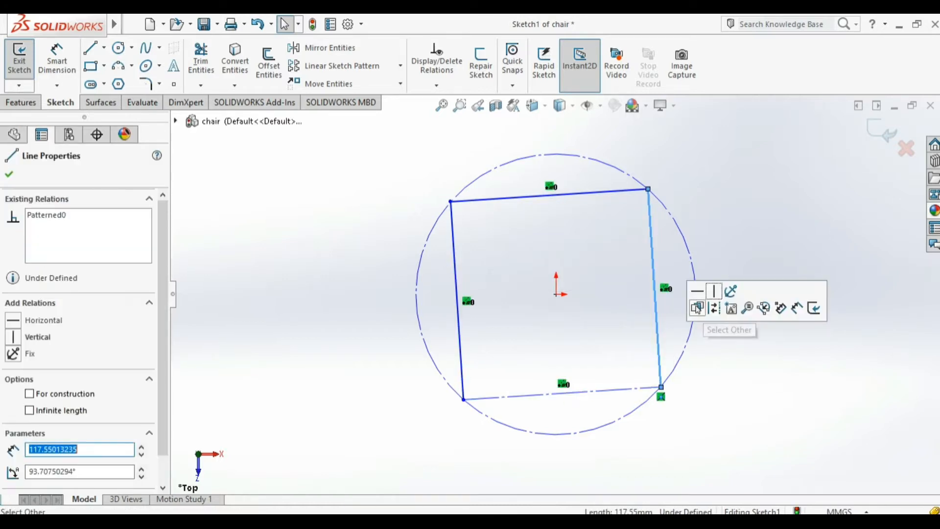
{"action": "left_click", "coordinate": [715, 308]}
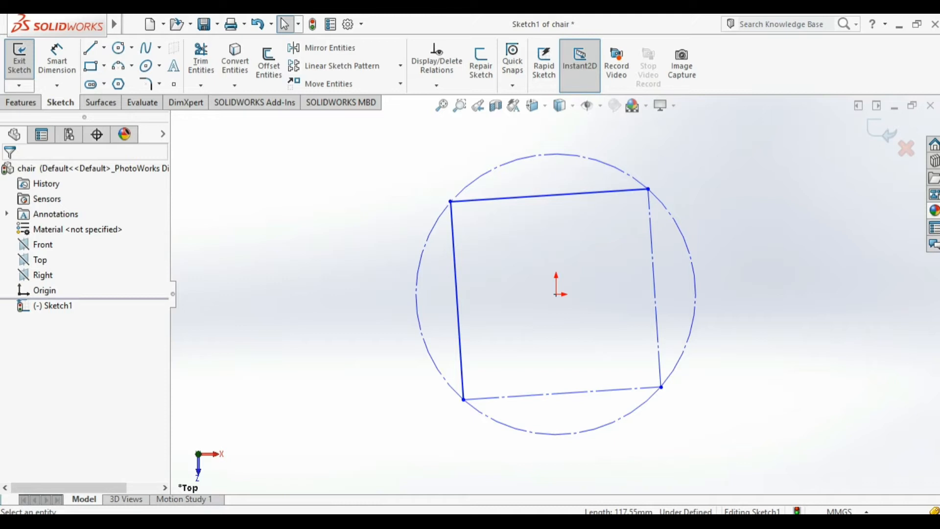
{"action": "left_click", "coordinate": [549, 194]}
{"action": "left_click", "coordinate": [632, 139]}
{"action": "key", "text": "Escape"}
{"action": "left_click", "coordinate": [457, 301]}
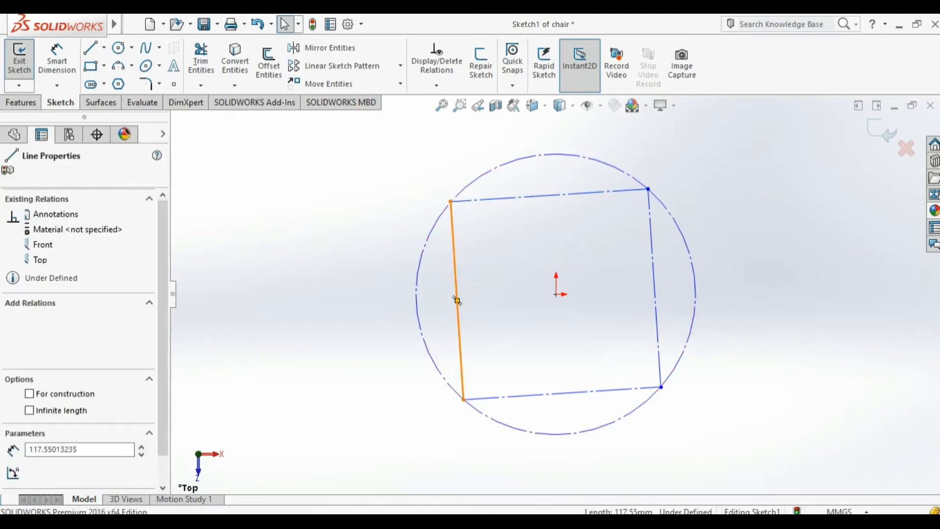
{"action": "left_click", "coordinate": [534, 188]}
- Align the construction square with the axes by making its left side vertical and its top side horizontal
{"action": "left_click", "coordinate": [458, 301]}
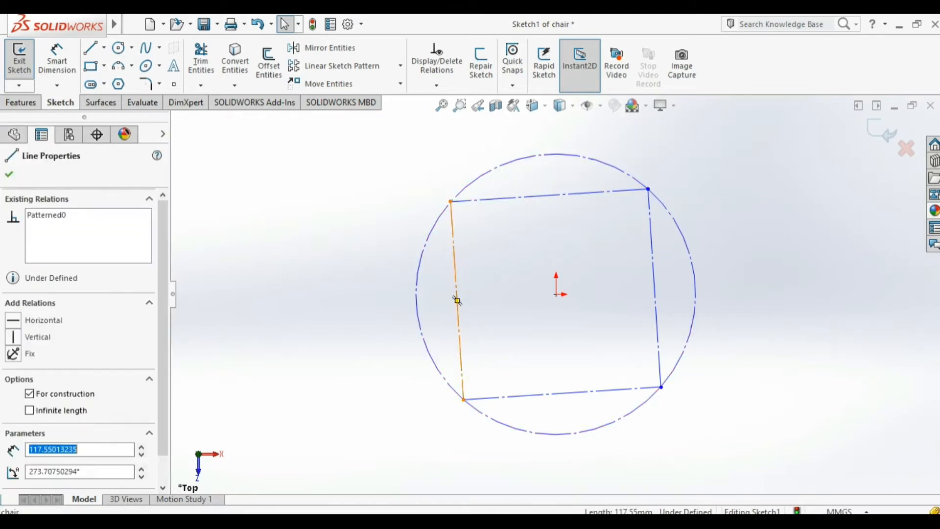
{"action": "left_click", "coordinate": [507, 189]}
{"action": "left_click", "coordinate": [631, 202]}
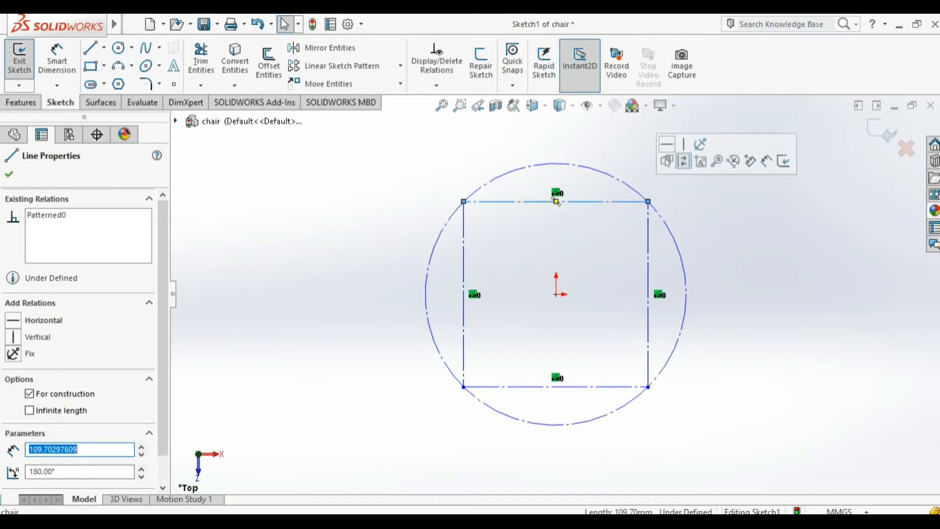
{"action": "left_click", "coordinate": [666, 143]}
{"action": "left_click", "coordinate": [342, 183]}
- Dimension the circle around the square with a diameter of 44 mm
{"action": "left_click", "coordinate": [57, 59]}
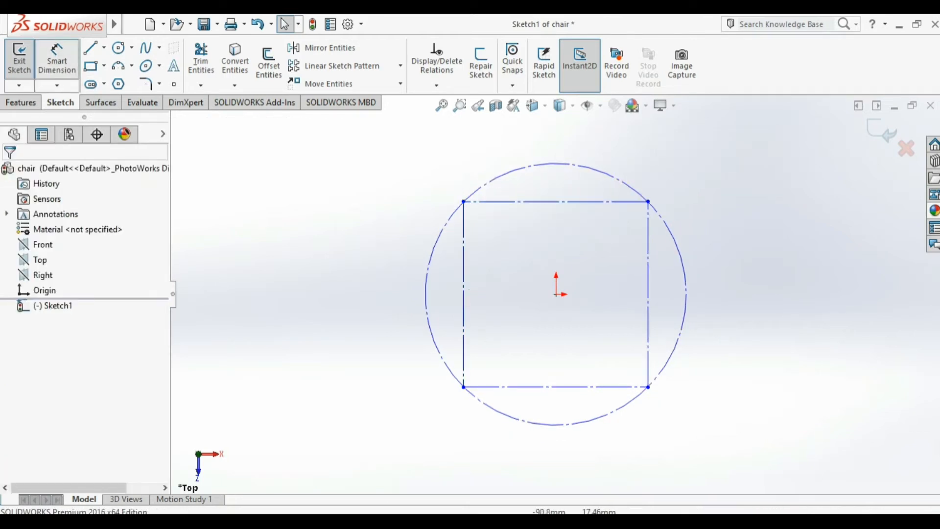
{"action": "left_click", "coordinate": [428, 318]}
{"action": "left_click", "coordinate": [392, 331]}
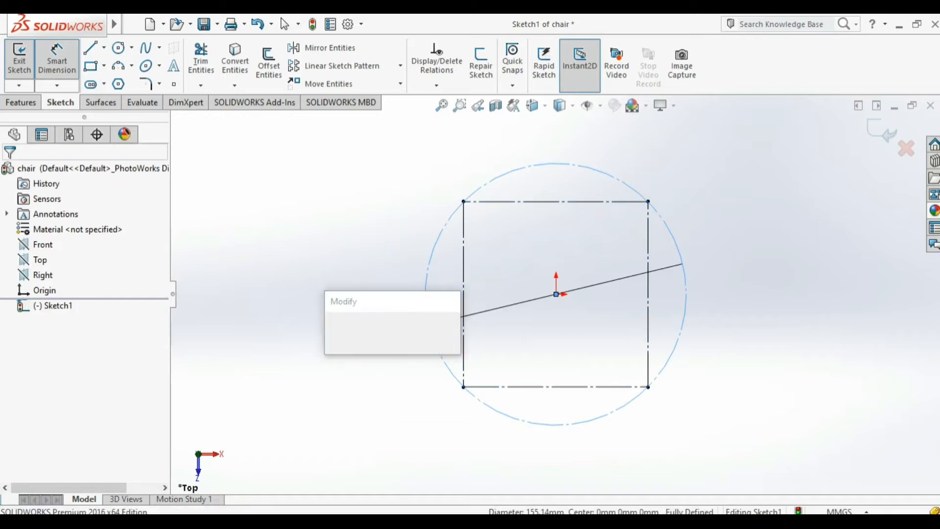
{"action": "type", "text": "44"}
{"action": "key", "text": "Return"}
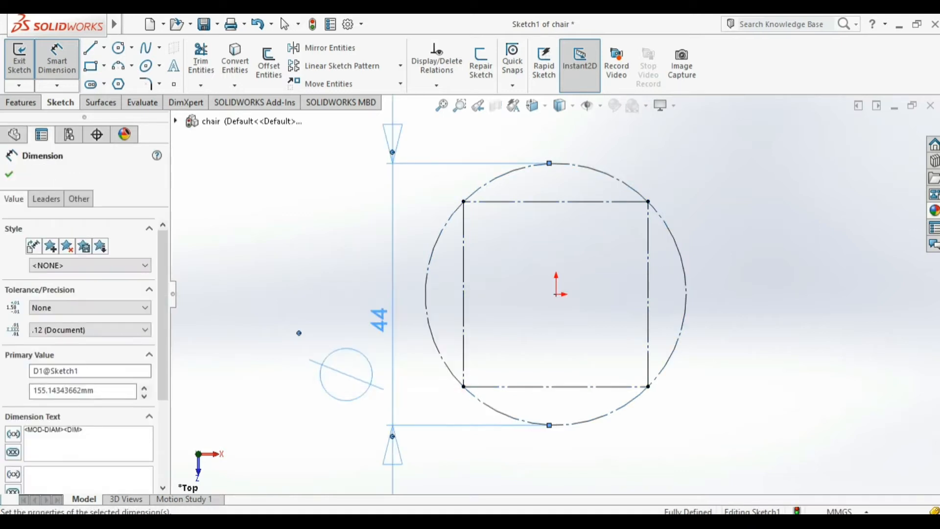
- Draw two construction lines along the square's diagonals, connecting its opposite corners
{"action": "left_click", "coordinate": [90, 48]}
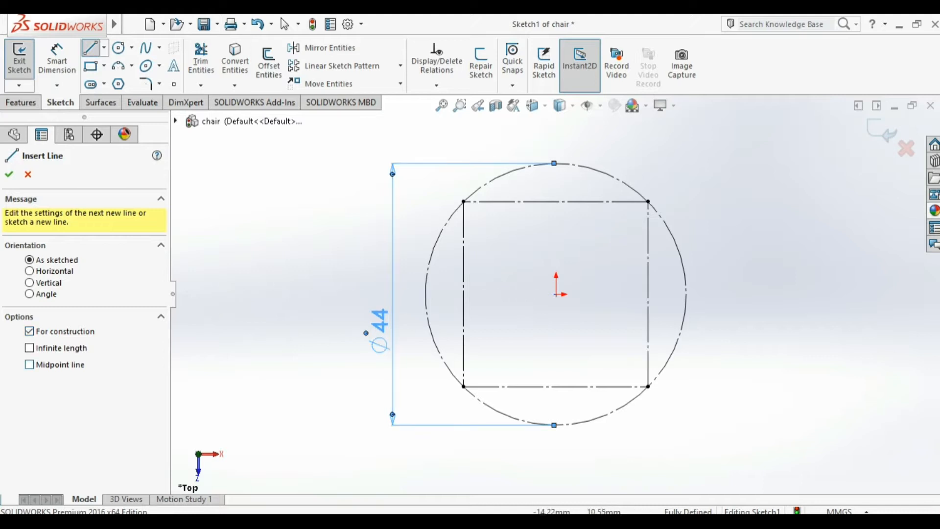
{"action": "left_click", "coordinate": [464, 202]}
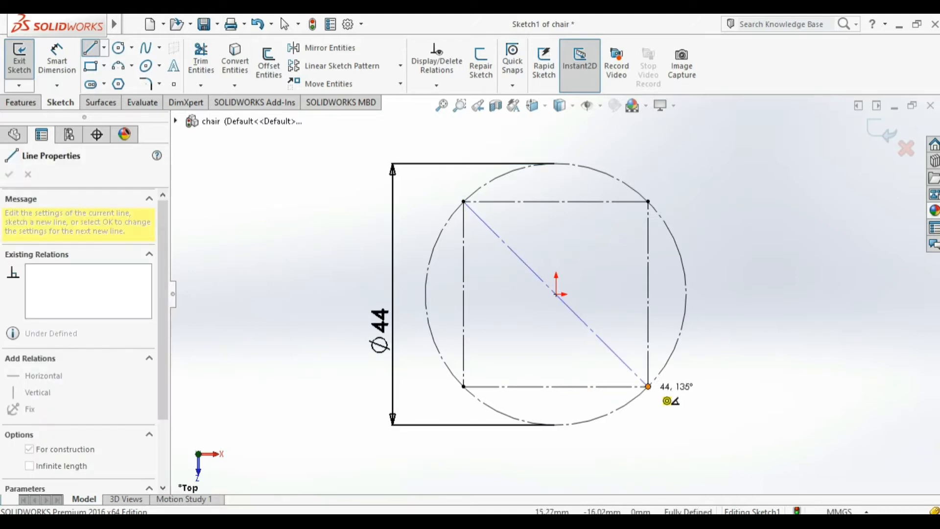
{"action": "left_click", "coordinate": [648, 387]}
{"action": "left_click", "coordinate": [648, 201]}
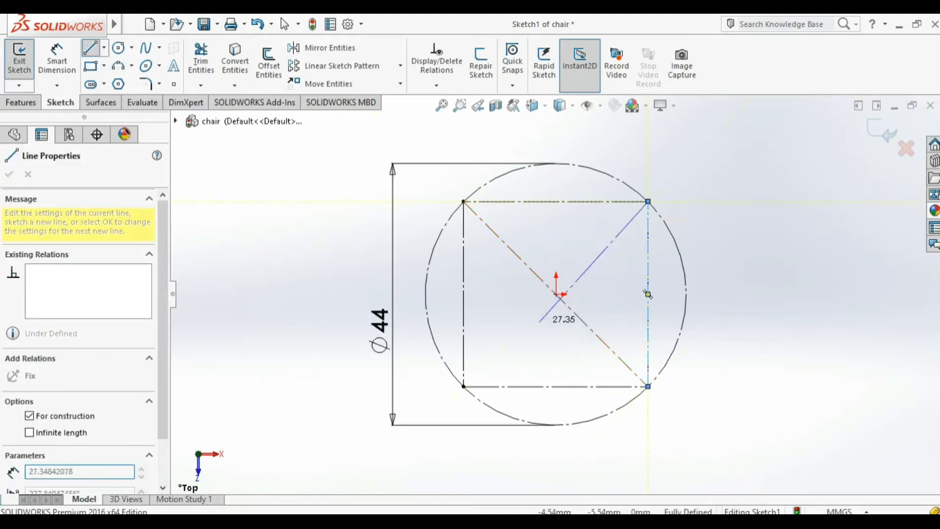
{"action": "left_click", "coordinate": [463, 386]}
{"action": "right_click", "coordinate": [409, 408]}
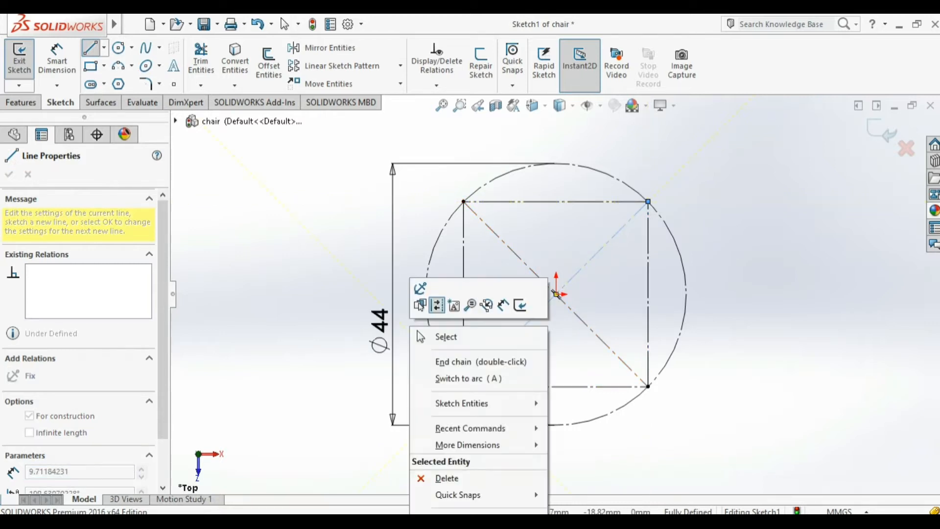
{"action": "left_click", "coordinate": [443, 336]}
- Offset both diagonals bi-directionally by 1 mm with dimensions added
{"action": "left_click", "coordinate": [268, 64]}
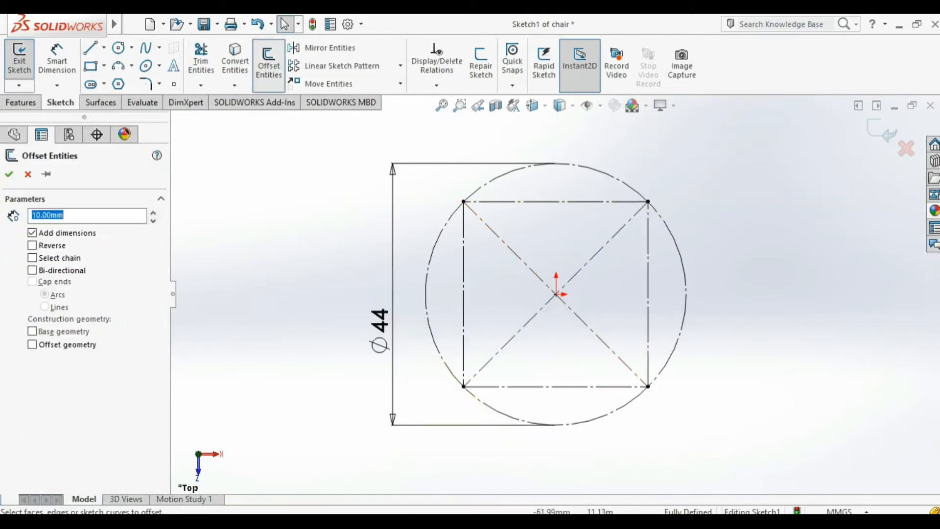
{"action": "left_click", "coordinate": [503, 347]}
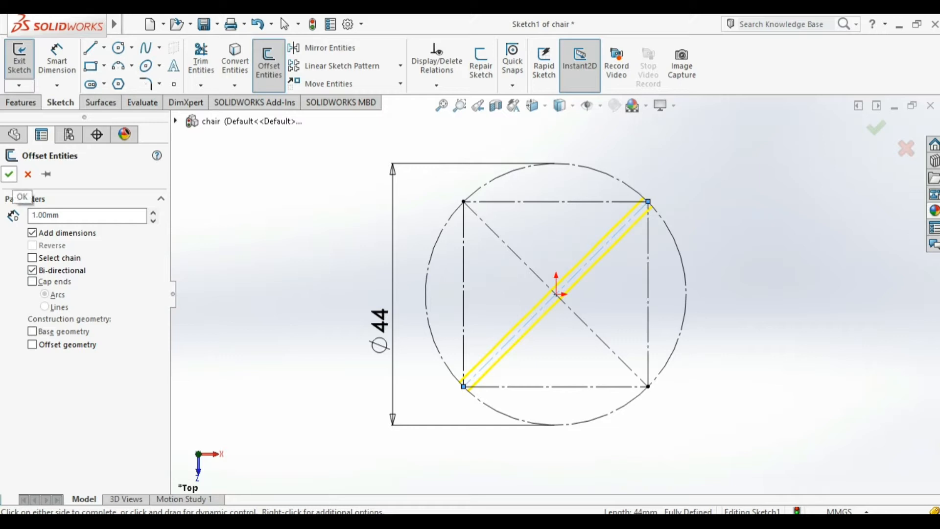
{"action": "left_click", "coordinate": [9, 174]}
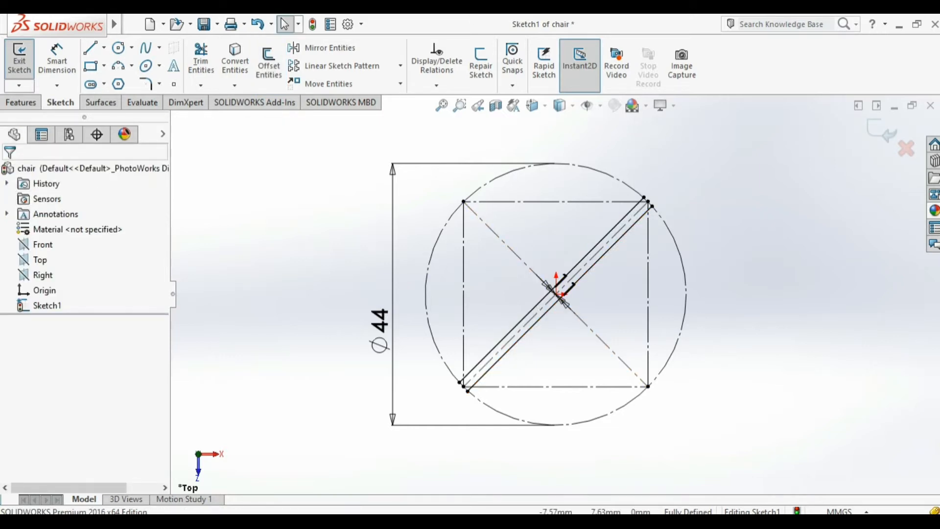
{"action": "left_click", "coordinate": [568, 305]}
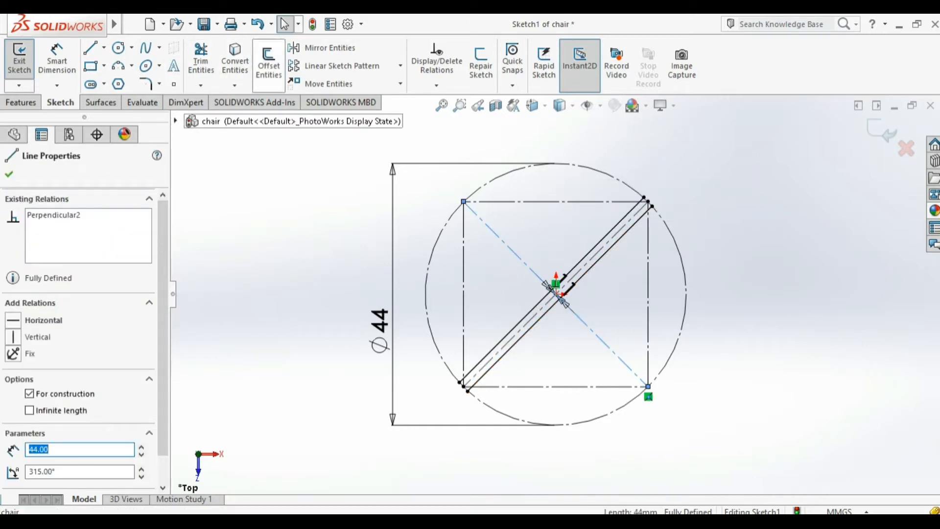
{"action": "key", "text": "Return"}
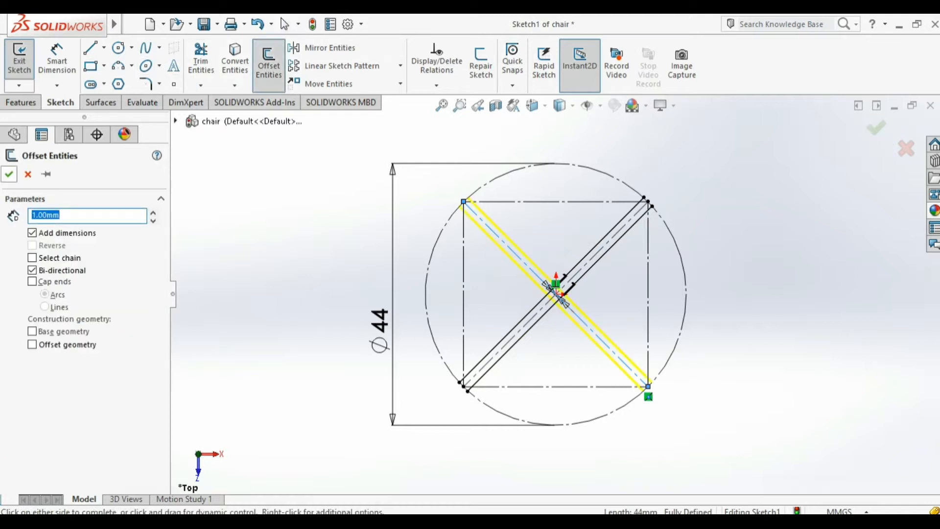
{"action": "key", "text": "Return"}
- Close the open ends of the two bars on the sketch's +X side with short lines between their offset endpoints
{"action": "left_click", "coordinate": [91, 48]}
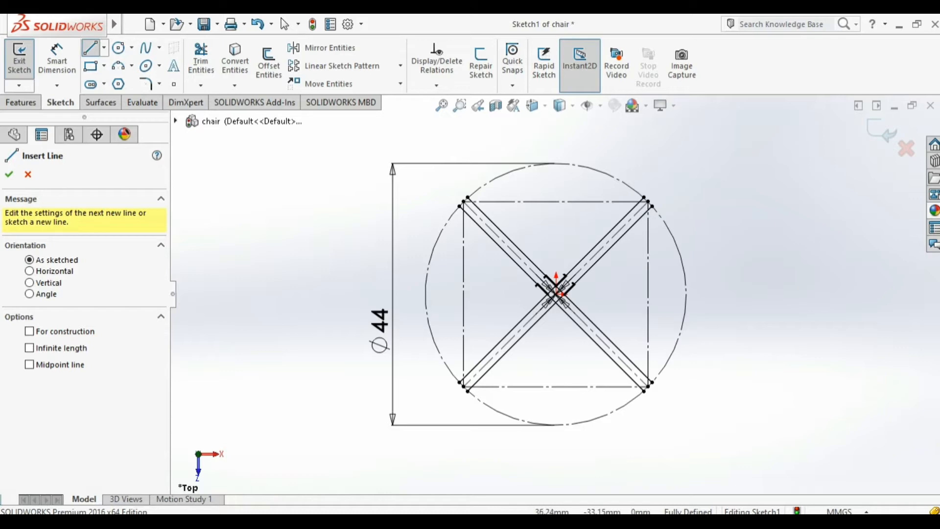
{"action": "scroll", "coordinate": [658, 389], "scroll_direction": "down", "scroll_amount": 4}
{"action": "left_click", "coordinate": [630, 387]}
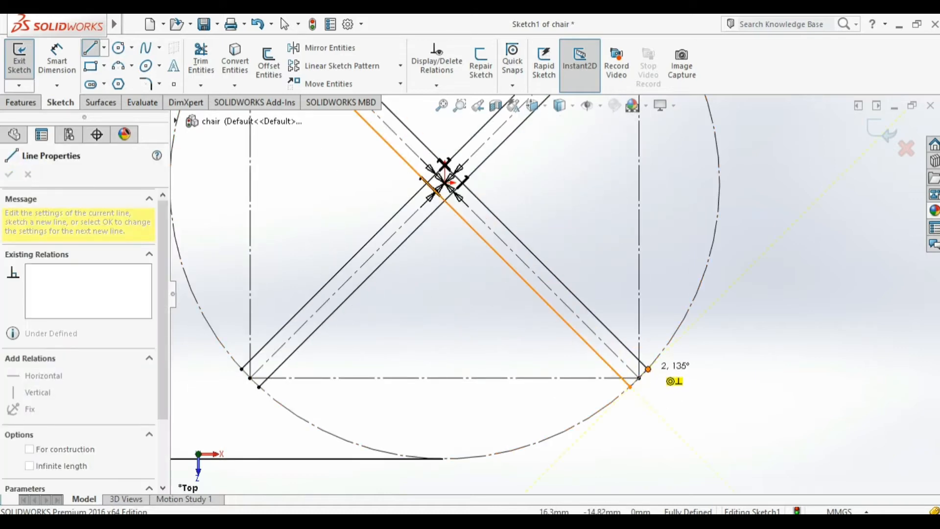
{"action": "left_click", "coordinate": [648, 369]}
{"action": "scroll", "coordinate": [648, 368], "scroll_direction": "up", "scroll_amount": 5}
{"action": "scroll", "coordinate": [606, 154], "scroll_direction": "down", "scroll_amount": 7}
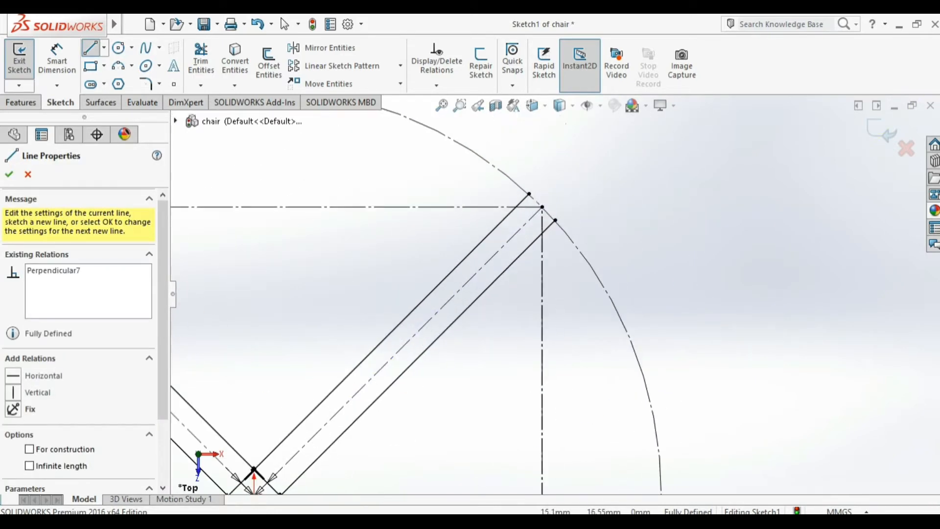
{"action": "left_click", "coordinate": [529, 194]}
{"action": "left_click", "coordinate": [555, 221]}
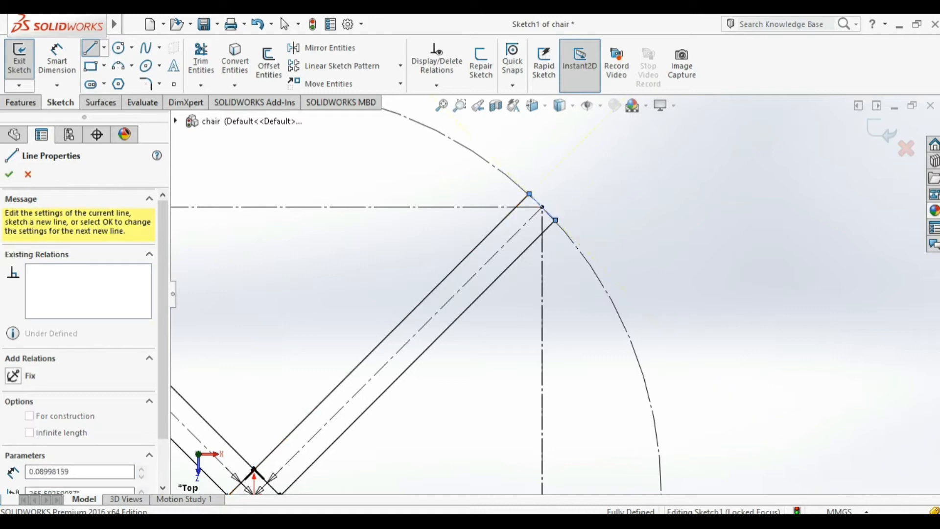
- Close the remaining two open bar ends on the sketch's -X side with short lines between their offset endpoints
{"action": "scroll", "coordinate": [556, 220], "scroll_direction": "up", "scroll_amount": 4}
{"action": "scroll", "coordinate": [556, 258], "scroll_direction": "up", "scroll_amount": 2}
{"action": "scroll", "coordinate": [363, 257], "scroll_direction": "down", "scroll_amount": 7}
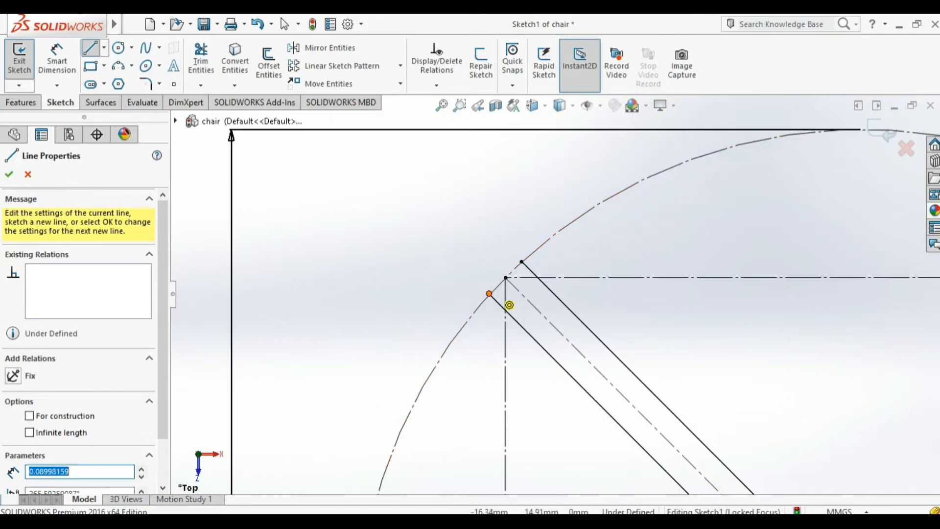
{"action": "left_click", "coordinate": [489, 294]}
{"action": "left_click", "coordinate": [522, 262]}
{"action": "scroll", "coordinate": [544, 279], "scroll_direction": "up", "scroll_amount": 5}
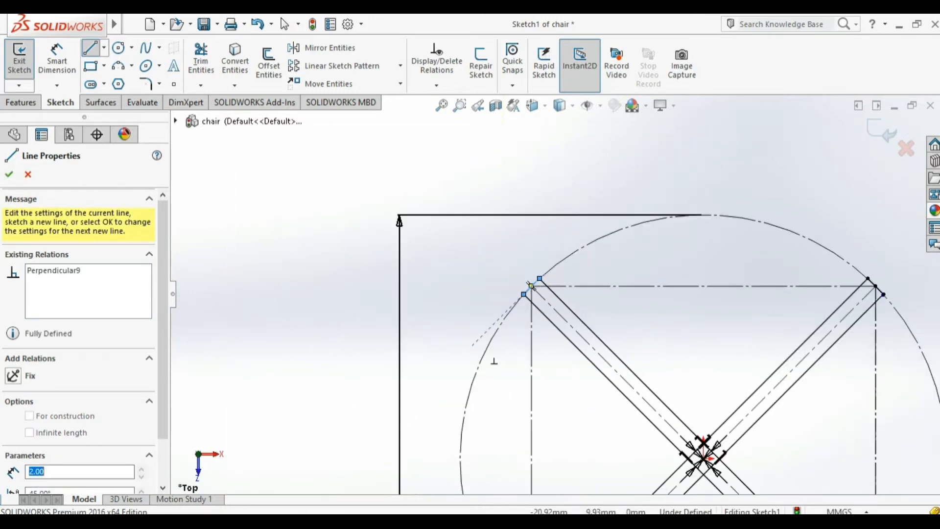
{"action": "scroll", "coordinate": [547, 292], "scroll_direction": "down", "scroll_amount": 5}
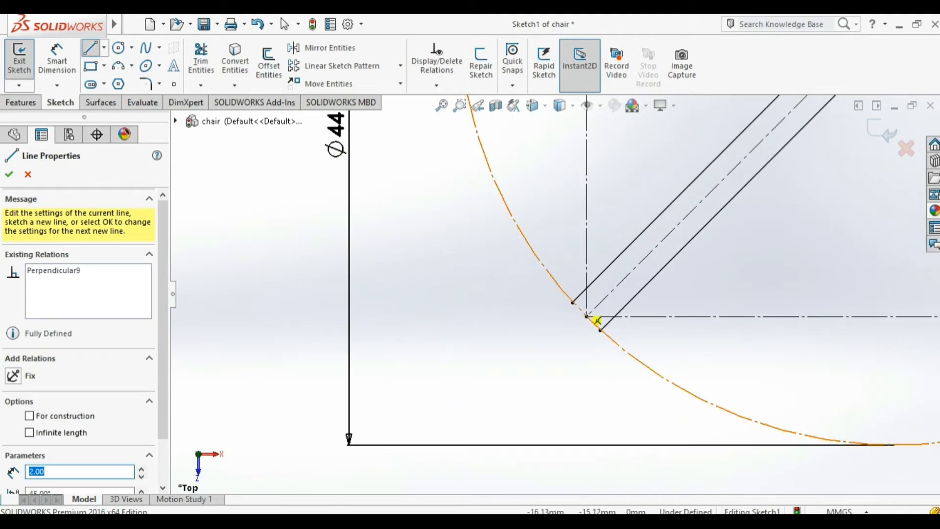
{"action": "left_click", "coordinate": [601, 330]}
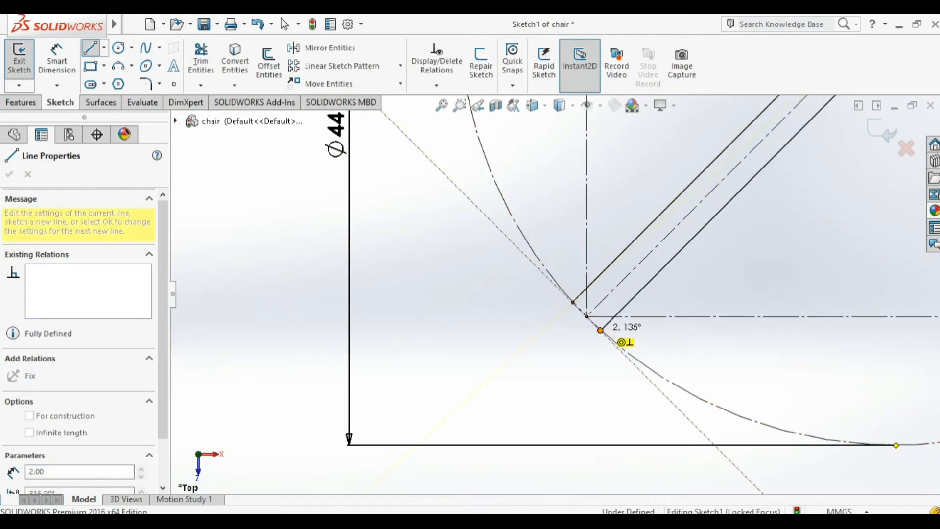
{"action": "left_click", "coordinate": [600, 330]}
{"action": "key", "text": "Escape"}
{"action": "key", "text": "Escape"}
- Delete the stray 0.09 mm line segment at the upper-right bar end
{"action": "scroll", "coordinate": [556, 293], "scroll_direction": "up", "scroll_amount": 10}
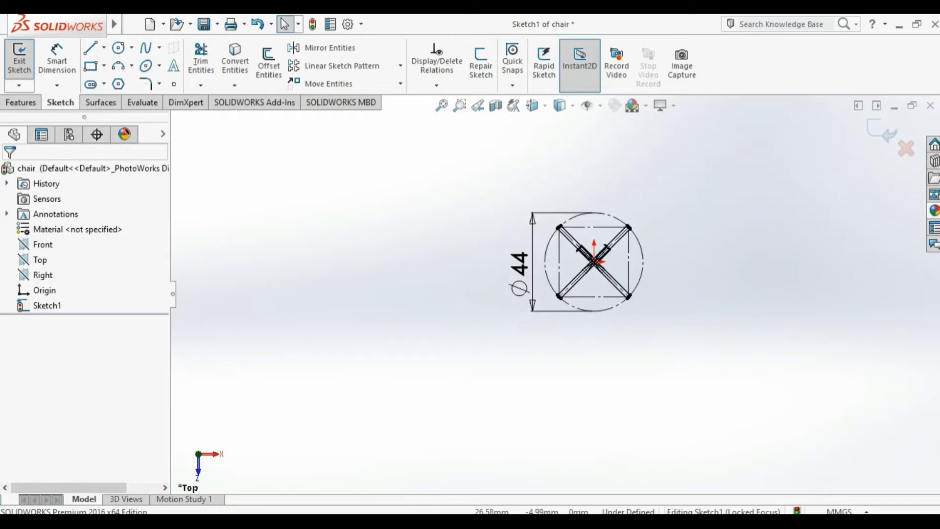
{"action": "scroll", "coordinate": [632, 274], "scroll_direction": "down", "scroll_amount": 8}
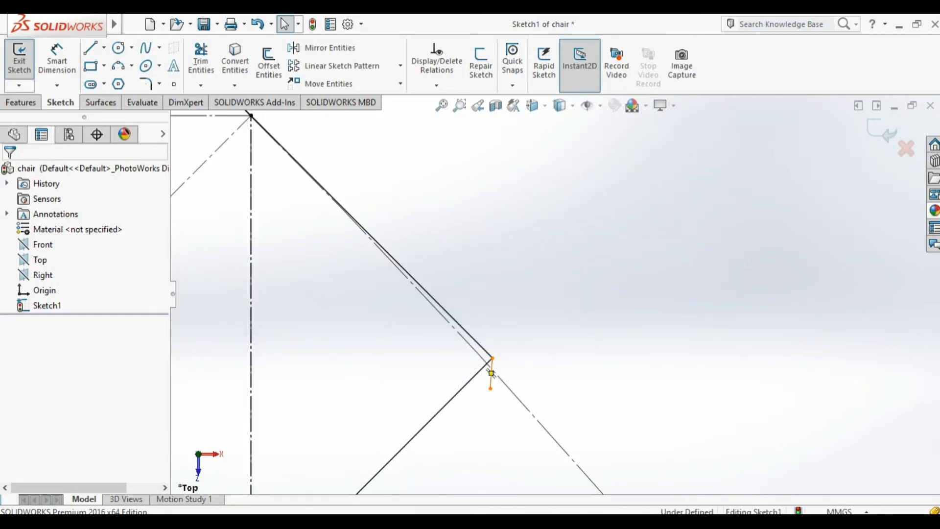
{"action": "scroll", "coordinate": [555, 294], "scroll_direction": "up", "scroll_amount": 6}
{"action": "scroll", "coordinate": [555, 294], "scroll_direction": "up", "scroll_amount": 12}
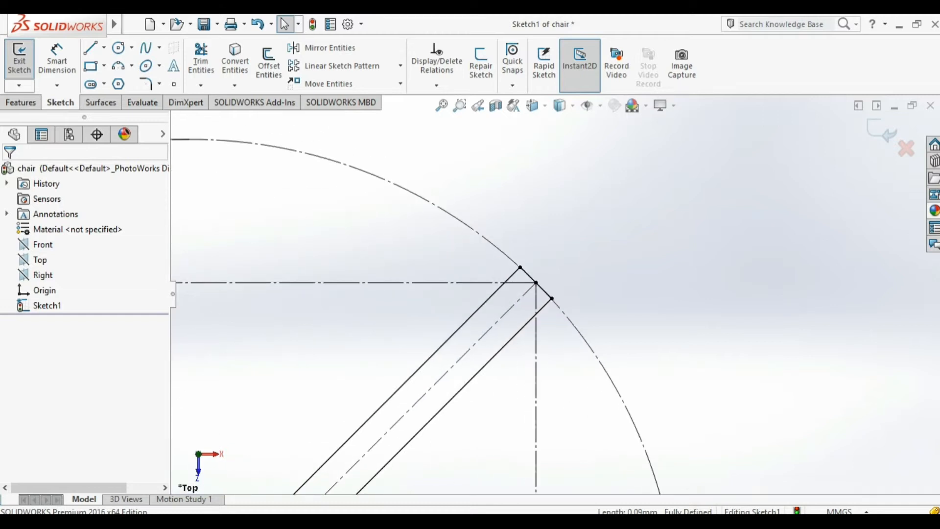
- Trim away the offset line segments inside the central crossing using Trim to closest, leaving one continuous cross outline
{"action": "left_click", "coordinate": [201, 58]}
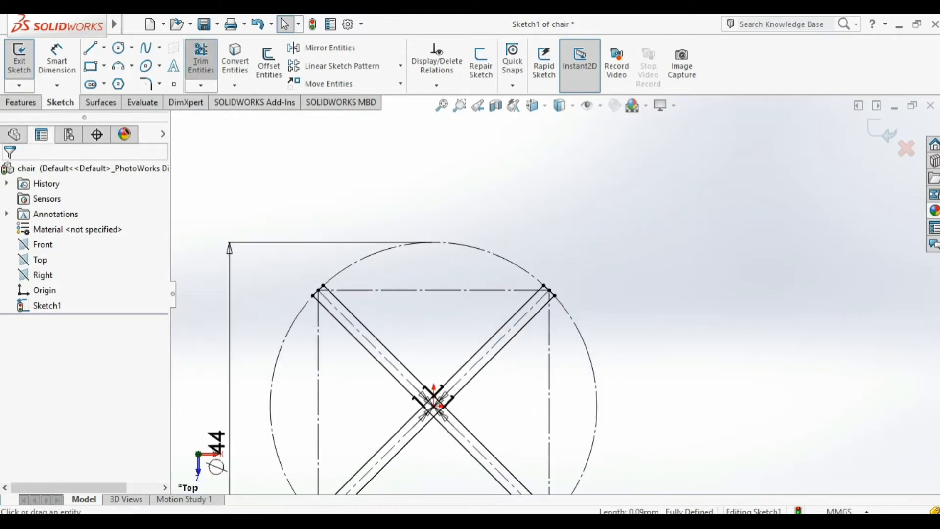
{"action": "scroll", "coordinate": [433, 408], "scroll_direction": "up", "scroll_amount": 2}
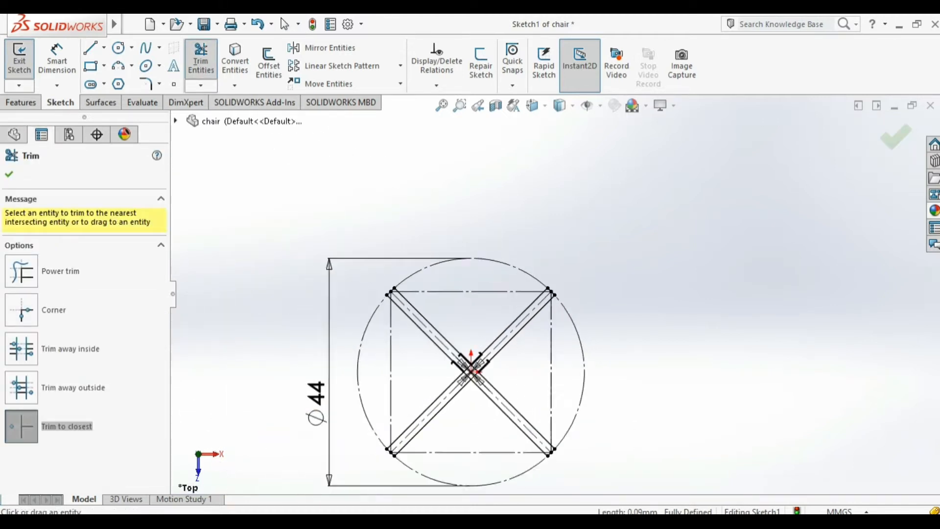
{"action": "scroll", "coordinate": [433, 407], "scroll_direction": "down", "scroll_amount": 10}
{"action": "left_click", "coordinate": [520, 320]}
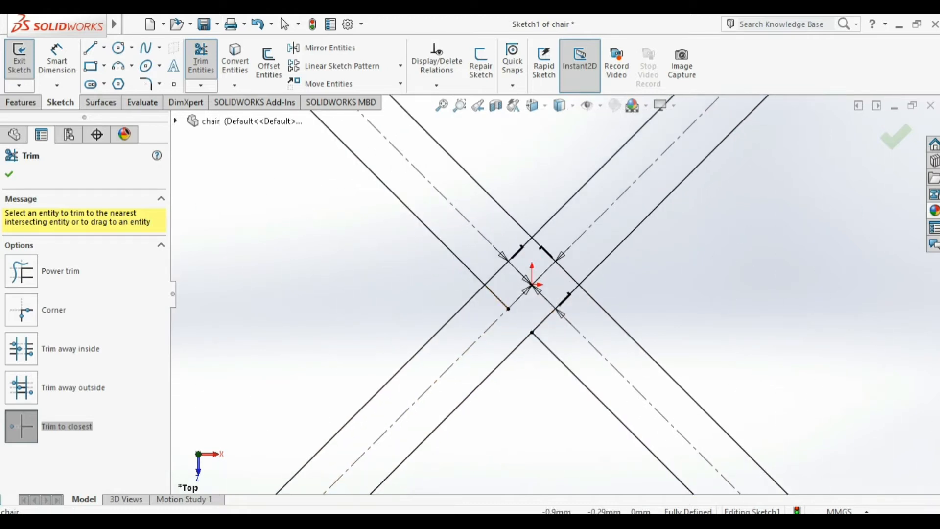
{"action": "left_click", "coordinate": [497, 272]}
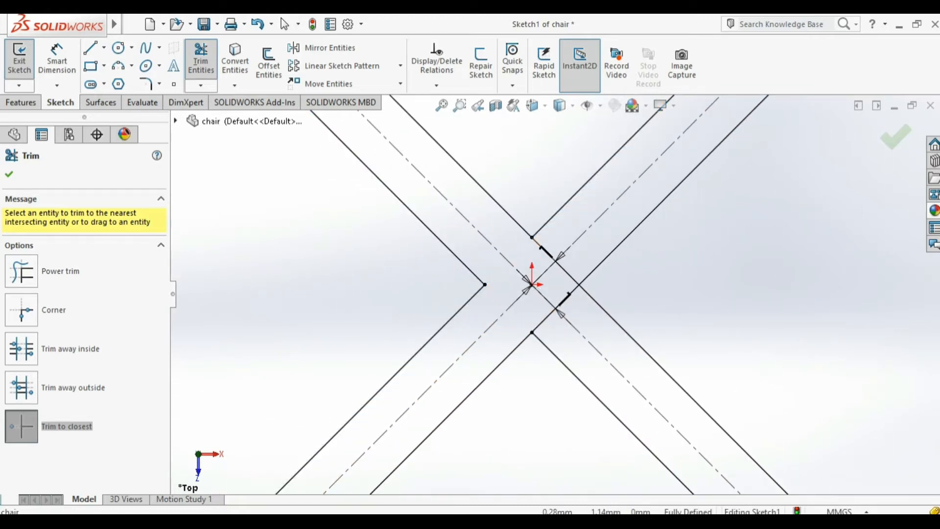
{"action": "left_click", "coordinate": [567, 273]}
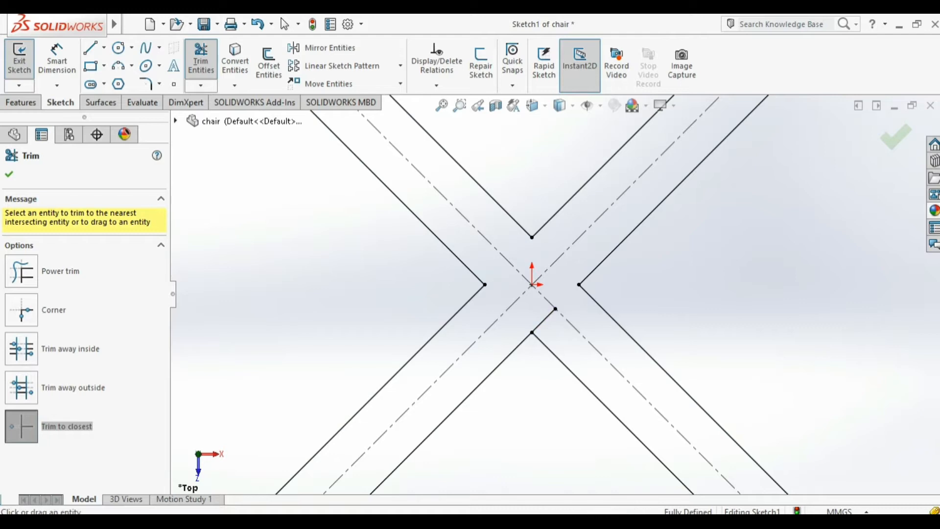
{"action": "key", "text": "f"}
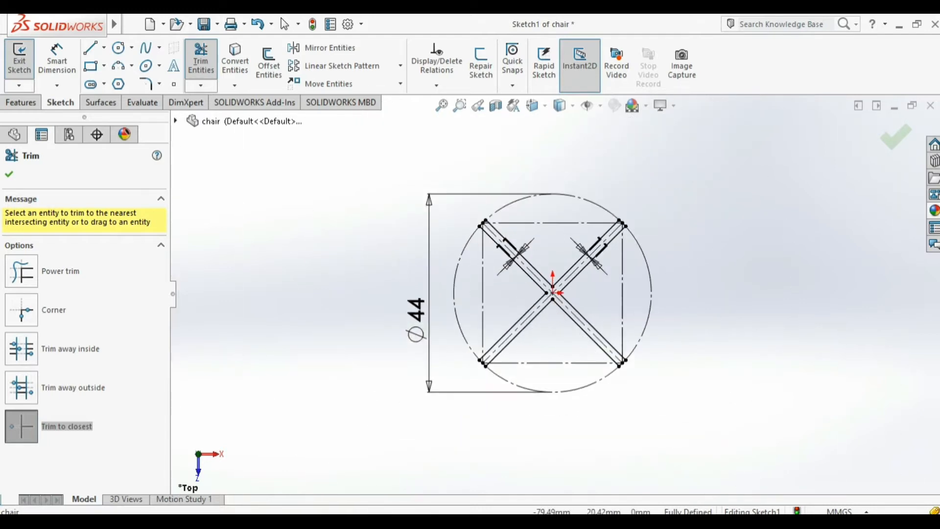
- Extrude the cross profile as a blind boss with a depth of 2 mm
{"action": "left_click", "coordinate": [21, 103]}
{"action": "left_click", "coordinate": [25, 66]}
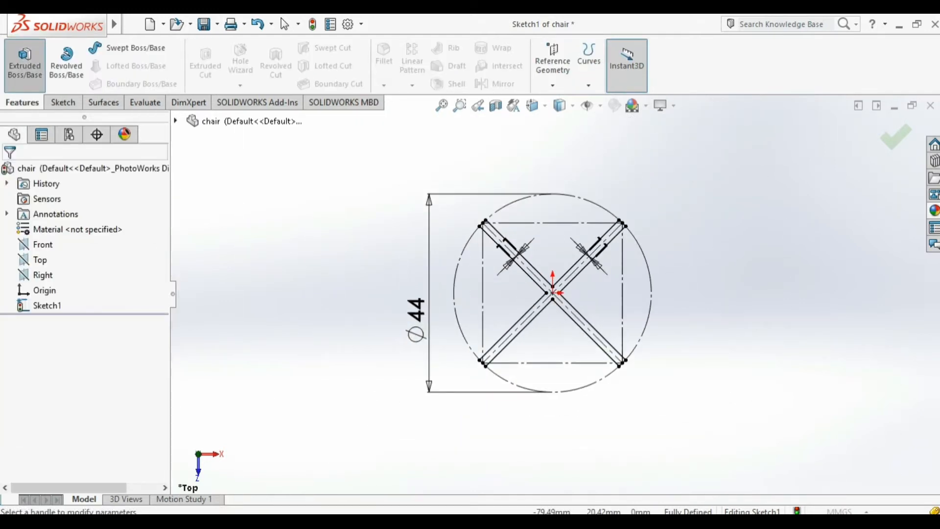
{"action": "type", "text": "2"}
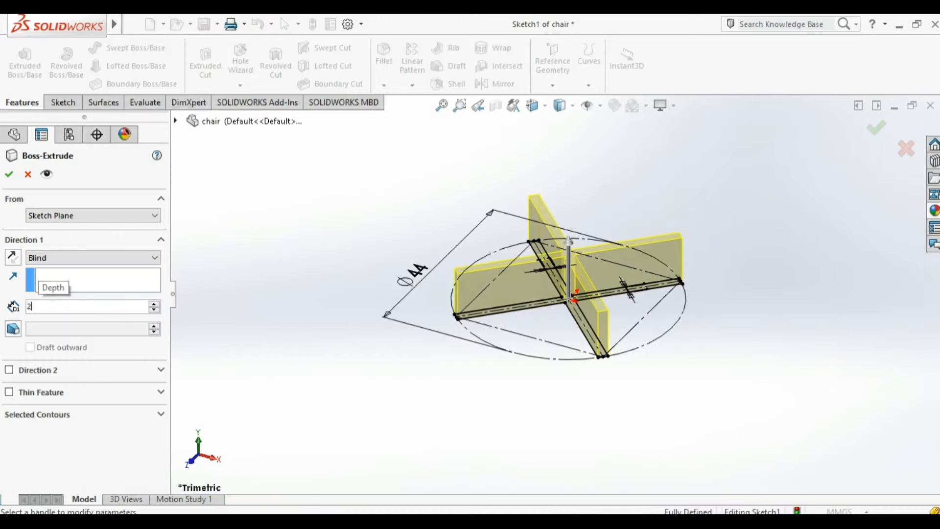
{"action": "key", "text": "Return"}
{"action": "scroll", "coordinate": [563, 317], "scroll_direction": "down", "scroll_amount": 3}
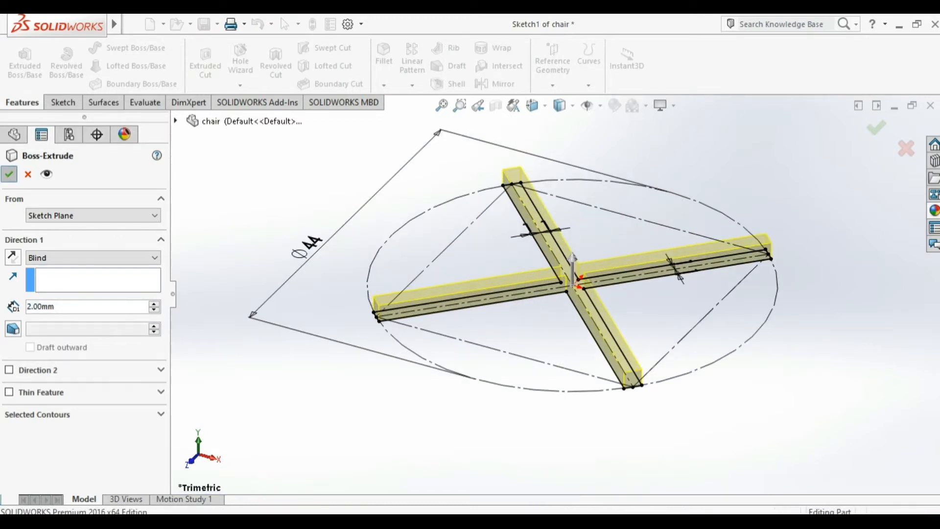
{"action": "left_click", "coordinate": [8, 173]}
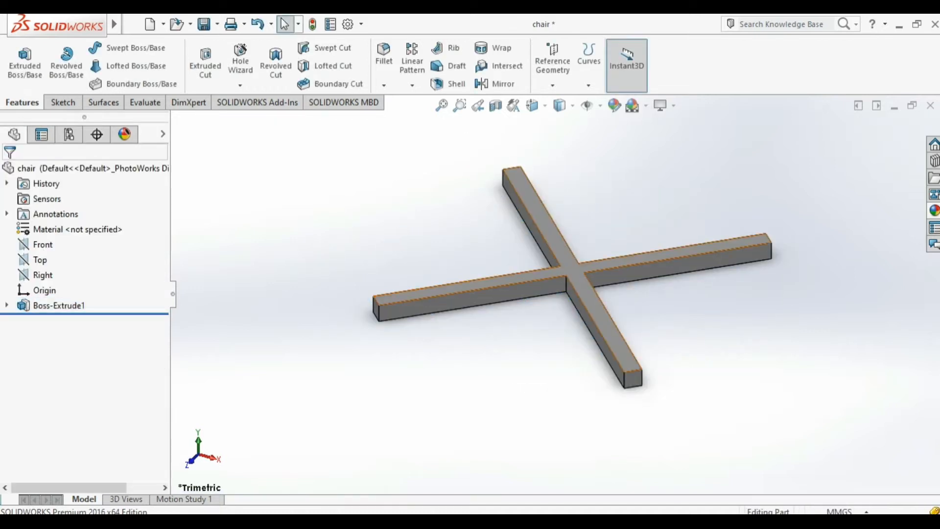
- Sketch a circle centred on the origin on the cross's top face and dimension its diameter to 40 mm
{"action": "left_click", "coordinate": [481, 287]}
{"action": "left_click", "coordinate": [538, 244]}
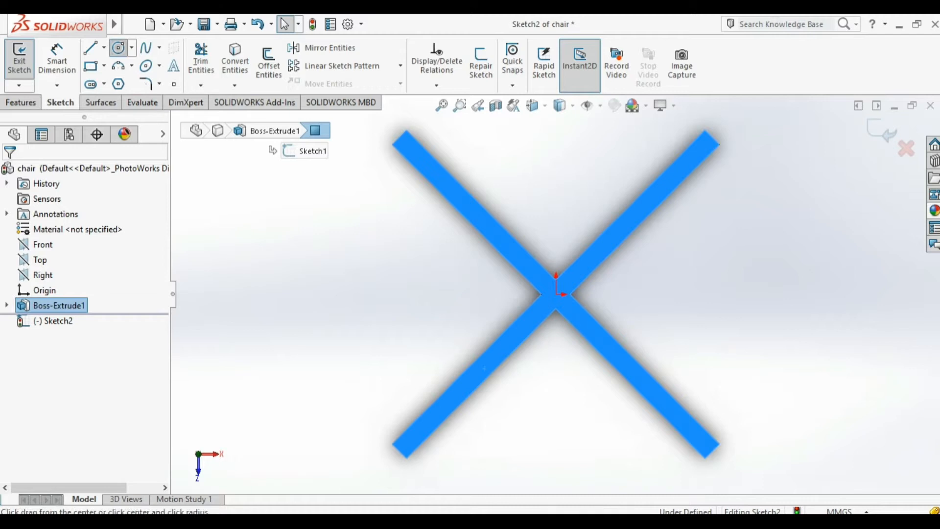
{"action": "left_click", "coordinate": [556, 295]}
{"action": "left_click", "coordinate": [579, 453]}
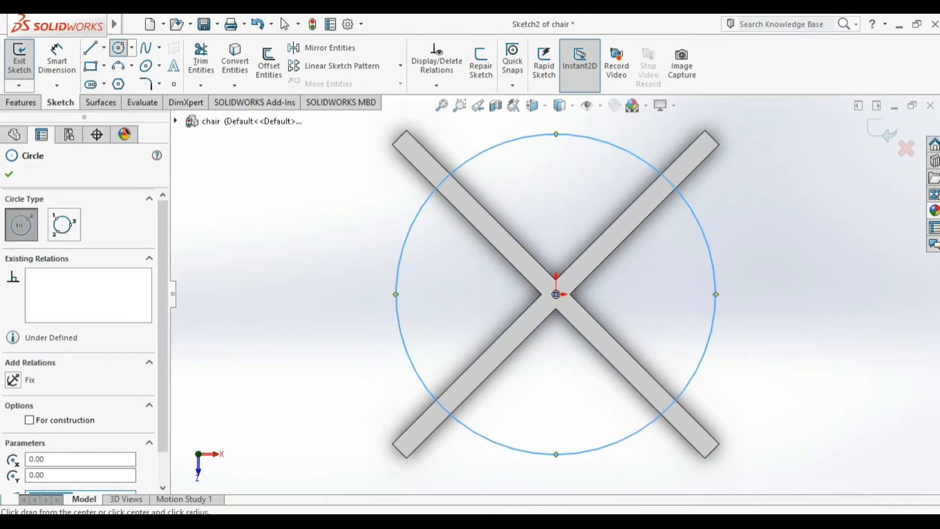
{"action": "left_click", "coordinate": [56, 60]}
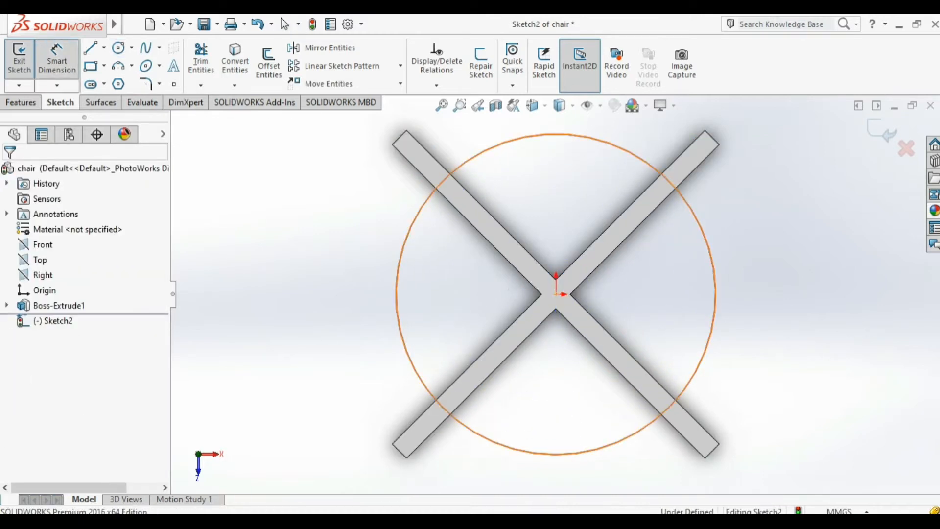
{"action": "left_click", "coordinate": [713, 313]}
{"action": "left_click", "coordinate": [734, 326]}
{"action": "type", "text": "40"}
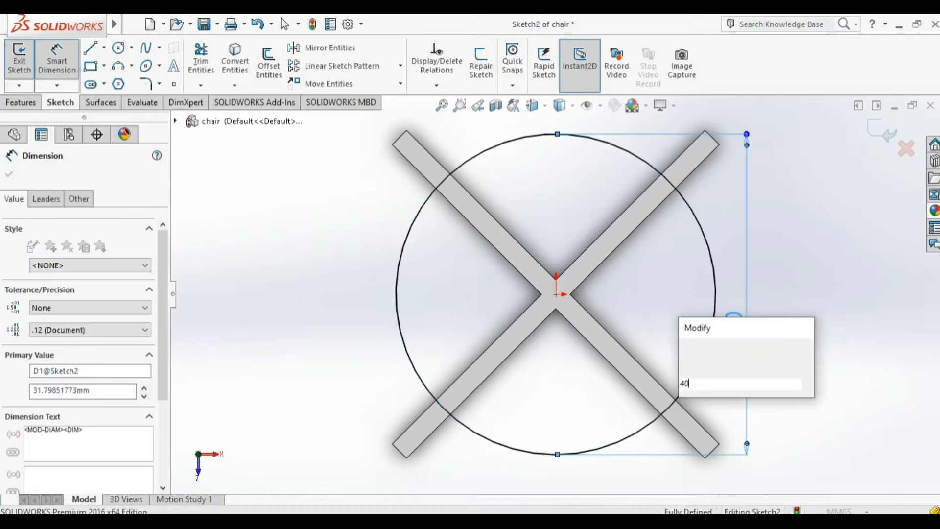
{"action": "key", "text": "Return"}
- Extrude the circle 5 mm upward as a separate seat body with Merge result off
{"action": "left_click", "coordinate": [20, 103]}
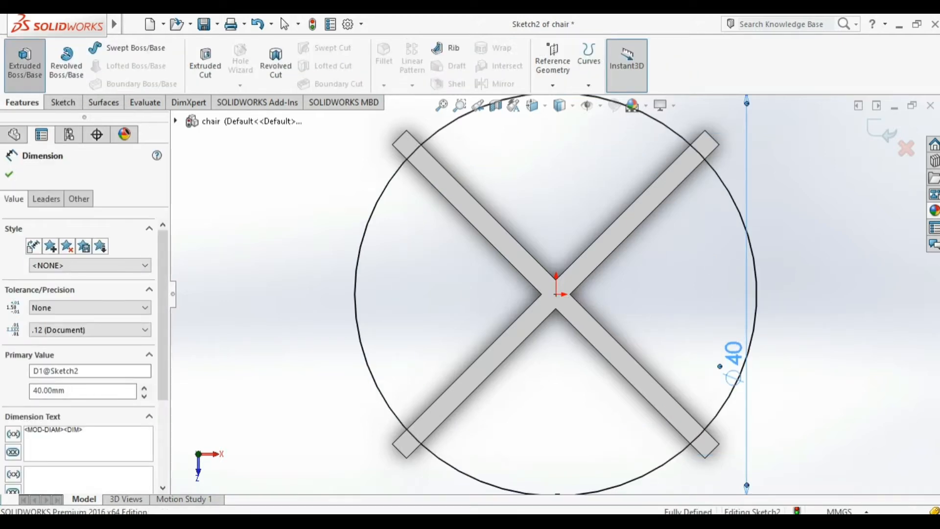
{"action": "left_click", "coordinate": [25, 61]}
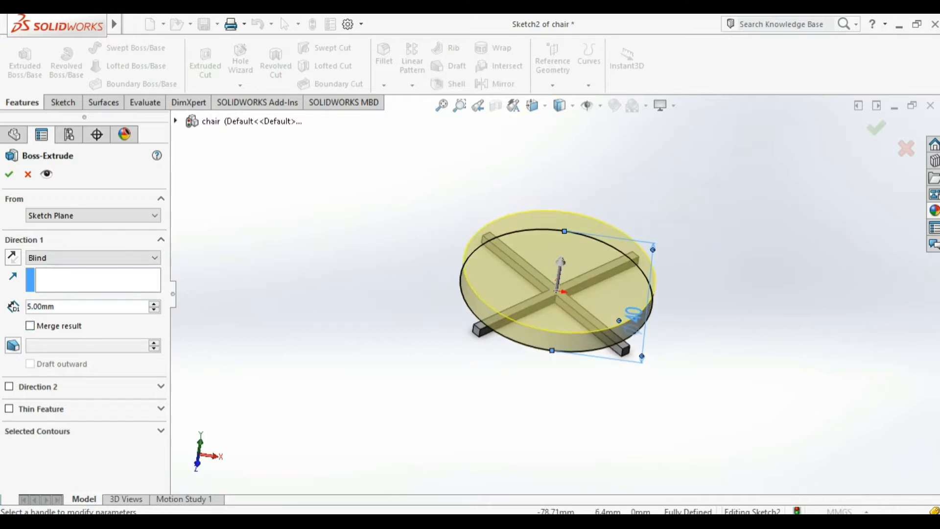
{"action": "left_click", "coordinate": [8, 174]}
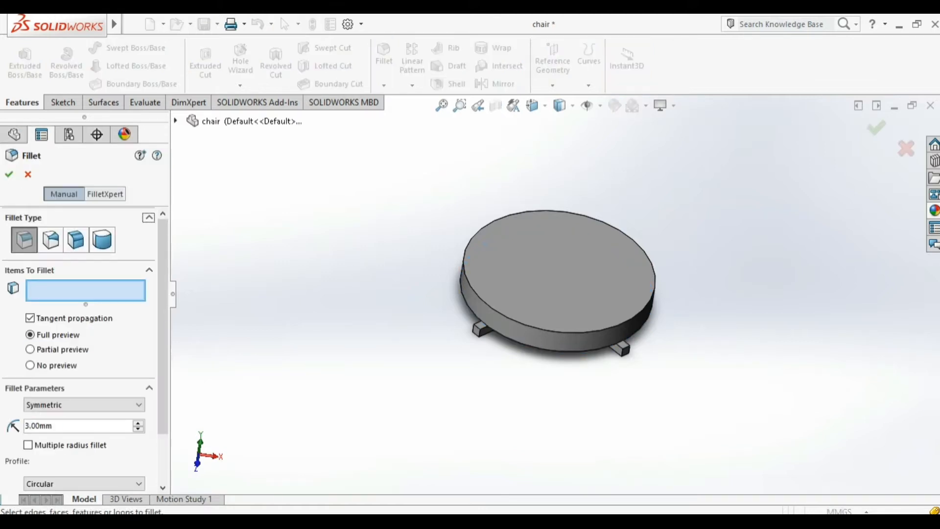
- Fillet the round seat's upper outer edge with a 3 mm radius and its lower outer edge with a 0.5 mm radius
{"action": "left_click", "coordinate": [494, 327]}
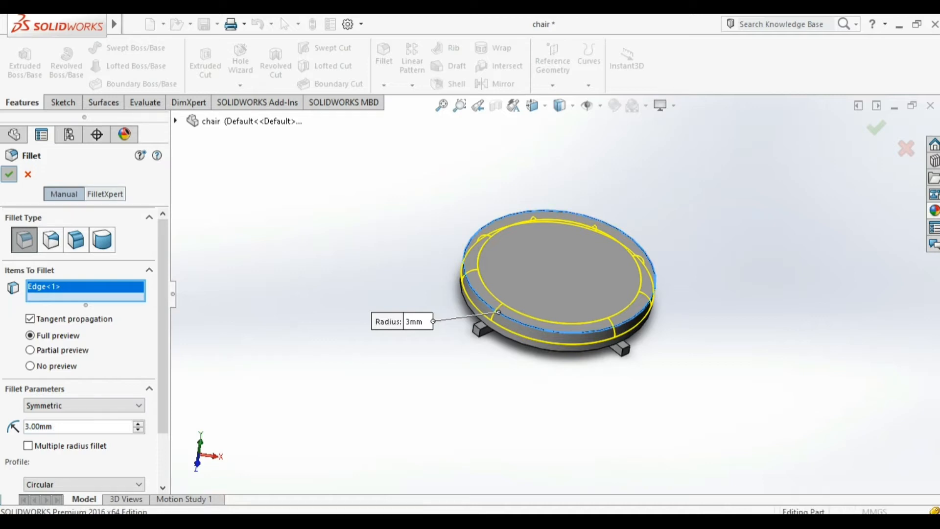
{"action": "left_click", "coordinate": [9, 174]}
{"action": "left_click", "coordinate": [384, 85]}
{"action": "left_click", "coordinate": [405, 102]}
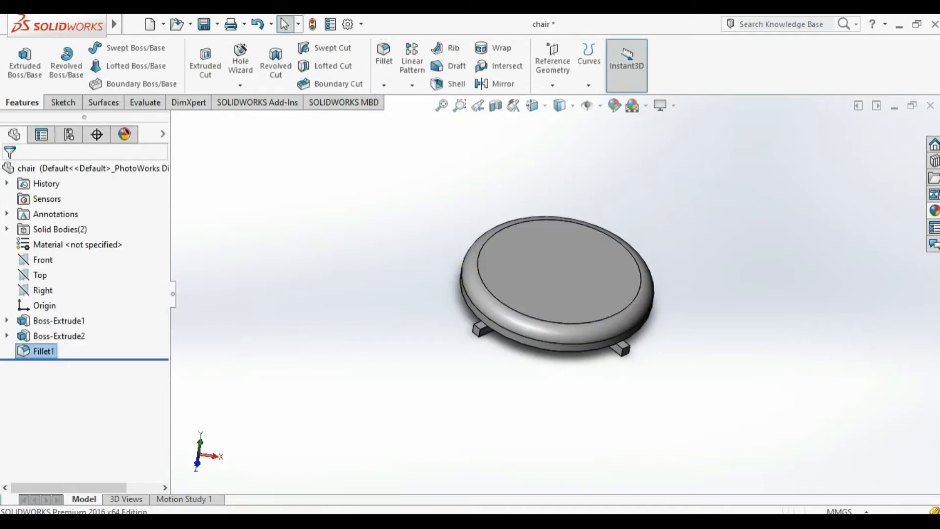
{"action": "type", "text": ".5"}
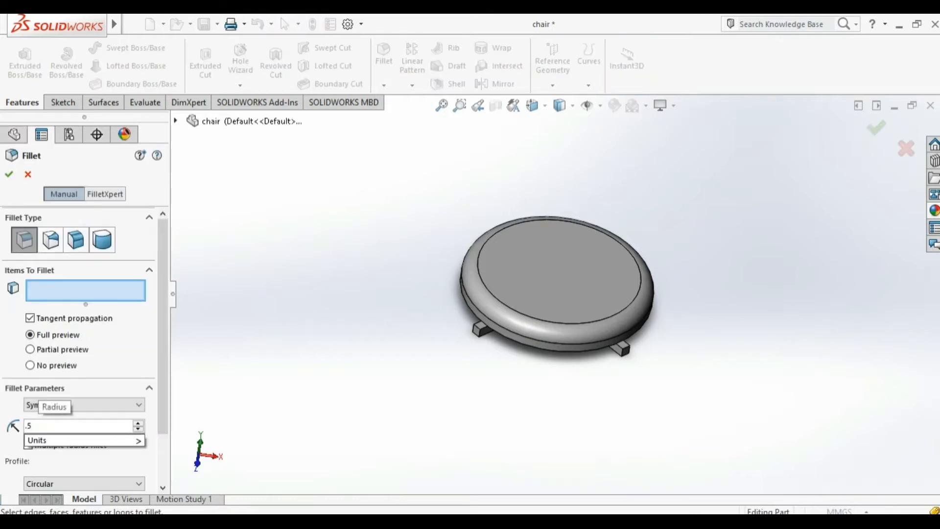
{"action": "key", "text": "Return"}
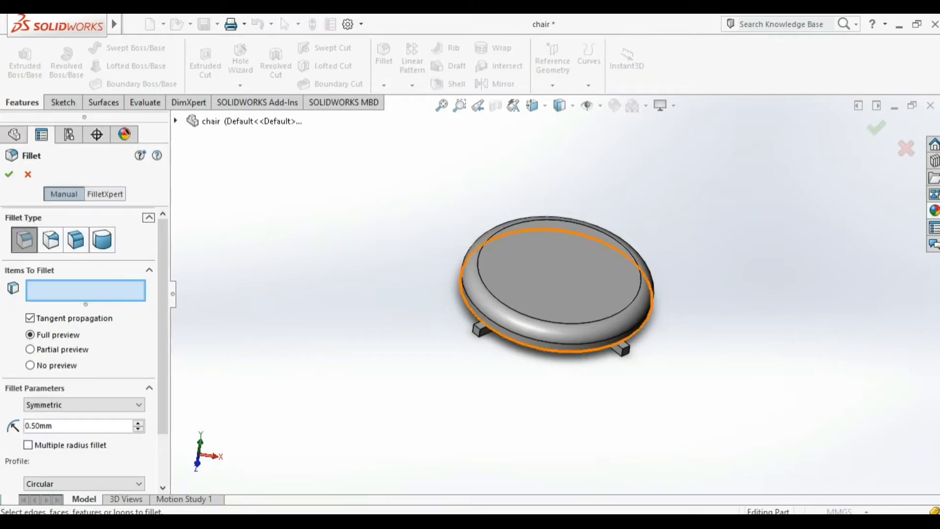
{"action": "left_click", "coordinate": [514, 340]}
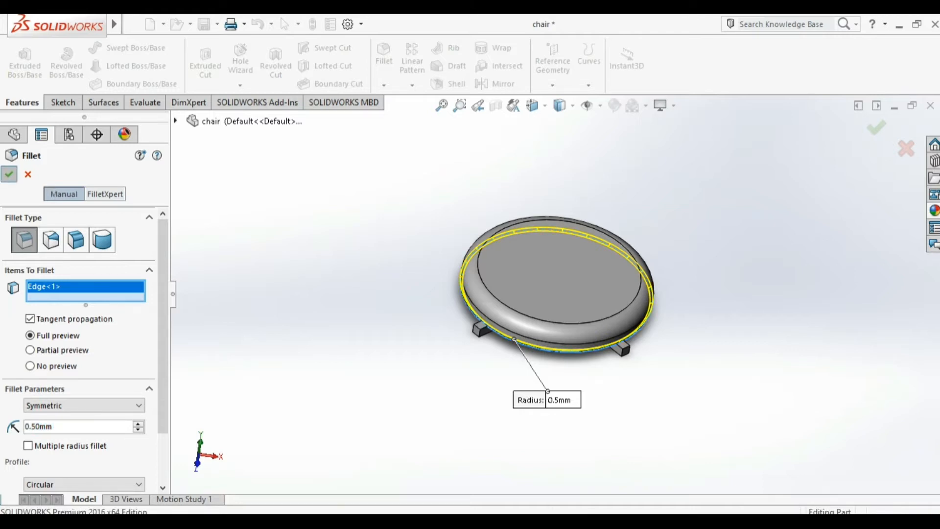
{"action": "left_click", "coordinate": [8, 174]}
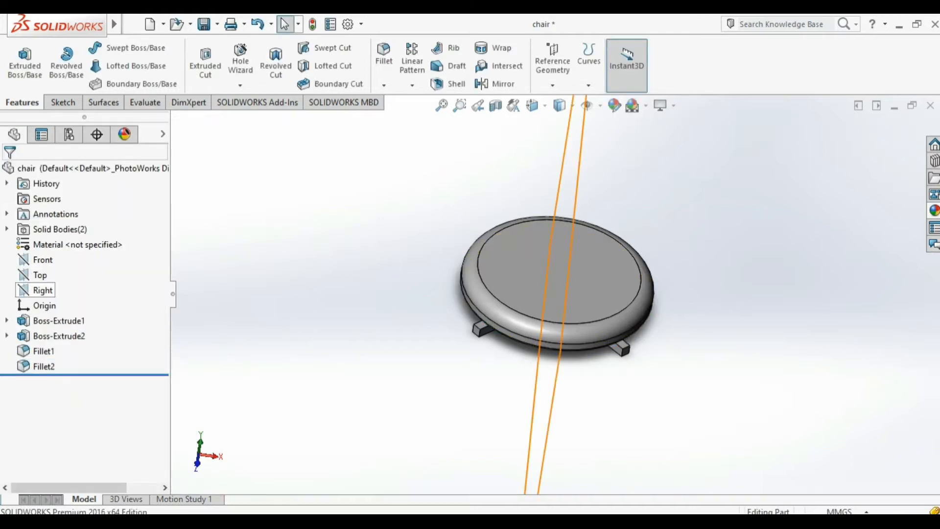
- Create a reference plane offset 15 mm from the Right plane
{"action": "left_click", "coordinate": [42, 290]}
{"action": "scroll", "coordinate": [556, 294], "scroll_direction": "up", "scroll_amount": 3}
{"action": "left_click", "coordinate": [552, 78]}
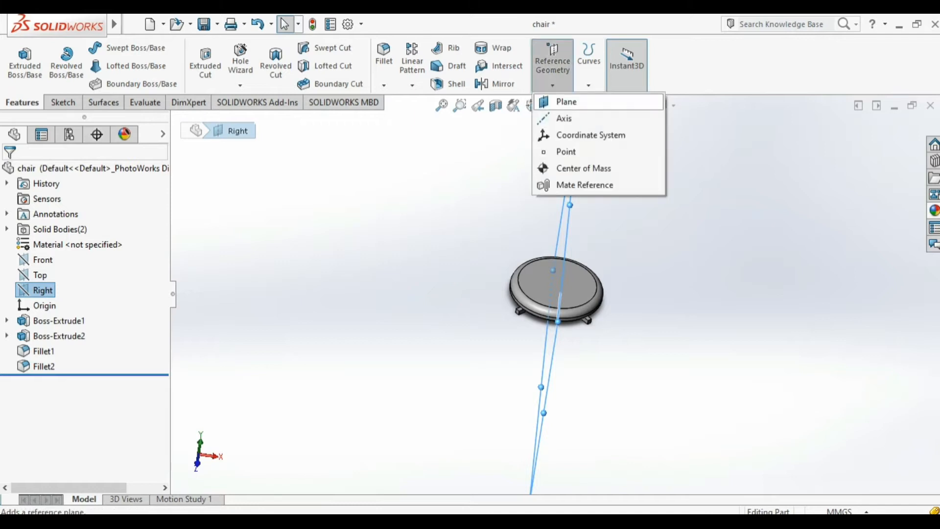
{"action": "left_click", "coordinate": [566, 102]}
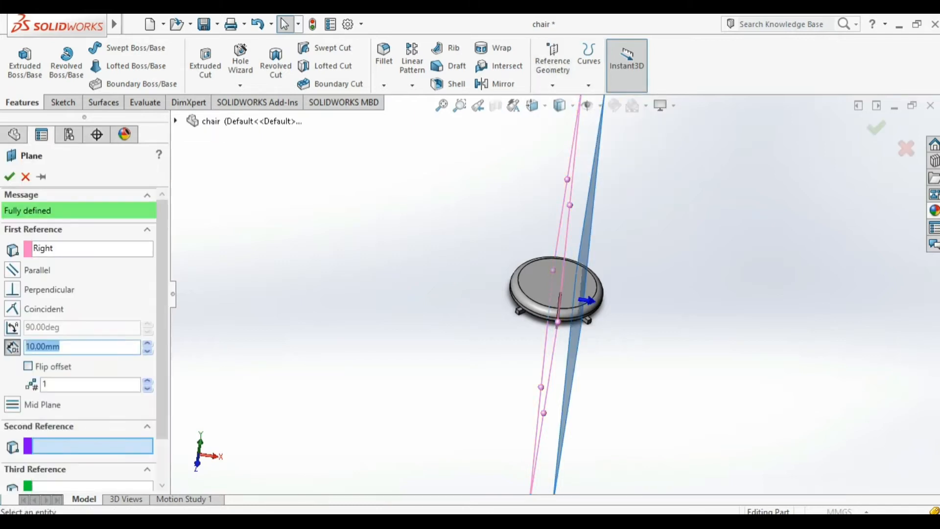
{"action": "type", "text": "15"}
{"action": "key", "text": "Return"}
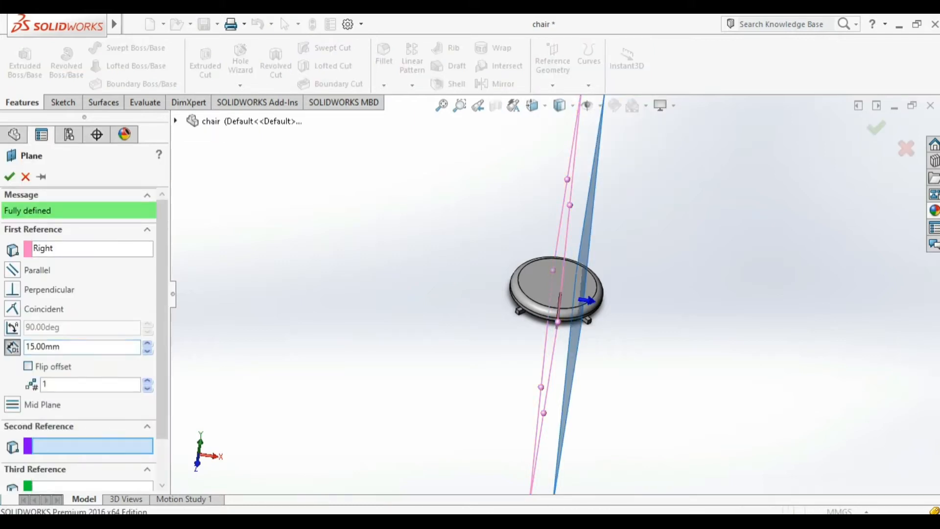
{"action": "left_click", "coordinate": [9, 177]}
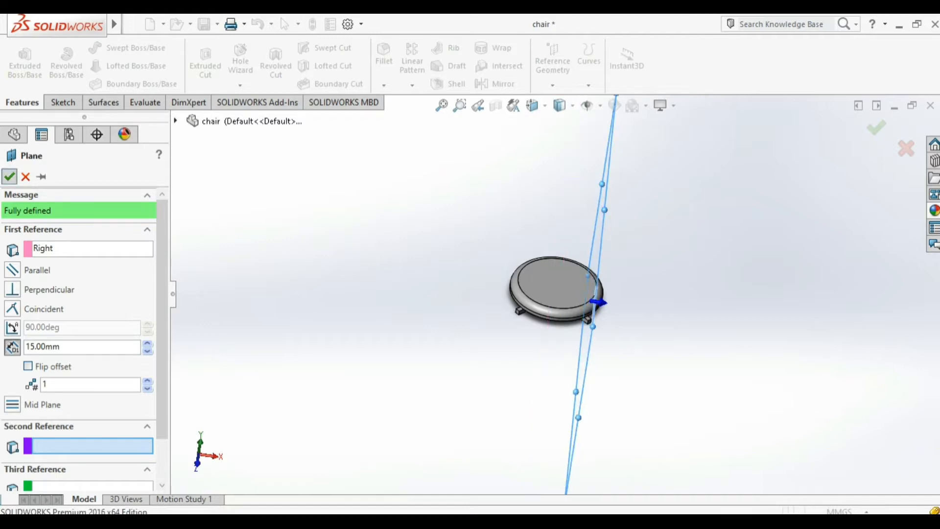
- Sketch a chain of three lines on the new offset plane: a short one across the seat, a vertical one below it, and an outward-slanting one
{"action": "scroll", "coordinate": [556, 294], "scroll_direction": "up", "scroll_amount": 2}
{"action": "middle_click_drag", "start_coordinate": [556, 294], "coordinate": [534, 264]}
{"action": "middle_click_drag", "start_coordinate": [576, 326], "coordinate": [554, 340]}
{"action": "left_click", "coordinate": [554, 340]}
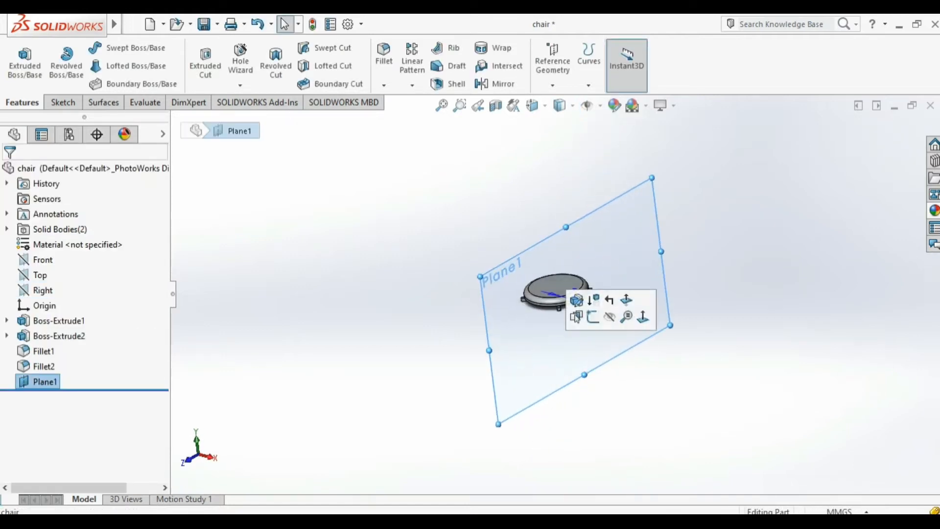
{"action": "left_click", "coordinate": [593, 317]}
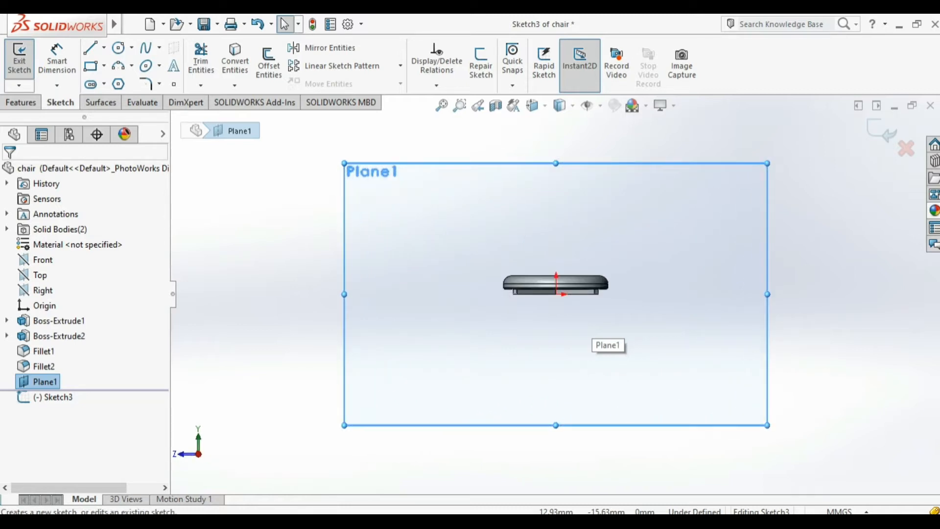
{"action": "scroll", "coordinate": [604, 280], "scroll_direction": "down", "scroll_amount": 4}
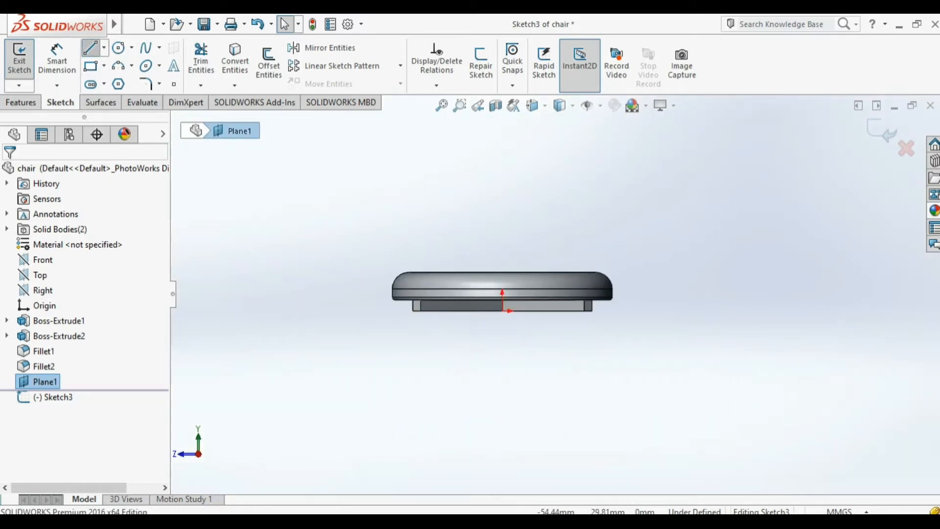
{"action": "left_click", "coordinate": [90, 48]}
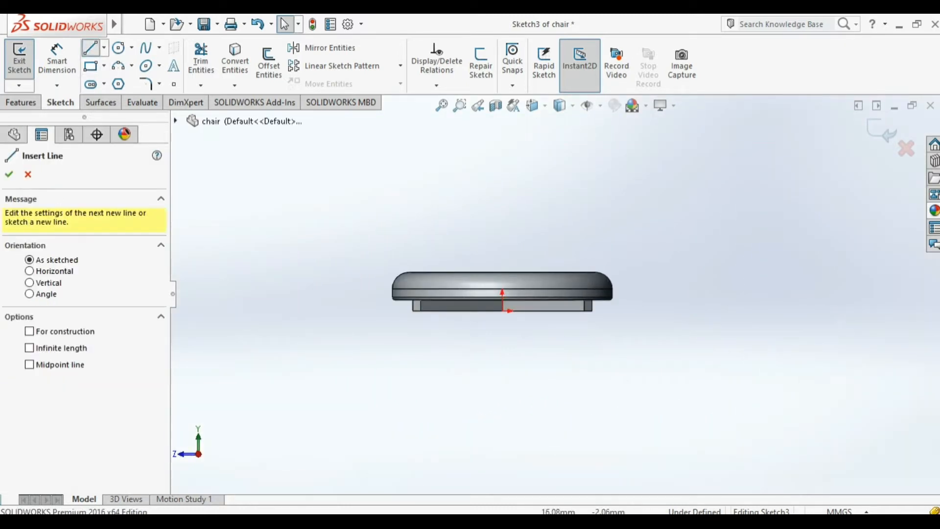
{"action": "left_click", "coordinate": [607, 285]}
{"action": "left_click", "coordinate": [584, 310]}
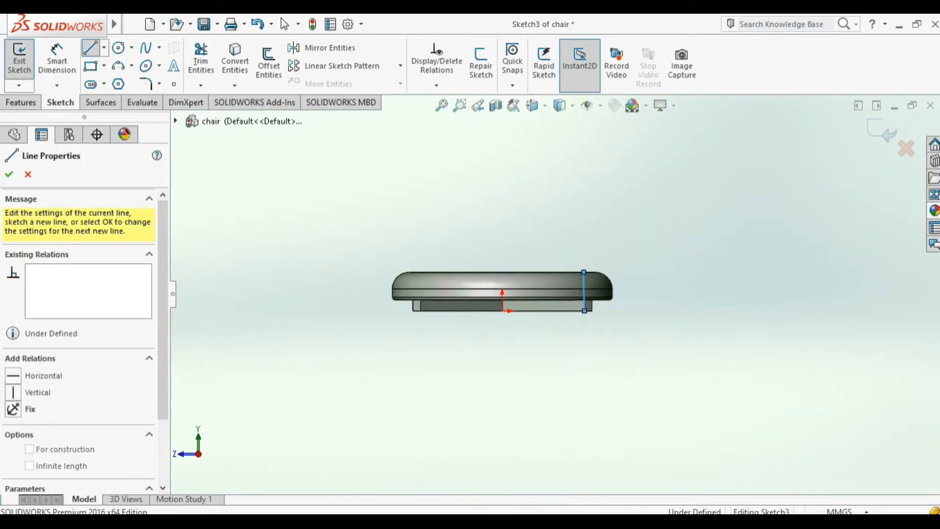
{"action": "scroll", "coordinate": [584, 389], "scroll_direction": "up", "scroll_amount": 2}
{"action": "left_click", "coordinate": [576, 396]}
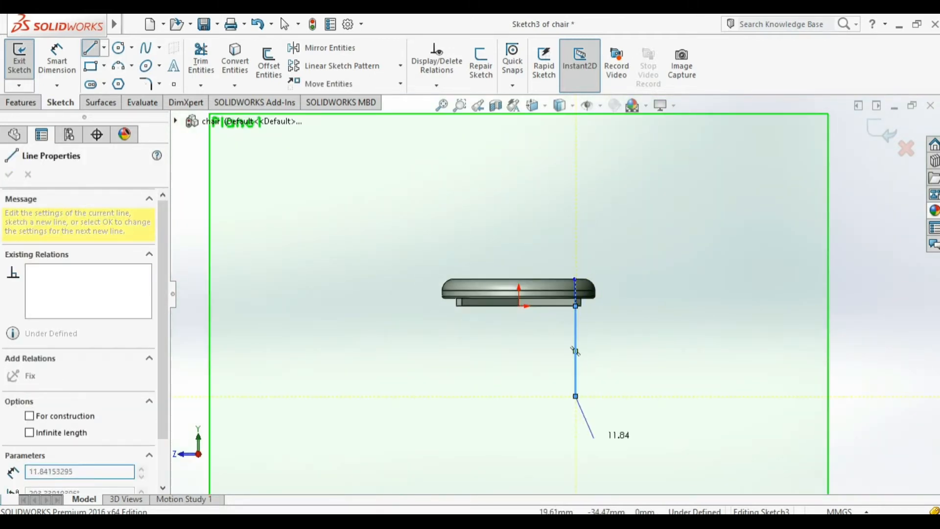
{"action": "left_click", "coordinate": [601, 483]}
{"action": "key", "text": "Escape"}
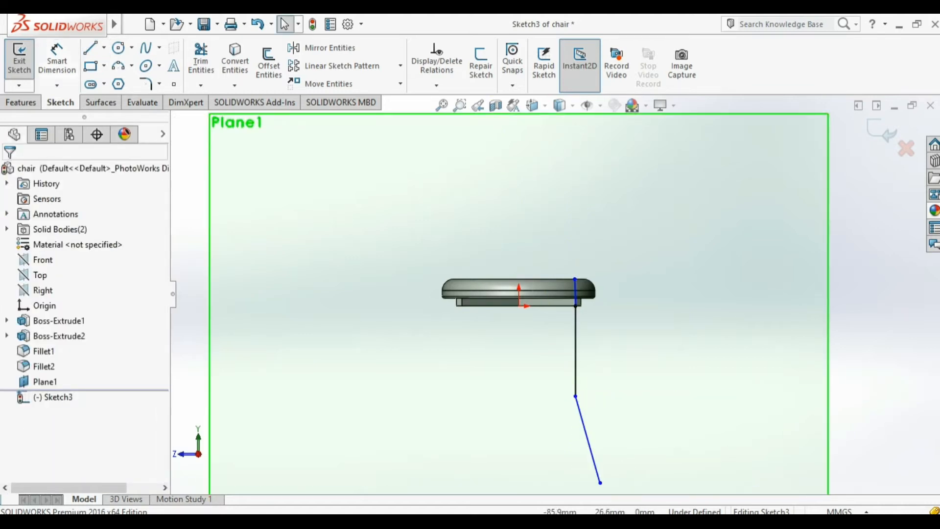
- Dimension the vertical distance from the seat support's underside to the slanted line's lower end as 35 mm
{"action": "left_click", "coordinate": [57, 58]}
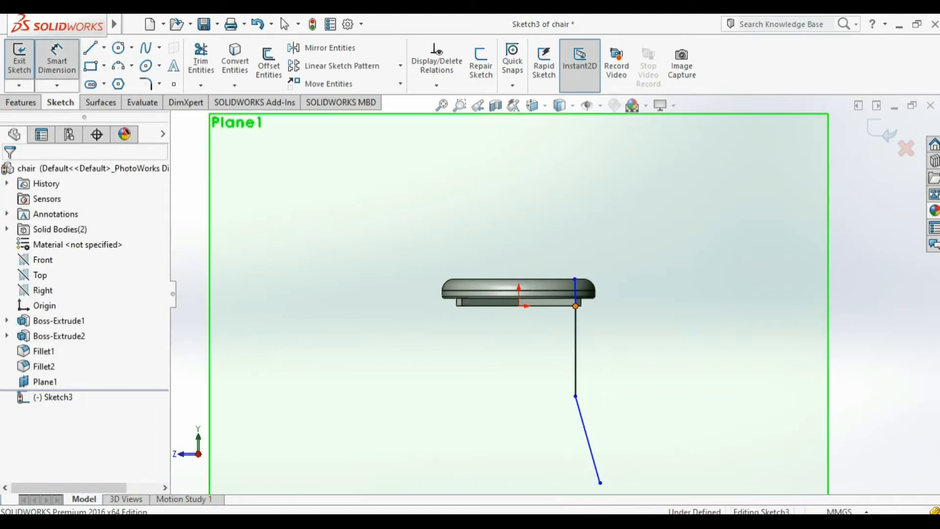
{"action": "left_click", "coordinate": [576, 306]}
{"action": "left_click", "coordinate": [601, 482]}
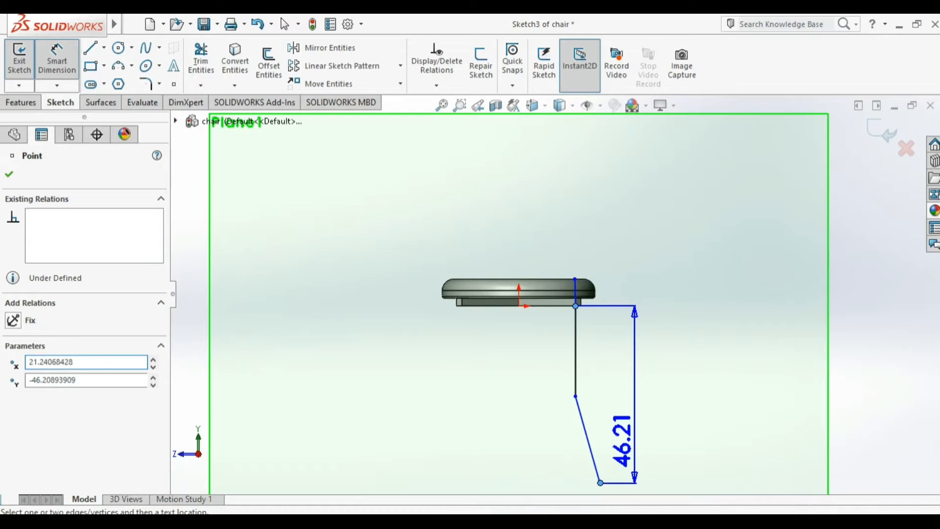
{"action": "left_click", "coordinate": [624, 440]}
{"action": "key", "text": "Return"}
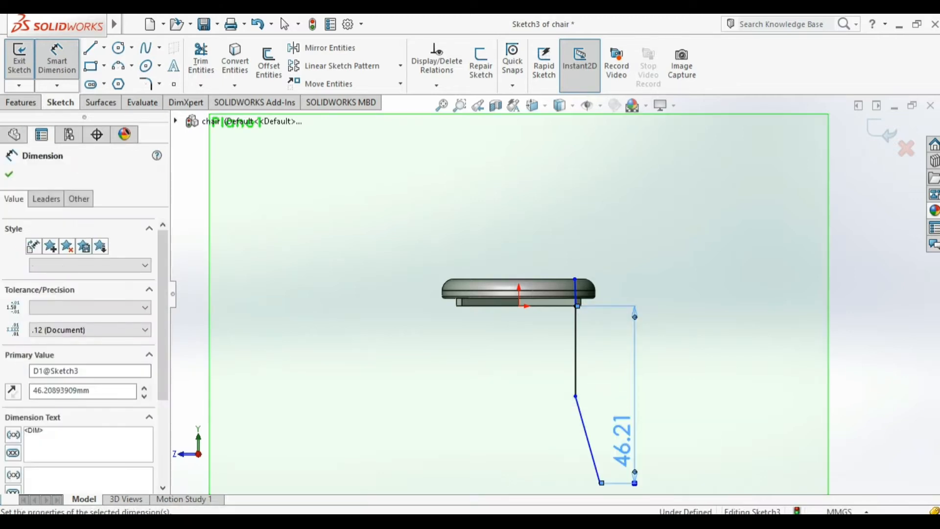
- Dimension the vertical leg line below the seat to 17 mm
{"action": "left_click", "coordinate": [576, 352]}
{"action": "left_click", "coordinate": [594, 377]}
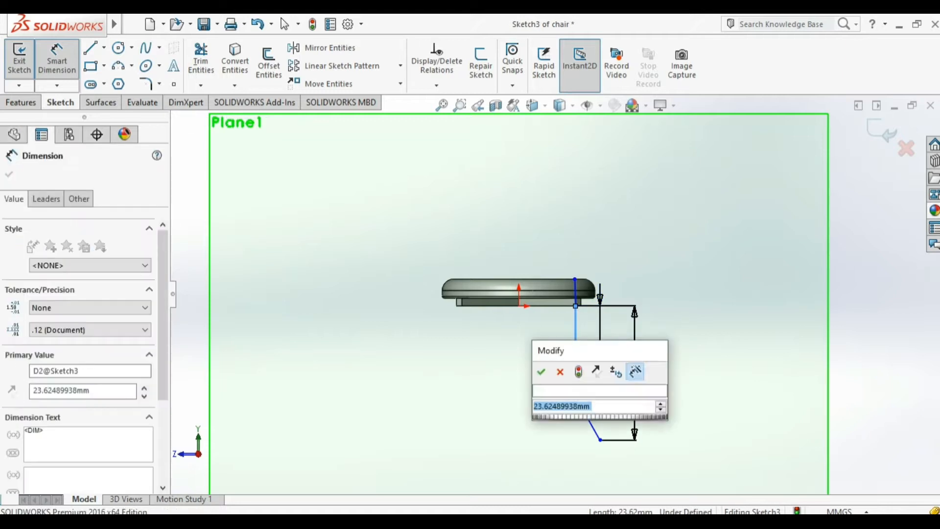
{"action": "type", "text": "17"}
{"action": "key", "text": "Return"}
{"action": "scroll", "coordinate": [665, 388], "scroll_direction": "down", "scroll_amount": 3}
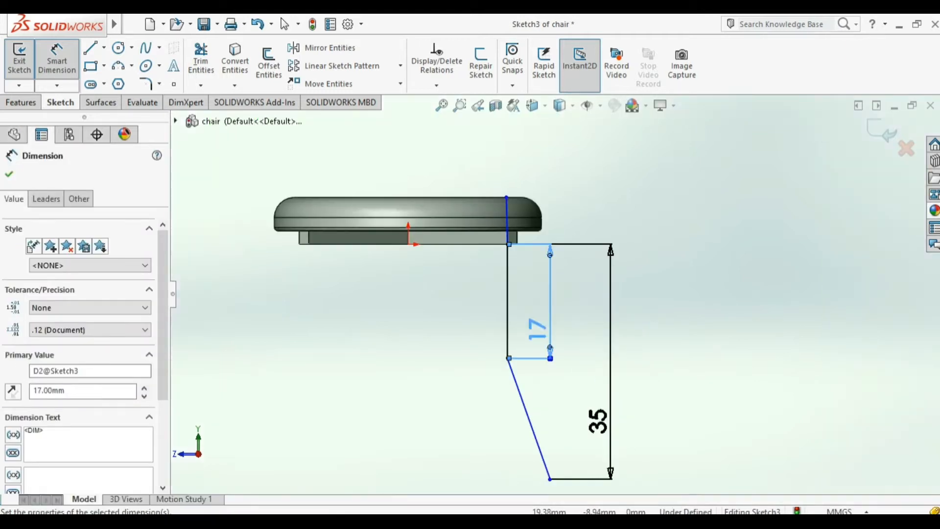
- Dimension the angle between the vertical leg line and the slanted line as 165°
{"action": "left_click", "coordinate": [507, 304]}
{"action": "left_click", "coordinate": [526, 412]}
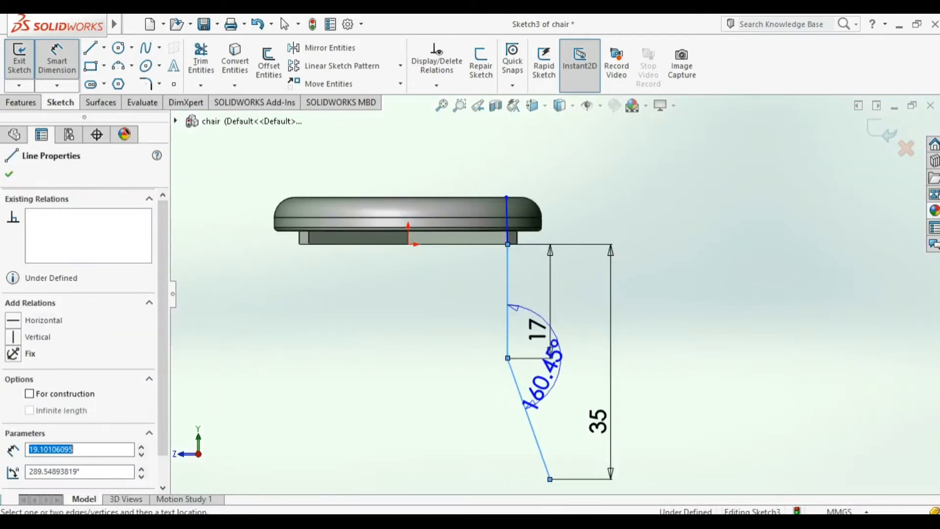
{"action": "left_click", "coordinate": [578, 349]}
{"action": "type", "text": "1"}
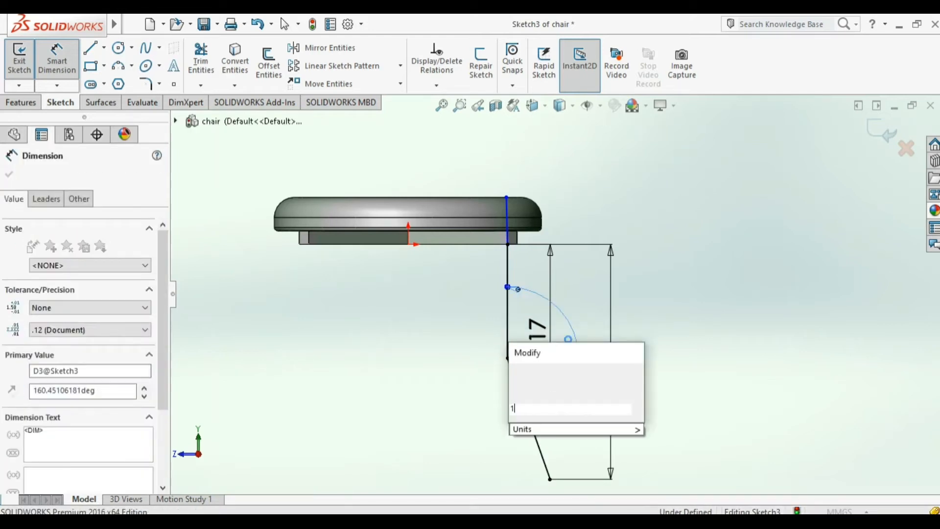
{"action": "type", "text": "65"}
{"action": "key", "text": "Return"}
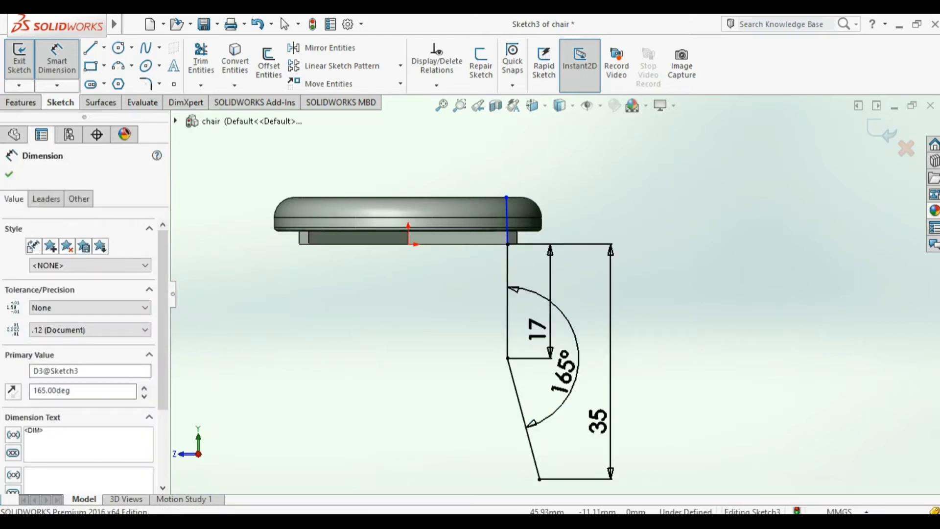
{"action": "key", "text": "Escape"}
- Round the corner between the vertical and slanted leg lines with a 20 mm sketch fillet
{"action": "left_click", "coordinate": [146, 84]}
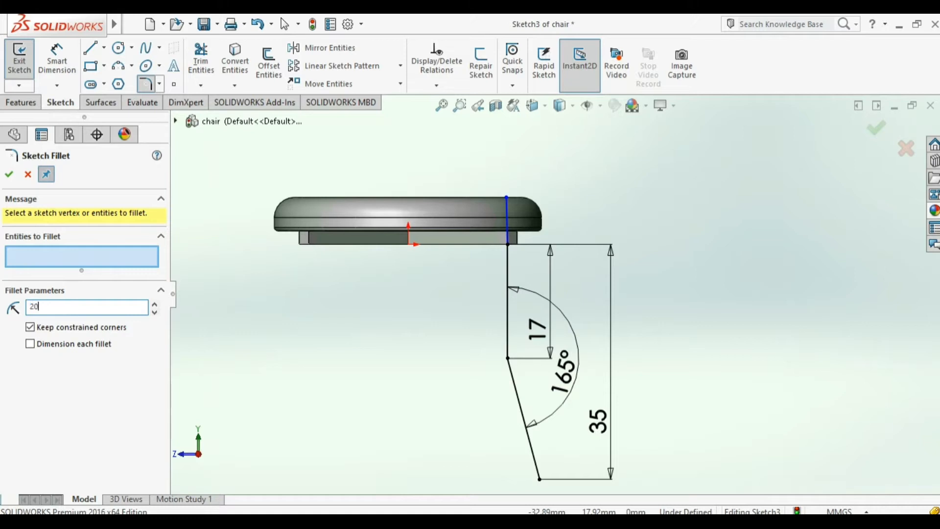
{"action": "left_click", "coordinate": [508, 358]}
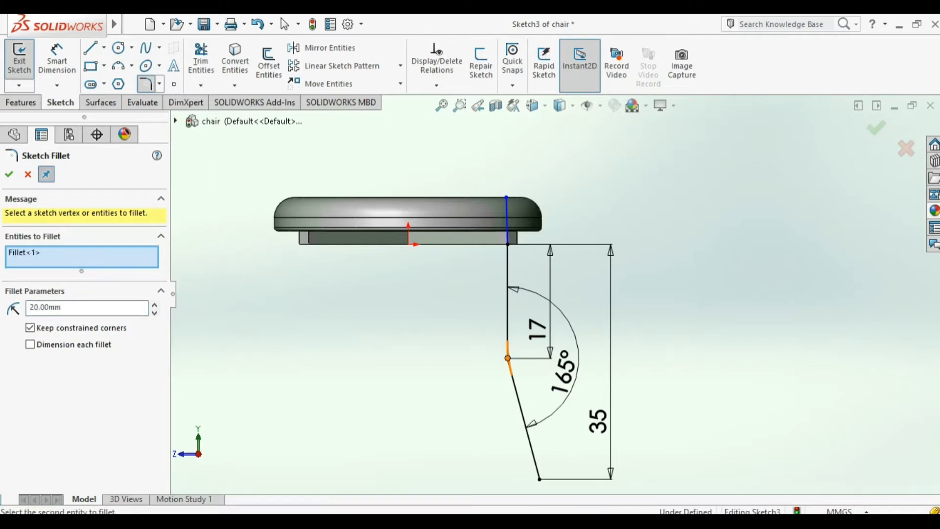
{"action": "key", "text": "Return"}
{"action": "key", "text": "Escape"}
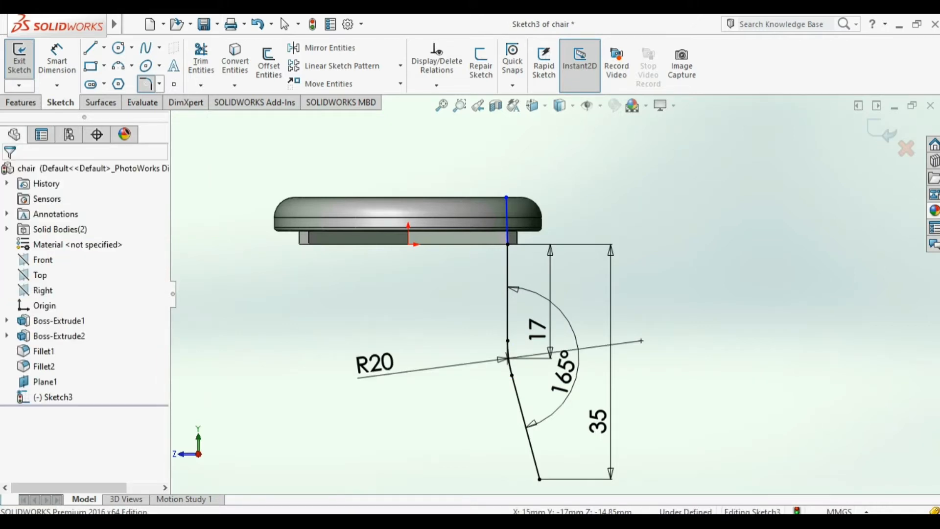
- Add a vertical relation to the short line that crosses the seat
{"action": "left_click", "coordinate": [507, 220]}
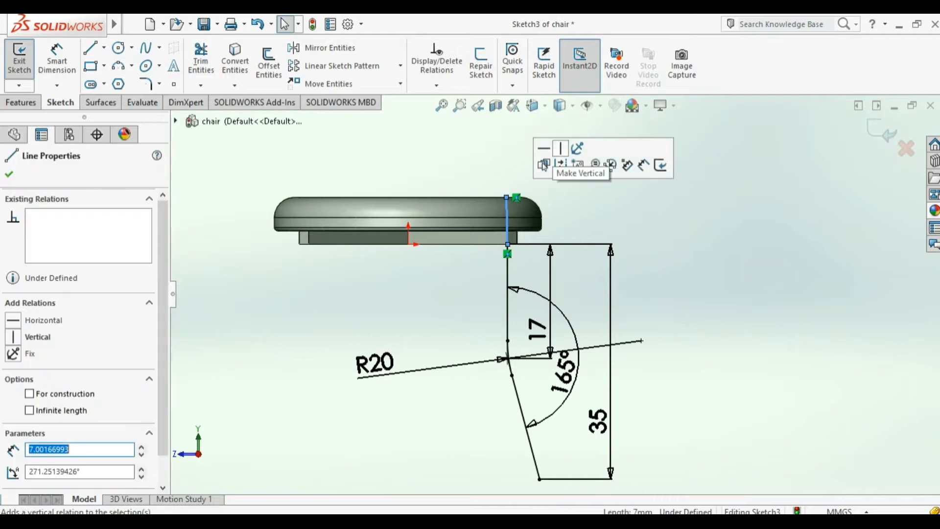
{"action": "left_click", "coordinate": [572, 147]}
{"action": "key", "text": "Escape"}
- Draw a vertical centerline about 30 mm long downward from the origin
{"action": "left_click", "coordinate": [104, 48]}
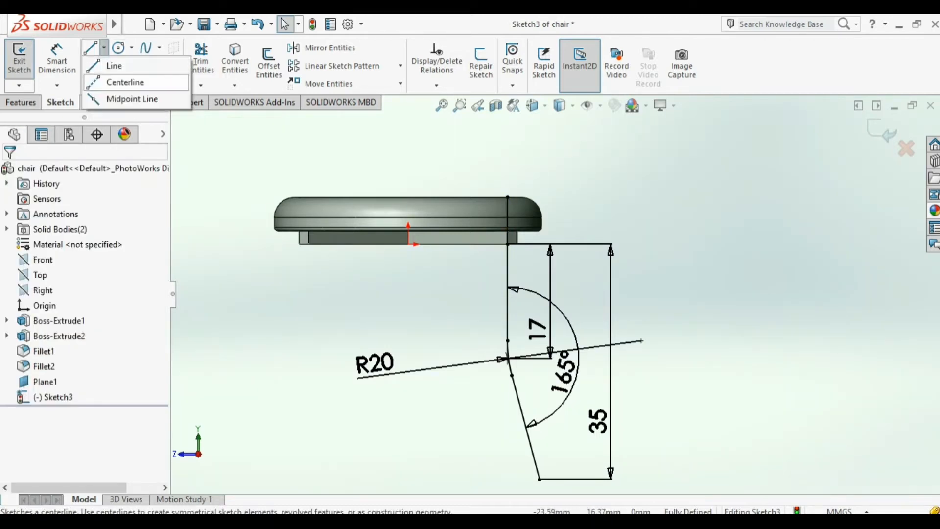
{"action": "left_click", "coordinate": [113, 65]}
{"action": "left_click", "coordinate": [408, 243]}
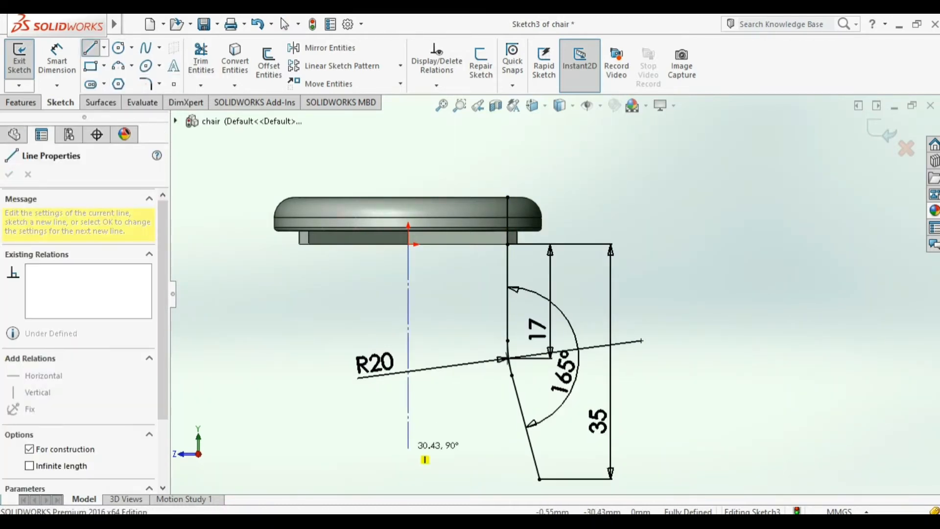
{"action": "left_click", "coordinate": [408, 449]}
{"action": "left_click", "coordinate": [284, 24]}
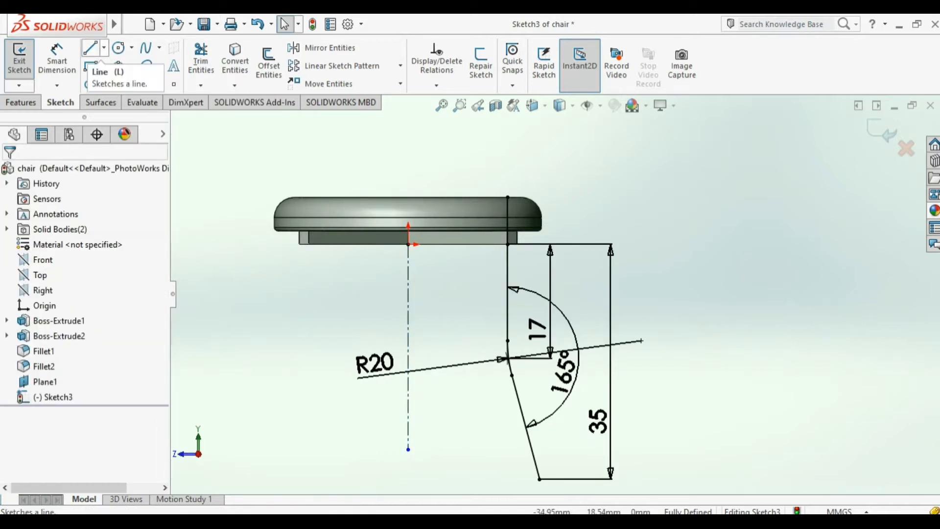
- Draw a horizontal centerline about 15 mm long outward from the midpoint of the short line across the seat
{"action": "left_click", "coordinate": [104, 47]}
{"action": "left_click", "coordinate": [117, 81]}
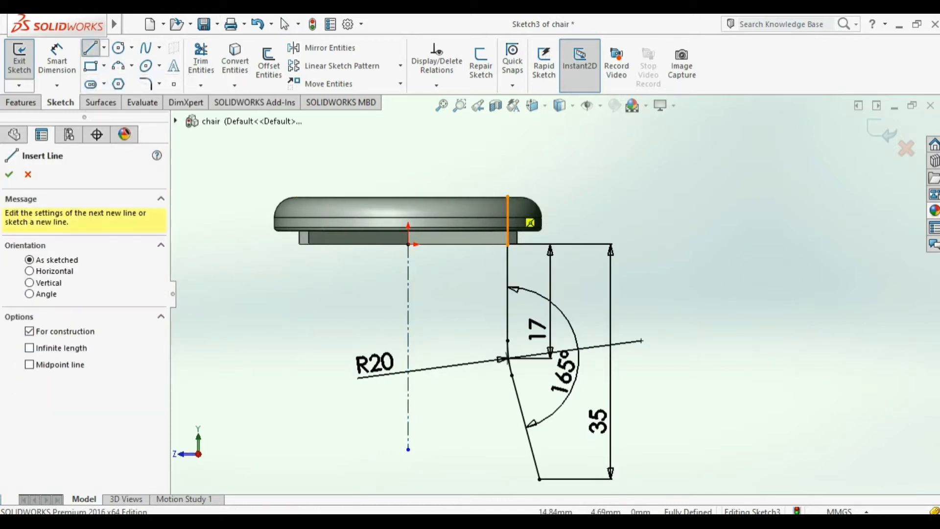
{"action": "left_click", "coordinate": [507, 221]}
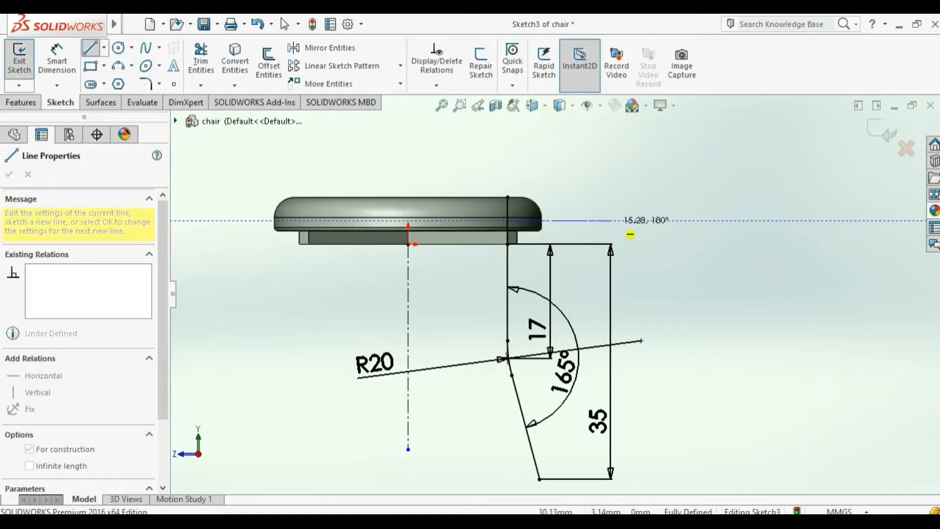
{"action": "left_click", "coordinate": [610, 220]}
{"action": "key", "text": "Escape"}
- Mirror the slanted line, fillet arc and vertical leg line upward about the horizontal centerline, keeping the originals
{"action": "scroll", "coordinate": [610, 220], "scroll_direction": "up", "scroll_amount": 1}
{"action": "left_click", "coordinate": [324, 47]}
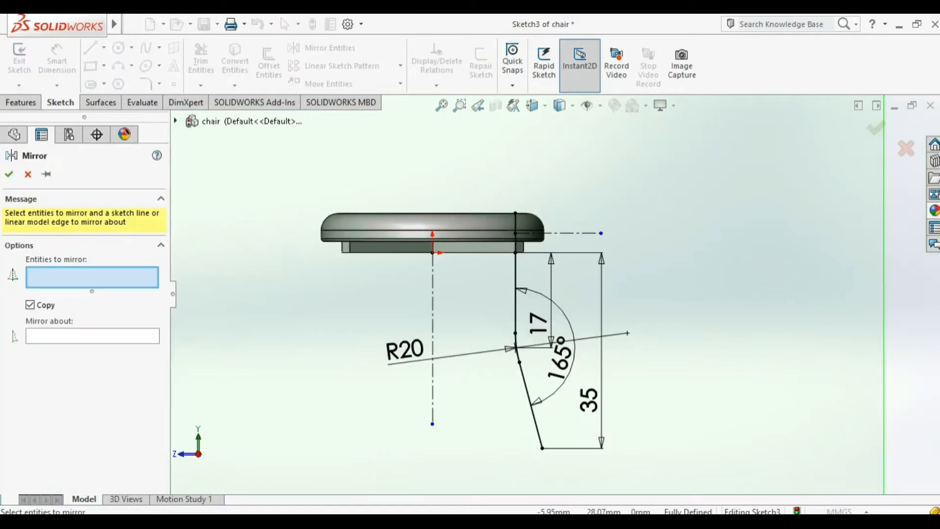
{"action": "left_click", "coordinate": [92, 336]}
{"action": "left_click", "coordinate": [583, 233]}
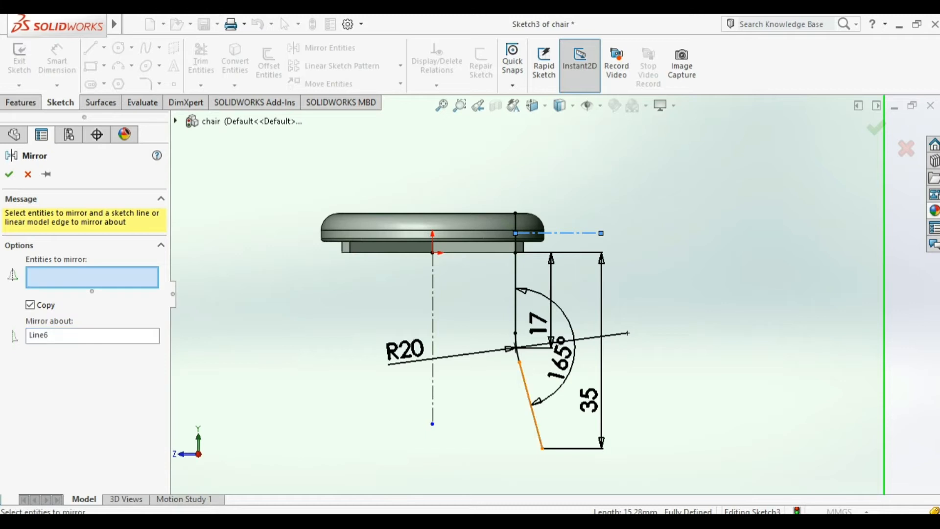
{"action": "left_click", "coordinate": [522, 379]}
{"action": "scroll", "coordinate": [512, 370], "scroll_direction": "up", "scroll_amount": 3}
{"action": "left_click", "coordinate": [508, 323]}
{"action": "left_click", "coordinate": [506, 221]}
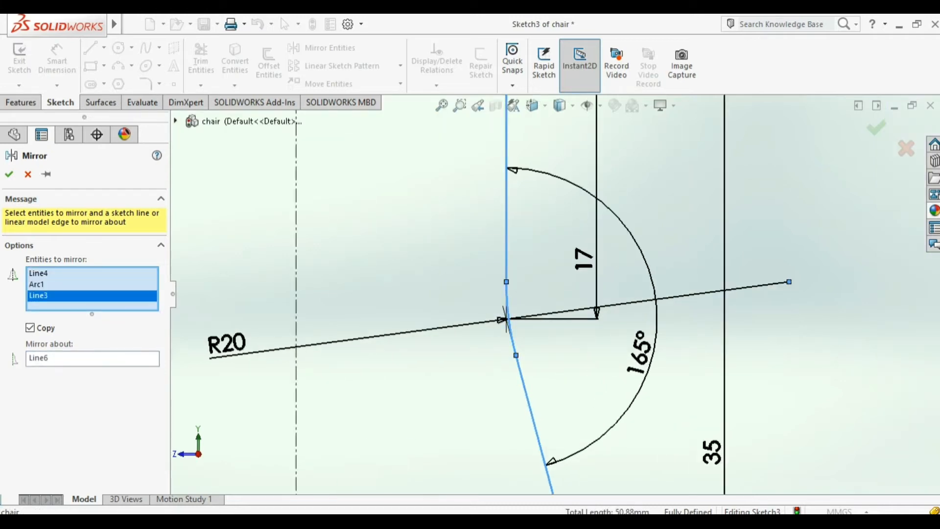
{"action": "scroll", "coordinate": [549, 293], "scroll_direction": "down", "scroll_amount": 4}
{"action": "left_click", "coordinate": [9, 174]}
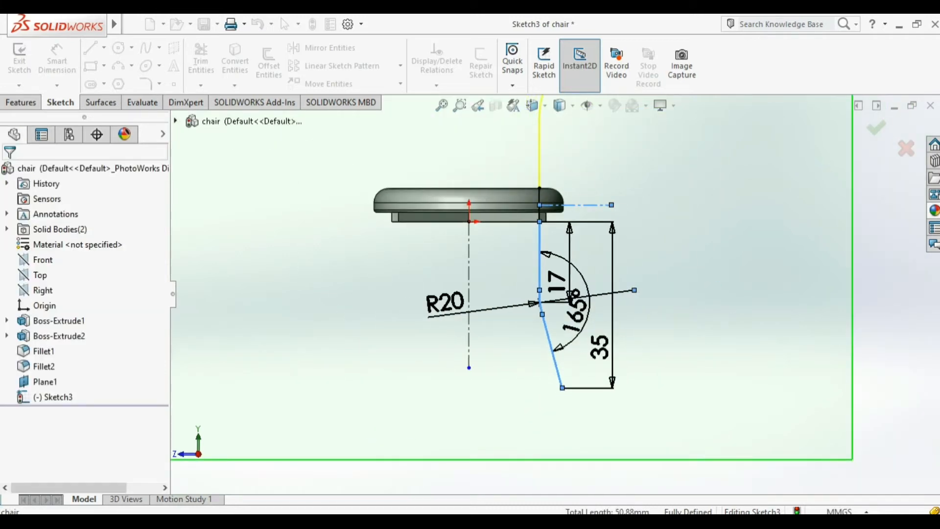
- Mirror the slanted line, fillet arc and vertical line of the lower leg about the vertical centerline, keeping the originals
{"action": "scroll", "coordinate": [557, 293], "scroll_direction": "down", "scroll_amount": 2}
{"action": "left_click", "coordinate": [329, 47]}
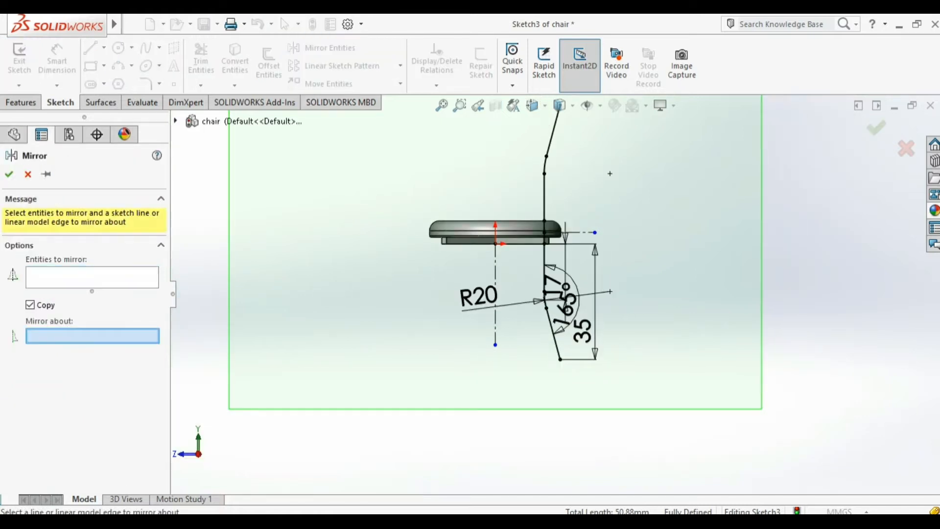
{"action": "left_click", "coordinate": [496, 314]}
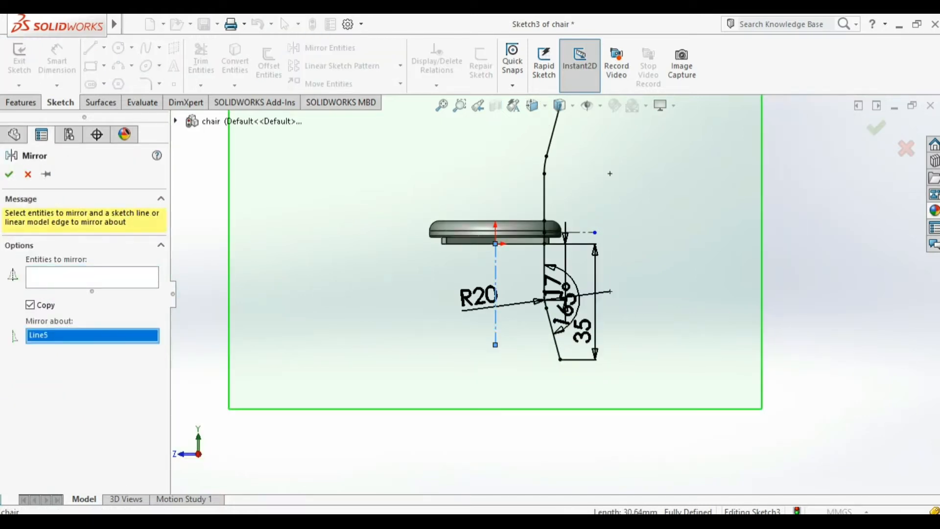
{"action": "left_click", "coordinate": [92, 277]}
{"action": "scroll", "coordinate": [544, 295], "scroll_direction": "down", "scroll_amount": 3}
{"action": "left_click", "coordinate": [556, 347]}
{"action": "scroll", "coordinate": [571, 247], "scroll_direction": "down", "scroll_amount": 5}
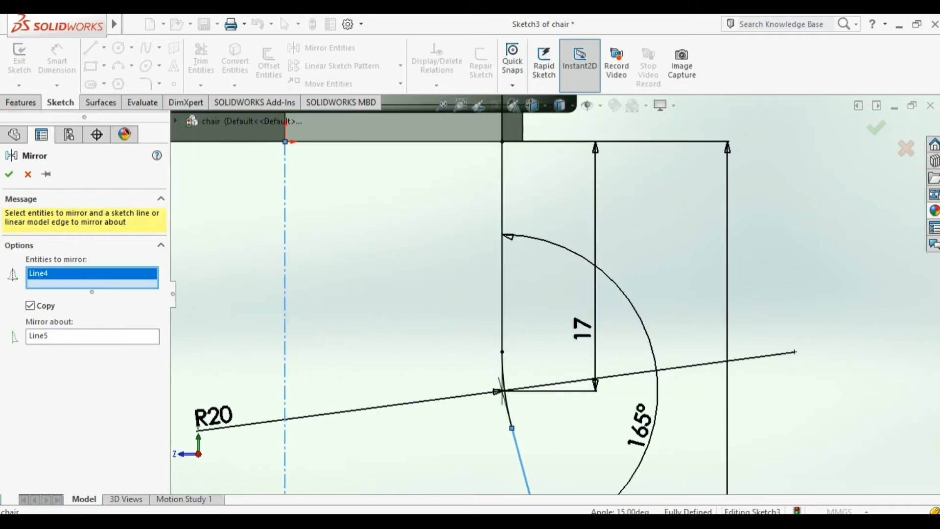
{"action": "left_click", "coordinate": [505, 395]}
{"action": "left_click", "coordinate": [502, 299]}
{"action": "scroll", "coordinate": [499, 296], "scroll_direction": "up", "scroll_amount": 4}
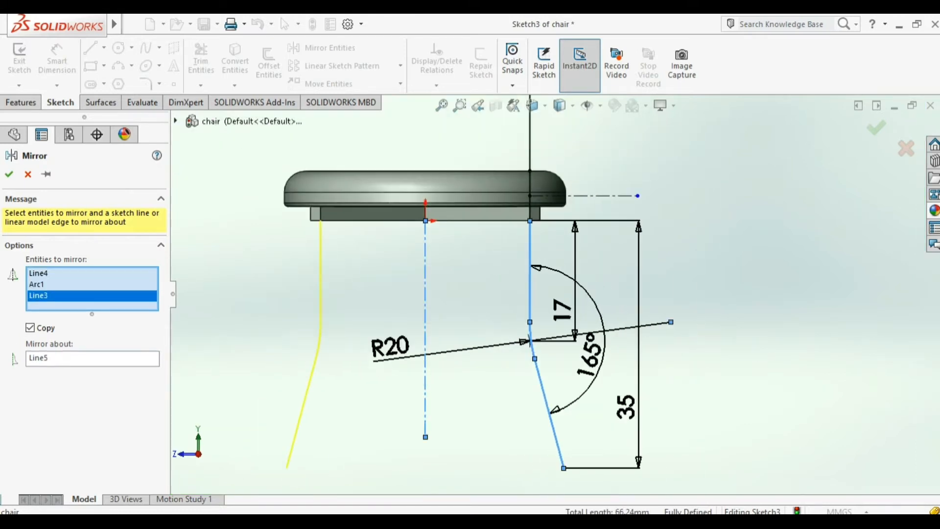
{"action": "scroll", "coordinate": [319, 259], "scroll_direction": "down", "scroll_amount": 2}
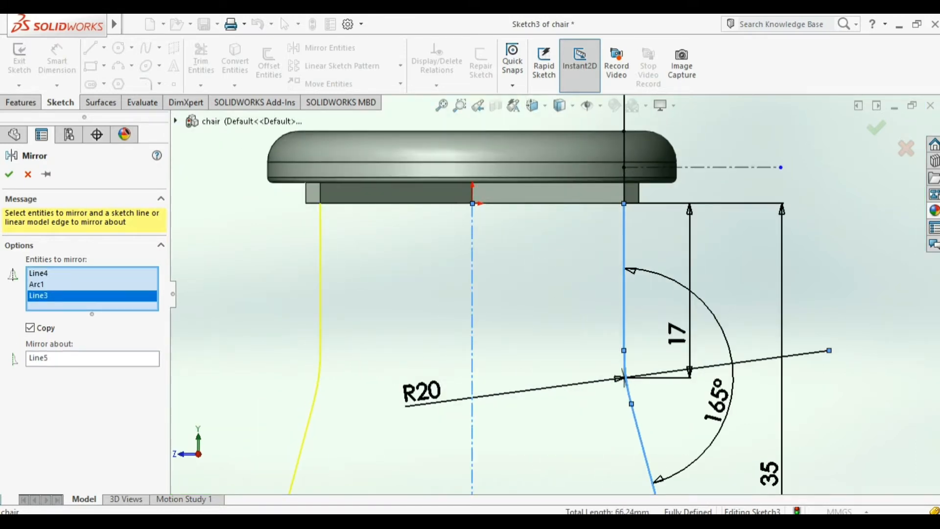
{"action": "left_click", "coordinate": [9, 174]}
- Convert the mirrored front leg's vertical line, arc and slanted line to construction geometry
{"action": "left_click", "coordinate": [321, 278]}
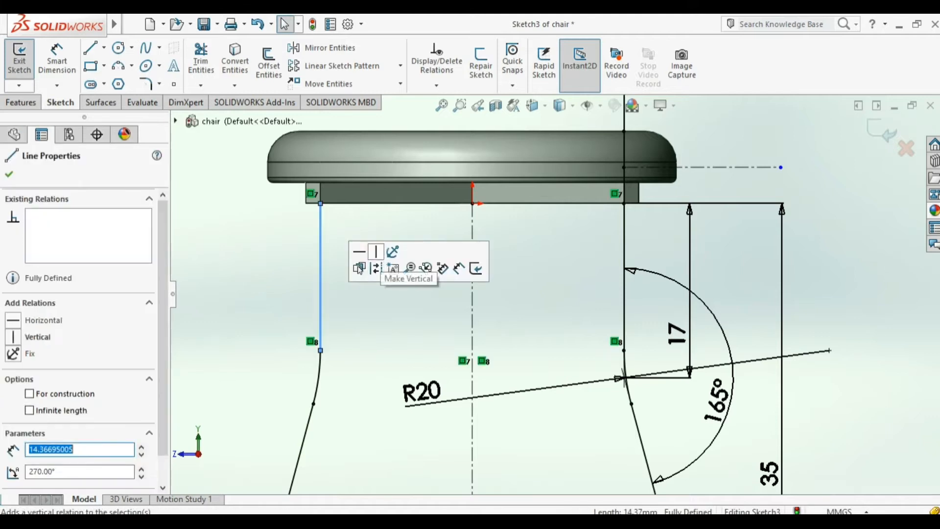
{"action": "left_click", "coordinate": [392, 269]}
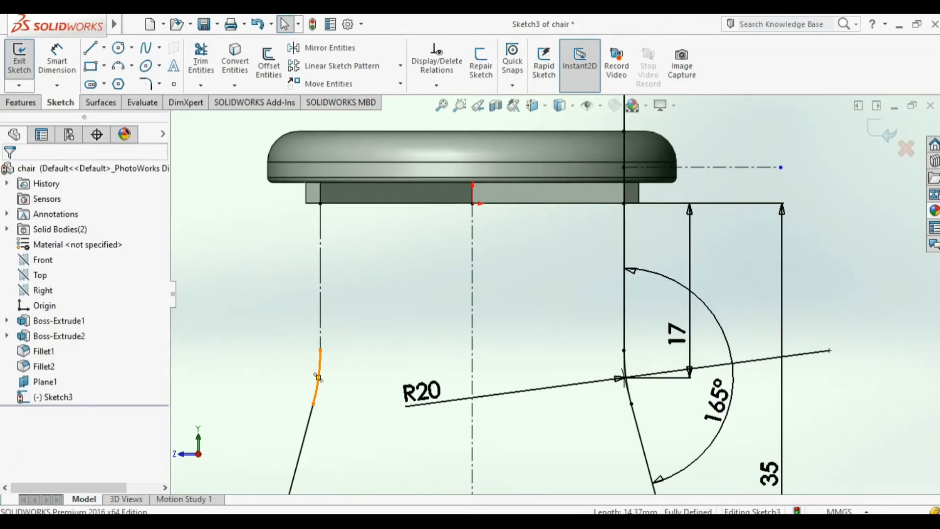
{"action": "left_click", "coordinate": [318, 378]}
{"action": "left_click", "coordinate": [380, 323]}
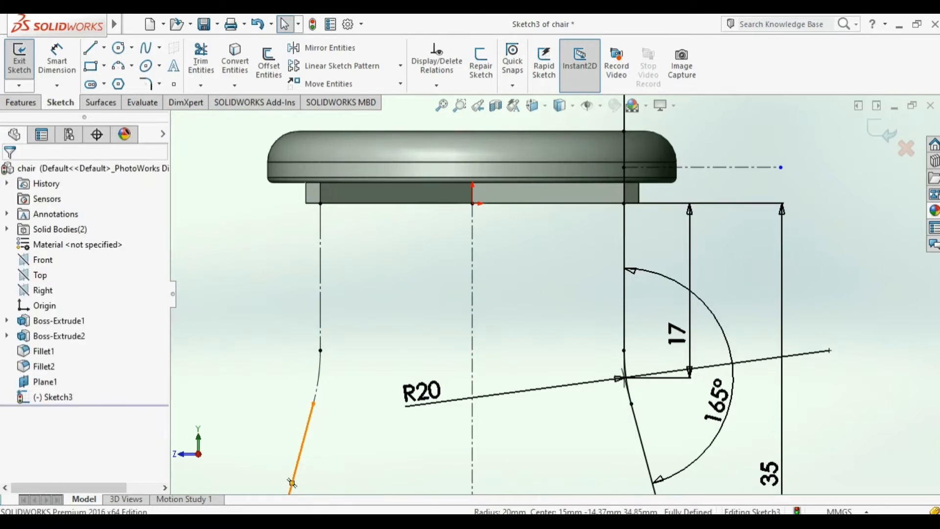
{"action": "left_click", "coordinate": [293, 483]}
{"action": "left_click", "coordinate": [363, 367]}
- Draw a short vertical centerline from the upper end of the mirrored front leg up to the seat's underside
{"action": "left_click", "coordinate": [104, 47]}
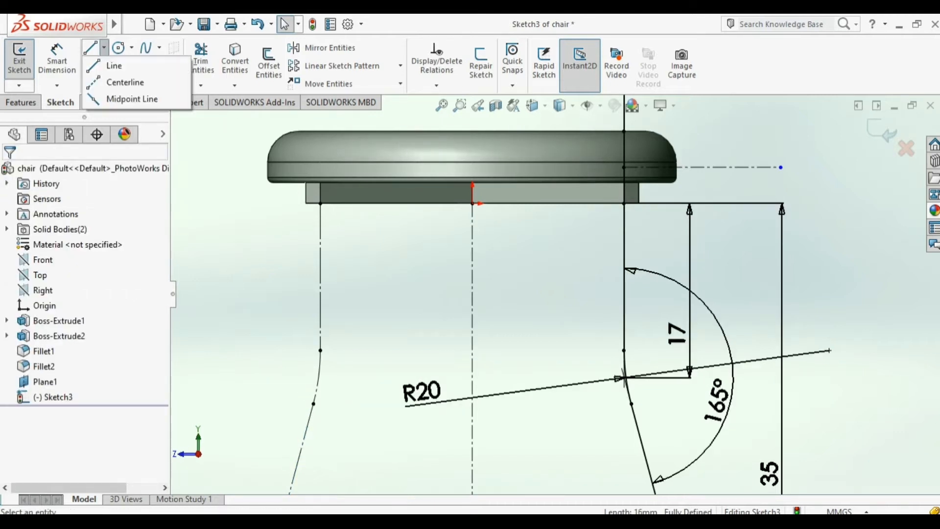
{"action": "left_click", "coordinate": [125, 82]}
{"action": "left_click", "coordinate": [321, 203]}
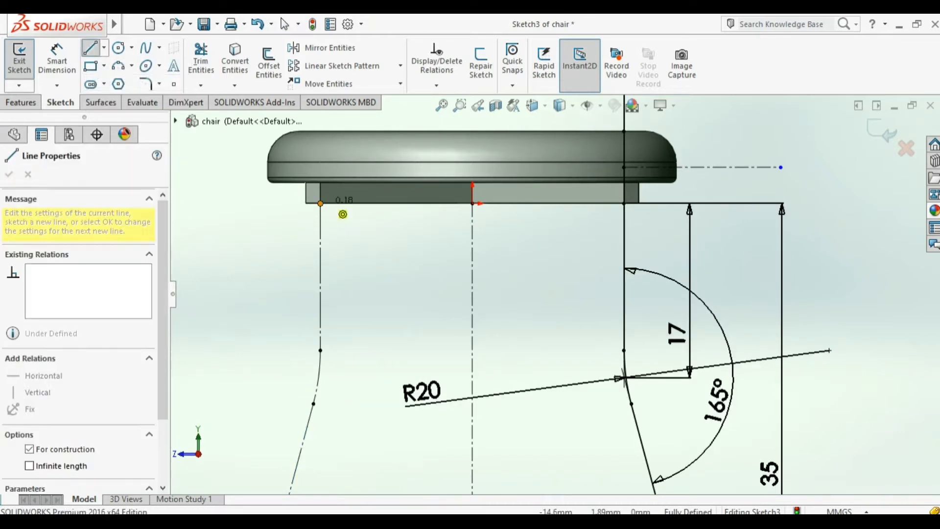
{"action": "left_click", "coordinate": [321, 182]}
{"action": "key", "text": "Escape"}
{"action": "scroll", "coordinate": [336, 259], "scroll_direction": "up", "scroll_amount": 1}
{"action": "scroll", "coordinate": [555, 294], "scroll_direction": "up", "scroll_amount": 5}
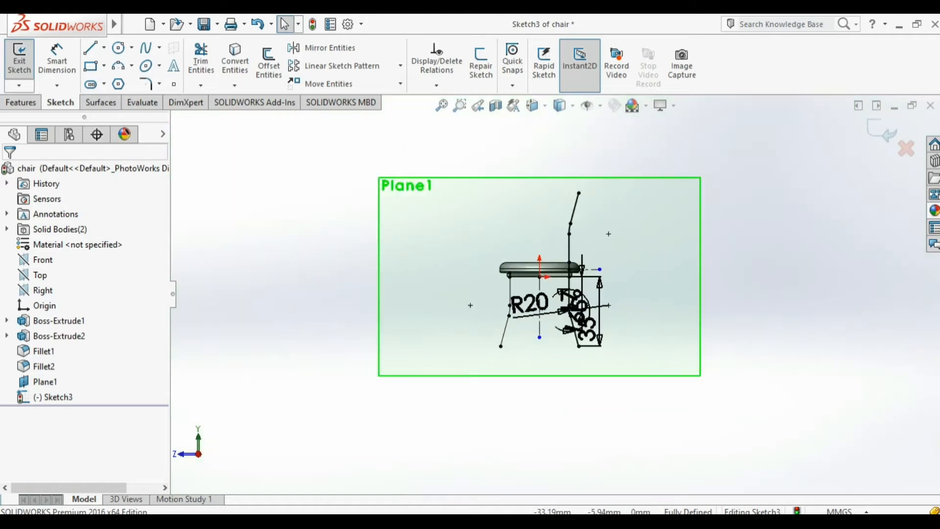
- Exit the path sketch and hide Plane1
{"action": "left_click", "coordinate": [19, 58]}
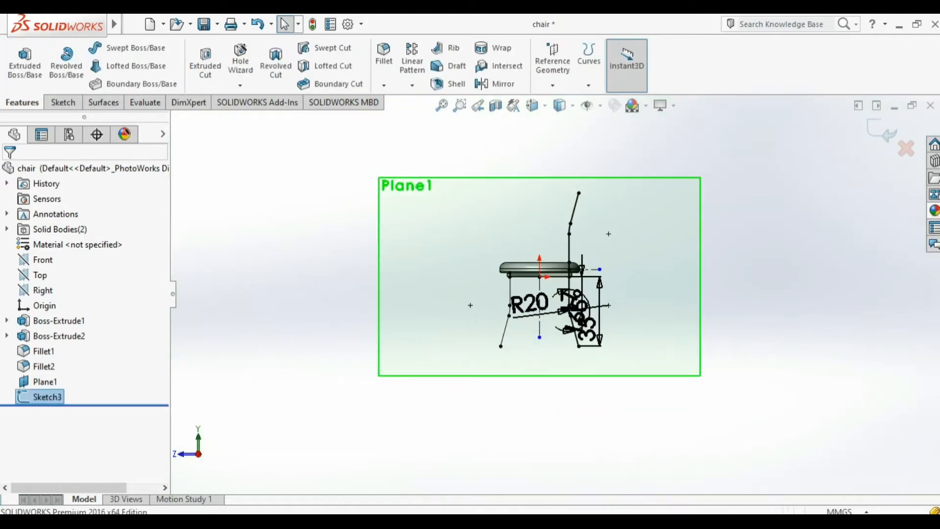
{"action": "left_click", "coordinate": [428, 185]}
{"action": "left_click", "coordinate": [483, 169]}
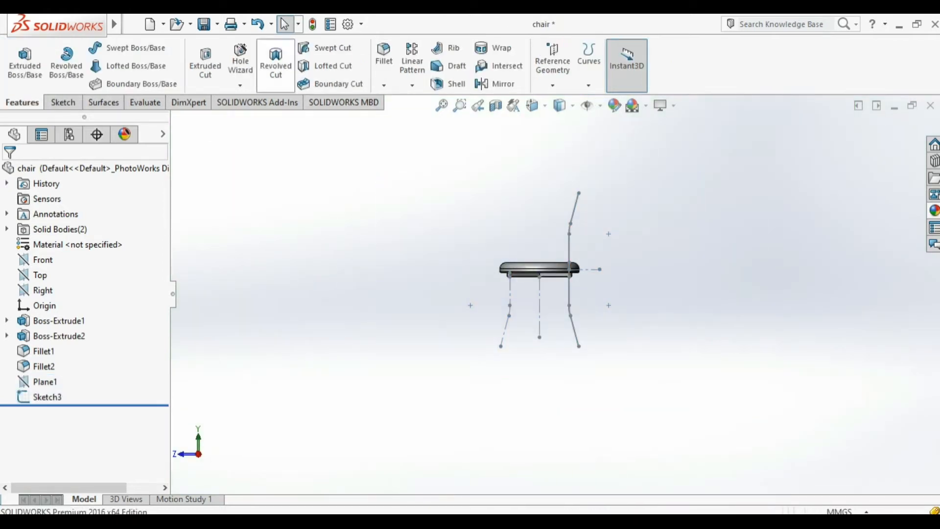
- Set up a Swept Boss with a 3 mm diameter circular profile along the rear leg and backrest path
{"action": "left_click", "coordinate": [128, 49]}
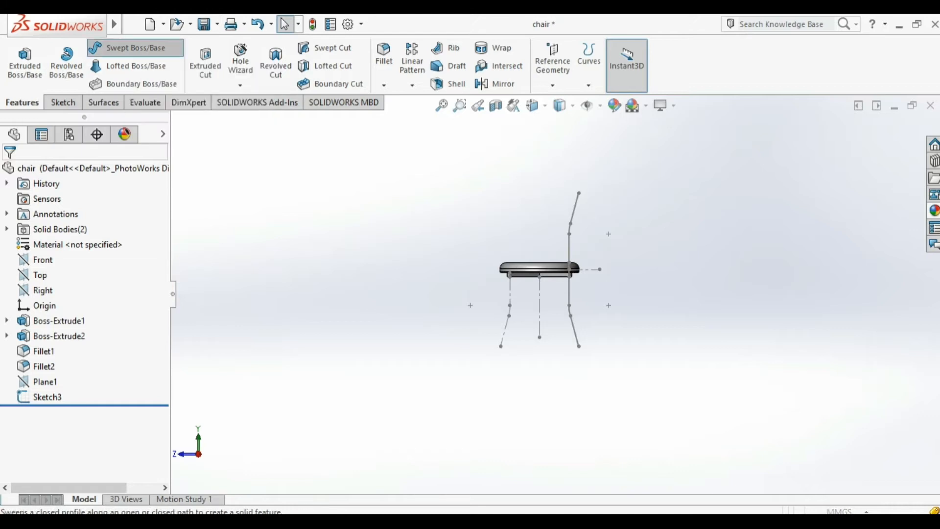
{"action": "left_click", "coordinate": [131, 48]}
{"action": "left_click", "coordinate": [30, 226]}
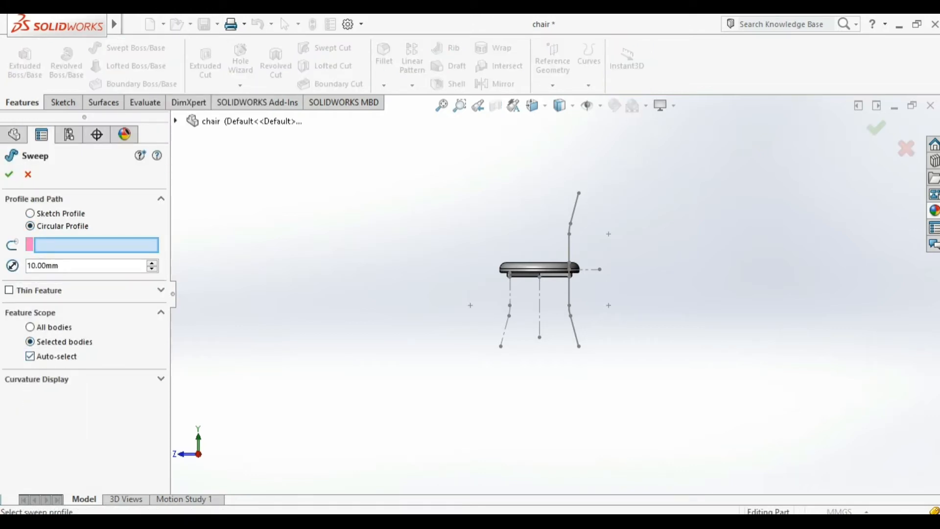
{"action": "middle_click_drag", "start_coordinate": [574, 320], "coordinate": [578, 336]}
{"action": "left_click", "coordinate": [579, 337]}
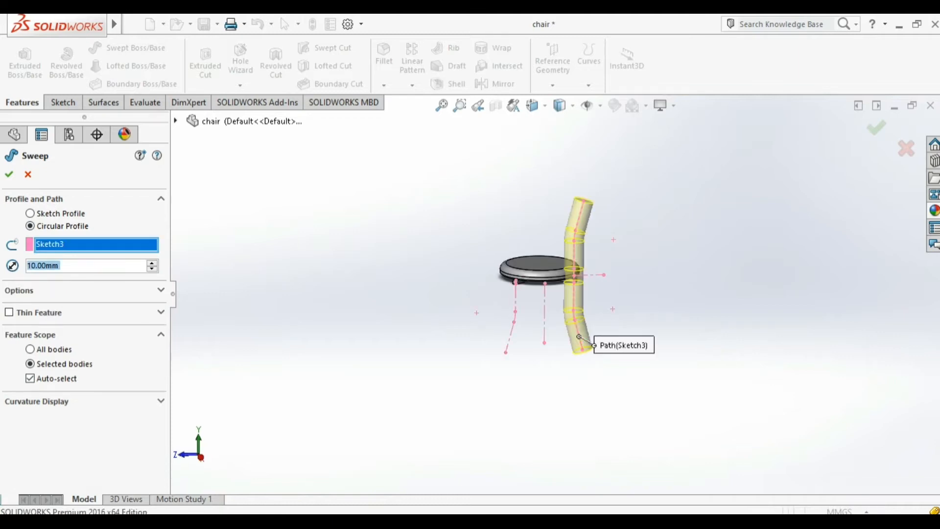
{"action": "type", "text": "3"}
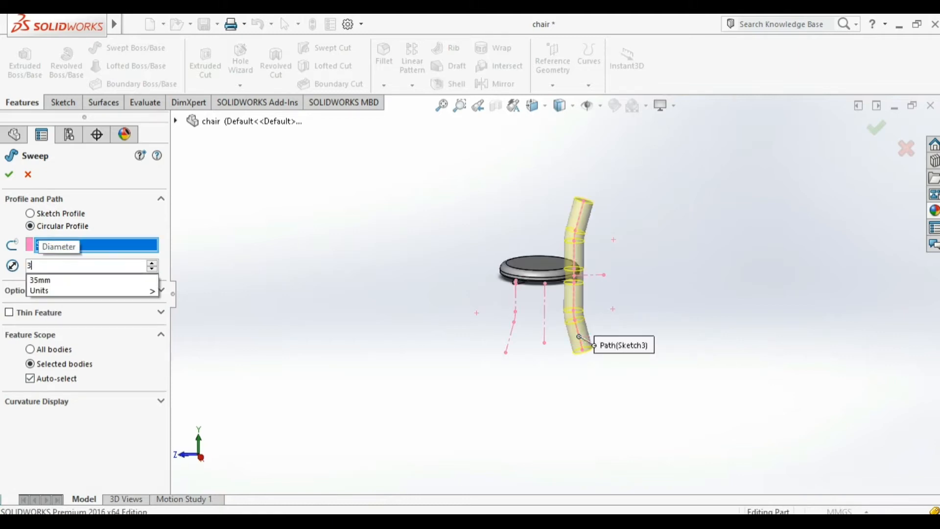
{"action": "key", "text": "Return"}
{"action": "scroll", "coordinate": [679, 312], "scroll_direction": "down", "scroll_amount": 3}
{"action": "scroll", "coordinate": [600, 296], "scroll_direction": "down", "scroll_amount": 2}
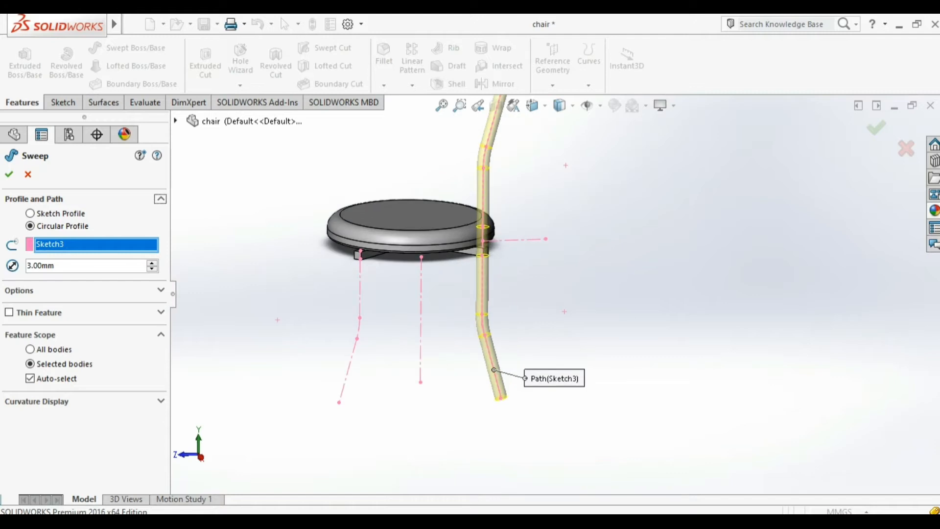
- Turn off automatic body selection, limit the sweep's feature scope to the support body under the seat, and complete it
{"action": "left_click", "coordinate": [30, 378]}
{"action": "scroll", "coordinate": [345, 308], "scroll_direction": "down", "scroll_amount": 4}
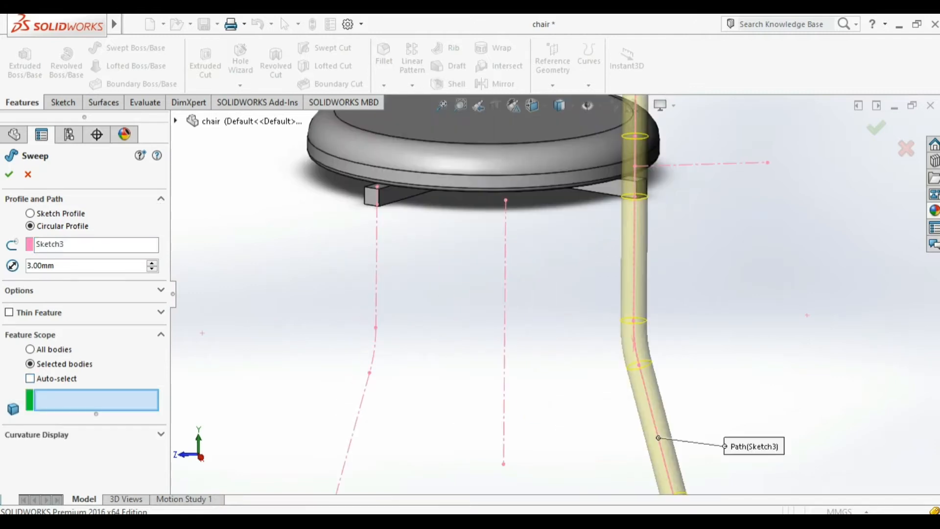
{"action": "left_click", "coordinate": [378, 193]}
{"action": "scroll", "coordinate": [556, 294], "scroll_direction": "up", "scroll_amount": 6}
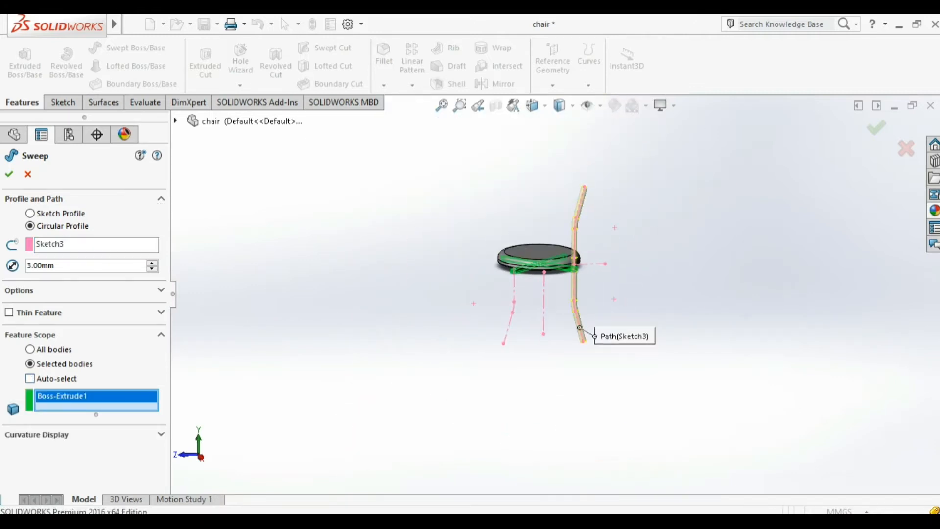
{"action": "left_click", "coordinate": [9, 174]}
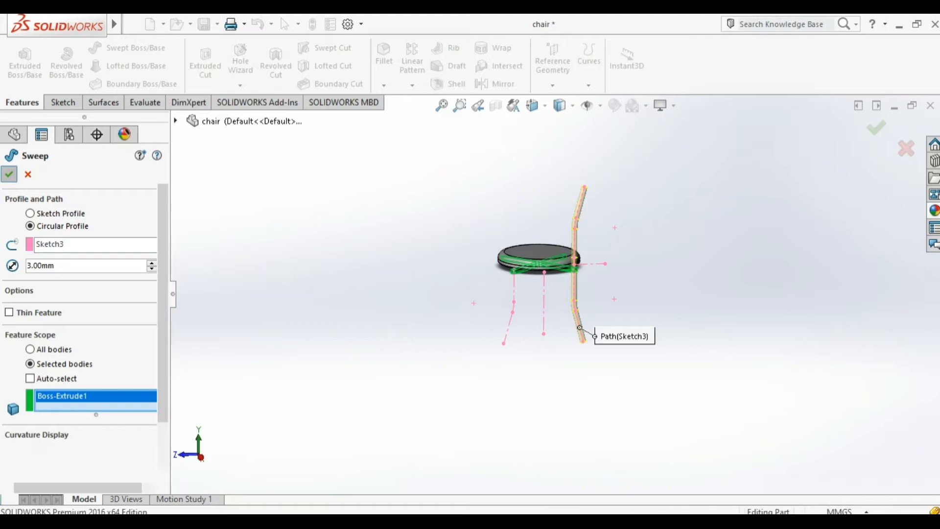
- Start a new sketch on Plane1 and show the path sketch used by the first sweep
{"action": "left_click", "coordinate": [37, 382]}
{"action": "left_click", "coordinate": [49, 367]}
{"action": "left_click", "coordinate": [54, 380]}
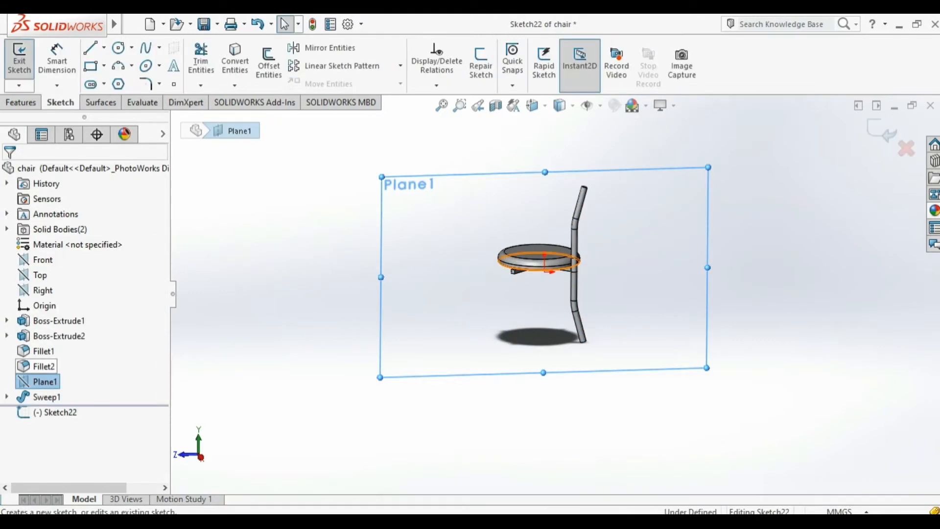
{"action": "left_click", "coordinate": [6, 396]}
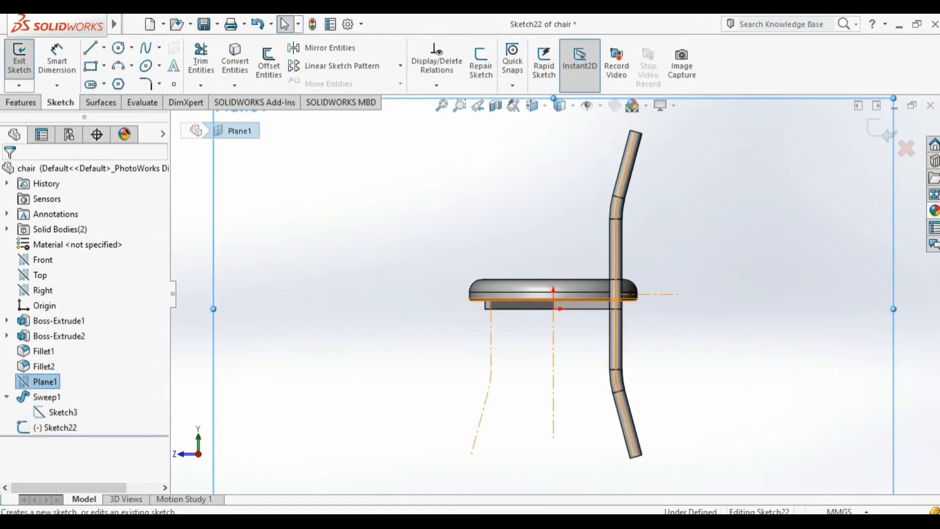
{"action": "left_click", "coordinate": [50, 412]}
{"action": "key", "text": "Escape"}
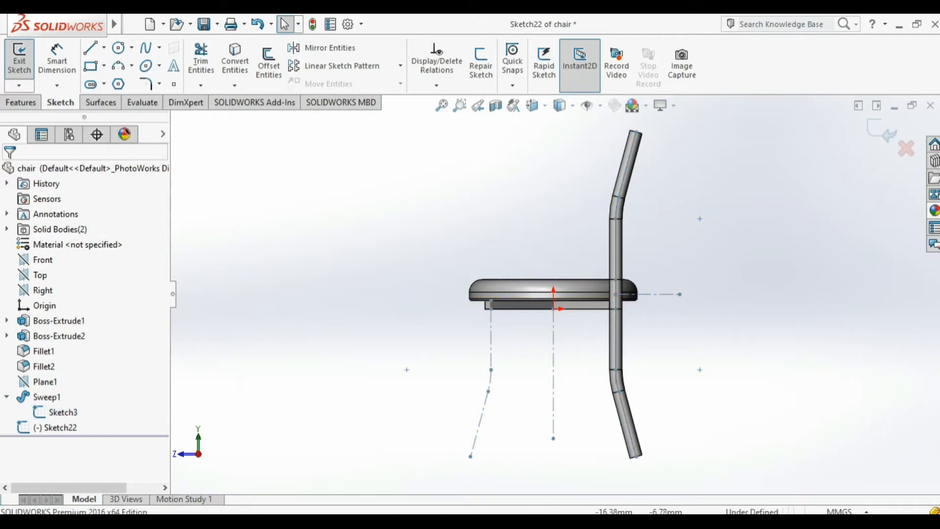
- Convert the front leg's construction lines and arc, including the short upper segment, into the new sketch and exit it
{"action": "scroll", "coordinate": [492, 323], "scroll_direction": "down", "scroll_amount": 3}
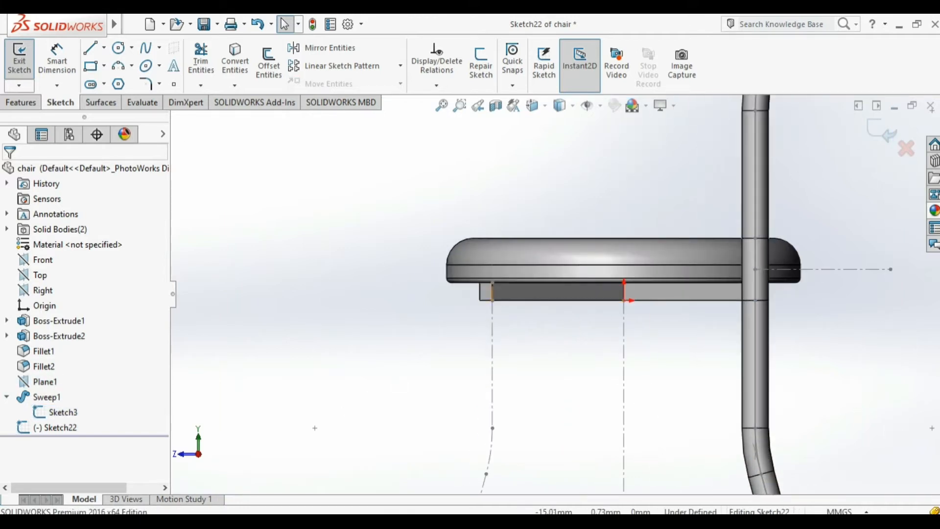
{"action": "scroll", "coordinate": [491, 469], "scroll_direction": "up", "scroll_amount": 2}
{"action": "scroll", "coordinate": [516, 401], "scroll_direction": "down", "scroll_amount": 2}
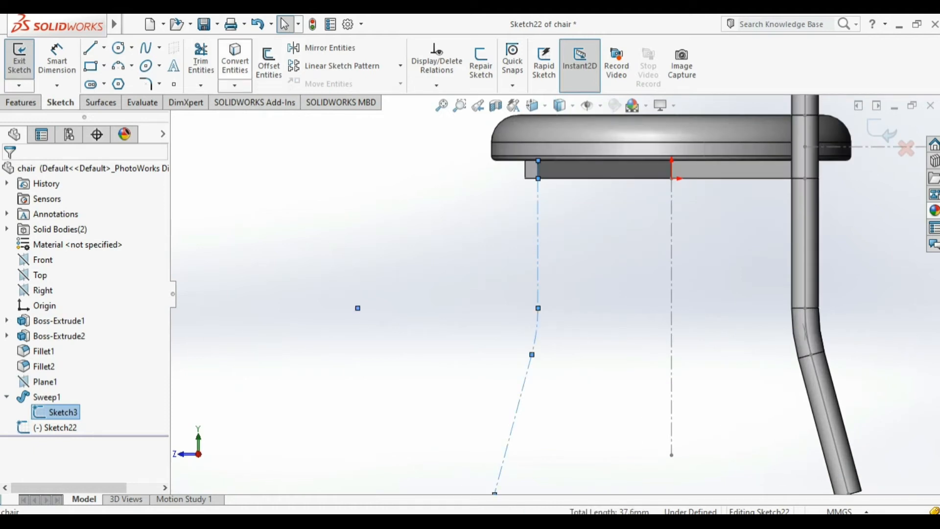
{"action": "key", "text": "f"}
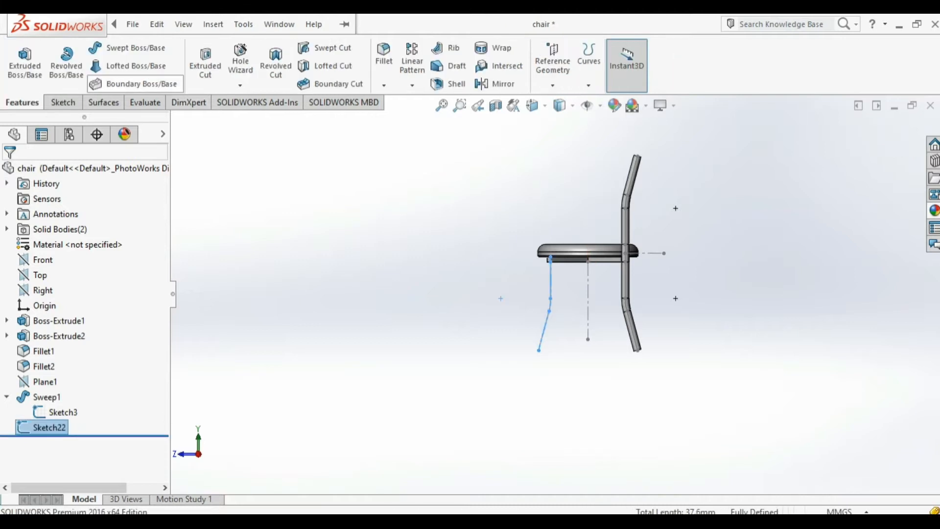
- Set up a Swept Boss with a 3 mm diameter circular profile along the converted front leg path
{"action": "left_click", "coordinate": [129, 47]}
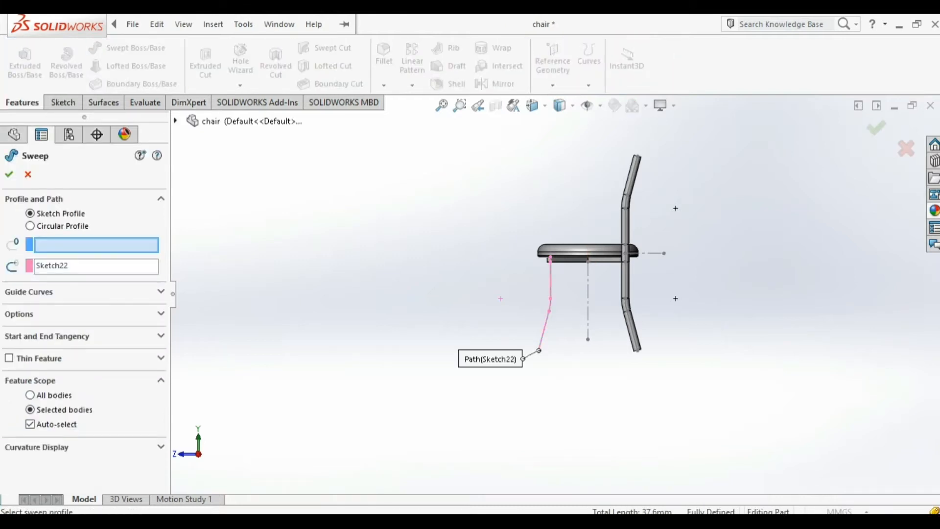
{"action": "left_click", "coordinate": [30, 225]}
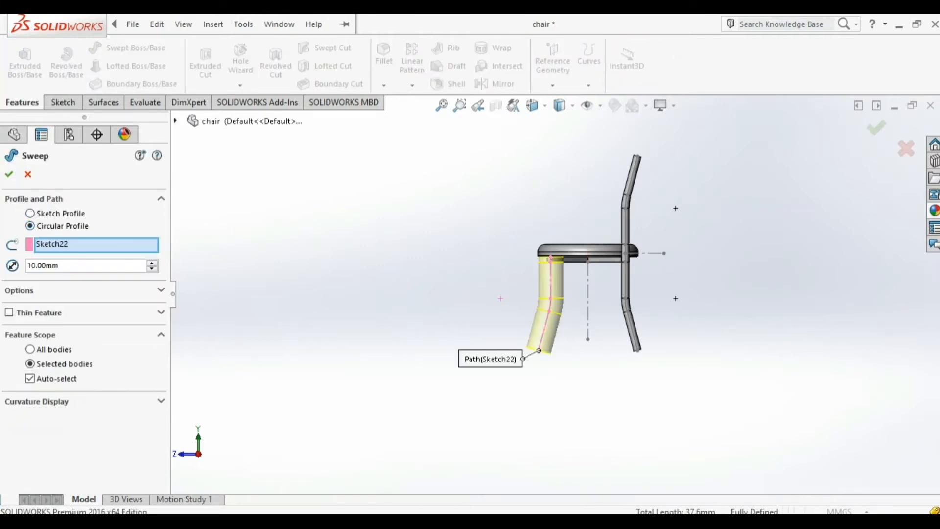
{"action": "type", "text": "3"}
{"action": "key", "text": "Return"}
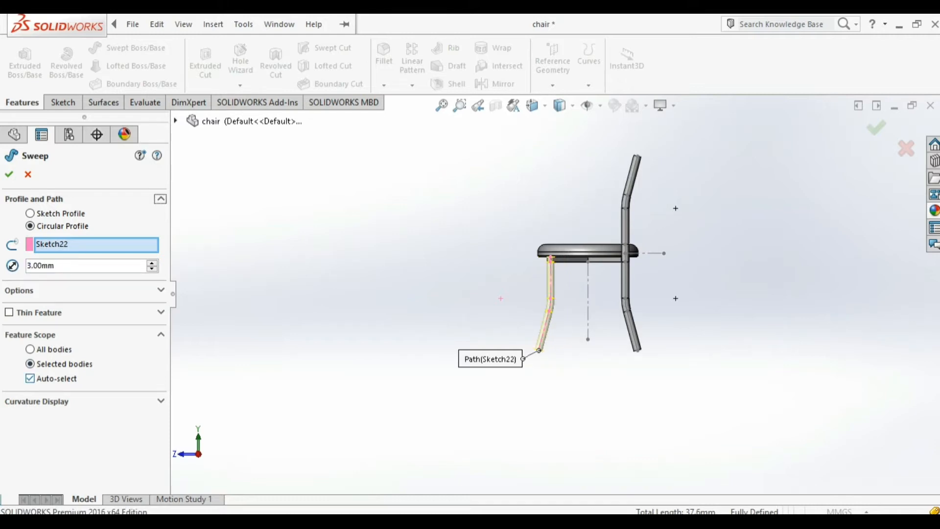
- Limit the front leg sweep's feature scope to the combined support and rear leg body, and complete the sweep
{"action": "left_click", "coordinate": [30, 378]}
{"action": "scroll", "coordinate": [611, 247], "scroll_direction": "down", "scroll_amount": 5}
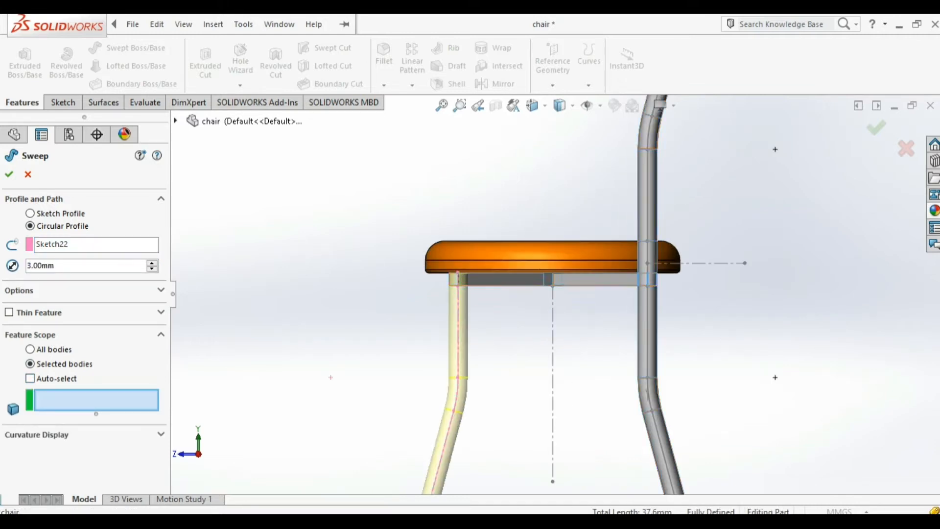
{"action": "left_click", "coordinate": [643, 278]}
{"action": "scroll", "coordinate": [643, 278], "scroll_direction": "up", "scroll_amount": 5}
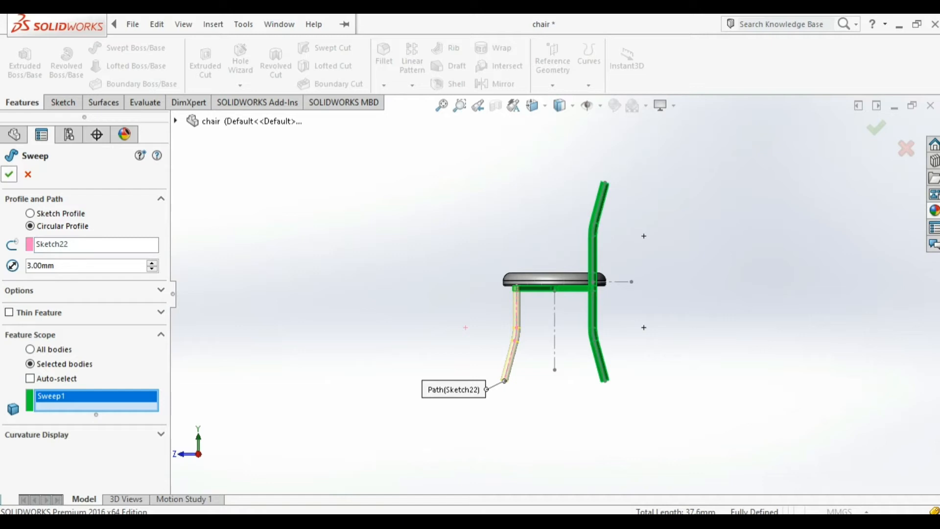
{"action": "left_click", "coordinate": [9, 174]}
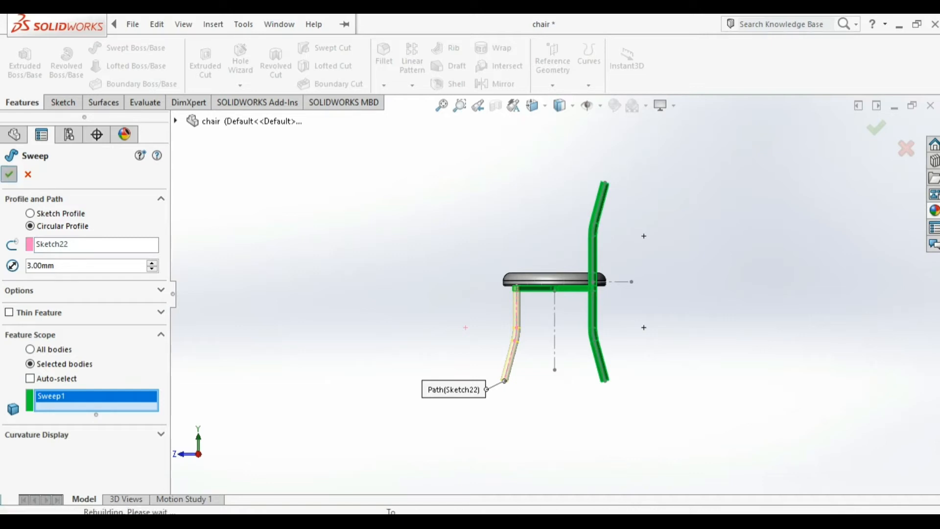
{"action": "scroll", "coordinate": [609, 334], "scroll_direction": "up", "scroll_amount": 2}
{"action": "scroll", "coordinate": [609, 334], "scroll_direction": "down", "scroll_amount": 3}
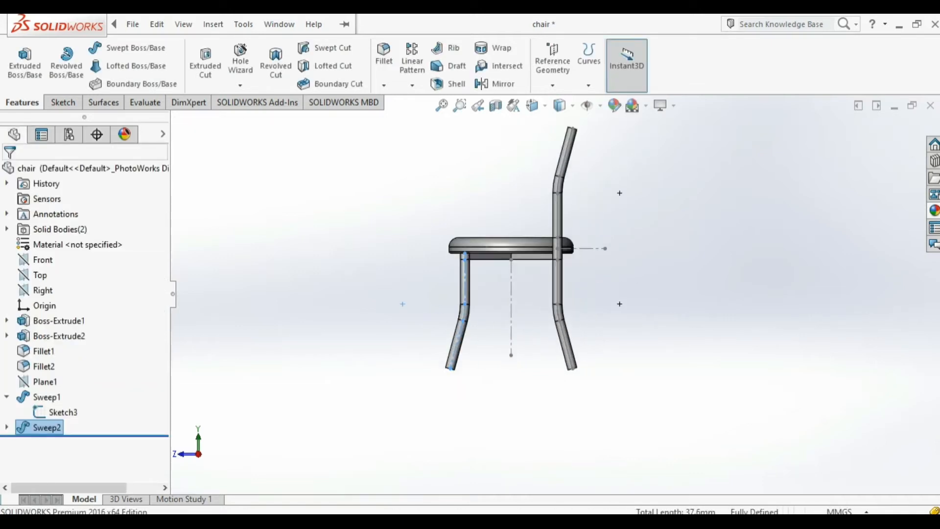
{"action": "key", "text": "Escape"}
{"action": "left_click", "coordinate": [512, 295]}
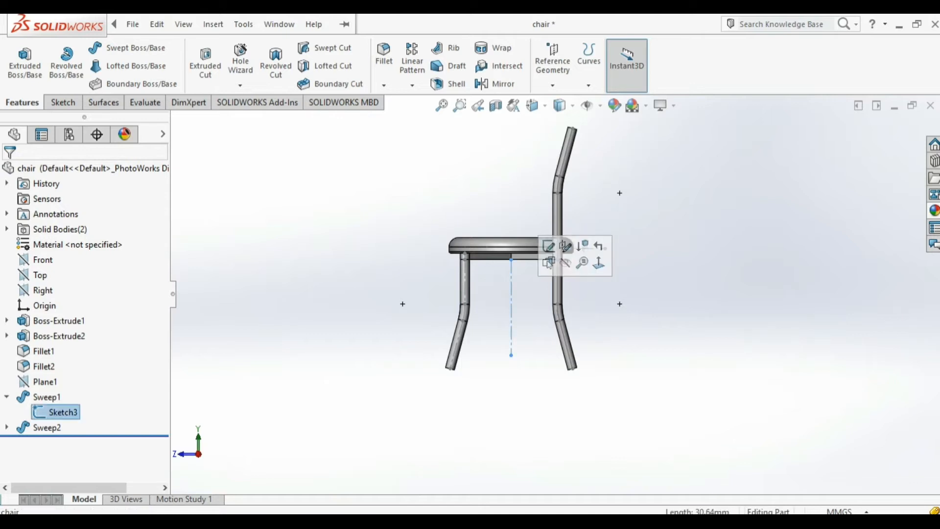
{"action": "key", "text": "Escape"}
- Mirror the combined support and leg body about the Right plane with solids merged
{"action": "middle_click_drag", "start_coordinate": [538, 303], "coordinate": [614, 330]}
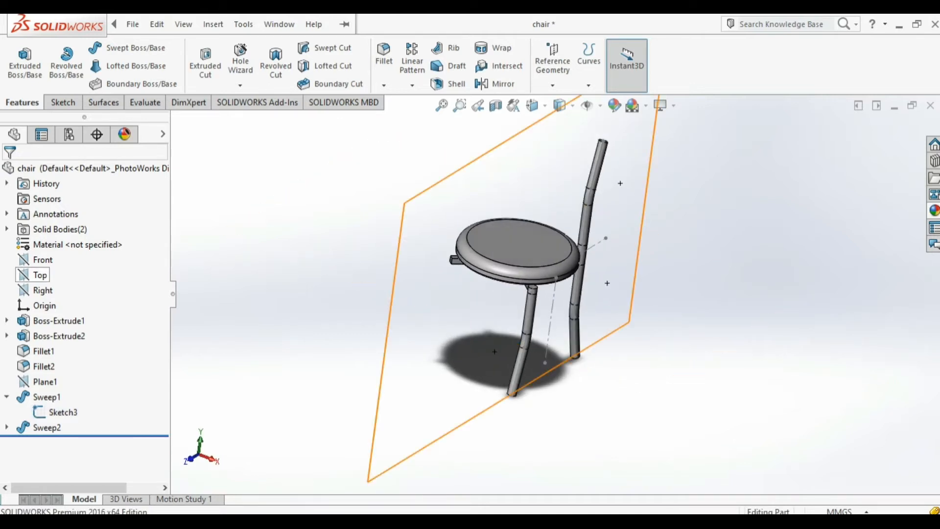
{"action": "left_click", "coordinate": [42, 290]}
{"action": "scroll", "coordinate": [555, 293], "scroll_direction": "up", "scroll_amount": 4}
{"action": "left_click", "coordinate": [502, 84]}
{"action": "left_click", "coordinate": [496, 83]}
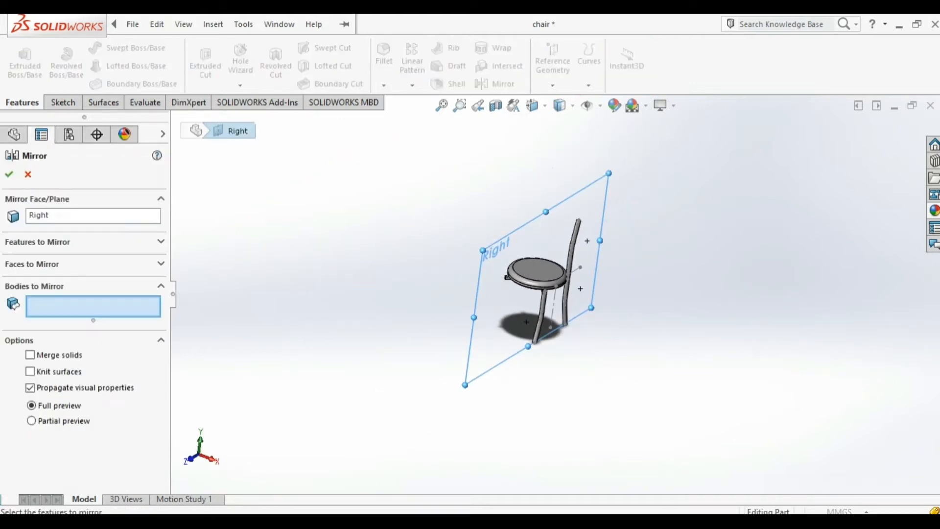
{"action": "scroll", "coordinate": [529, 363], "scroll_direction": "up", "scroll_amount": 4}
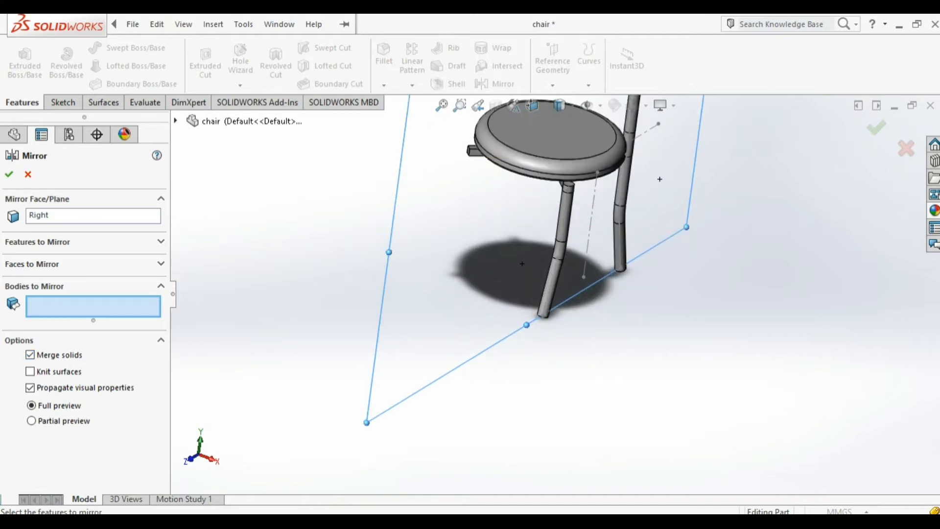
{"action": "left_click", "coordinate": [558, 254]}
{"action": "scroll", "coordinate": [522, 264], "scroll_direction": "down", "scroll_amount": 3}
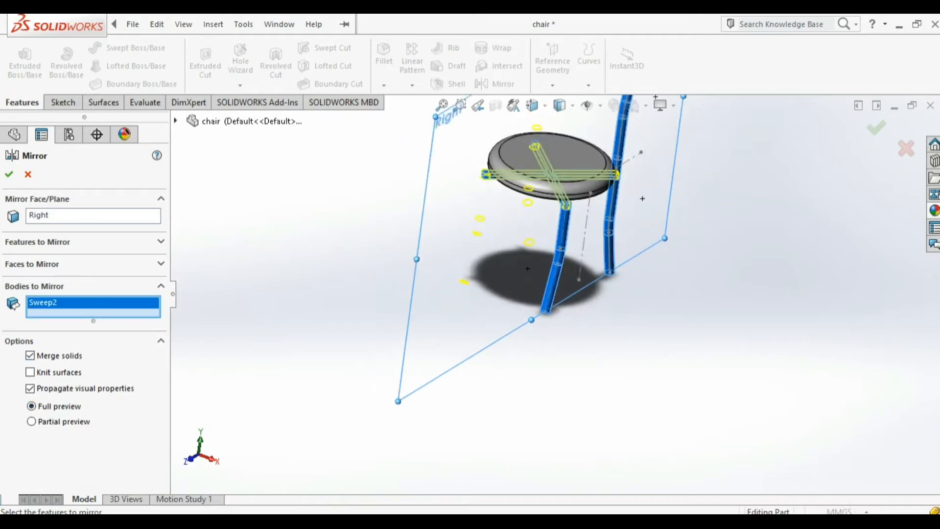
{"action": "left_click", "coordinate": [9, 174]}
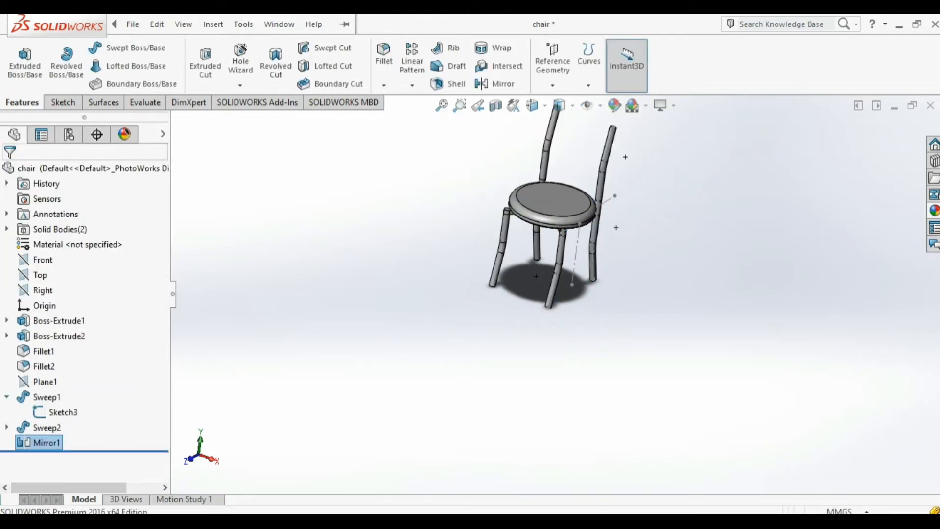
- Create a reference plane offset 25 mm above the Top plane, crossing the backrest tubes
{"action": "left_click", "coordinate": [7, 397]}
{"action": "key", "text": "Escape"}
{"action": "scroll", "coordinate": [556, 295], "scroll_direction": "down", "scroll_amount": 1}
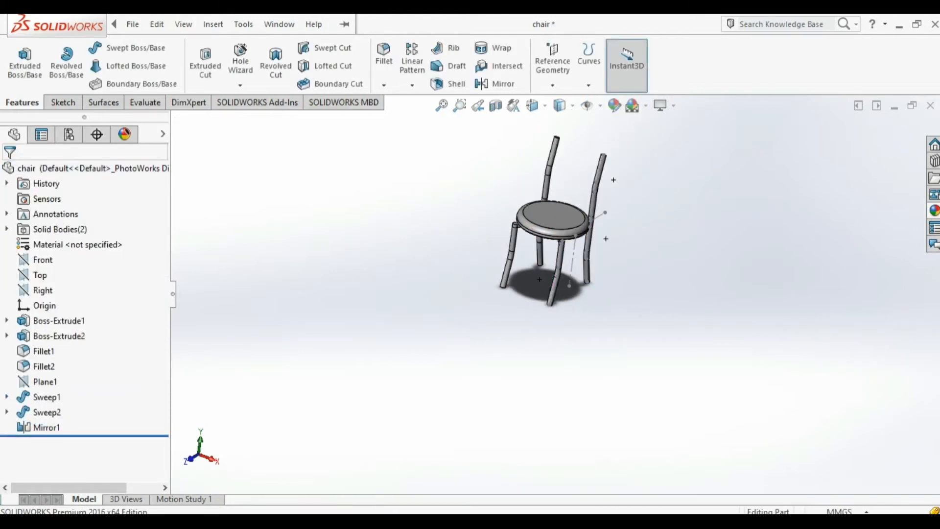
{"action": "left_click", "coordinate": [41, 275]}
{"action": "scroll", "coordinate": [555, 294], "scroll_direction": "up", "scroll_amount": 4}
{"action": "left_click", "coordinate": [553, 66]}
{"action": "left_click", "coordinate": [566, 101]}
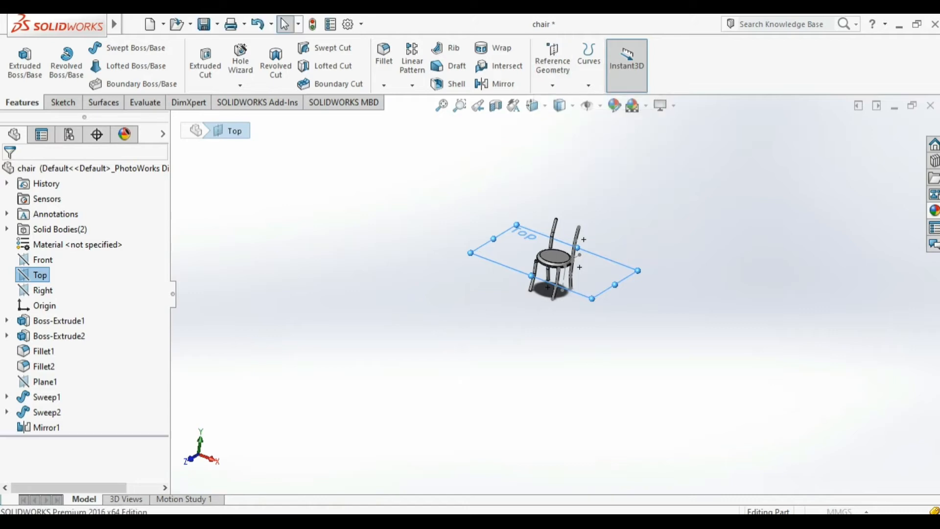
{"action": "scroll", "coordinate": [577, 240], "scroll_direction": "down", "scroll_amount": 8}
{"action": "middle_click_drag", "start_coordinate": [577, 242], "coordinate": [563, 216]}
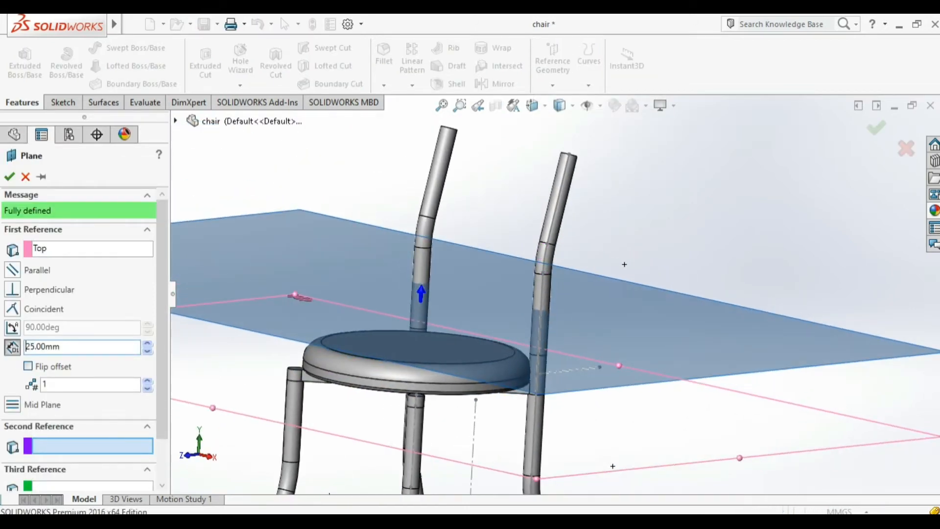
{"action": "left_click", "coordinate": [10, 177]}
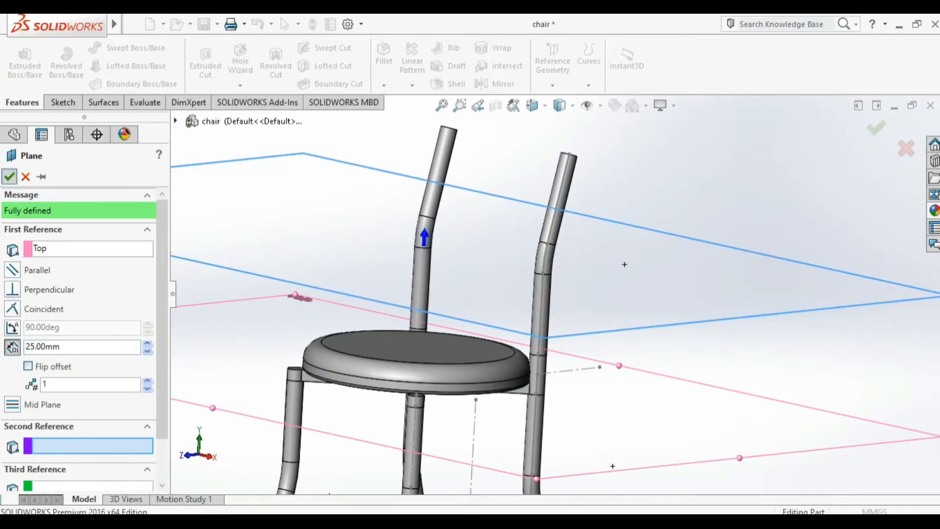
- Create two more reference planes above Plane2, spaced 5 mm apart
{"action": "scroll", "coordinate": [555, 295], "scroll_direction": "up", "scroll_amount": 4}
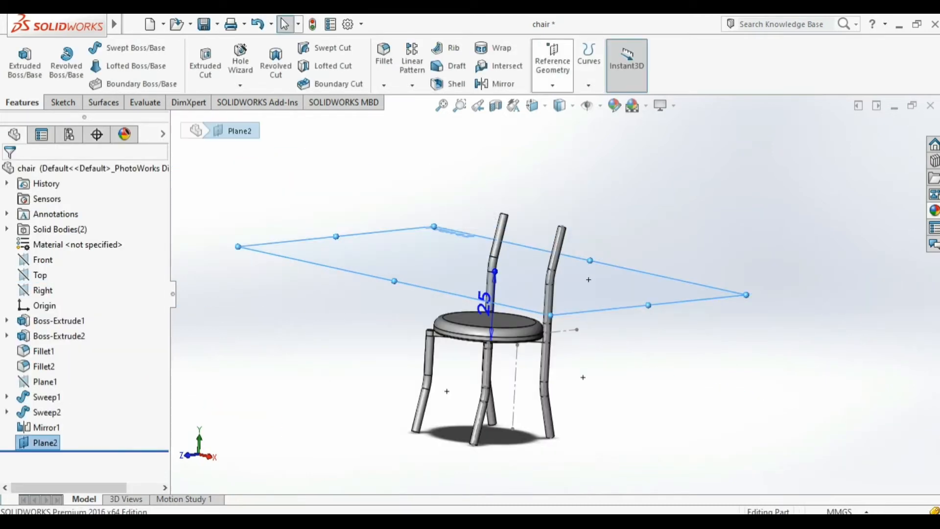
{"action": "left_click", "coordinate": [552, 85]}
{"action": "left_click", "coordinate": [563, 98]}
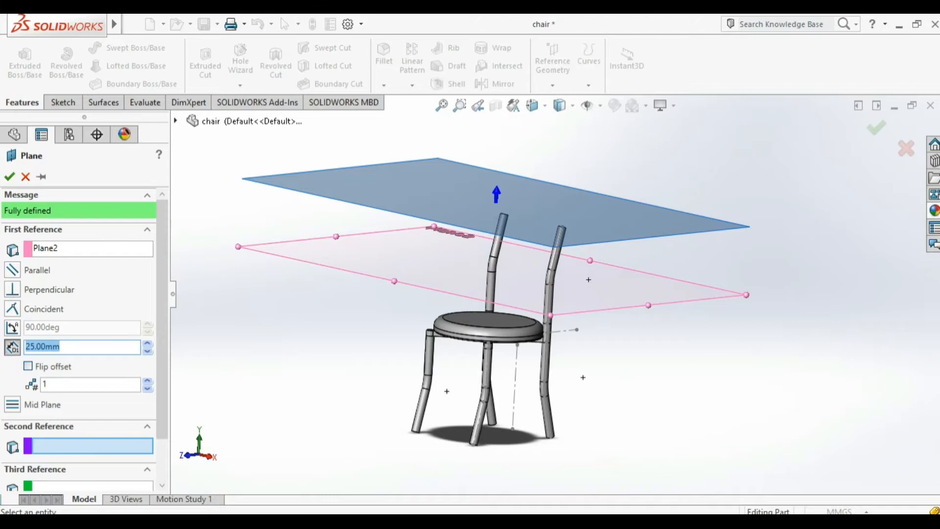
{"action": "left_click", "coordinate": [148, 381]}
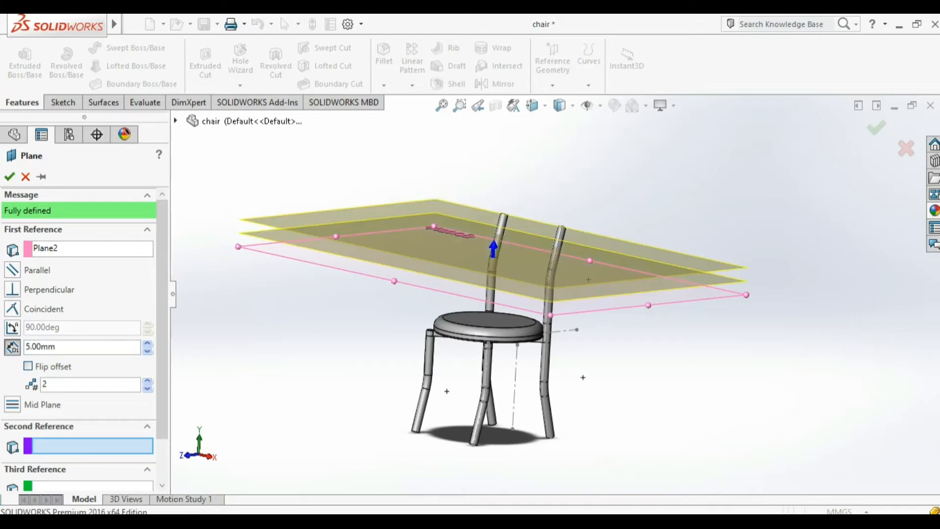
{"action": "left_click", "coordinate": [9, 177]}
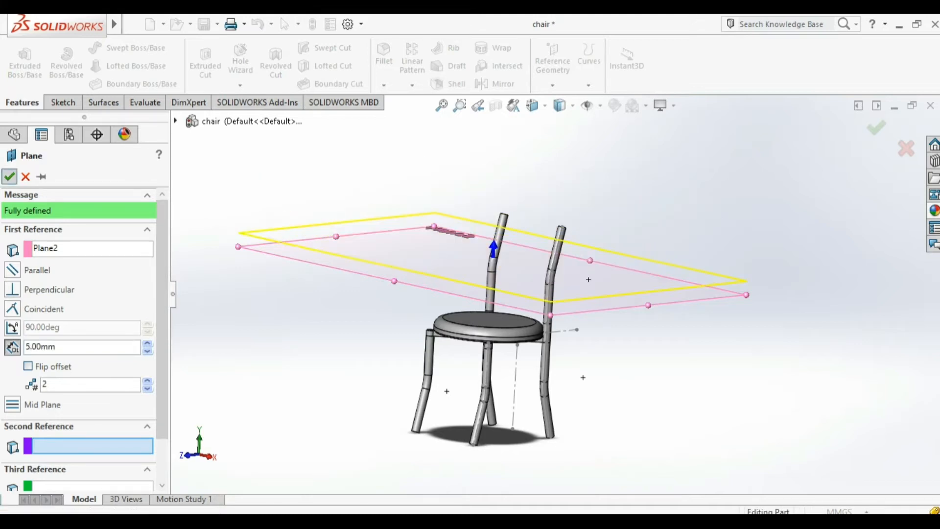
- Start a sketch on Plane2 and draw a vertical centerline about 20.7 mm long from the origin toward the chair's rear
{"action": "left_click", "coordinate": [339, 236]}
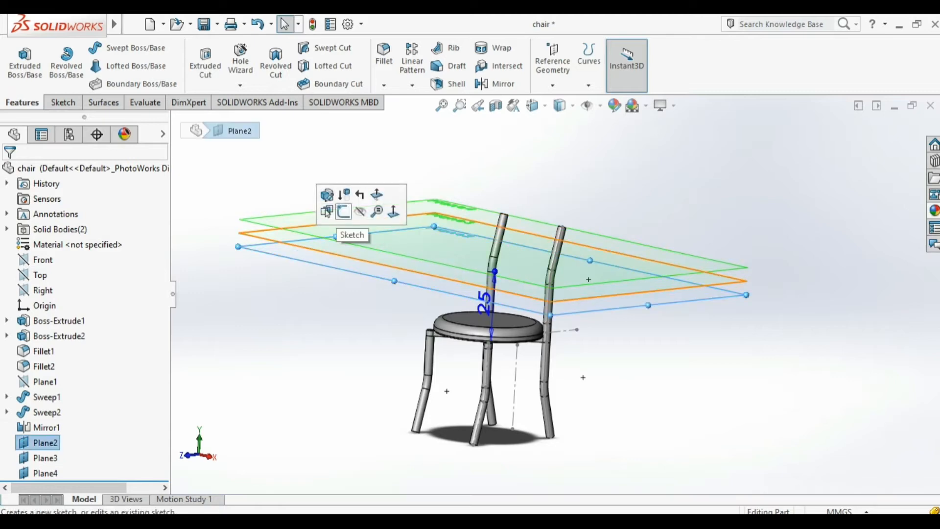
{"action": "left_click", "coordinate": [344, 210]}
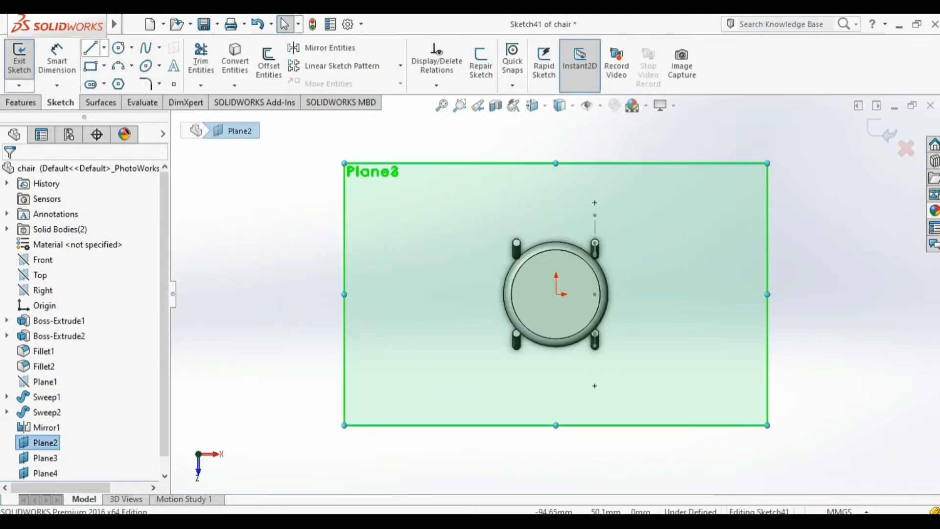
{"action": "left_click", "coordinate": [104, 48]}
{"action": "left_click", "coordinate": [124, 83]}
{"action": "scroll", "coordinate": [566, 310], "scroll_direction": "down", "scroll_amount": 3}
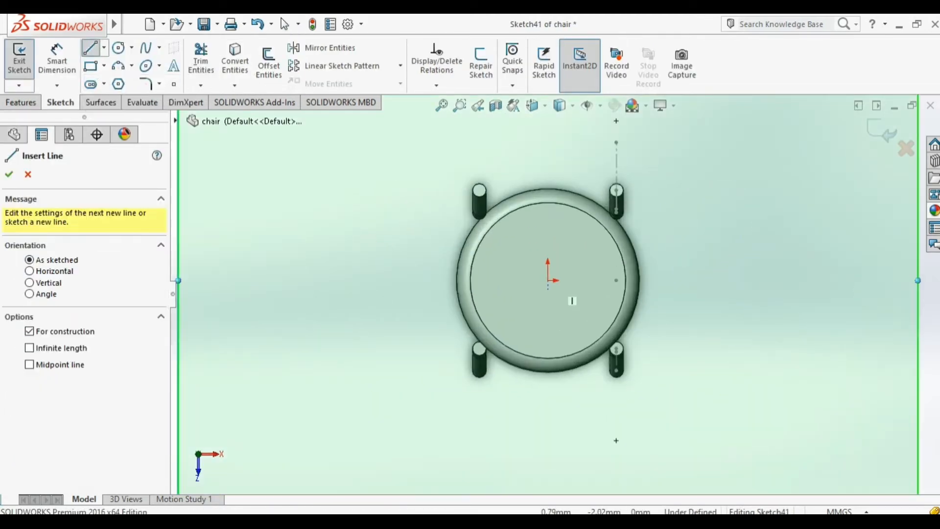
{"action": "left_click", "coordinate": [548, 279]}
{"action": "left_click", "coordinate": [548, 188]}
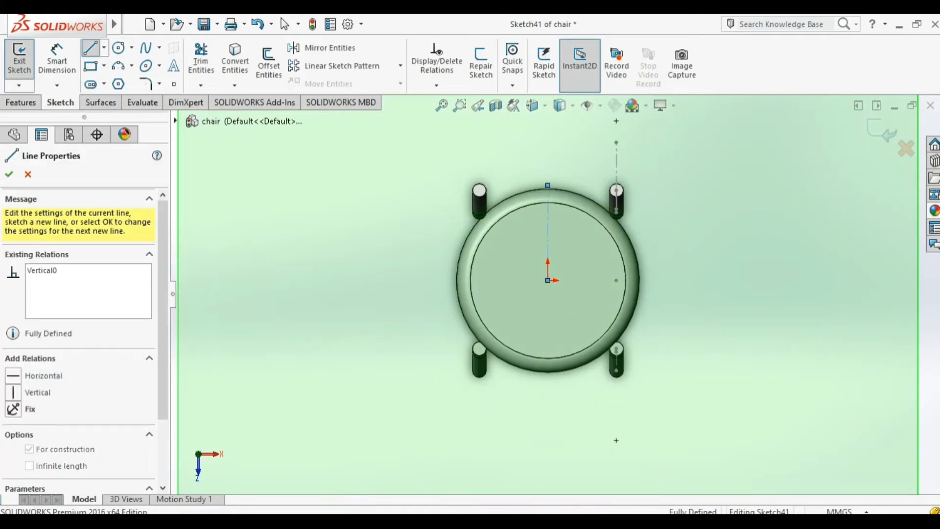
{"action": "key", "text": "Escape"}
- Draw a horizontal construction midpoint line centred on the centerline's rear end, extending about 11.5 mm to each side
{"action": "left_click", "coordinate": [104, 48]}
{"action": "left_click", "coordinate": [125, 97]}
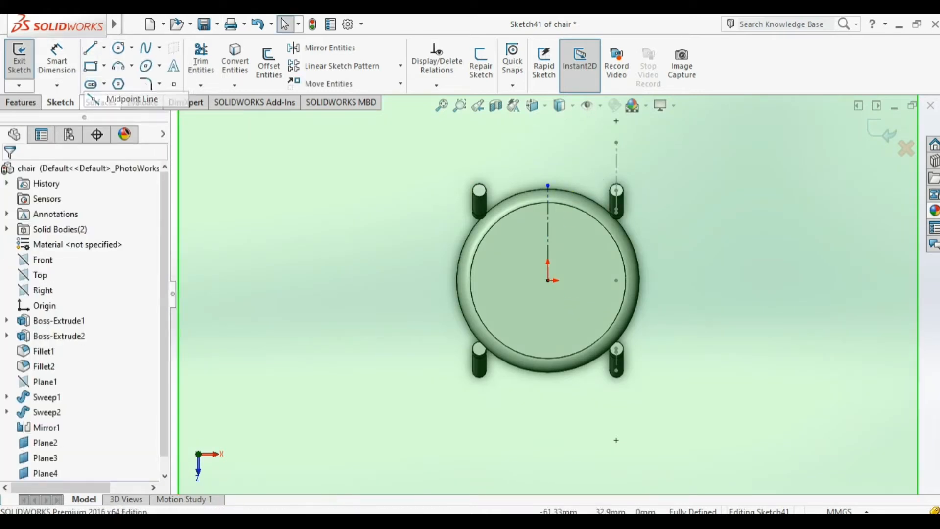
{"action": "scroll", "coordinate": [533, 202], "scroll_direction": "down", "scroll_amount": 3}
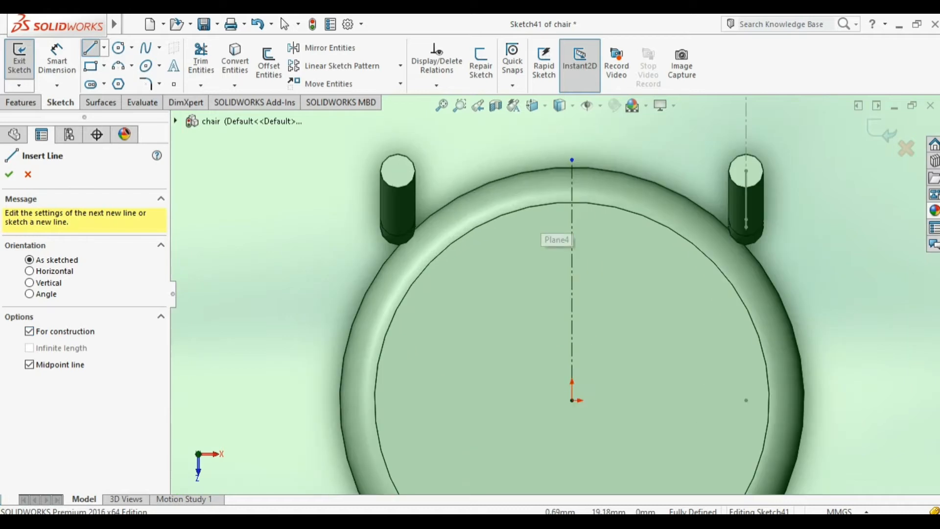
{"action": "left_click", "coordinate": [571, 160]}
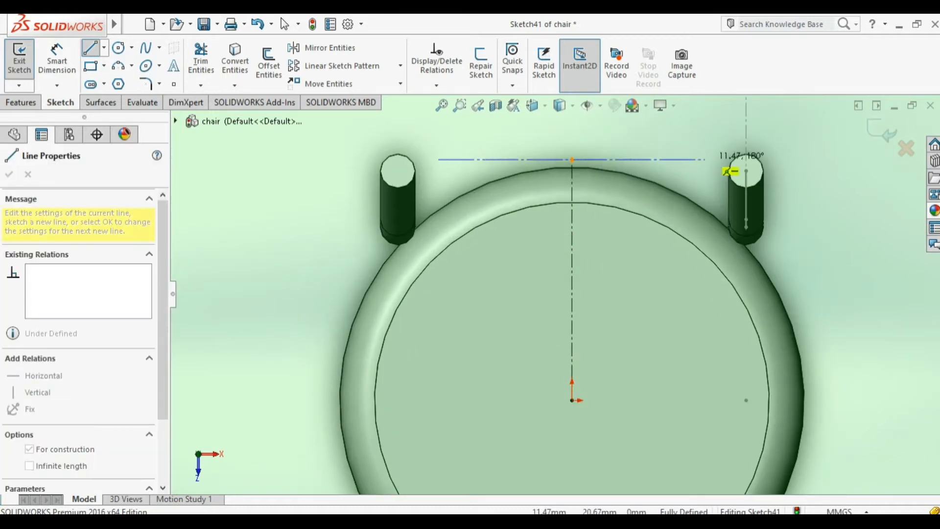
{"action": "left_click", "coordinate": [705, 160]}
{"action": "key", "text": "Escape"}
- Add a Pierce relation between the horizontal construction line's endpoint and the upper arc of the rear leg's sweep path
{"action": "middle_click_drag", "start_coordinate": [746, 172], "coordinate": [751, 129]}
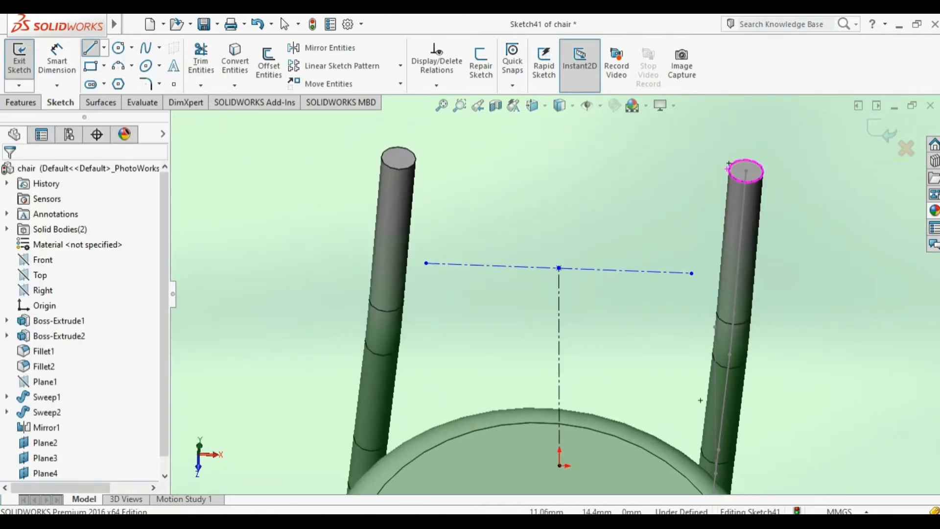
{"action": "scroll", "coordinate": [720, 344], "scroll_direction": "down", "scroll_amount": 3}
{"action": "left_click", "coordinate": [746, 327]}
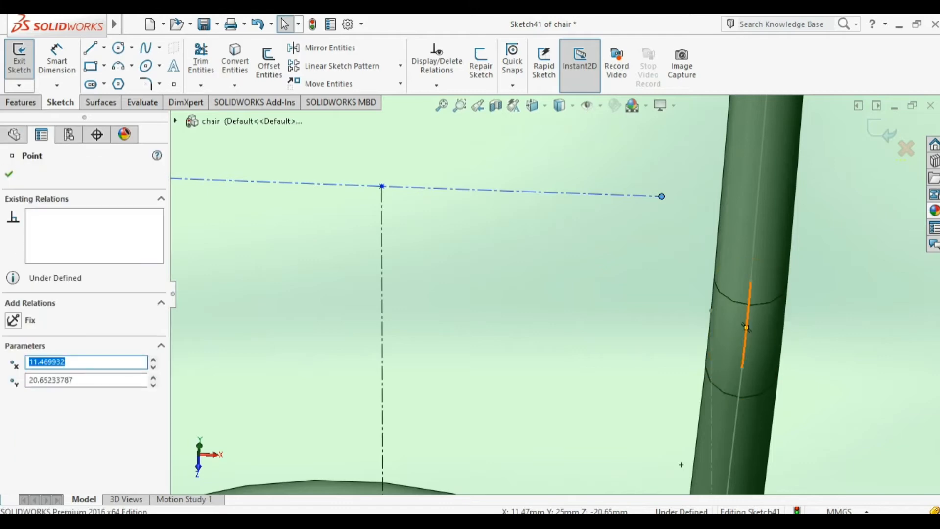
{"action": "left_click", "coordinate": [746, 327], "text": "ctrl"}
{"action": "left_click", "coordinate": [813, 273]}
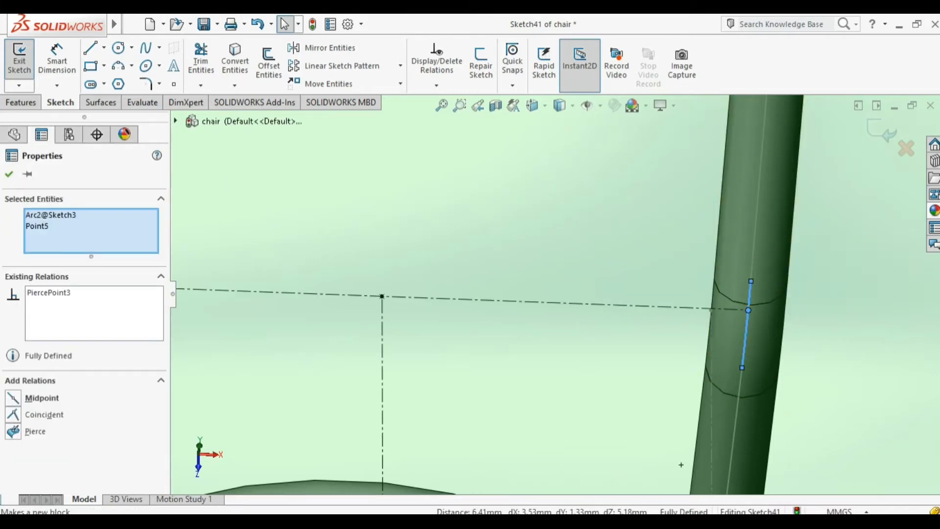
{"action": "key", "text": "Escape"}
{"action": "scroll", "coordinate": [555, 294], "scroll_direction": "up", "scroll_amount": 4}
{"action": "key", "text": "ctrl+8"}
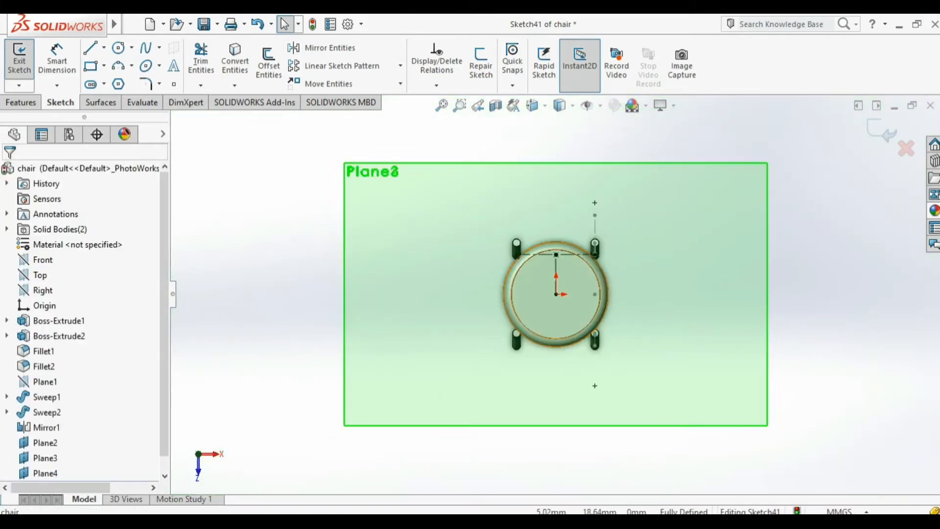
- Sketch a three-point arc of about 25.8 mm radius from the pierced endpoint, bulging rearward toward the opposite backrest tube
{"action": "scroll", "coordinate": [572, 233], "scroll_direction": "down", "scroll_amount": 5}
{"action": "left_click", "coordinate": [117, 66]}
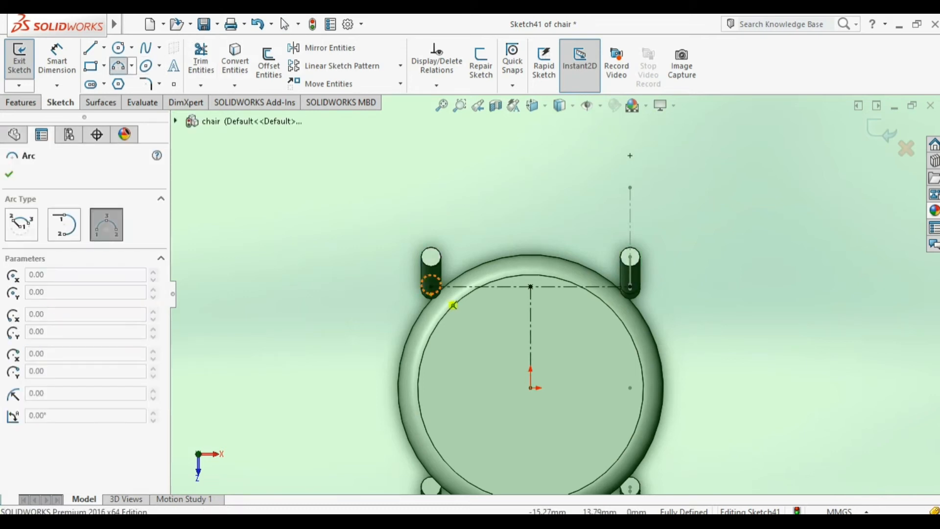
{"action": "scroll", "coordinate": [644, 288], "scroll_direction": "down", "scroll_amount": 4}
{"action": "key", "text": "Escape"}
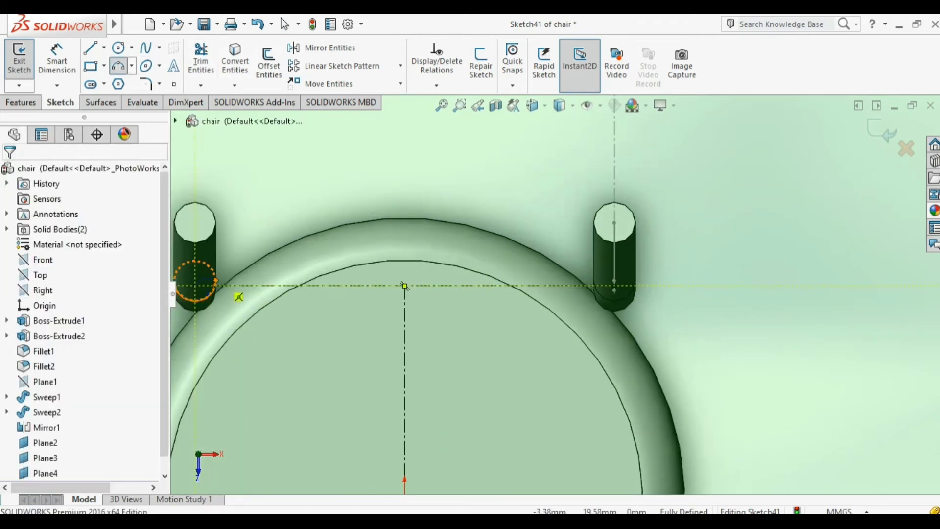
{"action": "left_click", "coordinate": [117, 66]}
{"action": "scroll", "coordinate": [606, 295], "scroll_direction": "down", "scroll_amount": 4}
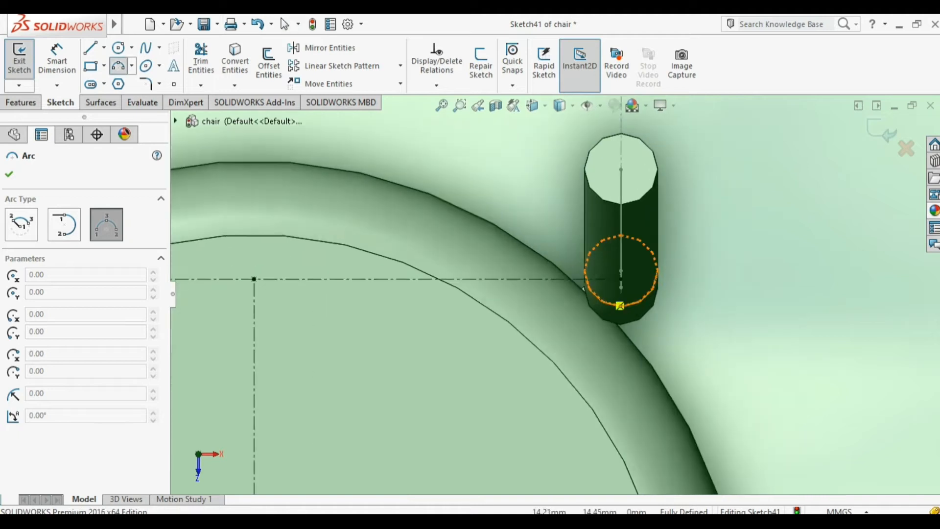
{"action": "scroll", "coordinate": [537, 208], "scroll_direction": "up", "scroll_amount": 4}
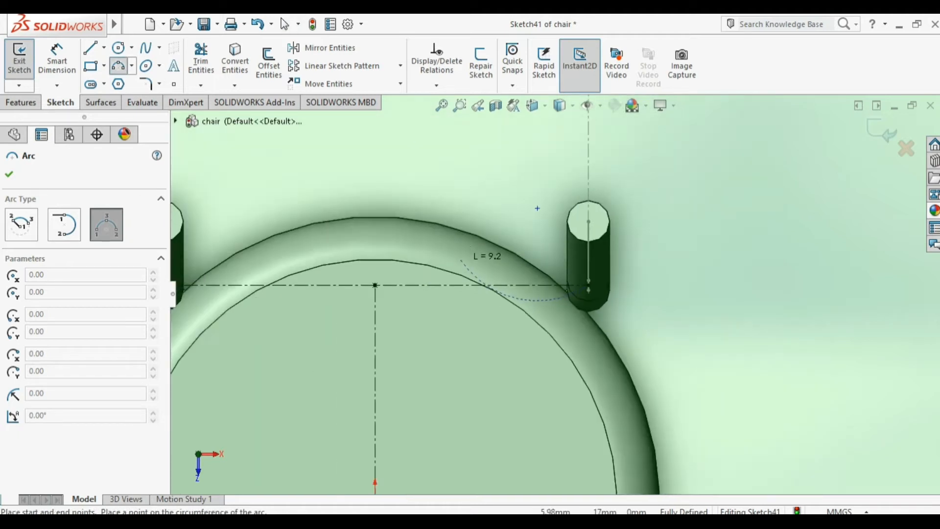
{"action": "scroll", "coordinate": [309, 288], "scroll_direction": "up", "scroll_amount": 4}
{"action": "scroll", "coordinate": [382, 318], "scroll_direction": "down", "scroll_amount": 3}
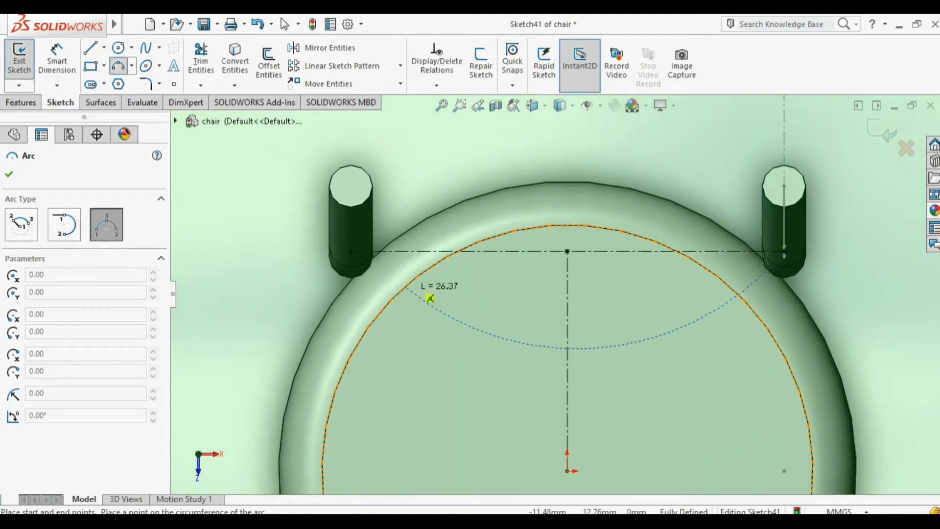
{"action": "left_click", "coordinate": [784, 252]}
{"action": "left_click", "coordinate": [490, 230]}
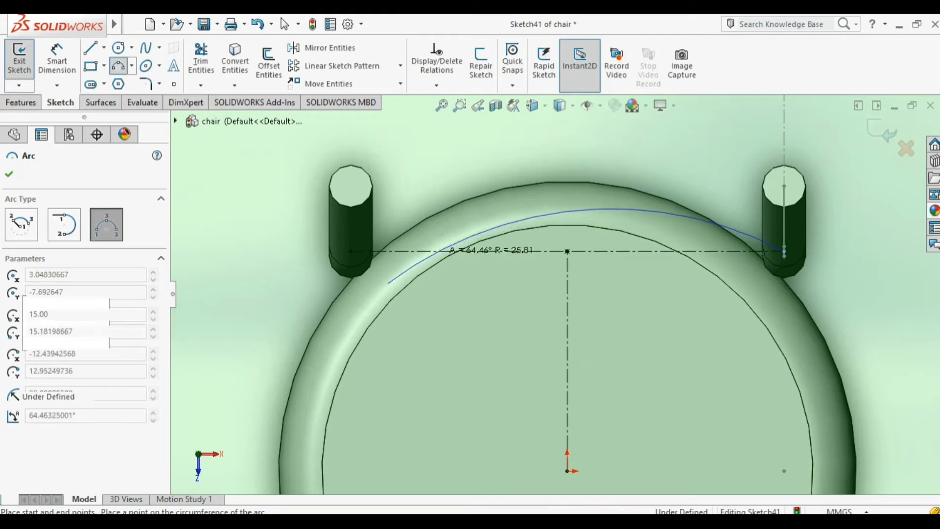
{"action": "key", "text": "Escape"}
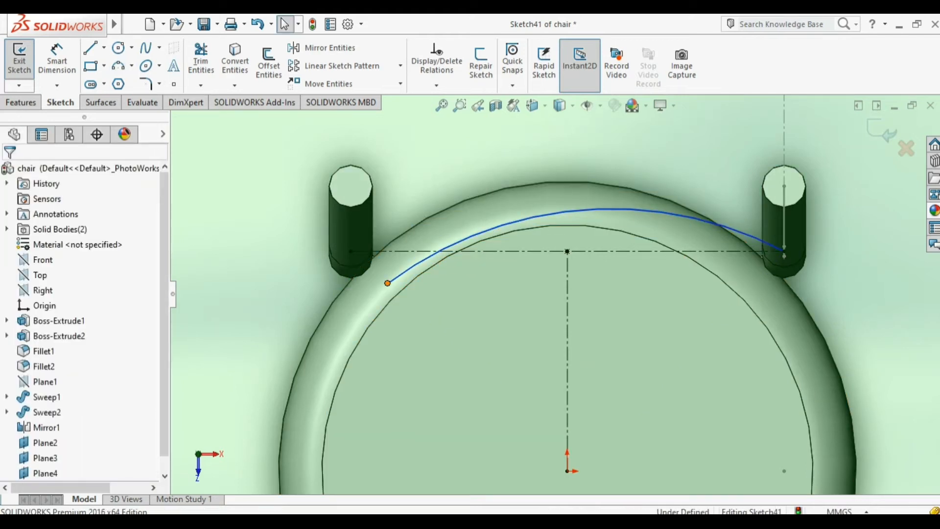
- Merge the arc's free endpoint with the opposite end of the horizontal construction line
{"action": "left_click", "coordinate": [388, 283]}
{"action": "left_click", "coordinate": [351, 251], "text": "ctrl"}
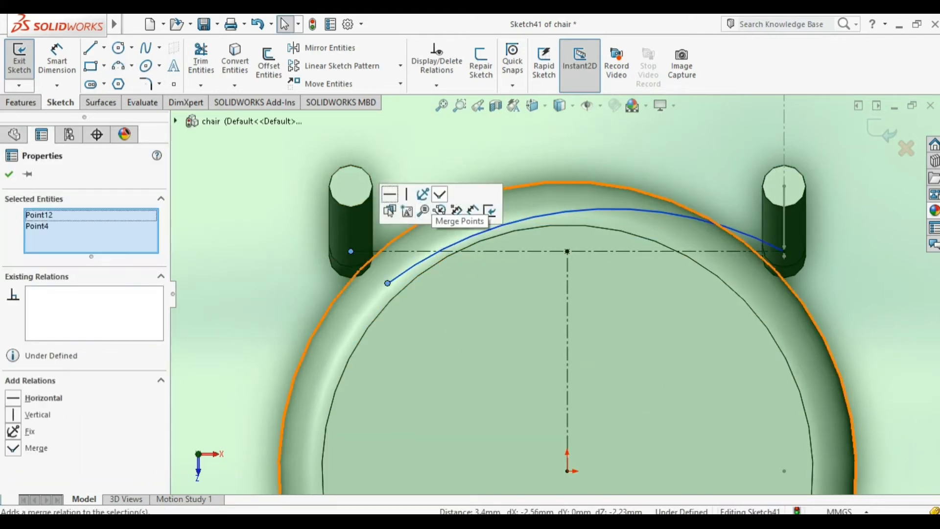
{"action": "left_click", "coordinate": [440, 195]}
{"action": "key", "text": "Escape"}
- Place a sketch point at the midpoint of the backrest arc
{"action": "left_click", "coordinate": [174, 84]}
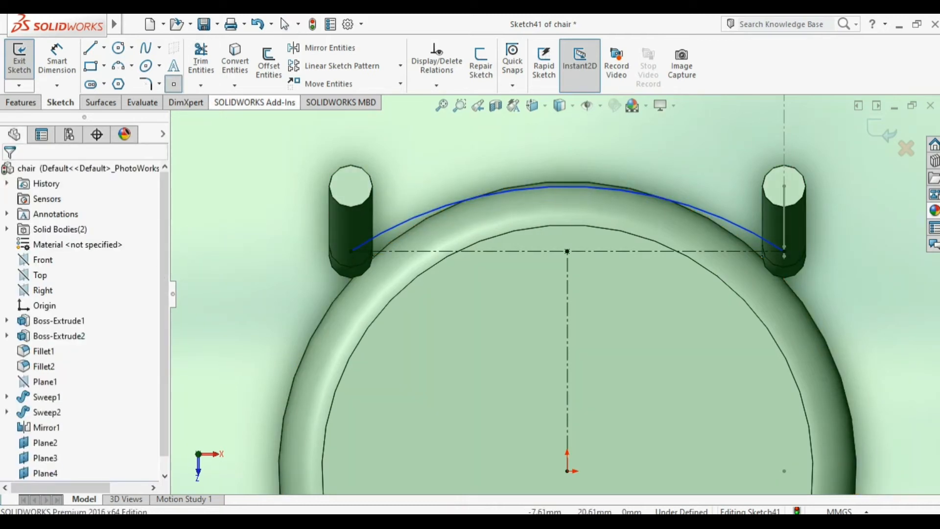
{"action": "left_click", "coordinate": [567, 186]}
{"action": "key", "text": "Escape"}
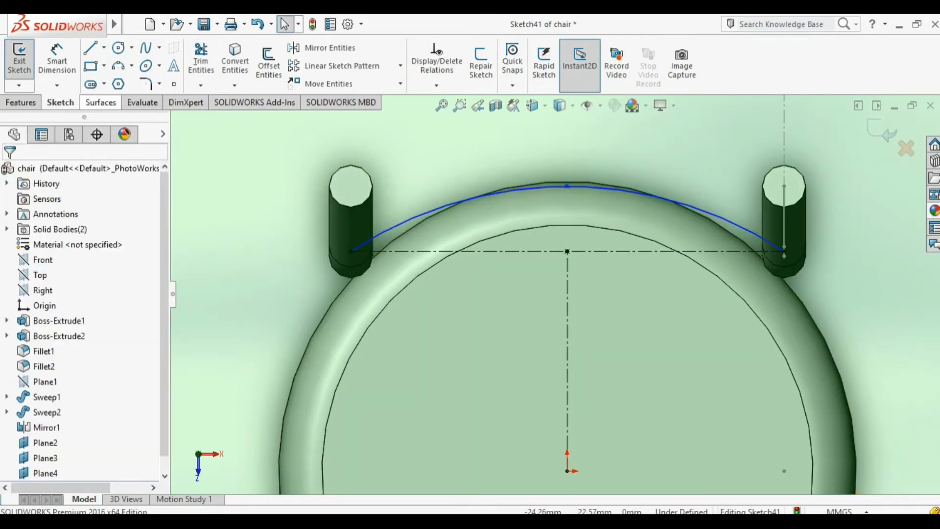
- Dimension the arc's midpoint 2.25 mm from the horizontal construction line and close the sketch
{"action": "left_click", "coordinate": [57, 65]}
{"action": "left_click", "coordinate": [567, 252]}
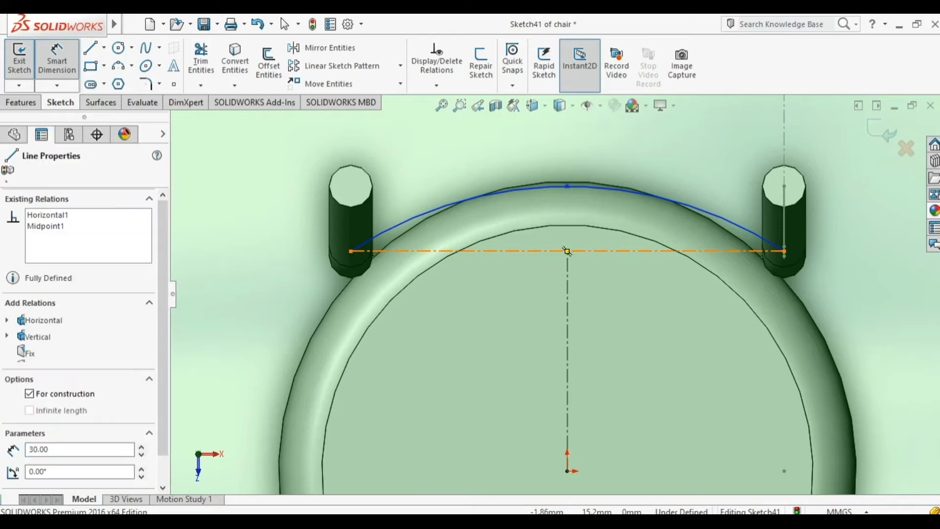
{"action": "left_click", "coordinate": [567, 186]}
{"action": "left_click", "coordinate": [635, 175]}
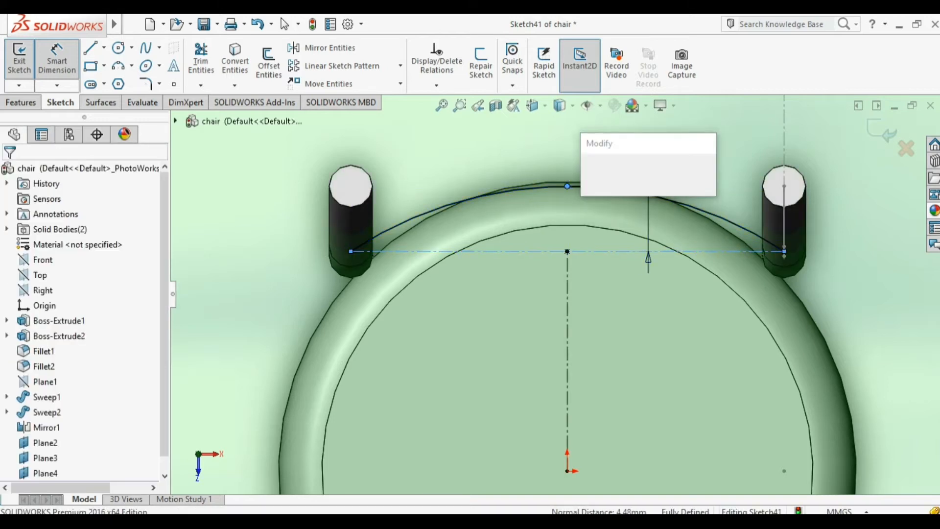
{"action": "type", "text": "3.5"}
{"action": "key", "text": "Return"}
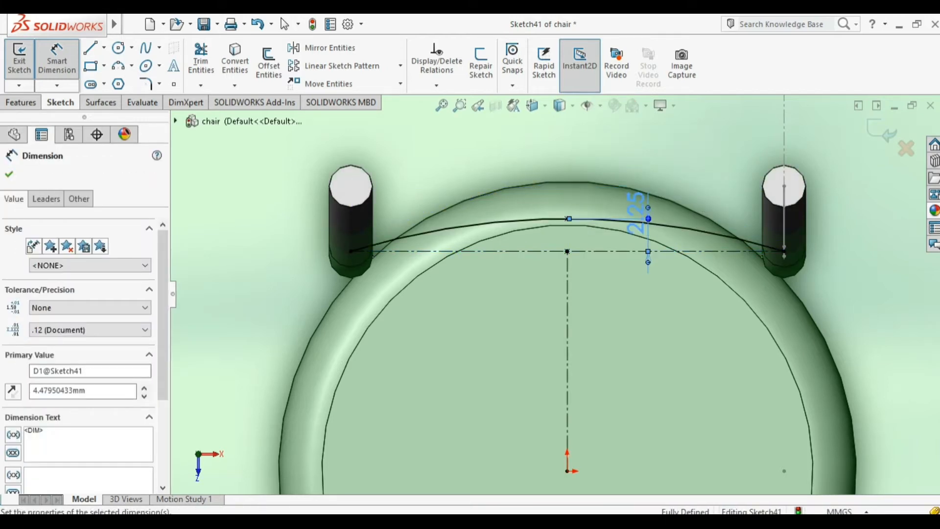
{"action": "scroll", "coordinate": [556, 294], "scroll_direction": "up", "scroll_amount": 4}
{"action": "left_click", "coordinate": [314, 242]}
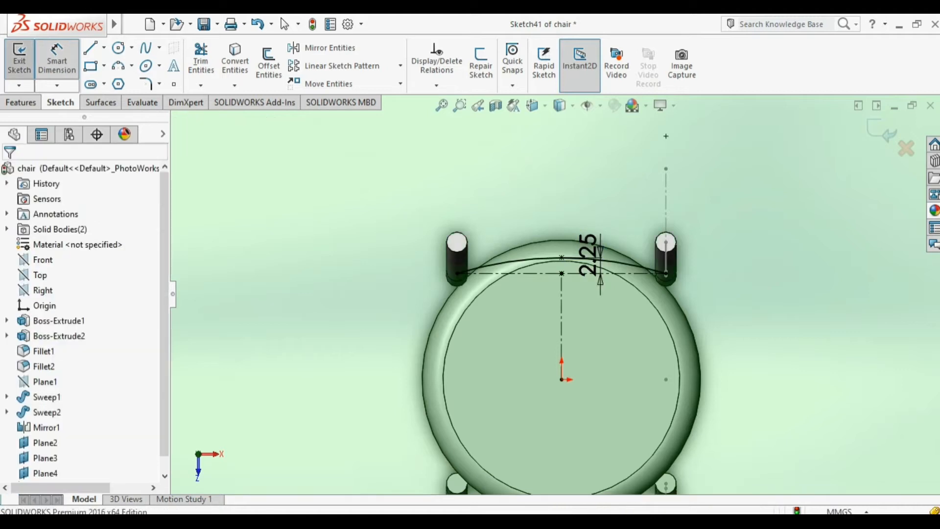
{"action": "left_click", "coordinate": [20, 59]}
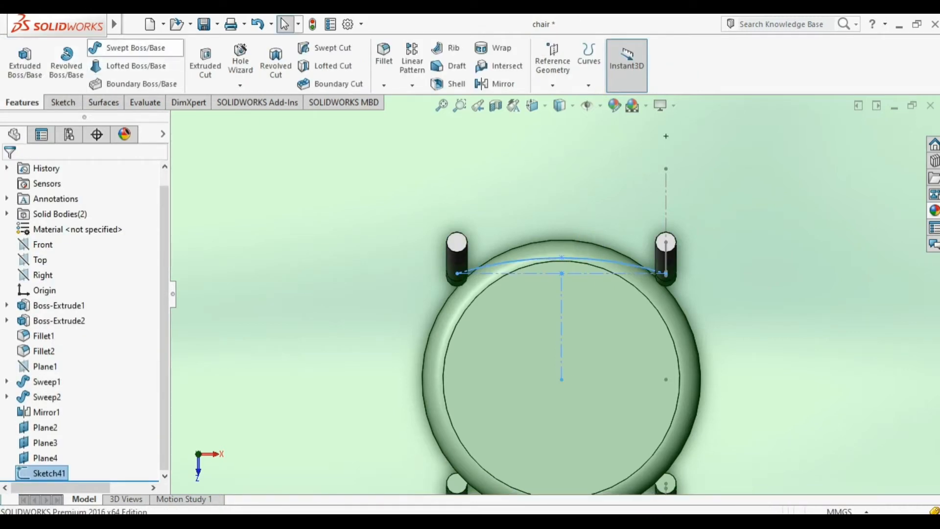
- Set up a Sweep along the backrest arc sketch using a circular profile of 2 mm diameter
{"action": "left_click", "coordinate": [130, 47]}
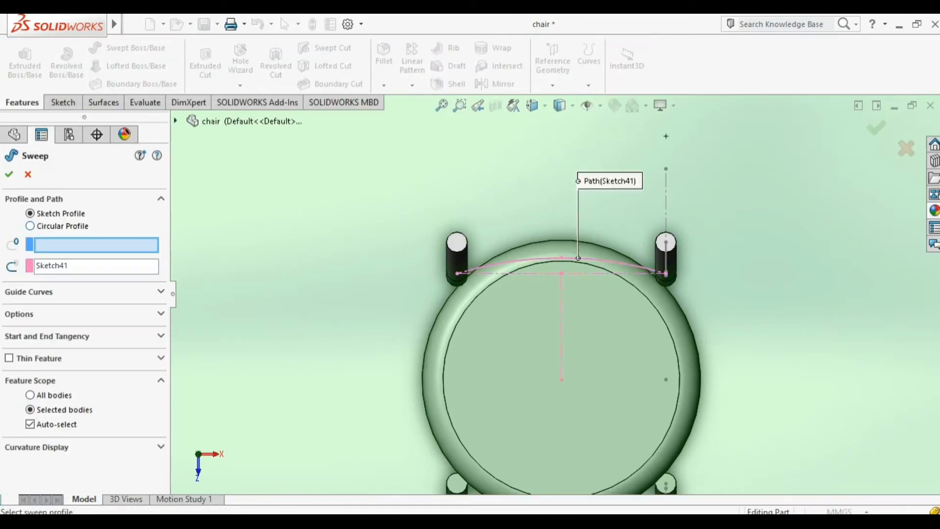
{"action": "left_click", "coordinate": [29, 226]}
{"action": "type", "text": "2"}
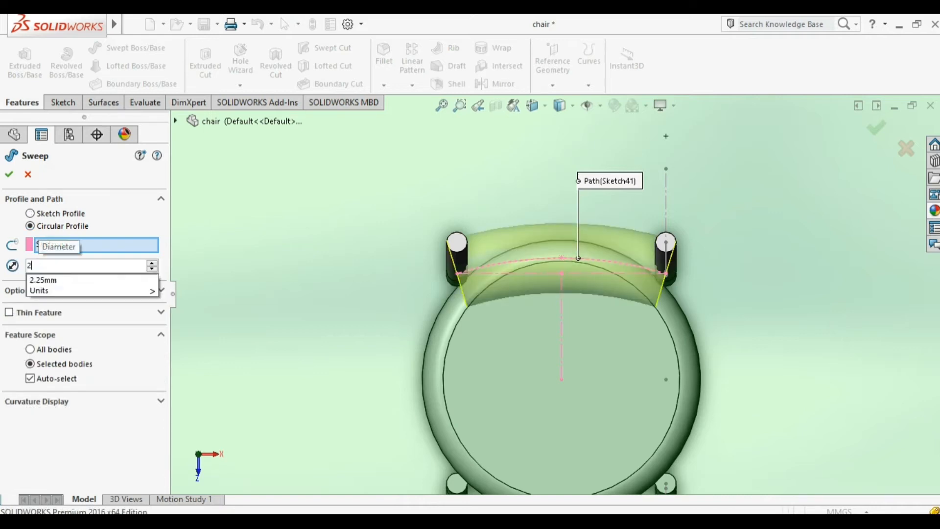
{"action": "key", "text": "Return"}
{"action": "middle_click_drag", "start_coordinate": [562, 313], "coordinate": [564, 264]}
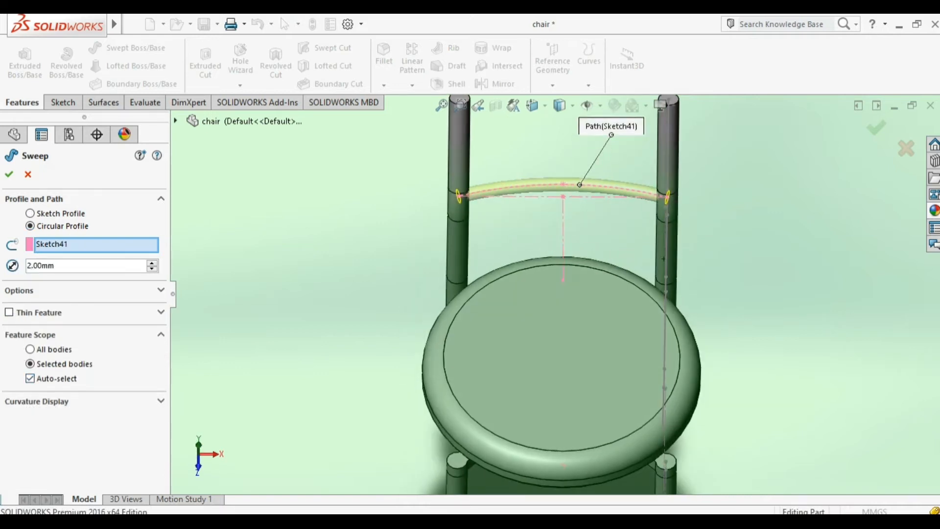
- Turn off automatic body selection, limit the sweep's feature scope to the mirrored leg body and accept the sweep
{"action": "left_click", "coordinate": [30, 378]}
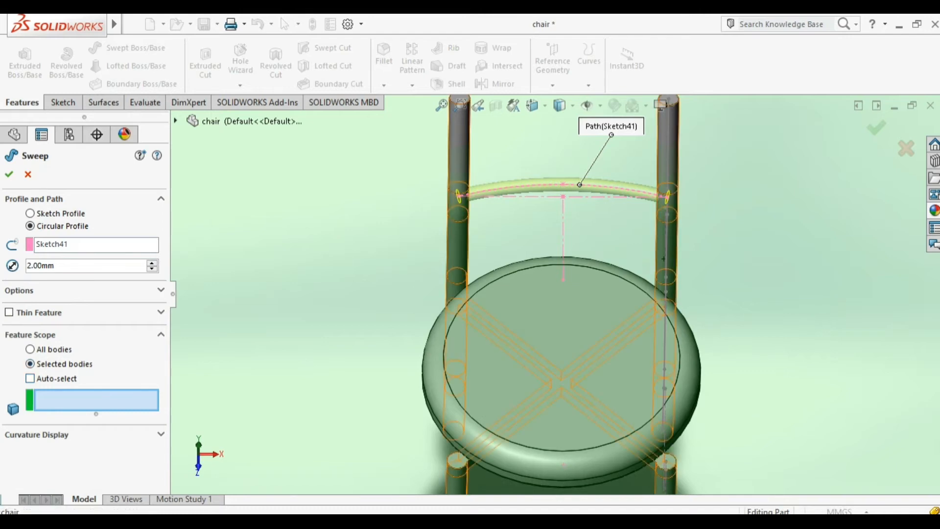
{"action": "left_click", "coordinate": [663, 258]}
{"action": "scroll", "coordinate": [663, 258], "scroll_direction": "up", "scroll_amount": 3}
{"action": "scroll", "coordinate": [656, 147], "scroll_direction": "down", "scroll_amount": 1}
{"action": "scroll", "coordinate": [657, 147], "scroll_direction": "up", "scroll_amount": 1}
{"action": "middle_click_drag", "start_coordinate": [561, 314], "coordinate": [554, 264]}
{"action": "scroll", "coordinate": [553, 292], "scroll_direction": "up", "scroll_amount": 3}
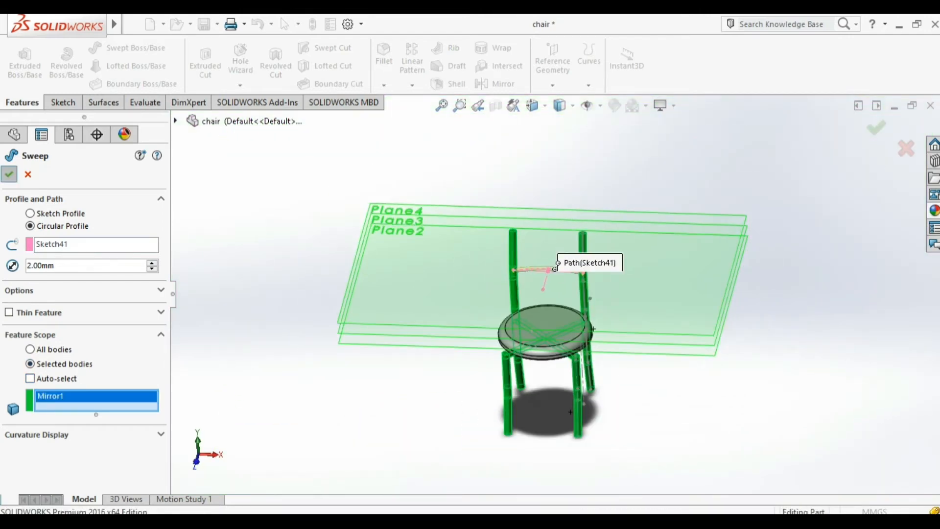
{"action": "left_click", "coordinate": [8, 174]}
- Start a sketch on Plane3 and show the path sketch of the first backrest member
{"action": "left_click", "coordinate": [284, 304]}
{"action": "middle_click_drag", "start_coordinate": [283, 313], "coordinate": [282, 270]}
{"action": "scroll", "coordinate": [281, 268], "scroll_direction": "down", "scroll_amount": 4}
{"action": "left_click", "coordinate": [464, 275]}
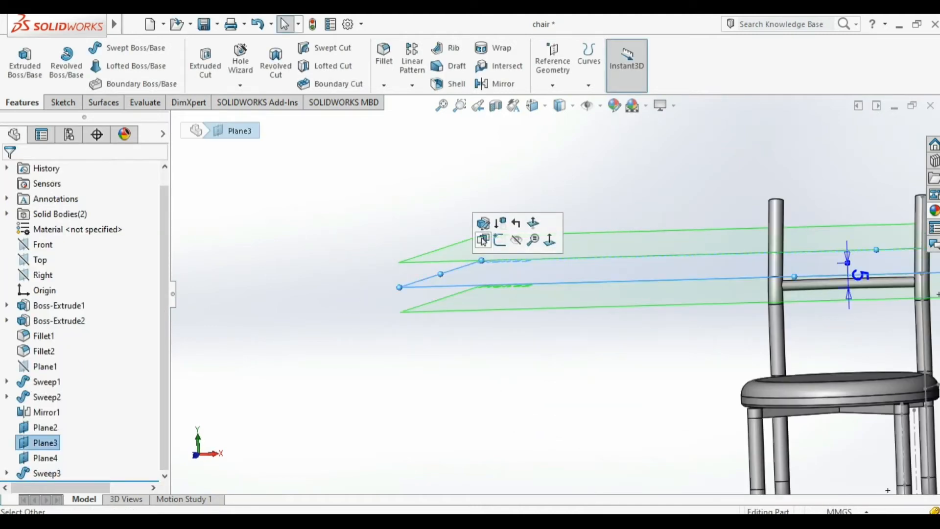
{"action": "left_click", "coordinate": [497, 240]}
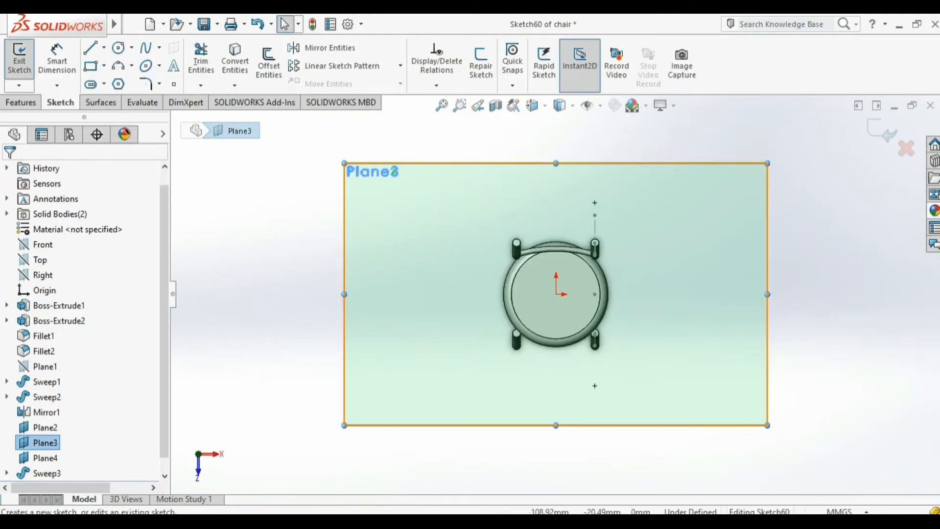
{"action": "left_click", "coordinate": [7, 457]}
{"action": "left_click", "coordinate": [52, 473]}
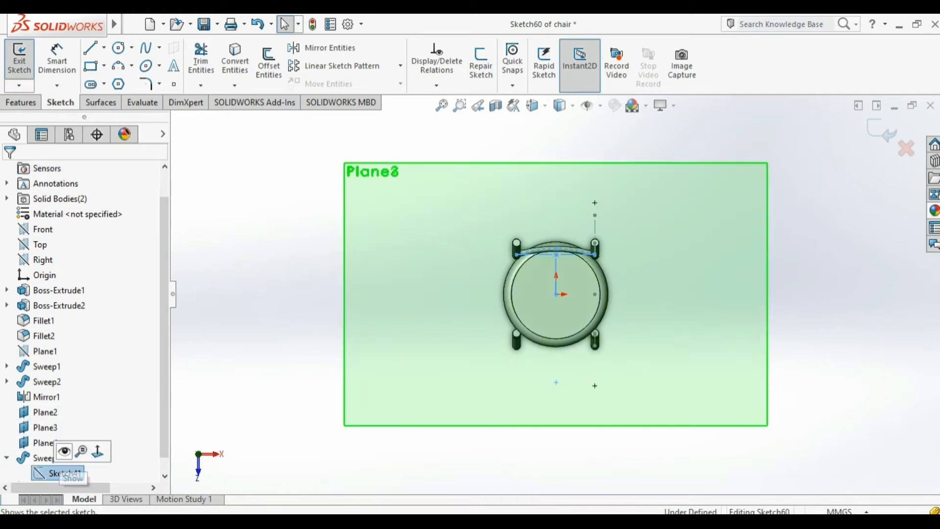
{"action": "scroll", "coordinate": [541, 265], "scroll_direction": "down", "scroll_amount": 5}
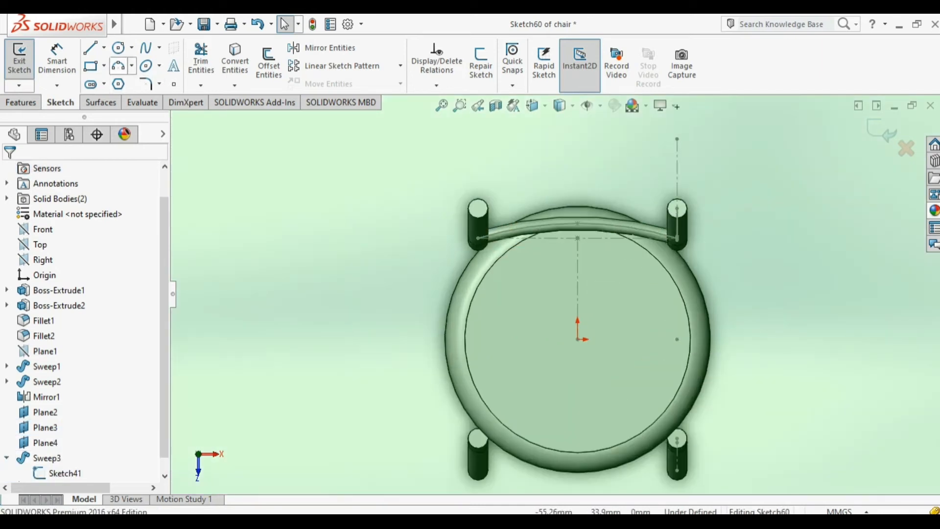
- Sketch a vertical centerline from the origin toward the backrest, extending its free endpoint to about 8.4 mm
{"action": "left_click", "coordinate": [104, 48]}
{"action": "left_click", "coordinate": [122, 83]}
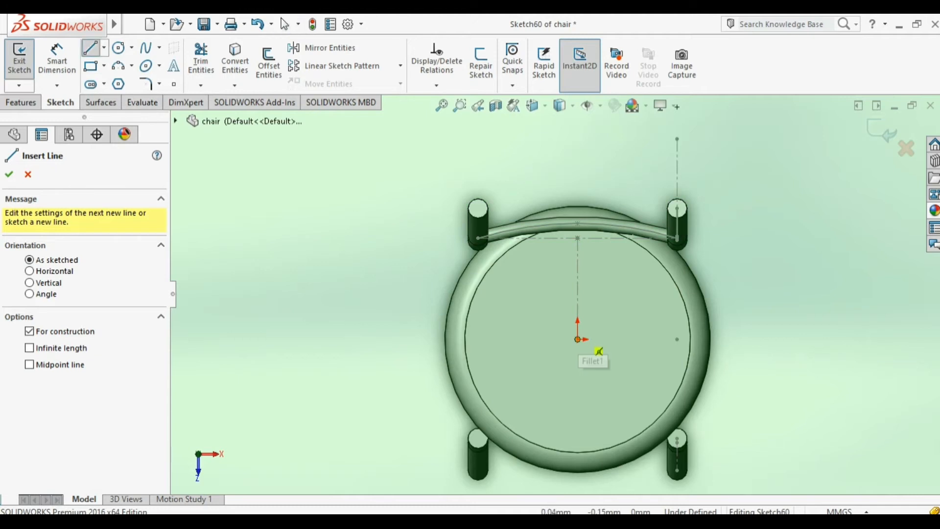
{"action": "left_click", "coordinate": [578, 338]}
{"action": "key", "text": "Escape"}
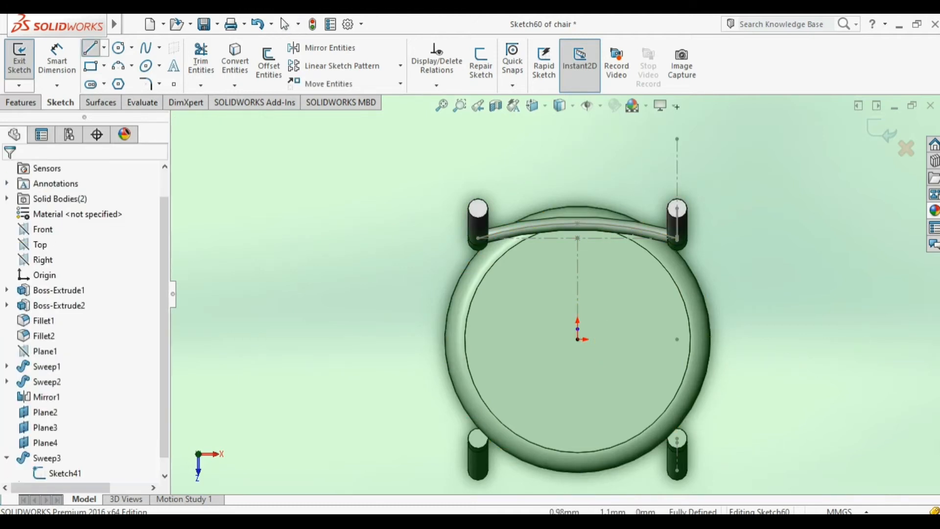
{"action": "left_click_drag", "start_coordinate": [577, 329], "coordinate": [578, 283]}
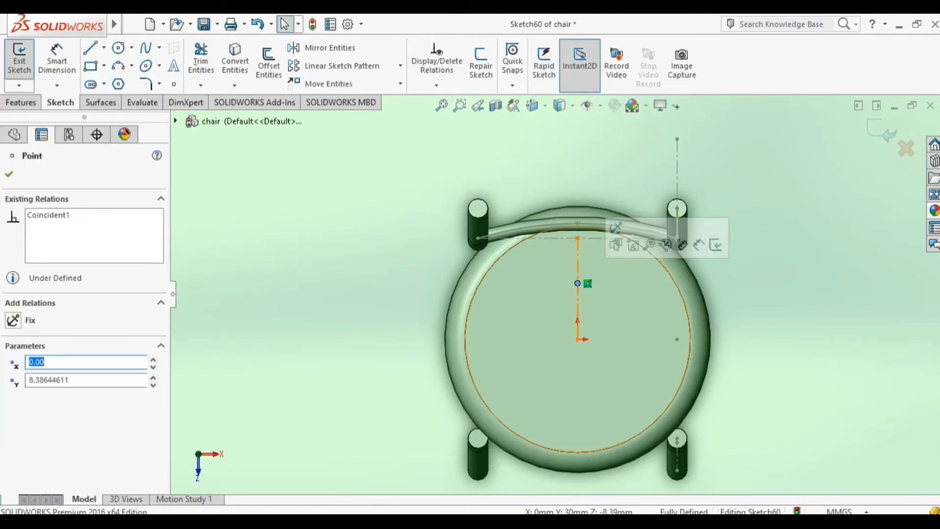
{"action": "key", "text": "Escape"}
- Sketch a horizontal midpoint line about 18.9 mm long centred on the centerline's free endpoint and toggle it to solid geometry
{"action": "left_click", "coordinate": [104, 47]}
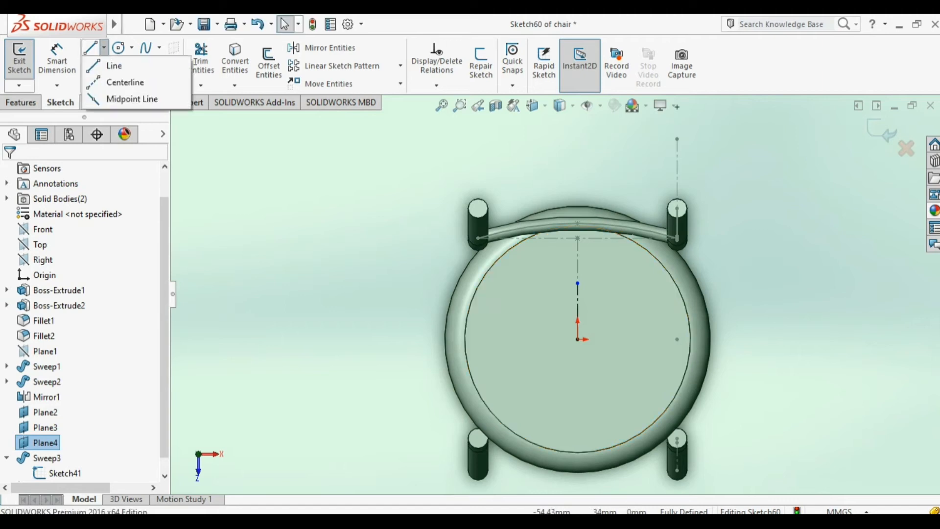
{"action": "left_click", "coordinate": [132, 99]}
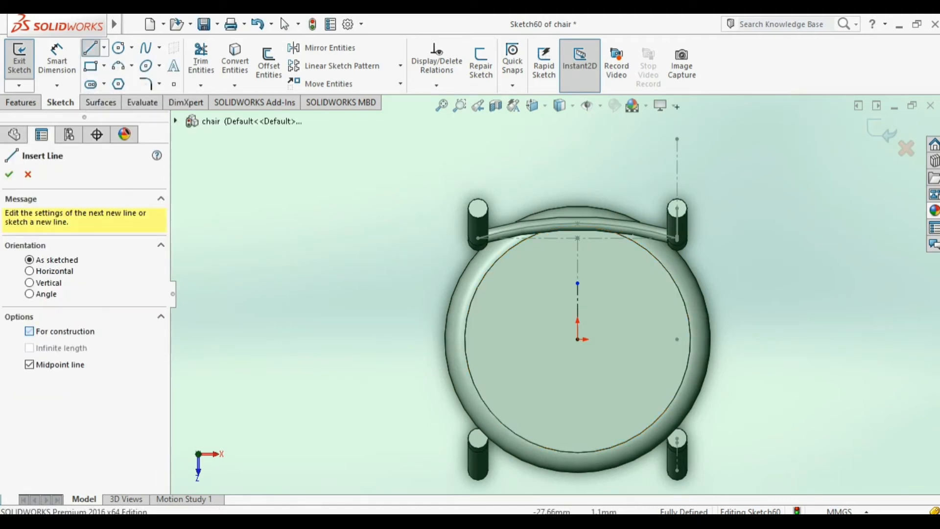
{"action": "scroll", "coordinate": [561, 302], "scroll_direction": "down", "scroll_amount": 3}
{"action": "left_click", "coordinate": [592, 270]}
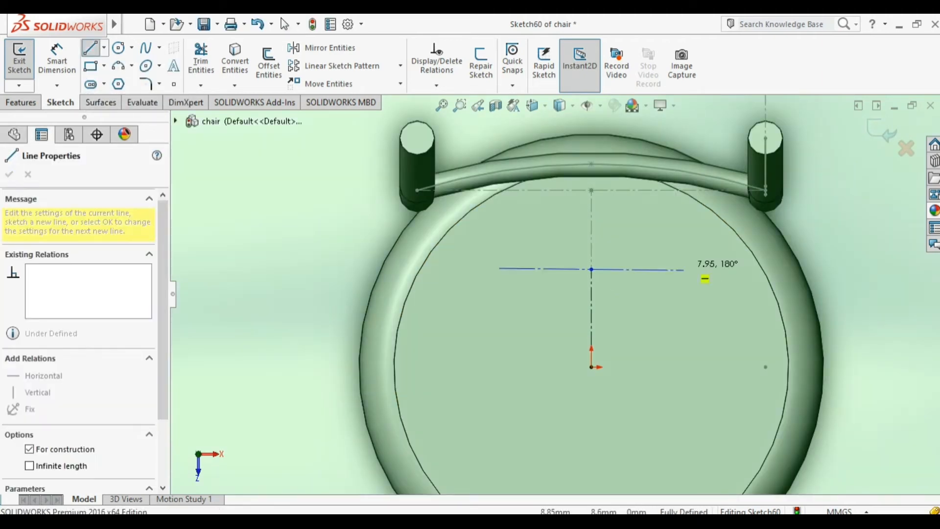
{"action": "left_click", "coordinate": [700, 268]}
{"action": "key", "text": "Escape"}
{"action": "left_click", "coordinate": [651, 268]}
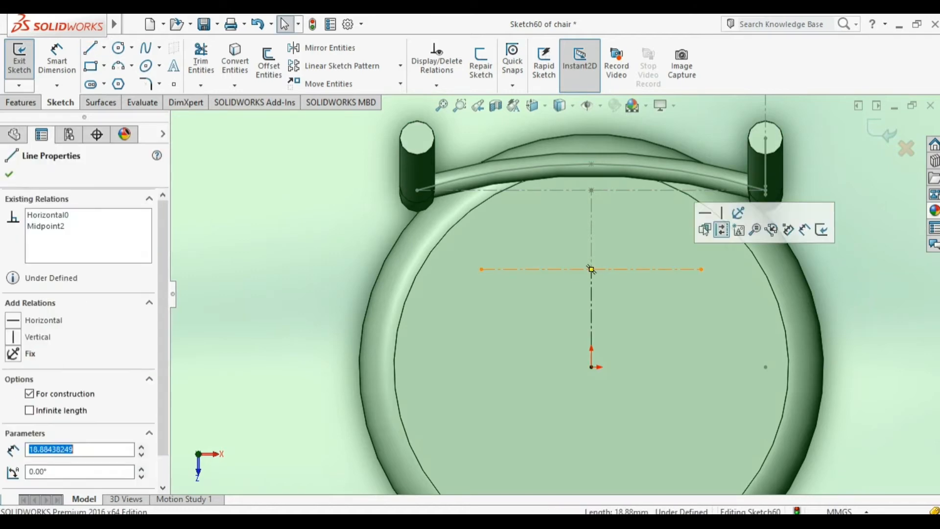
{"action": "left_click", "coordinate": [722, 229]}
- Pierce the horizontal line's endpoint to the upper straight segment of the rear leg's sweep path and make the line construction geometry
{"action": "middle_click_drag", "start_coordinate": [688, 274], "coordinate": [715, 230]}
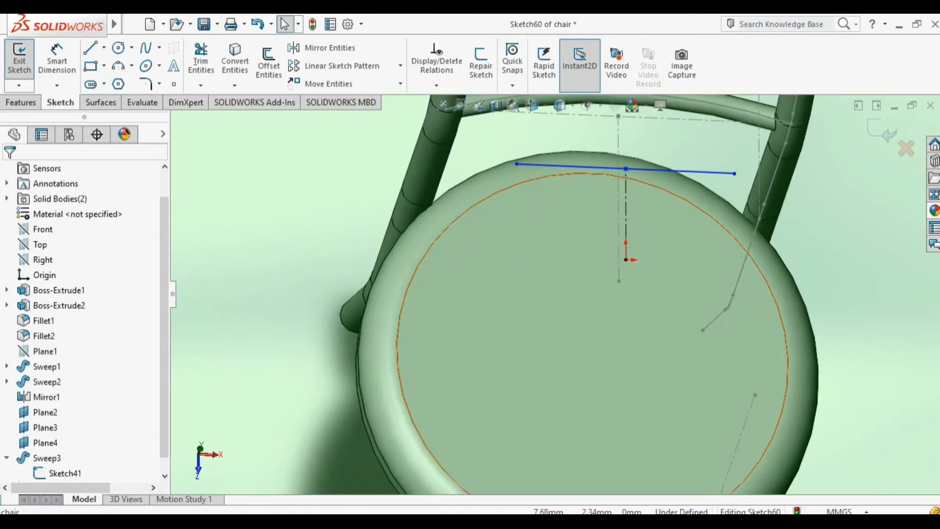
{"action": "scroll", "coordinate": [715, 231], "scroll_direction": "up", "scroll_amount": 3}
{"action": "left_click", "coordinate": [659, 225]}
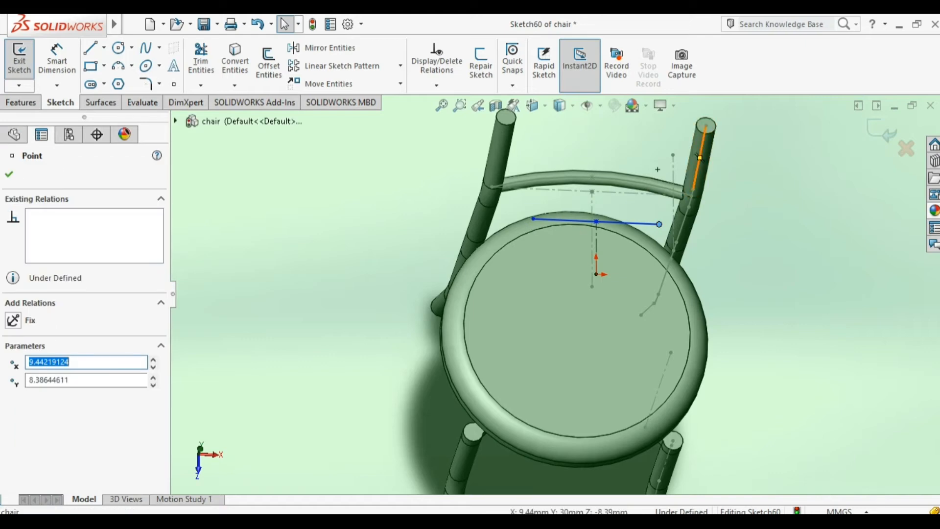
{"action": "left_click", "coordinate": [698, 162], "text": "ctrl"}
{"action": "left_click", "coordinate": [749, 138]}
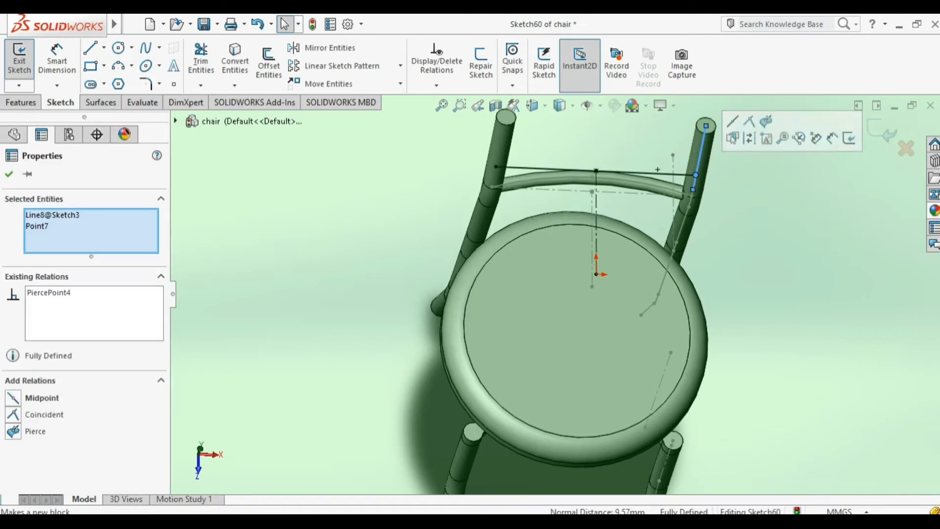
{"action": "key", "text": "Escape"}
{"action": "left_click", "coordinate": [596, 171]}
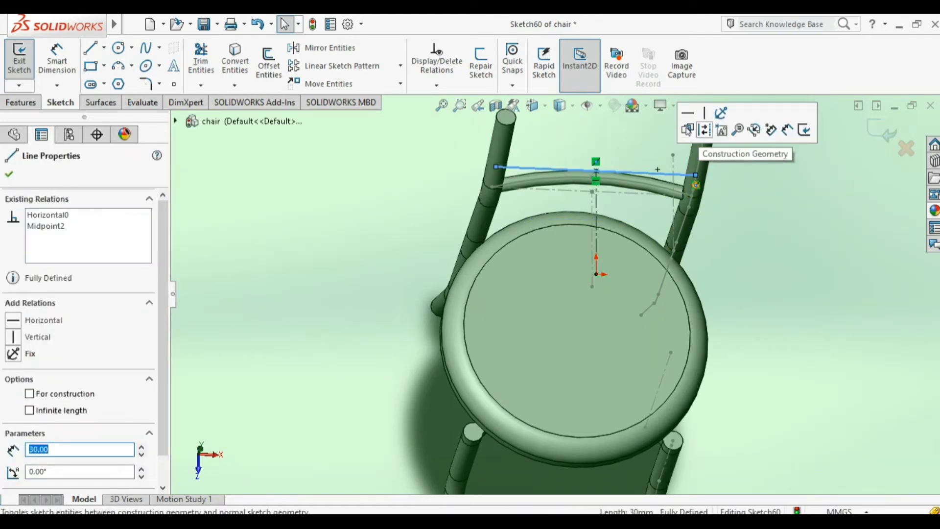
{"action": "left_click", "coordinate": [695, 131]}
- Sketch a rearward three-point arc of about 48.7 mm radius between the construction line's ends and place a point at its midpoint
{"action": "key", "text": "ctrl+8"}
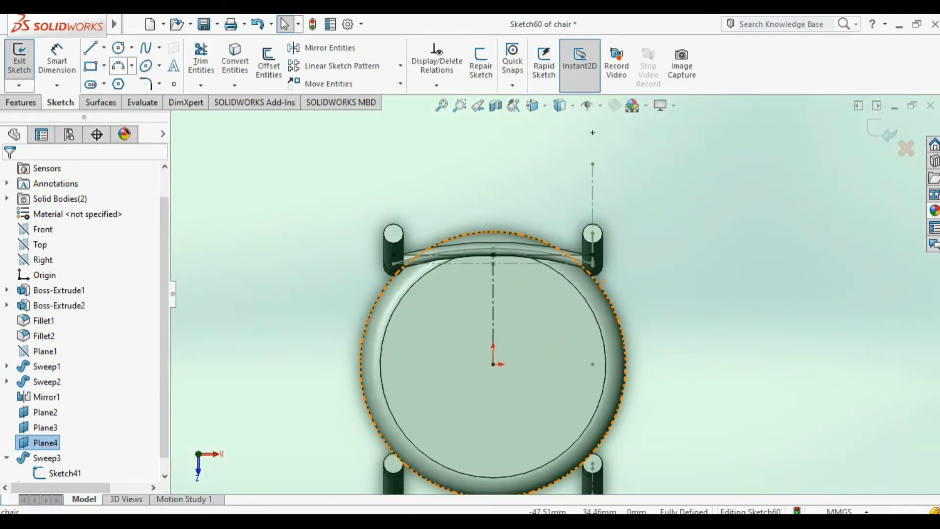
{"action": "left_click", "coordinate": [118, 66]}
{"action": "scroll", "coordinate": [375, 249], "scroll_direction": "down", "scroll_amount": 2}
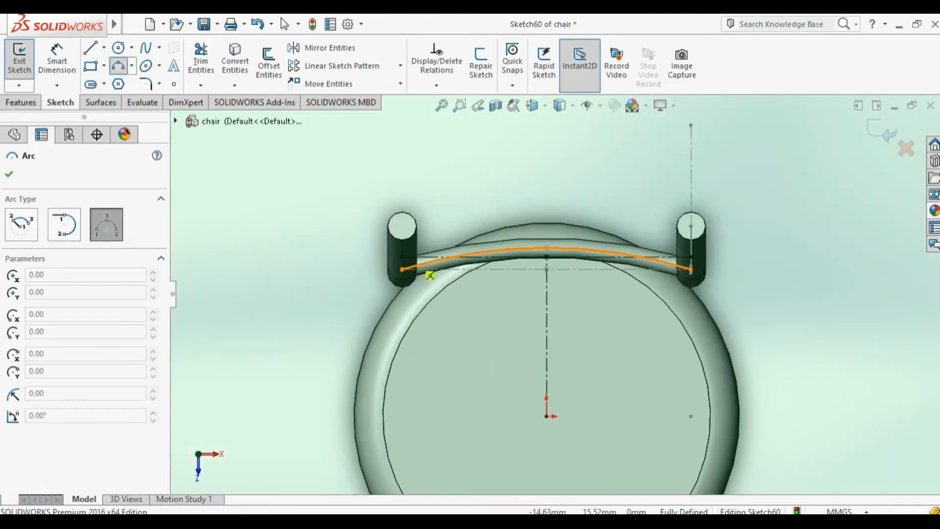
{"action": "scroll", "coordinate": [692, 262], "scroll_direction": "down", "scroll_amount": 4}
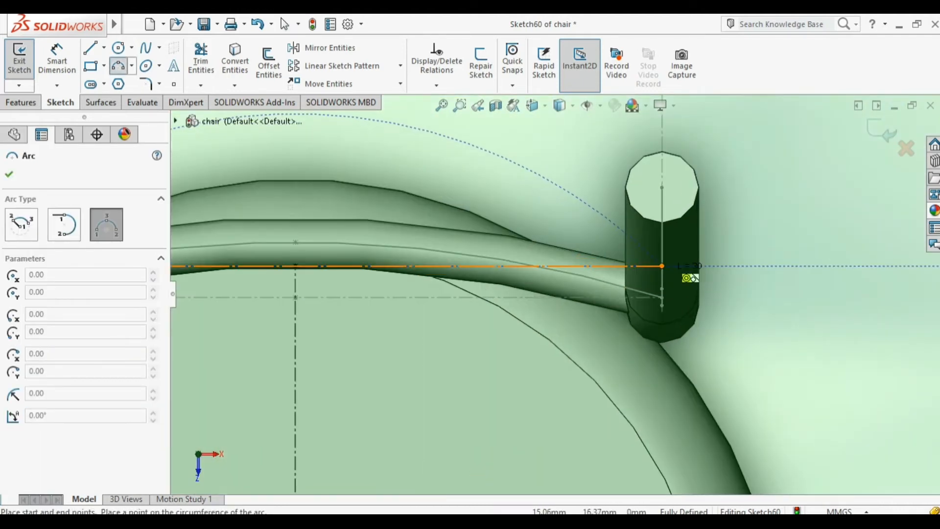
{"action": "left_click", "coordinate": [662, 266]}
{"action": "left_click", "coordinate": [436, 217]}
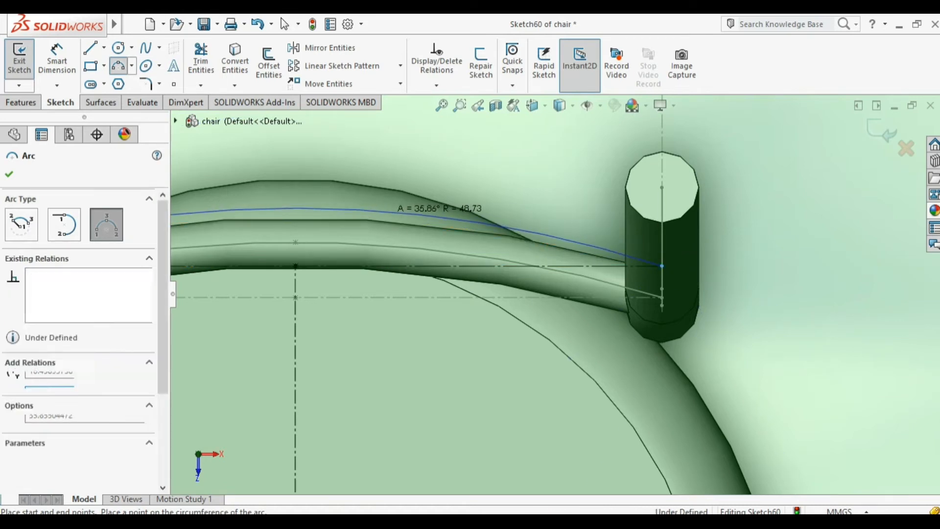
{"action": "key", "text": "Escape"}
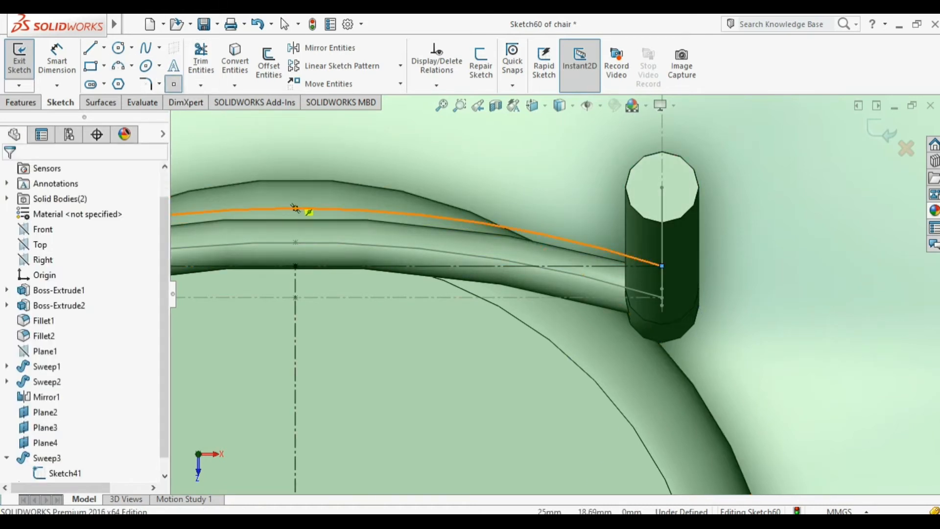
{"action": "left_click", "coordinate": [296, 208]}
{"action": "key", "text": "Escape"}
- Dimension the new arc's midpoint point 2.25 mm from the horizontal construction line on Plane3
{"action": "left_click", "coordinate": [57, 60]}
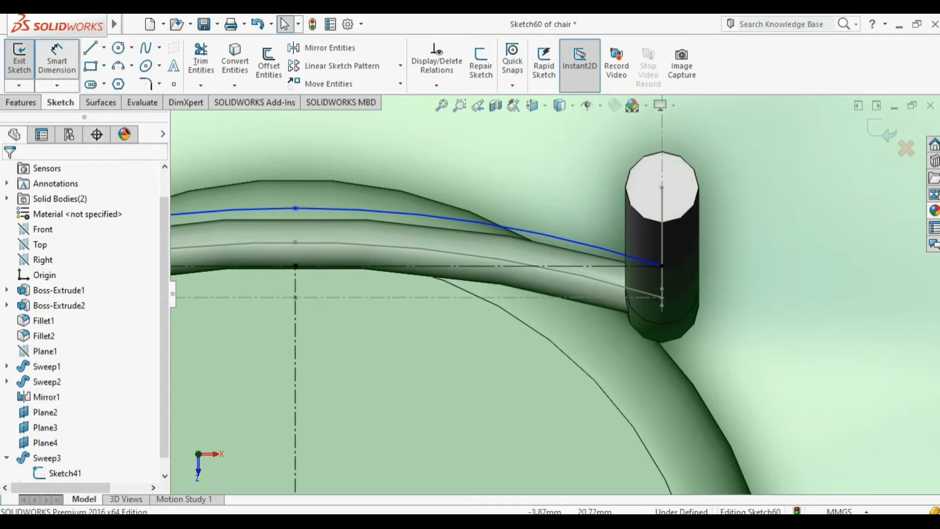
{"action": "left_click", "coordinate": [295, 266]}
{"action": "left_click", "coordinate": [295, 209]}
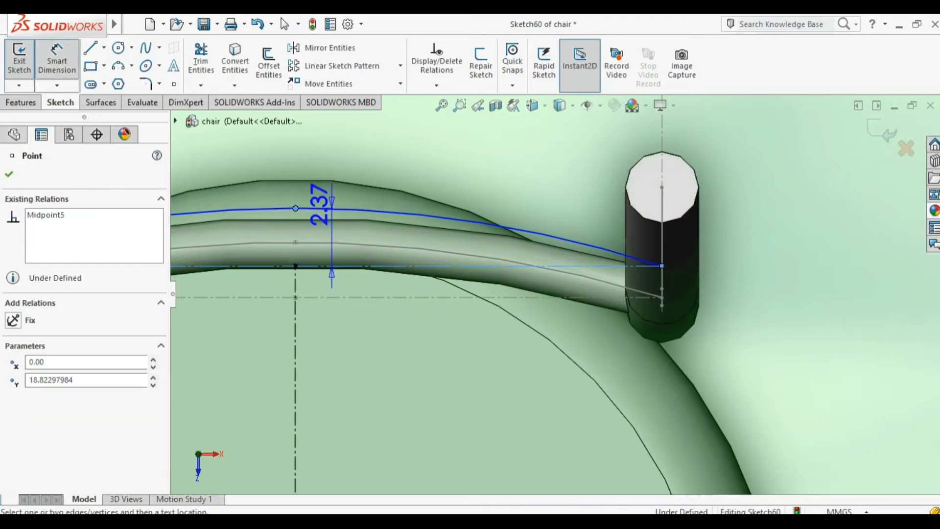
{"action": "left_click", "coordinate": [334, 204]}
{"action": "type", "text": "2.25"}
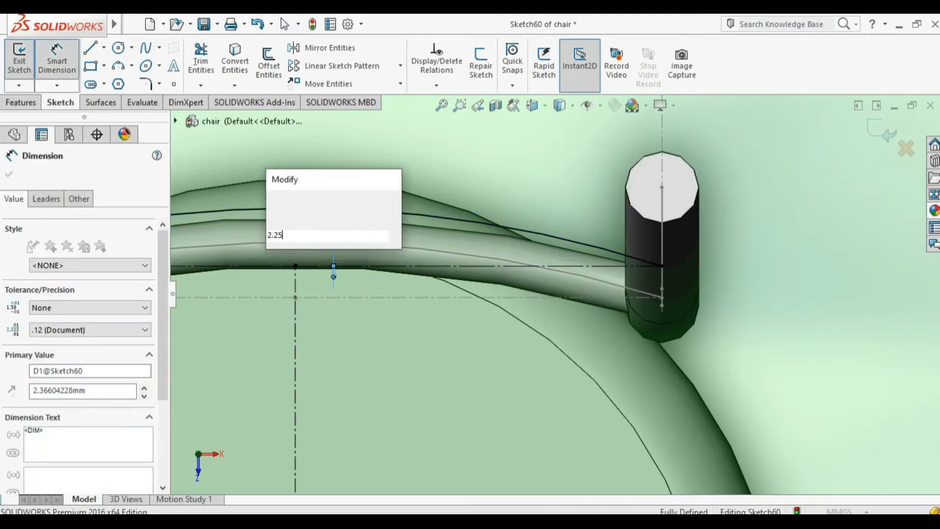
{"action": "key", "text": "Return"}
{"action": "scroll", "coordinate": [465, 230], "scroll_direction": "up", "scroll_amount": 3}
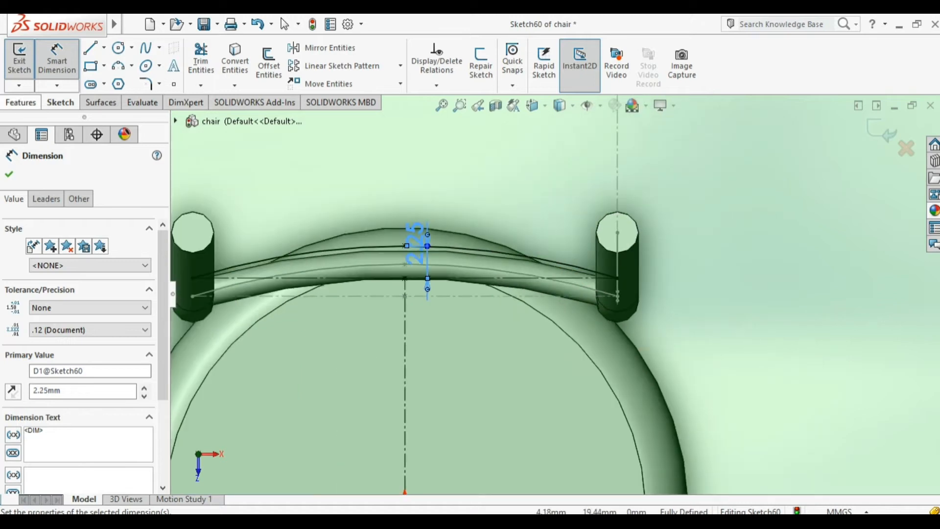
- Set up a sweep along the new backrest arc on Plane3 with a circular profile 2.25 mm in diameter
{"action": "left_click", "coordinate": [20, 103]}
{"action": "left_click", "coordinate": [135, 48]}
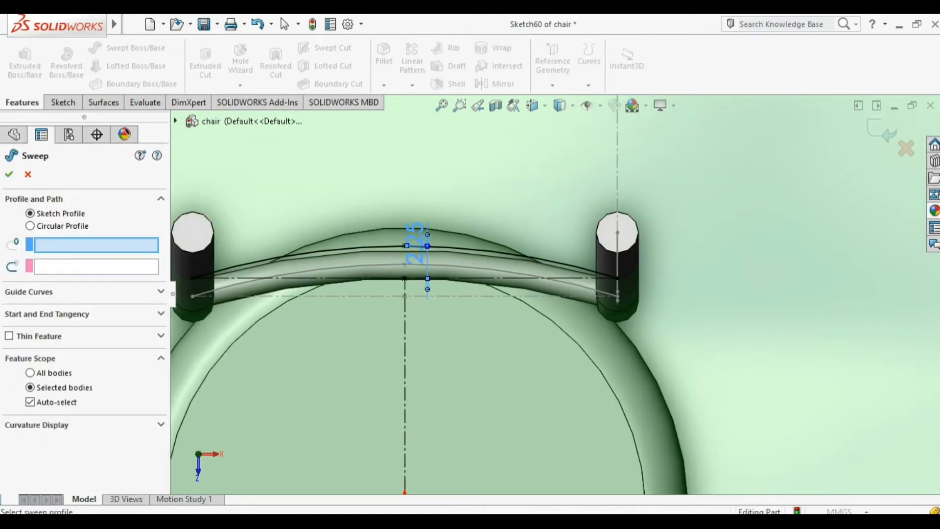
{"action": "left_click", "coordinate": [30, 226]}
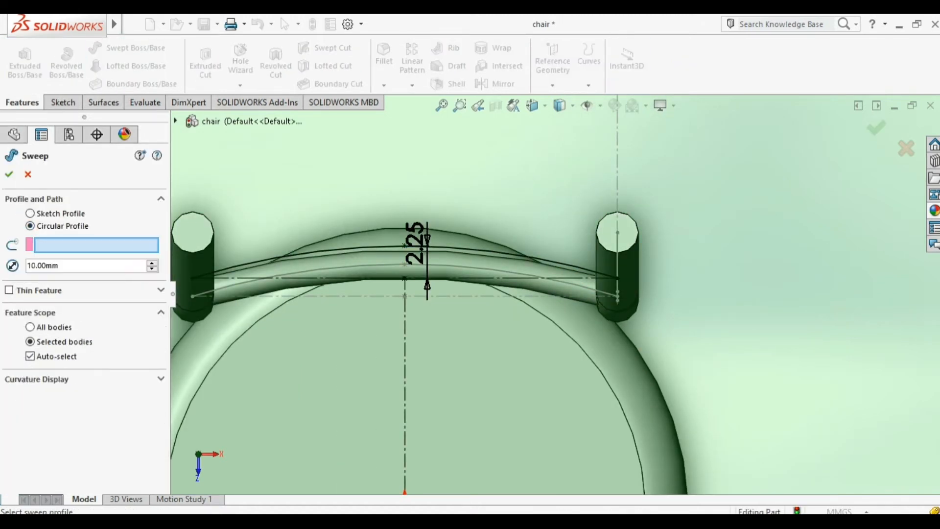
{"action": "left_click", "coordinate": [257, 262]}
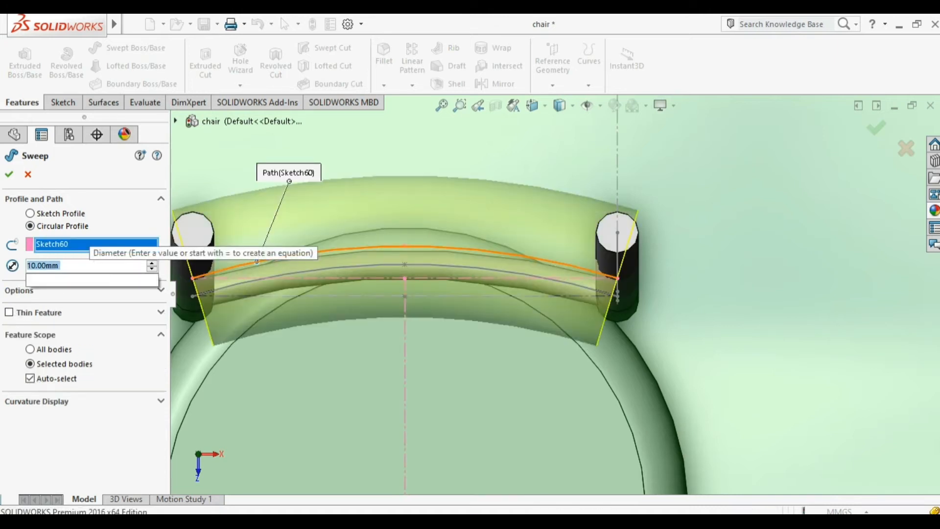
{"action": "double_click", "coordinate": [83, 265]}
{"action": "type", "text": "2.25"}
{"action": "key", "text": "Return"}
- Limit the sweep's feature scope to the rear leg body Sweep3 instead of automatic selection and complete the sweep
{"action": "left_click", "coordinate": [30, 378]}
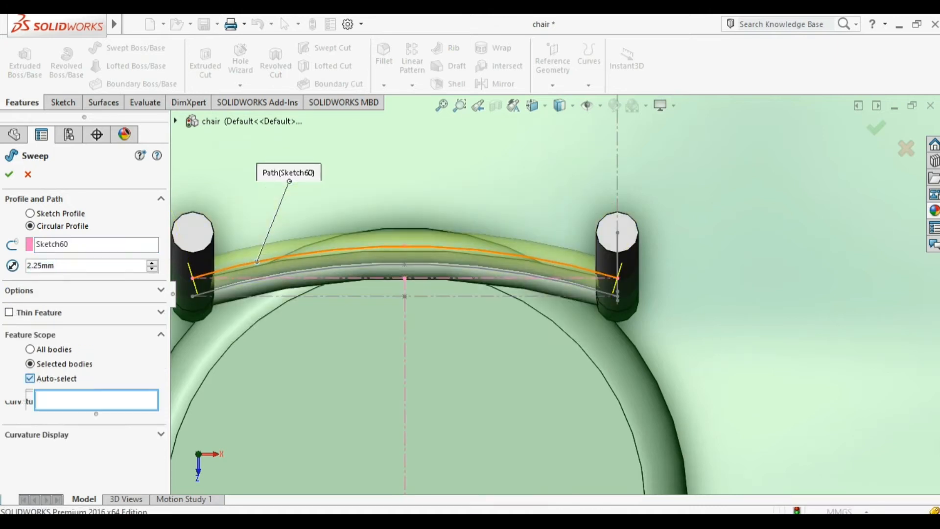
{"action": "scroll", "coordinate": [556, 297], "scroll_direction": "up", "scroll_amount": 3}
{"action": "left_click", "coordinate": [595, 286]}
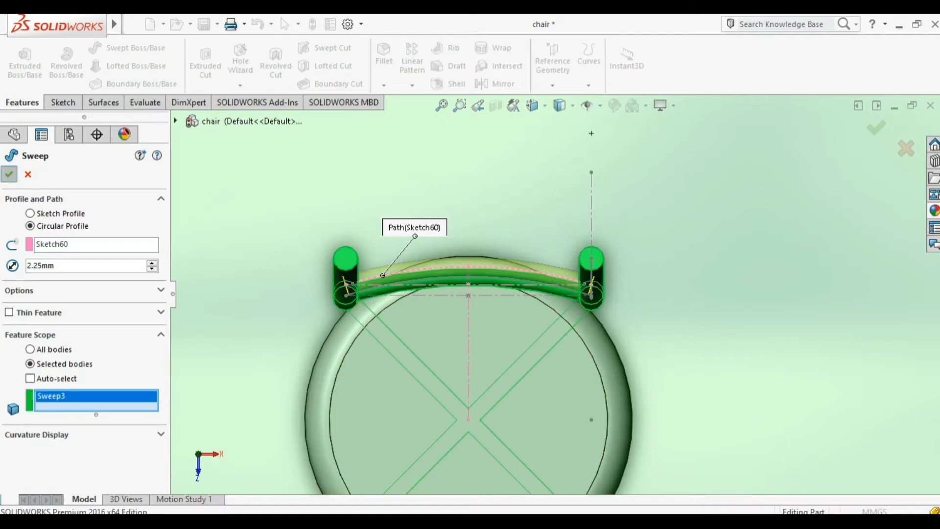
{"action": "left_click", "coordinate": [9, 174]}
- Start a new sketch on Plane4, the uppermost offset plane across the chair's backrest
{"action": "scroll", "coordinate": [251, 314], "scroll_direction": "up", "scroll_amount": 2}
{"action": "left_click", "coordinate": [251, 313]}
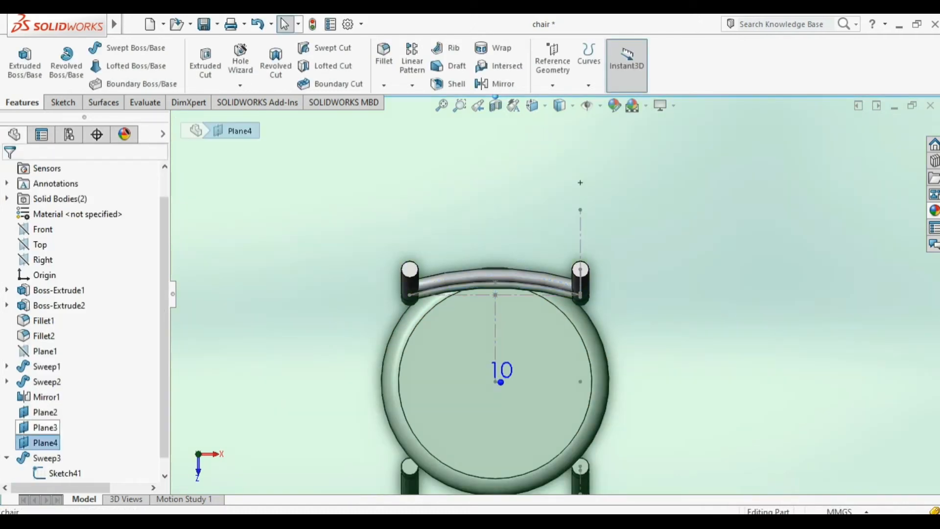
{"action": "scroll", "coordinate": [529, 333], "scroll_direction": "down", "scroll_amount": 3}
{"action": "middle_click_drag", "start_coordinate": [548, 343], "coordinate": [553, 230]}
{"action": "scroll", "coordinate": [556, 298], "scroll_direction": "up", "scroll_amount": 7}
{"action": "key", "text": "Escape"}
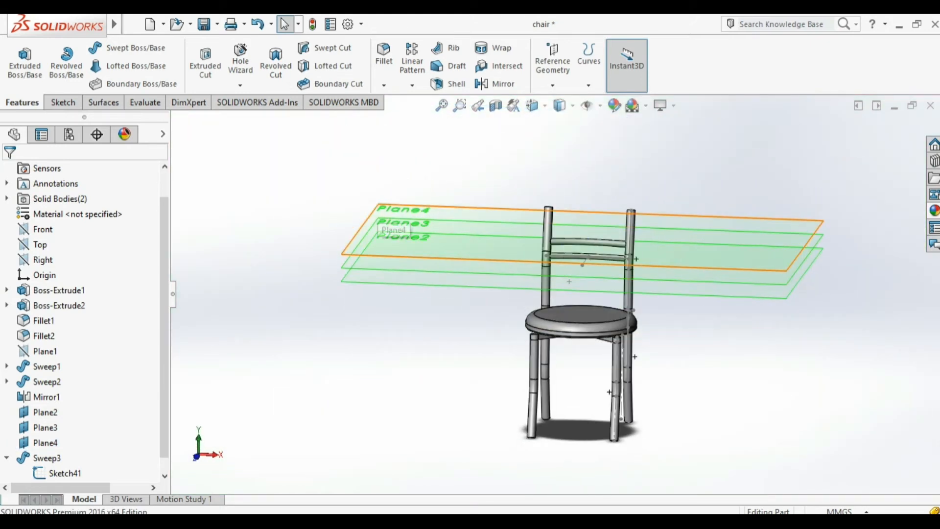
{"action": "left_click", "coordinate": [386, 205]}
{"action": "left_click", "coordinate": [433, 160]}
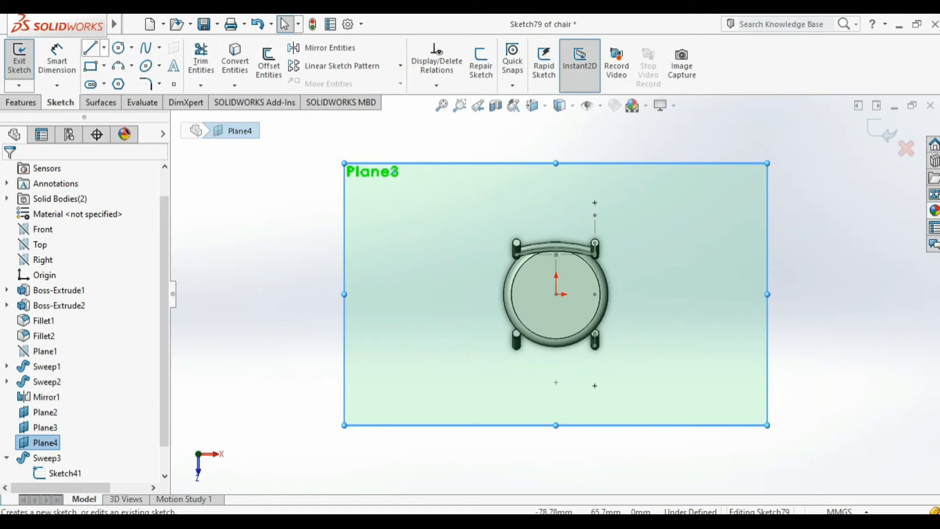
- Sketch a vertical centerline about 24 mm long from the origin toward the rear of the chair
{"action": "left_click", "coordinate": [103, 48]}
{"action": "left_click", "coordinate": [129, 82]}
{"action": "scroll", "coordinate": [568, 287], "scroll_direction": "down", "scroll_amount": 3}
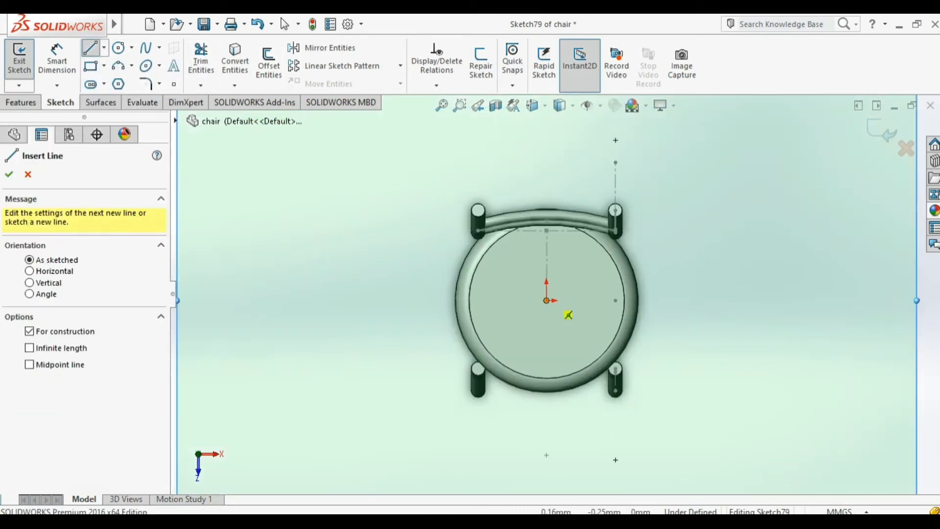
{"action": "left_click", "coordinate": [546, 300]}
{"action": "scroll", "coordinate": [538, 224], "scroll_direction": "down", "scroll_amount": 1}
{"action": "left_click", "coordinate": [548, 183]}
{"action": "key", "text": "Escape"}
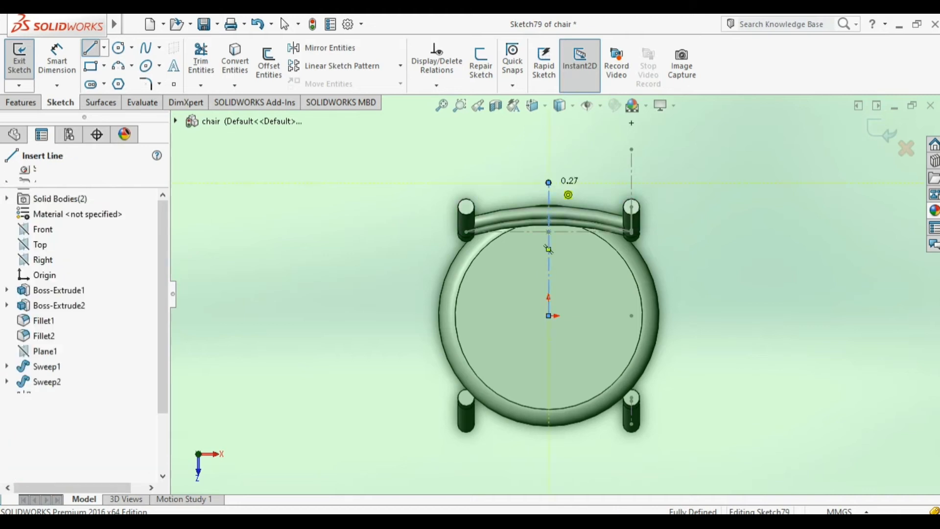
- Sketch a horizontal construction midpoint line about 22.5 mm long centred on the centerline's free endpoint
{"action": "left_click", "coordinate": [104, 48]}
{"action": "left_click", "coordinate": [131, 99]}
{"action": "left_click", "coordinate": [128, 99]}
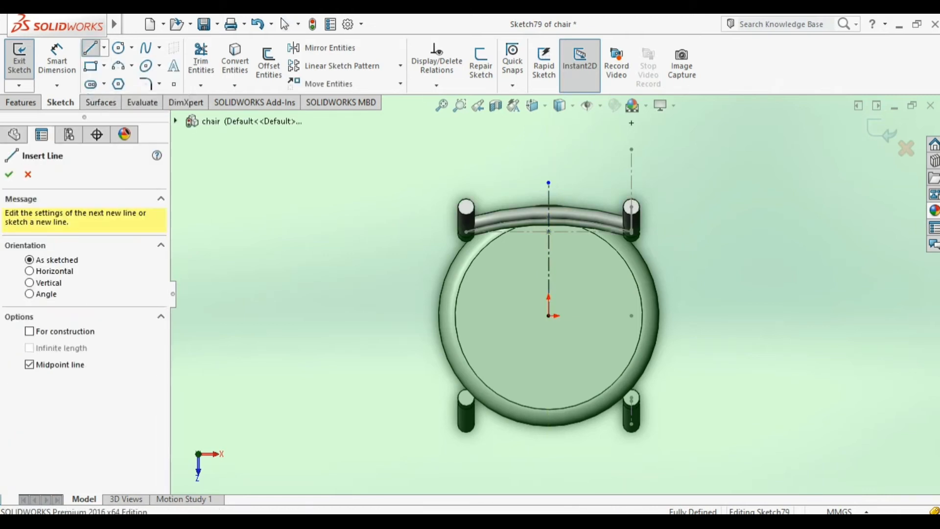
{"action": "scroll", "coordinate": [548, 242], "scroll_direction": "down", "scroll_amount": 3}
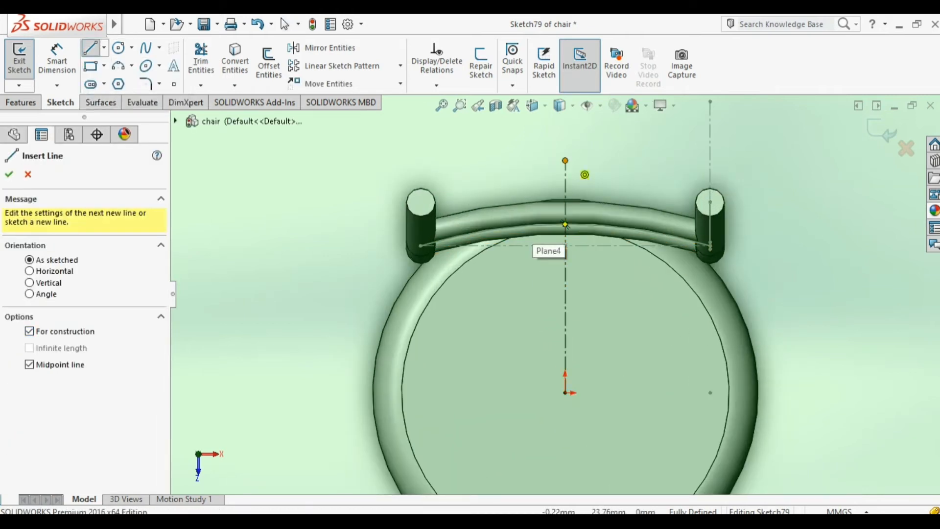
{"action": "left_click", "coordinate": [565, 160]}
{"action": "left_click", "coordinate": [674, 160]}
{"action": "key", "text": "Escape"}
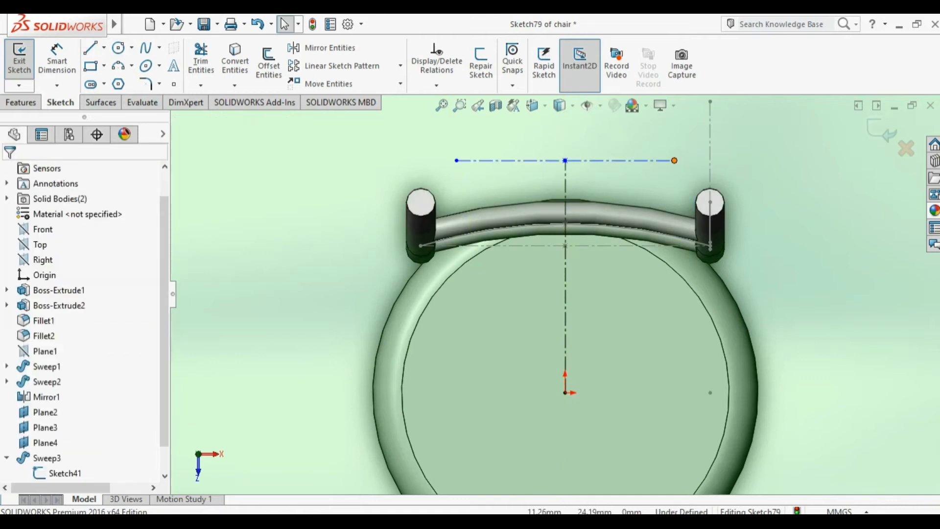
- Try to pierce the horizontal line's endpoint to Line4 of the rear leg's path sketch, Sketch3
{"action": "left_click", "coordinate": [674, 160]}
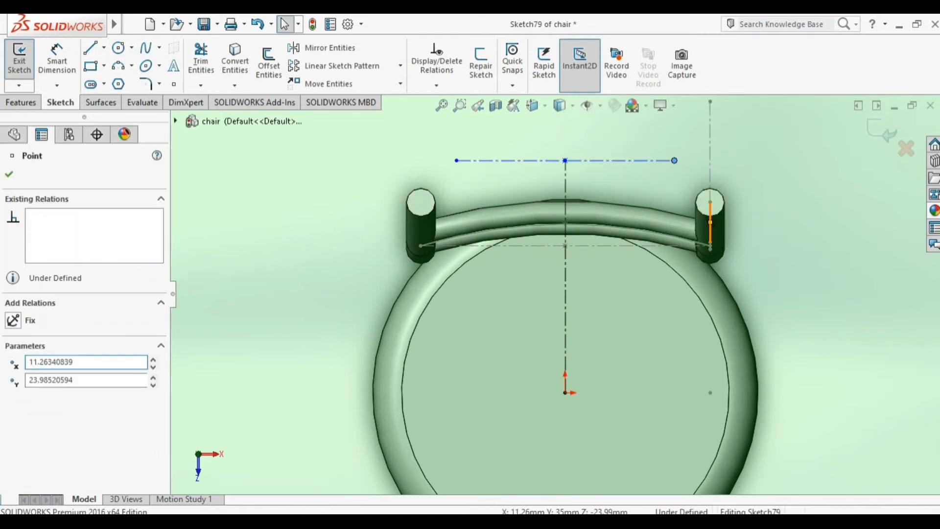
{"action": "left_click", "coordinate": [710, 223], "text": "ctrl"}
{"action": "left_click", "coordinate": [782, 176]}
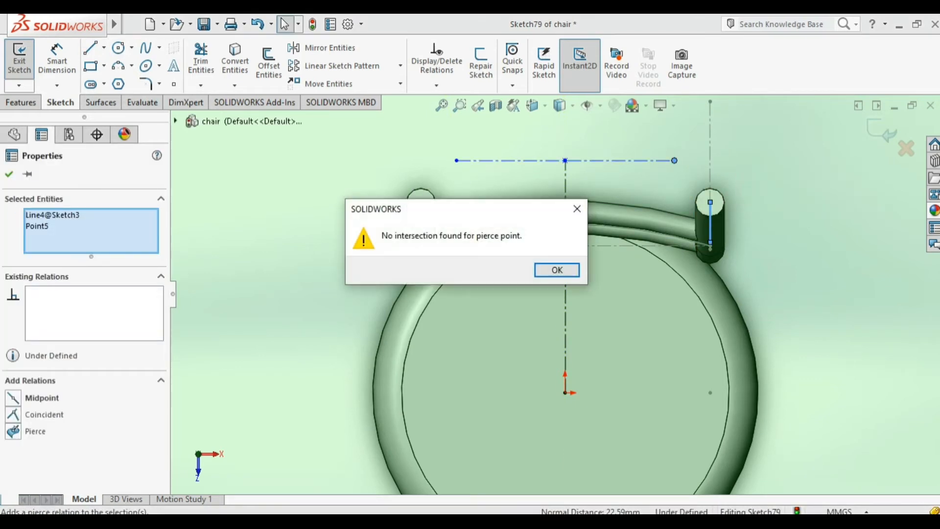
{"action": "left_click", "coordinate": [577, 209]}
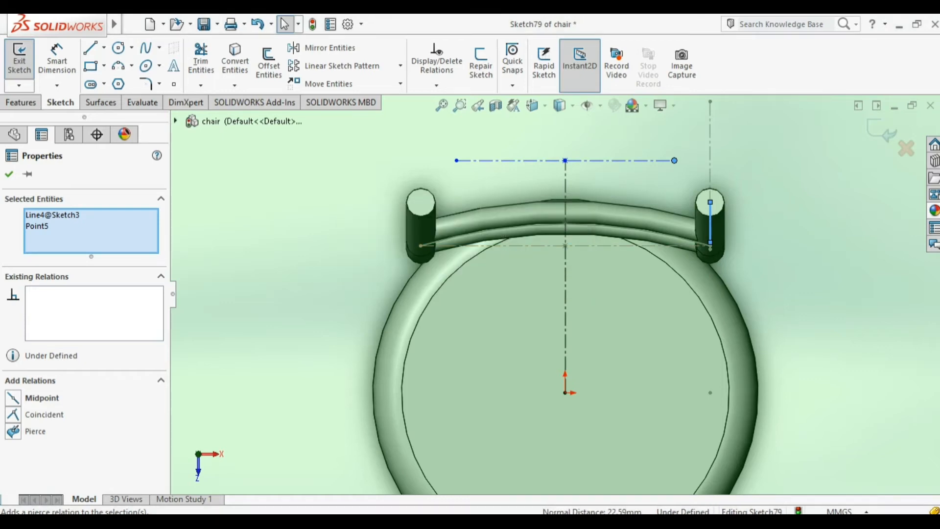
- Pierce the horizontal line's endpoint to the upper straight segment of the rear leg's sweep path, Line8 of Sketch3, and face the sketch plane
{"action": "middle_click_drag", "start_coordinate": [592, 254], "coordinate": [594, 216]}
{"action": "key", "text": "Escape"}
{"action": "scroll", "coordinate": [720, 153], "scroll_direction": "up", "scroll_amount": 4}
{"action": "scroll", "coordinate": [719, 153], "scroll_direction": "down", "scroll_amount": 4}
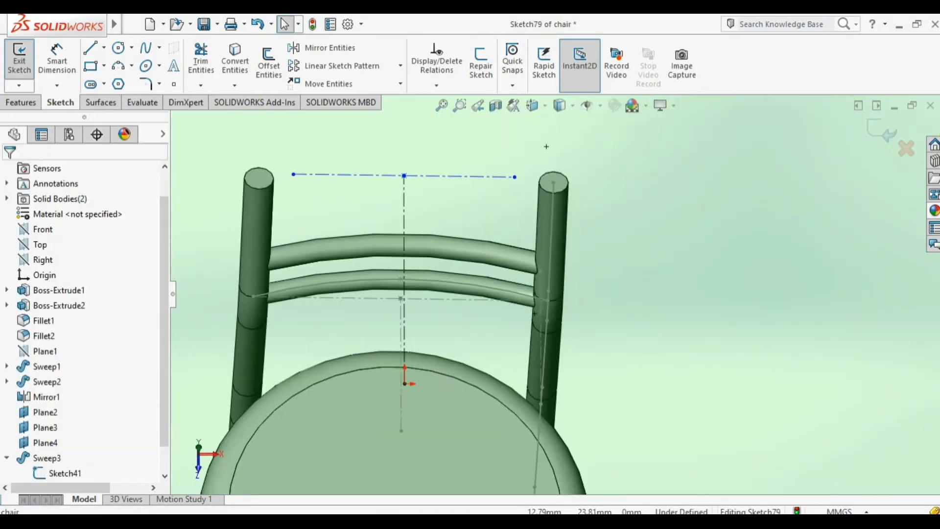
{"action": "left_click", "coordinate": [514, 177]}
{"action": "left_click", "coordinate": [551, 216], "text": "ctrl"}
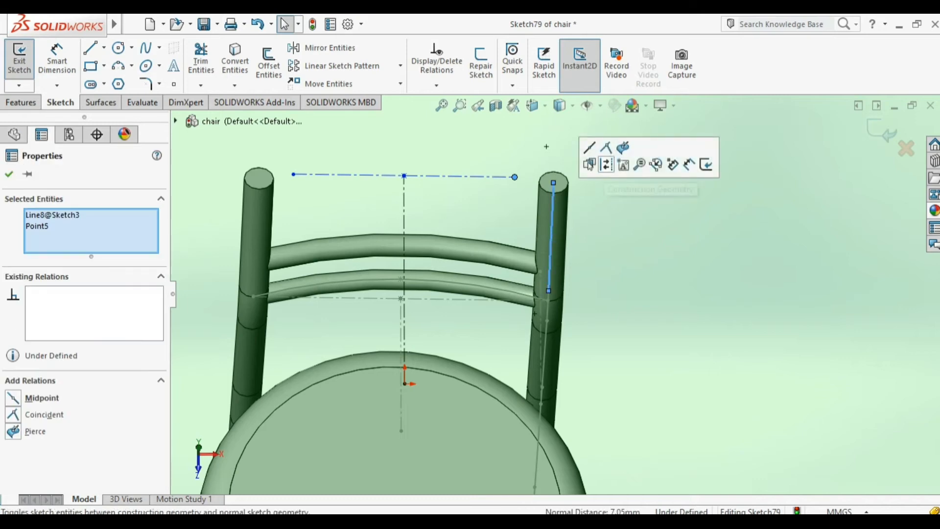
{"action": "left_click", "coordinate": [622, 148]}
{"action": "key", "text": "Escape"}
{"action": "key", "text": "ctrl+8"}
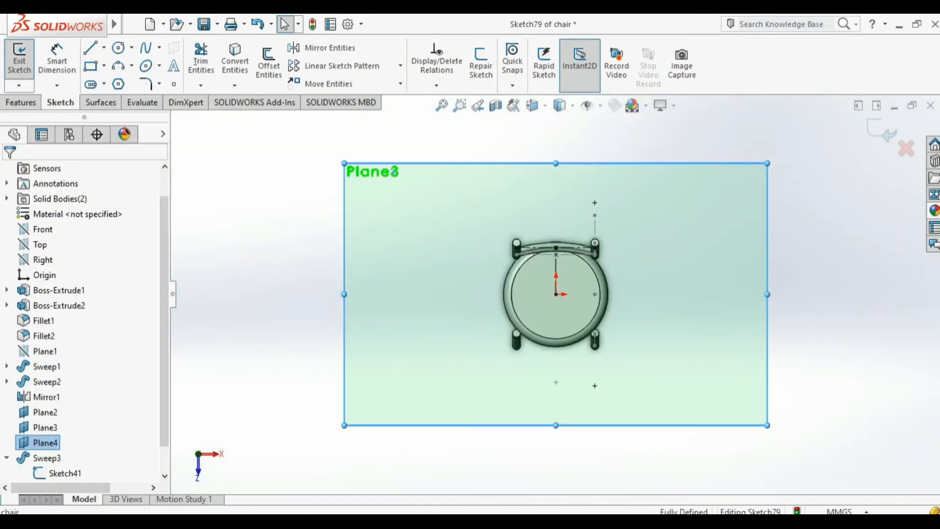
- Try to sketch a rearward three-point arc between the two ends of the horizontal construction line
{"action": "scroll", "coordinate": [592, 219], "scroll_direction": "down", "scroll_amount": 2}
{"action": "scroll", "coordinate": [585, 219], "scroll_direction": "down", "scroll_amount": 3}
{"action": "scroll", "coordinate": [379, 280], "scroll_direction": "down", "scroll_amount": 3}
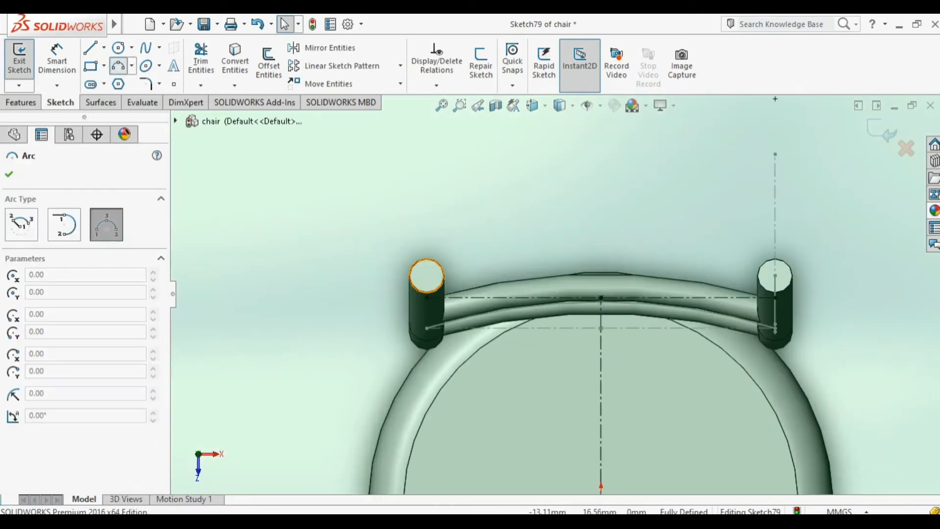
{"action": "left_click", "coordinate": [427, 298]}
{"action": "scroll", "coordinate": [687, 294], "scroll_direction": "down", "scroll_amount": 2}
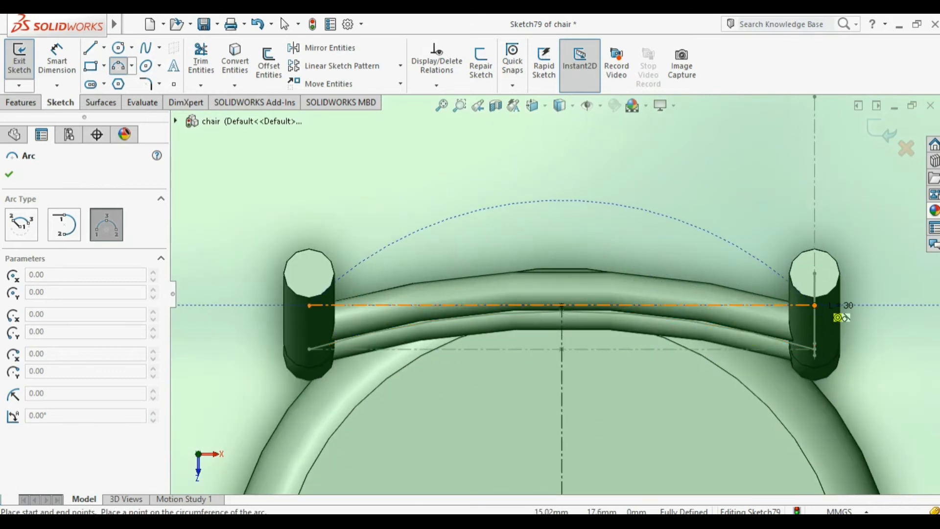
{"action": "left_click", "coordinate": [815, 305]}
{"action": "left_click", "coordinate": [635, 279]}
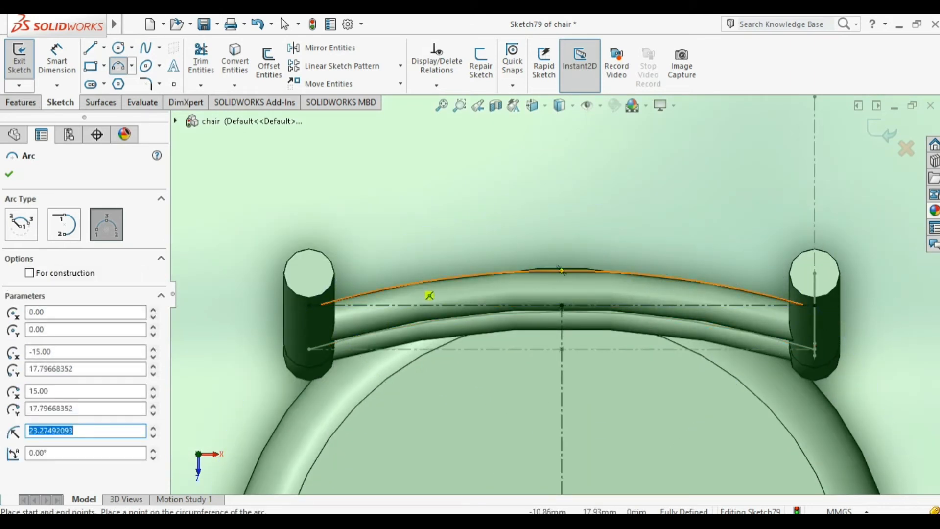
{"action": "left_click", "coordinate": [333, 316]}
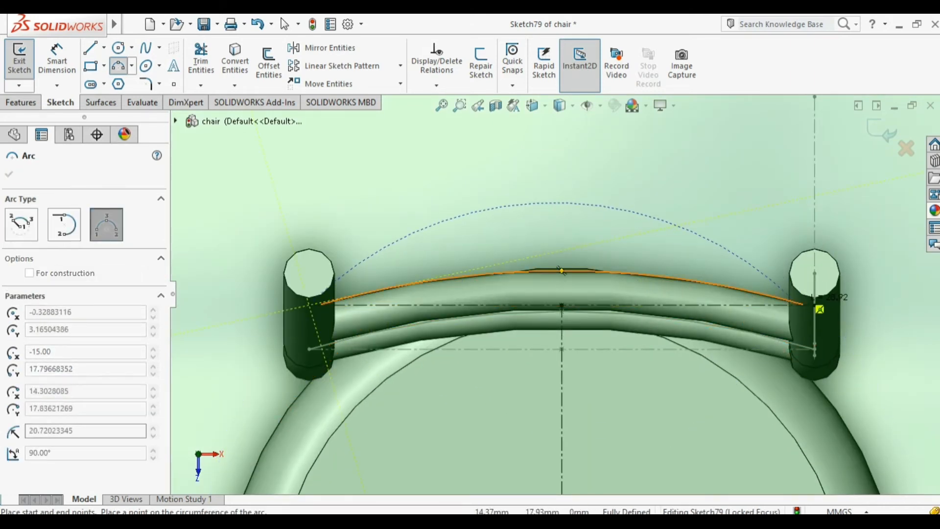
{"action": "left_click", "coordinate": [841, 315]}
{"action": "left_click", "coordinate": [828, 312]}
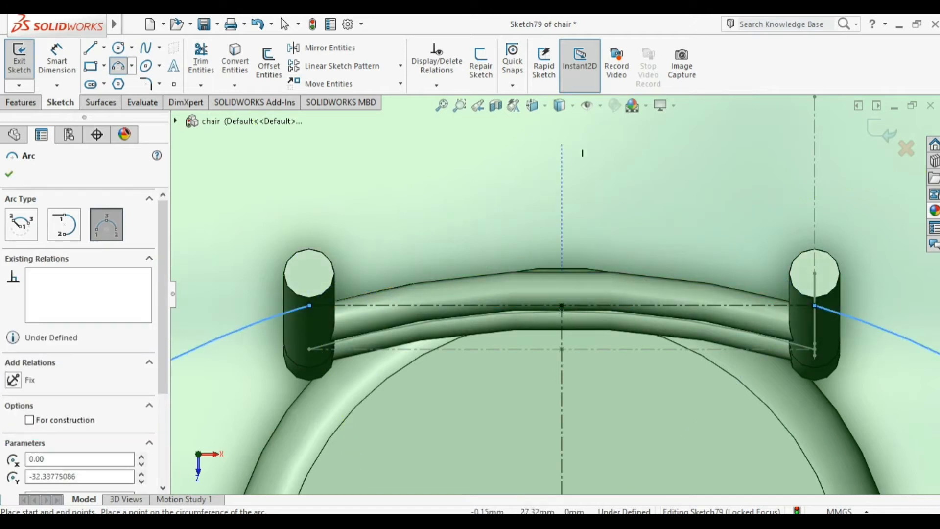
- Delete the wrongly curved arc that extends outward beyond the rear legs
{"action": "key", "text": "Escape"}
{"action": "left_click", "coordinate": [853, 318]}
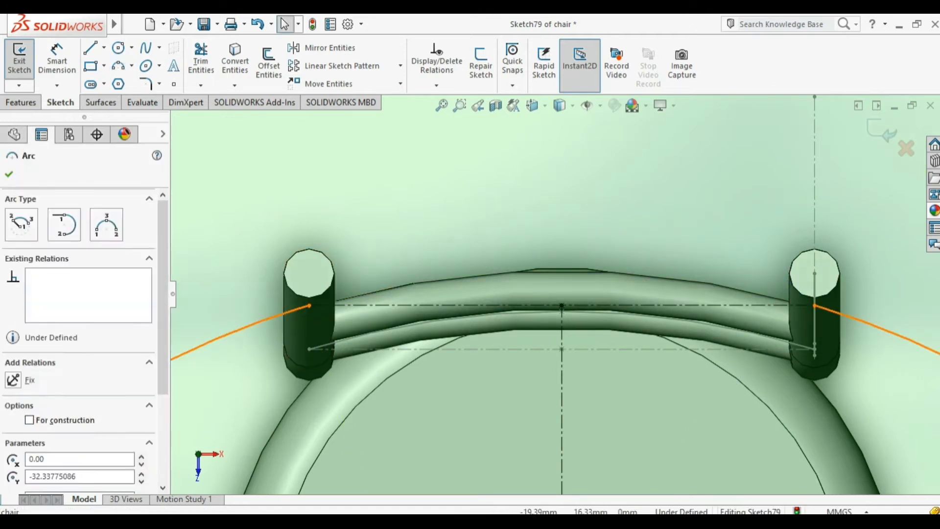
{"action": "key", "text": "Delete"}
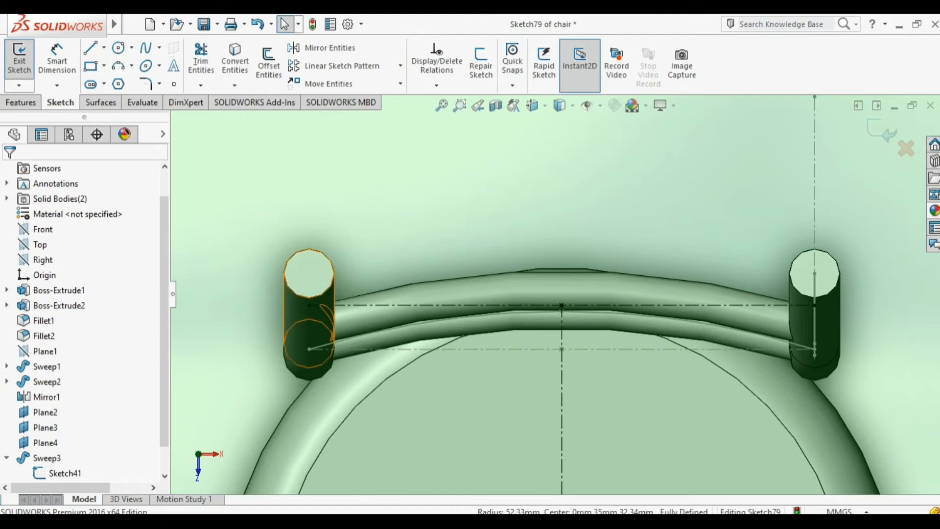
- Sketch a rearward three-point arc of about 52 mm radius from one end of the construction line, ending short of its pierced end
{"action": "left_click", "coordinate": [118, 66]}
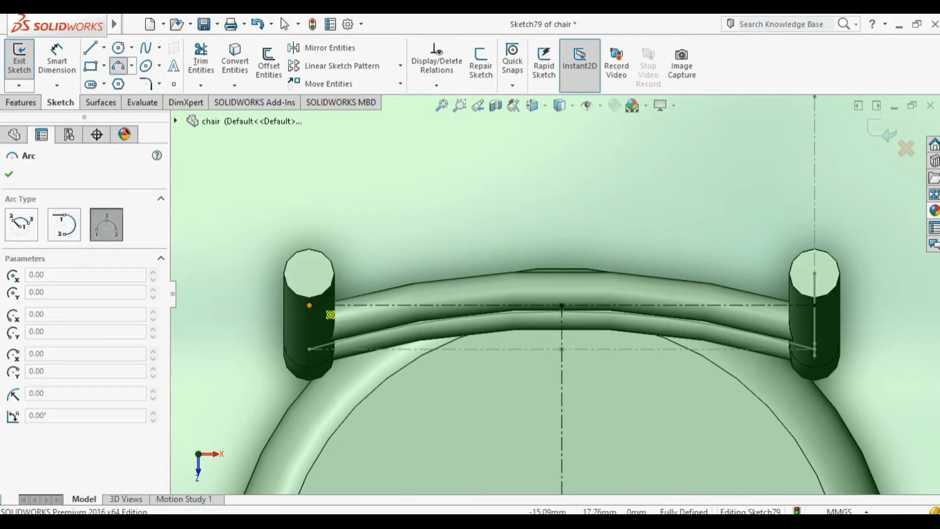
{"action": "left_click", "coordinate": [753, 271]}
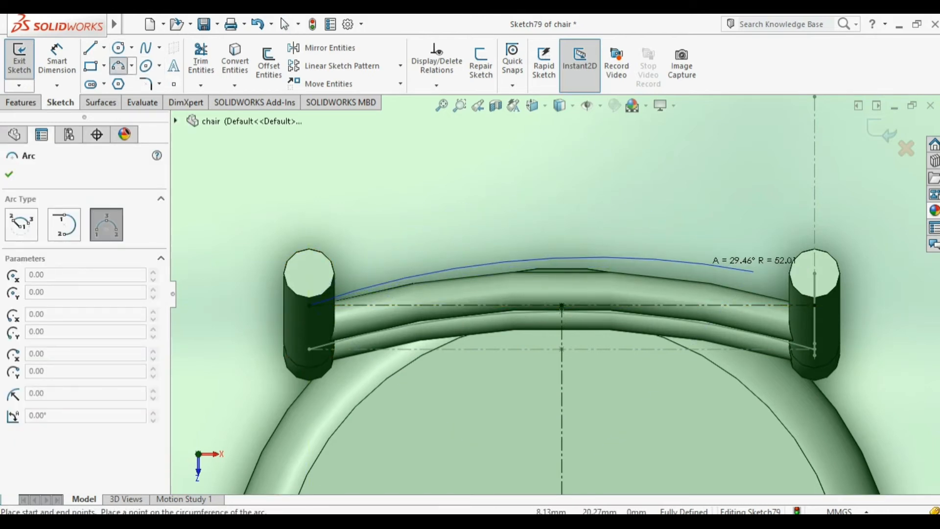
{"action": "left_click", "coordinate": [700, 263]}
{"action": "key", "text": "Escape"}
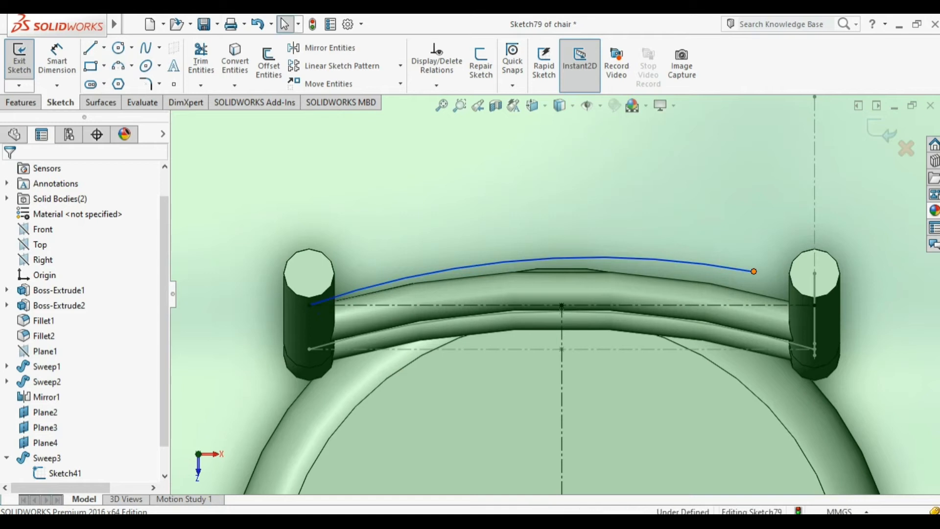
- Merge the arc's free endpoint with the pierced end of the horizontal construction line
{"action": "left_click", "coordinate": [754, 270]}
{"action": "left_click", "coordinate": [815, 305], "text": "ctrl"}
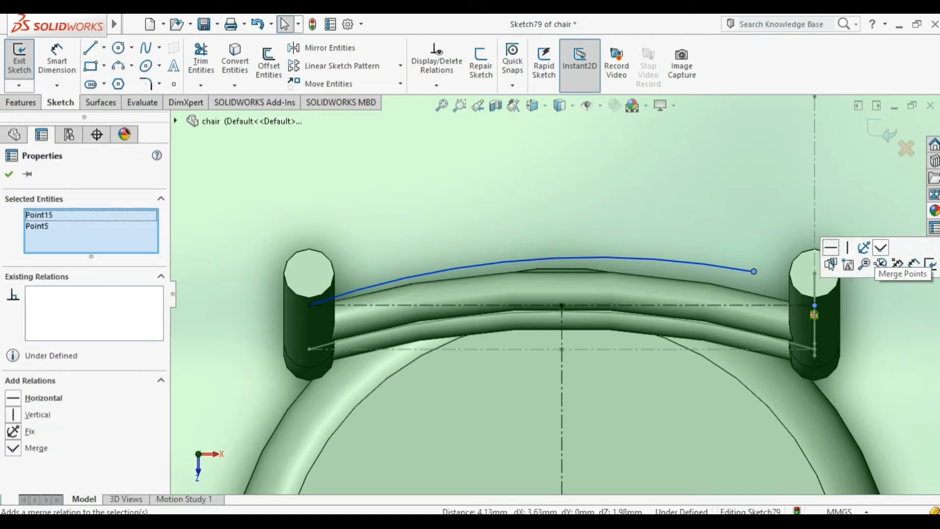
{"action": "left_click", "coordinate": [881, 262]}
{"action": "left_click", "coordinate": [682, 221]}
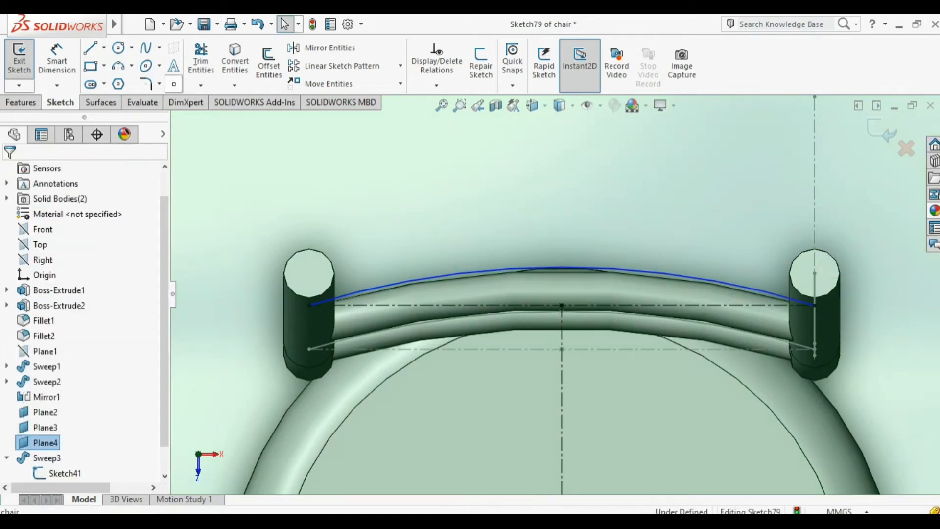
- Place a point at the arc's midpoint and dimension it 2.25 mm from the horizontal construction line
{"action": "left_click", "coordinate": [561, 267]}
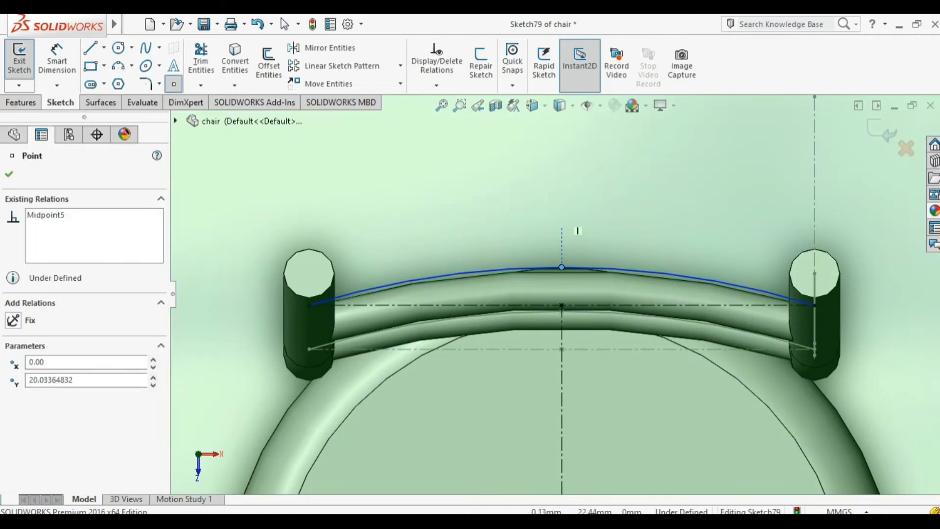
{"action": "left_click", "coordinate": [57, 59]}
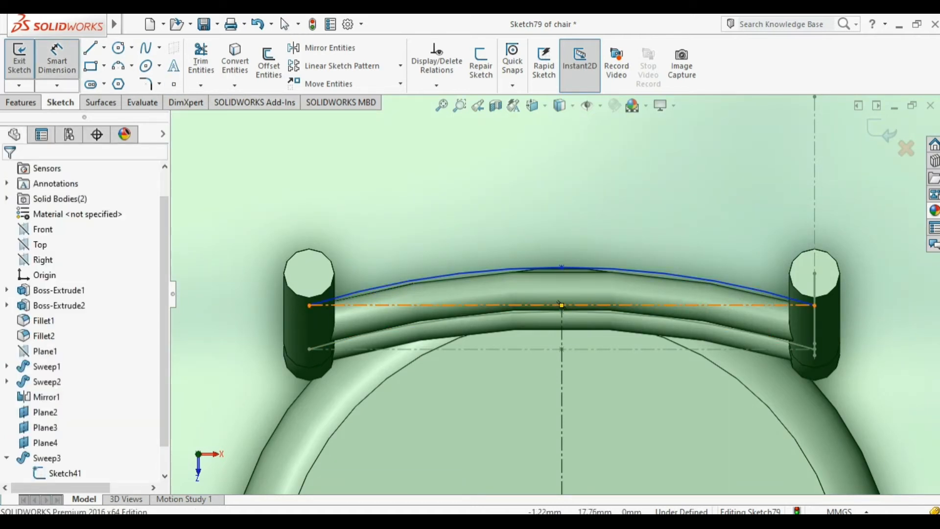
{"action": "left_click", "coordinate": [562, 304]}
{"action": "left_click", "coordinate": [562, 266]}
{"action": "left_click", "coordinate": [637, 254]}
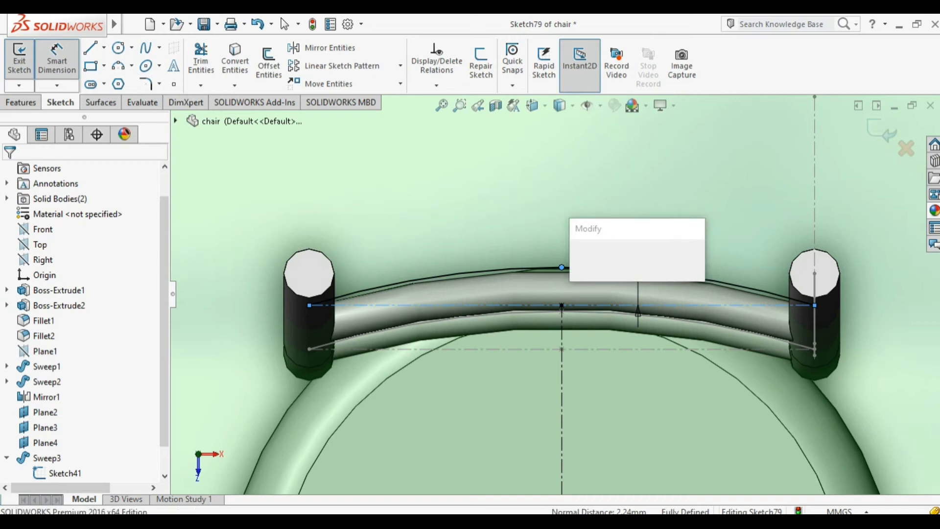
{"action": "key", "text": "Return"}
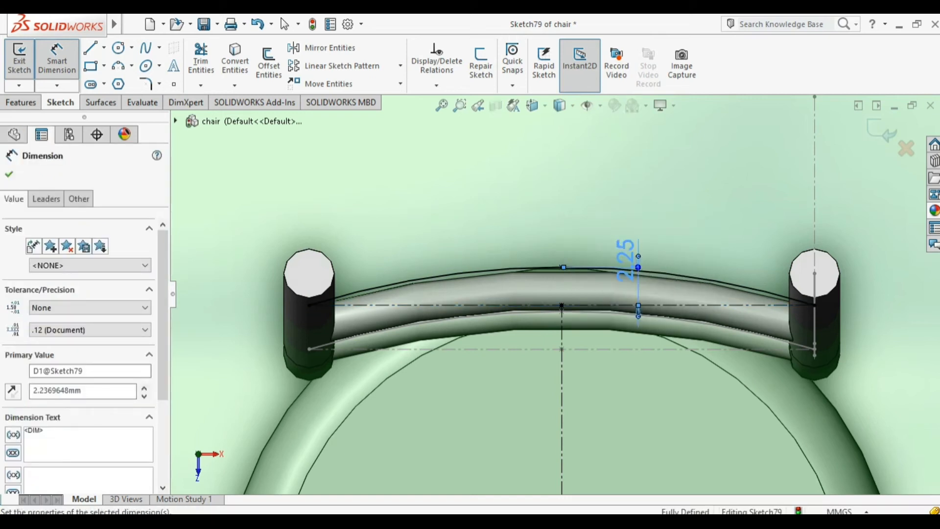
- Sweep a 2 mm circular profile along the new arc to form the top backrest member, merging only with the rear-leg and backrest body
{"action": "key", "text": "Escape"}
{"action": "scroll", "coordinate": [556, 295], "scroll_direction": "up", "scroll_amount": 2}
{"action": "left_click", "coordinate": [21, 102]}
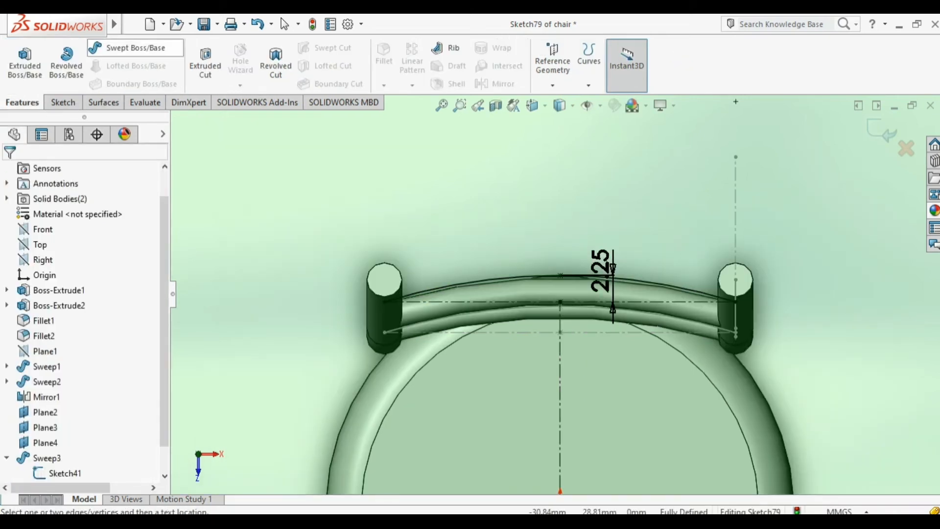
{"action": "left_click", "coordinate": [129, 47]}
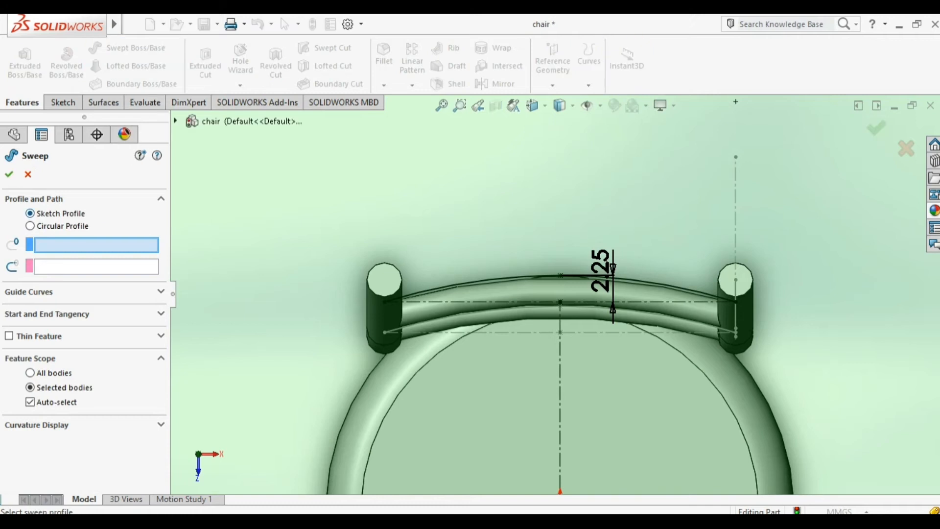
{"action": "left_click", "coordinate": [30, 226]}
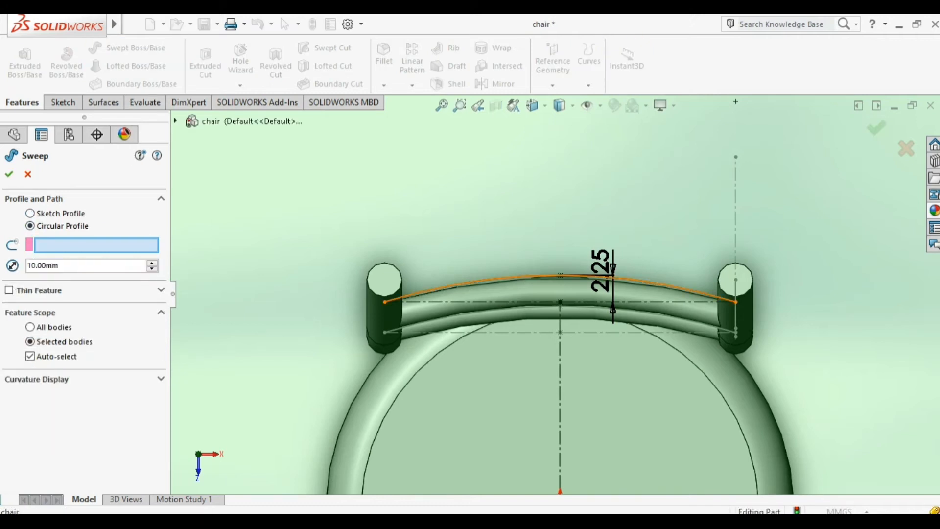
{"action": "left_click", "coordinate": [431, 289]}
{"action": "type", "text": "2"}
{"action": "key", "text": "Return"}
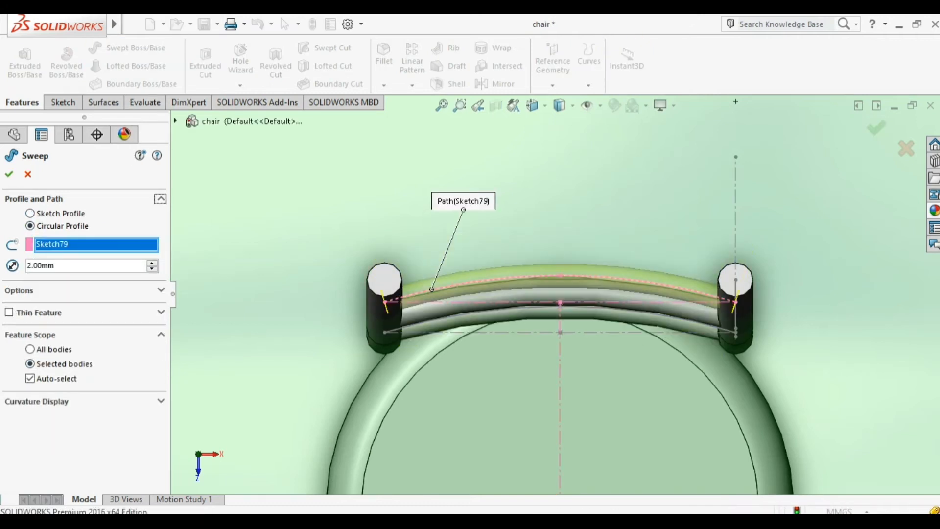
{"action": "left_click", "coordinate": [30, 379]}
{"action": "left_click", "coordinate": [443, 309]}
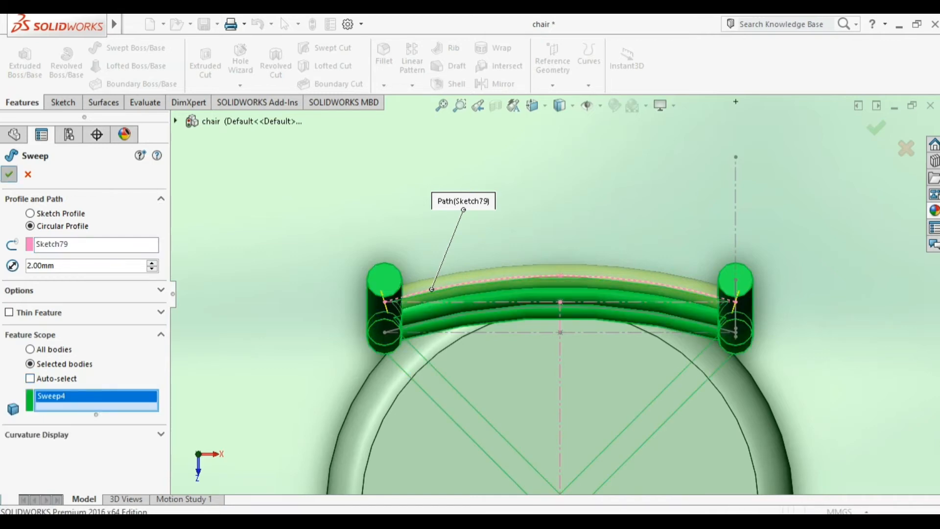
- Hide the three offset backrest planes, Plane4, Plane3 and Plane2
{"action": "scroll", "coordinate": [555, 295], "scroll_direction": "up", "scroll_amount": 4}
{"action": "middle_click_drag", "start_coordinate": [555, 313], "coordinate": [570, 177]}
{"action": "scroll", "coordinate": [555, 295], "scroll_direction": "up", "scroll_amount": 4}
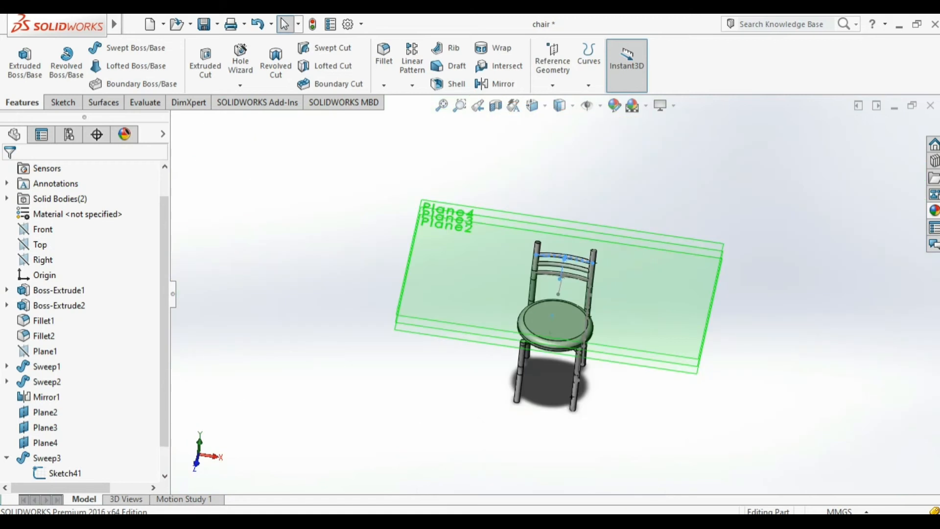
{"action": "left_click", "coordinate": [484, 267]}
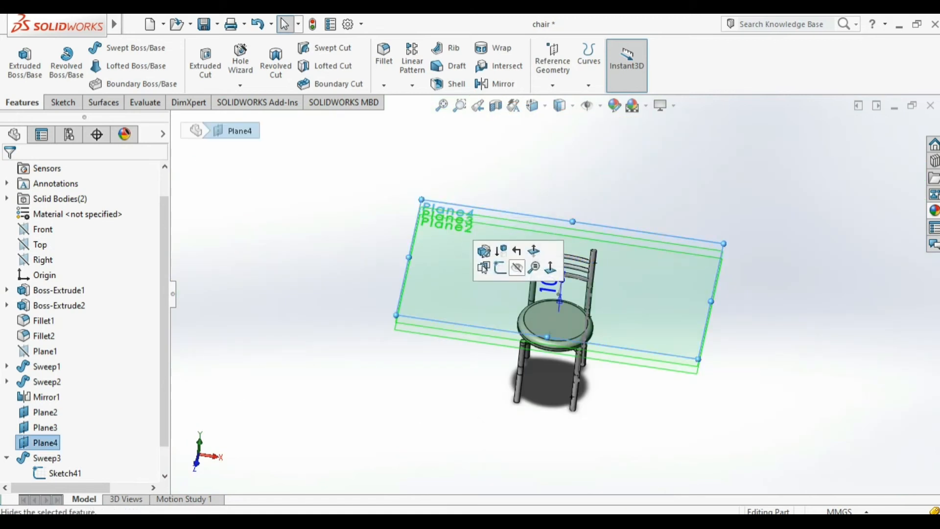
{"action": "left_click", "coordinate": [517, 267]}
{"action": "left_click", "coordinate": [466, 273]}
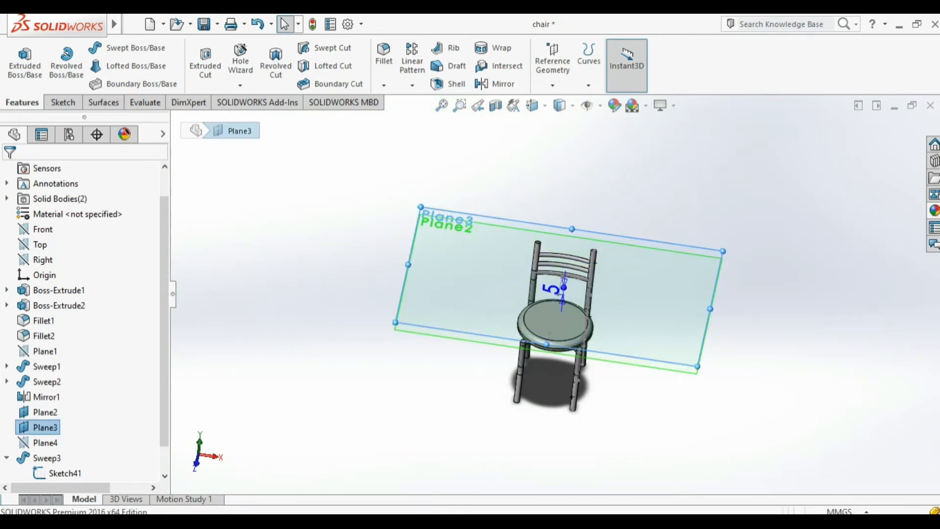
{"action": "left_click", "coordinate": [439, 288]}
{"action": "left_click", "coordinate": [439, 289]}
{"action": "left_click", "coordinate": [491, 267]}
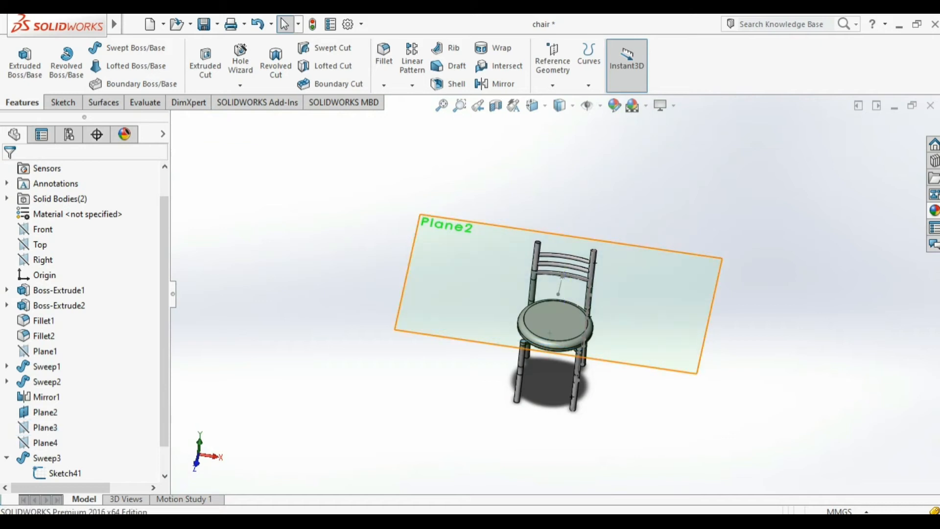
{"action": "left_click", "coordinate": [456, 293]}
{"action": "left_click", "coordinate": [507, 272]}
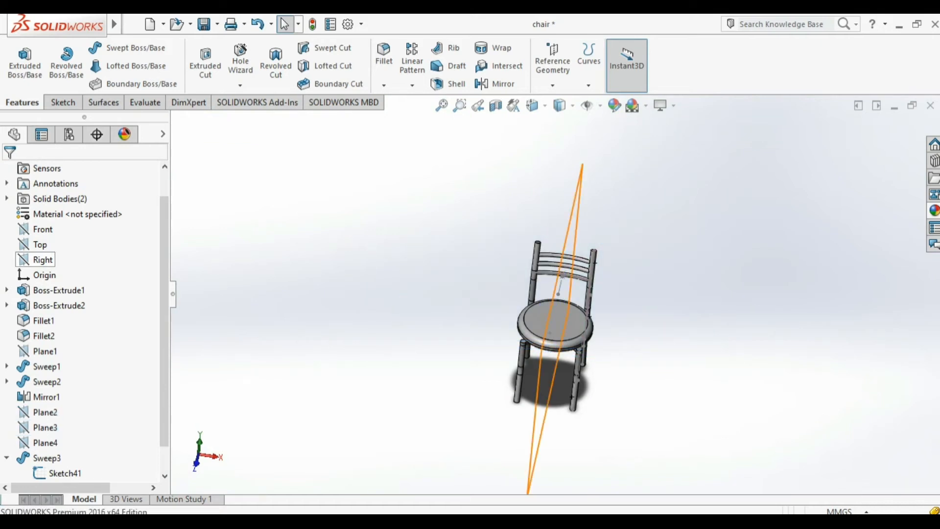
{"action": "left_click", "coordinate": [39, 245]}
{"action": "left_click", "coordinate": [552, 86]}
{"action": "left_click", "coordinate": [563, 118]}
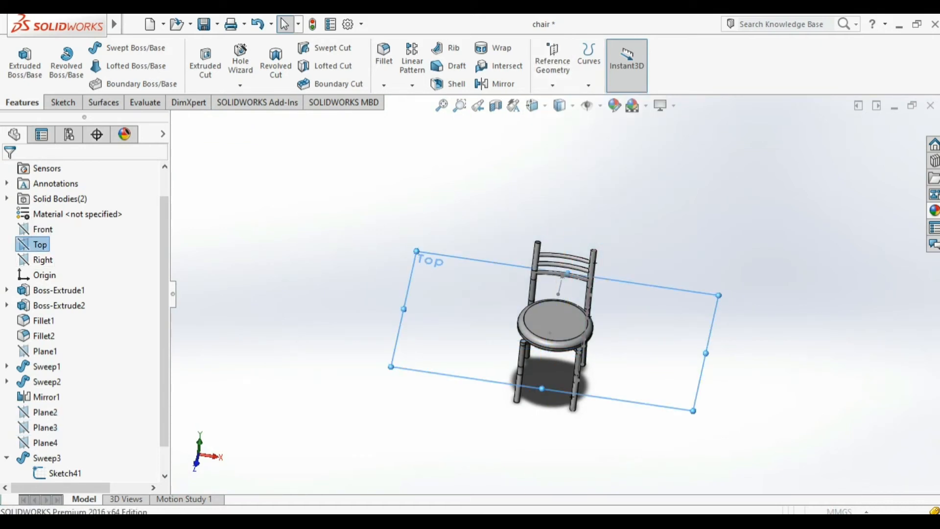
{"action": "scroll", "coordinate": [603, 255], "scroll_direction": "down", "scroll_amount": 10}
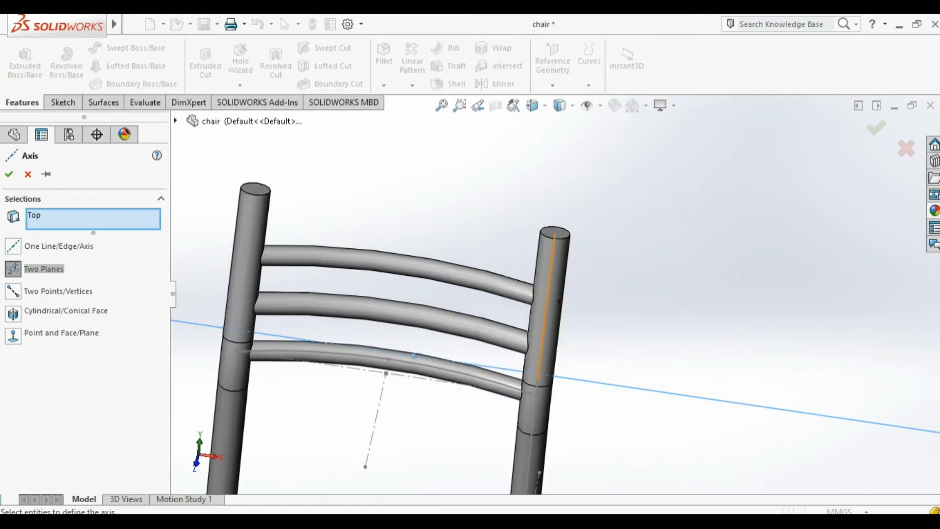
{"action": "middle_click_drag", "start_coordinate": [559, 301], "coordinate": [726, 379]}
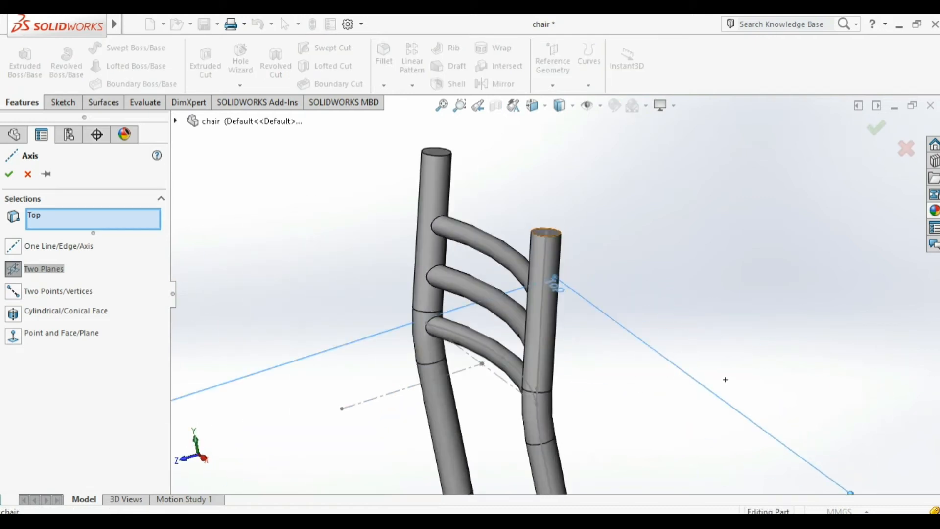
{"action": "left_click", "coordinate": [546, 233]}
{"action": "scroll", "coordinate": [556, 300], "scroll_direction": "up", "scroll_amount": 10}
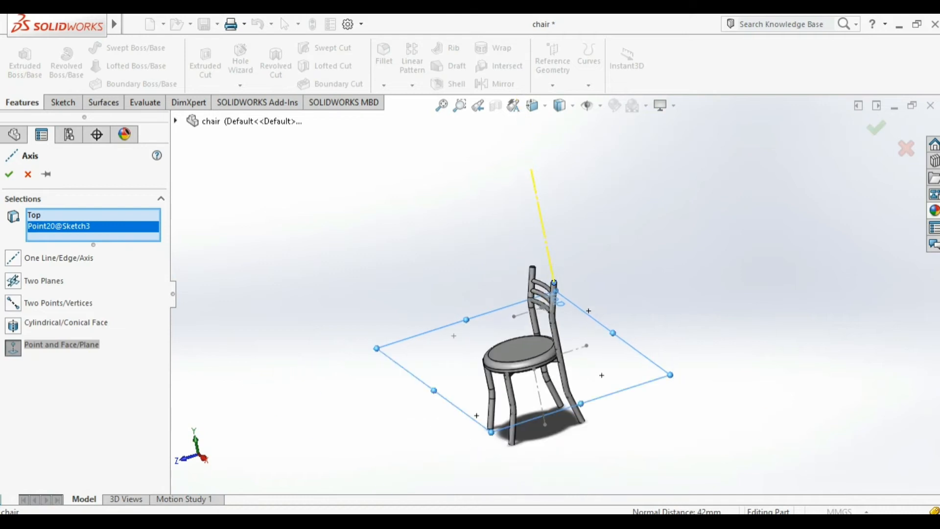
{"action": "key", "text": "Escape"}
{"action": "key", "text": "Escape"}
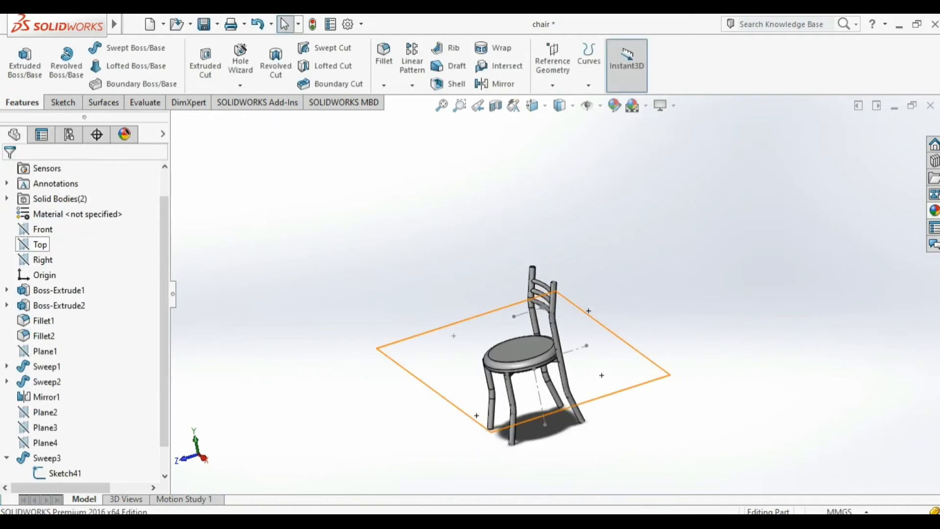
- Create a reference plane parallel to the Top plane through the sketch point at the upper end of a rear leg
{"action": "left_click", "coordinate": [552, 72]}
{"action": "left_click", "coordinate": [566, 101]}
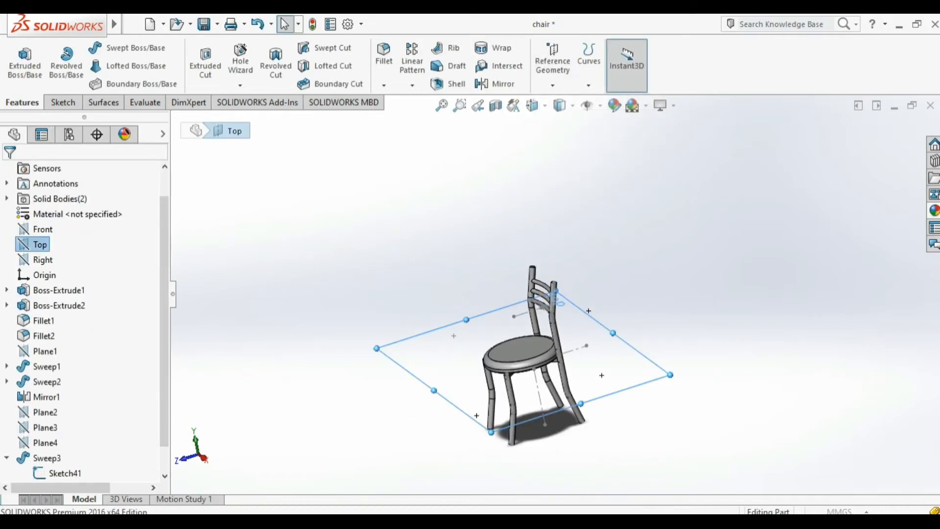
{"action": "scroll", "coordinate": [561, 282], "scroll_direction": "down", "scroll_amount": 8}
{"action": "scroll", "coordinate": [534, 285], "scroll_direction": "up", "scroll_amount": 2}
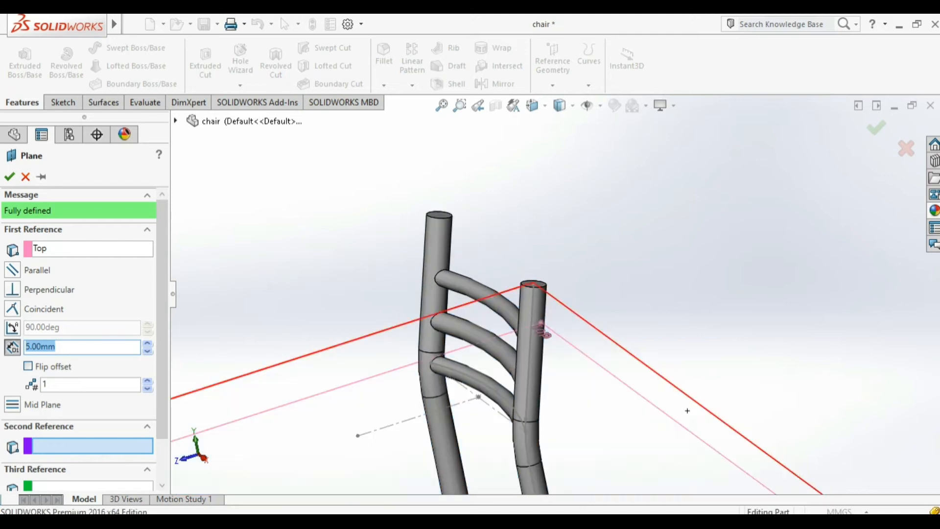
{"action": "left_click", "coordinate": [533, 284]}
{"action": "scroll", "coordinate": [533, 285], "scroll_direction": "up", "scroll_amount": 6}
{"action": "left_click", "coordinate": [9, 177]}
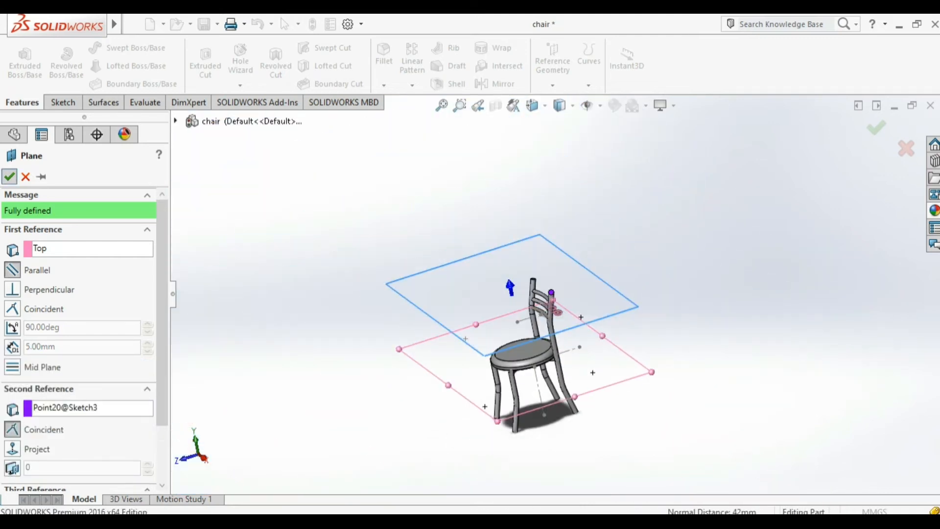
- Start a sketch on the new plane and draw a vertical construction line about 9 mm long from the origin toward the backrest
{"action": "key", "text": "ctrl+8"}
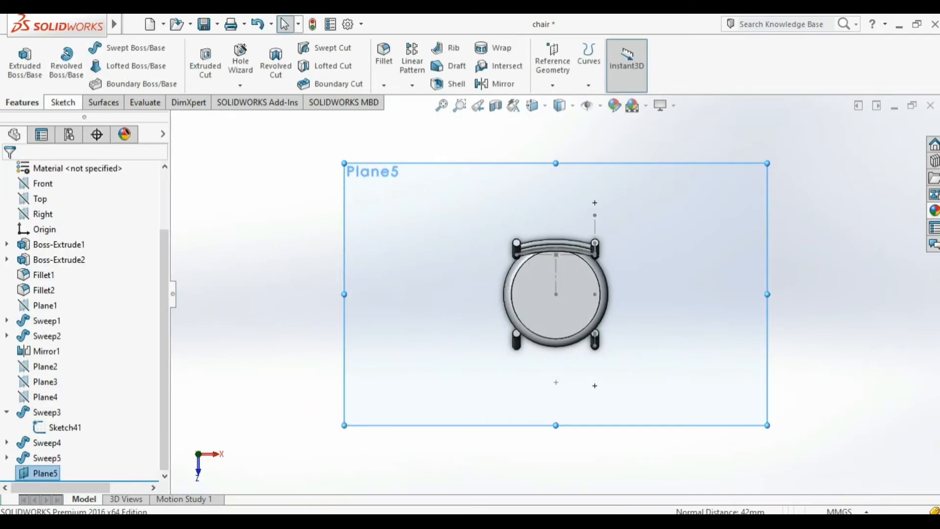
{"action": "left_click", "coordinate": [63, 102]}
{"action": "left_click", "coordinate": [19, 58]}
{"action": "left_click", "coordinate": [104, 48]}
{"action": "left_click", "coordinate": [129, 82]}
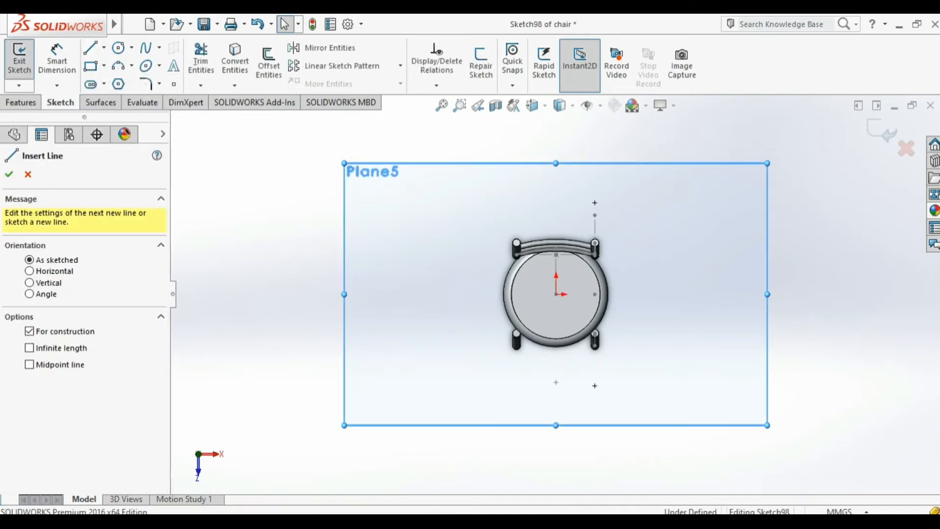
{"action": "scroll", "coordinate": [554, 289], "scroll_direction": "down", "scroll_amount": 2}
{"action": "left_click", "coordinate": [581, 307]}
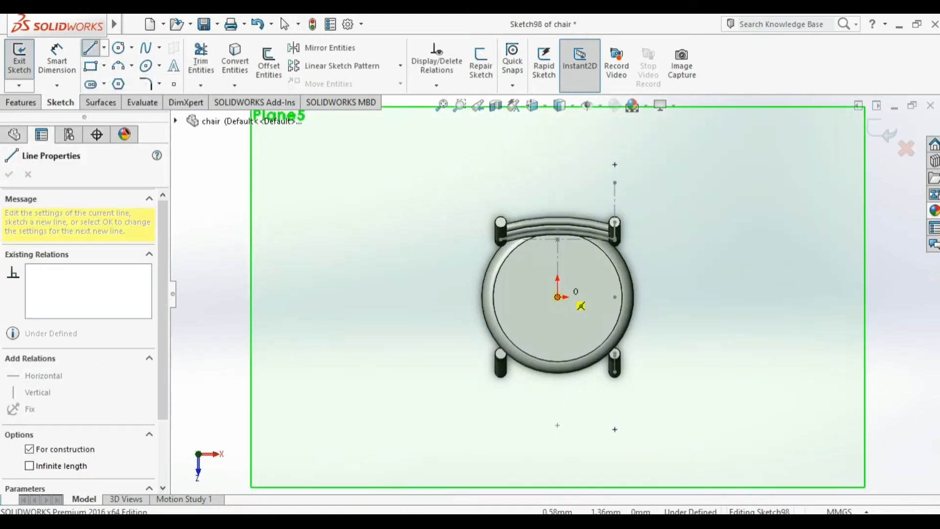
{"action": "left_click", "coordinate": [558, 262]}
{"action": "key", "text": "Escape"}
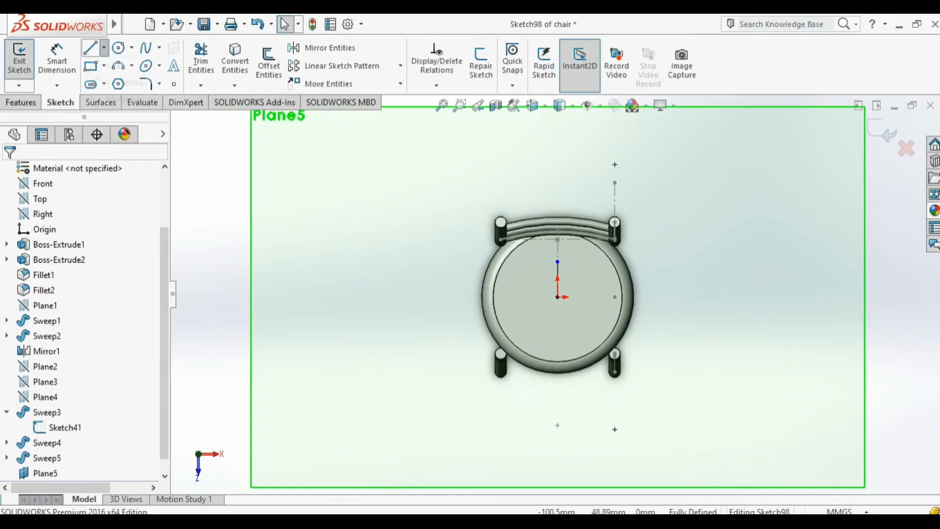
- Draw a horizontal midpoint construction line about 21 mm long, centred on the free end of the vertical construction line
{"action": "left_click", "coordinate": [104, 47]}
{"action": "left_click", "coordinate": [105, 88]}
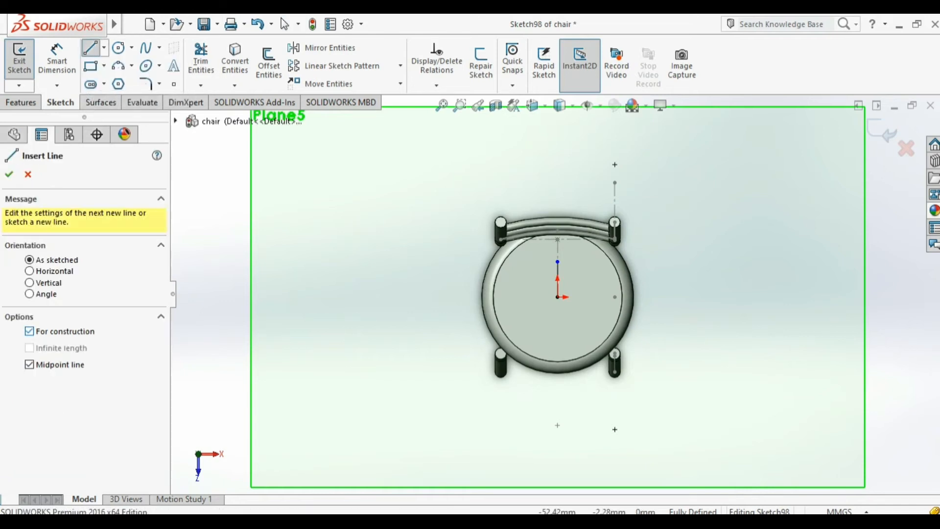
{"action": "scroll", "coordinate": [560, 252], "scroll_direction": "up", "scroll_amount": 5}
{"action": "left_click", "coordinate": [553, 277]}
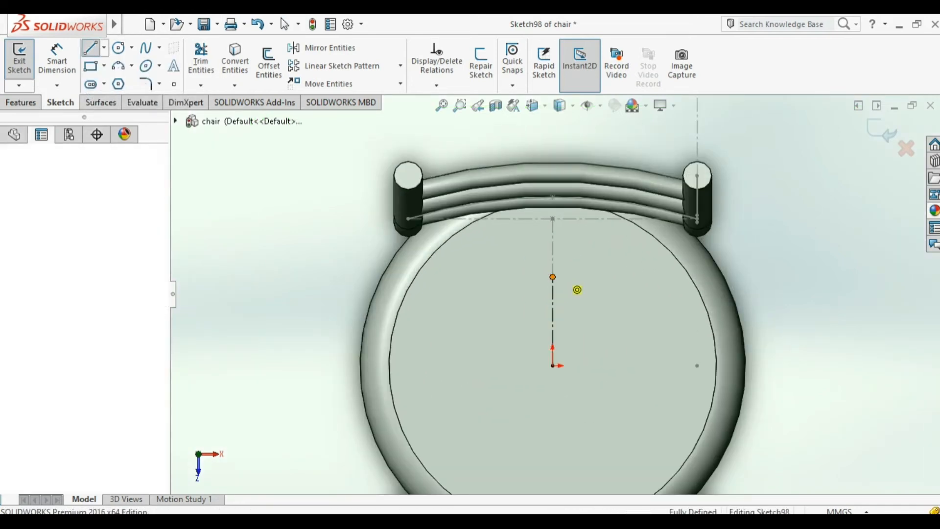
{"action": "left_click", "coordinate": [674, 286]}
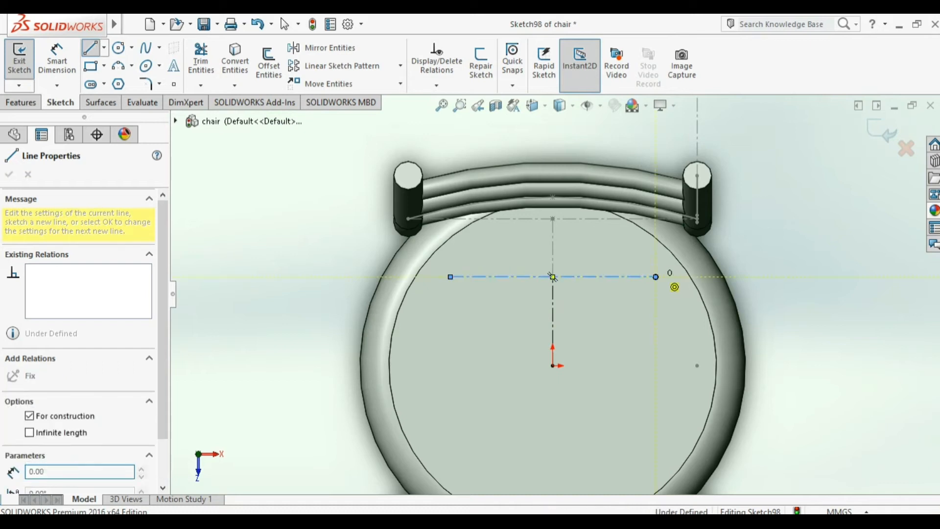
{"action": "key", "text": "Escape"}
- Dimension the horizontal construction line's length to 45 mm
{"action": "left_click", "coordinate": [57, 60]}
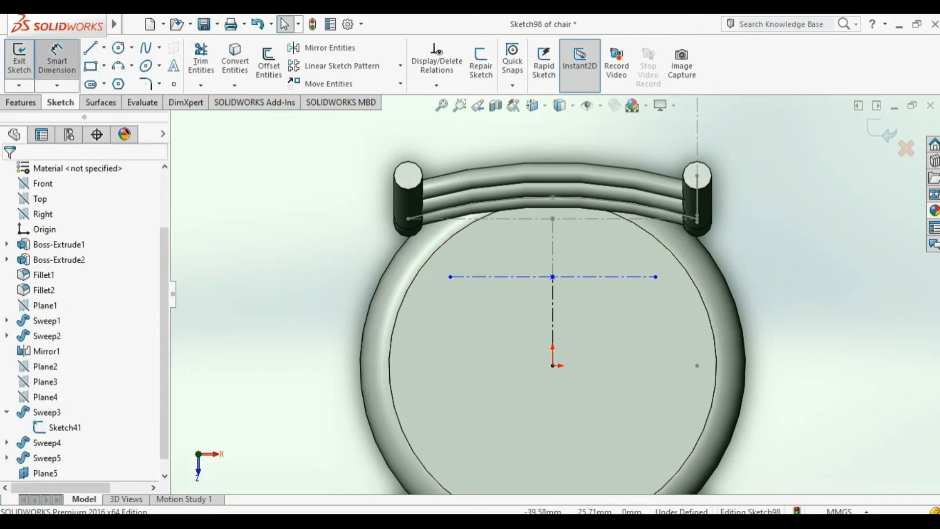
{"action": "left_click", "coordinate": [514, 277]}
{"action": "left_click", "coordinate": [486, 305]}
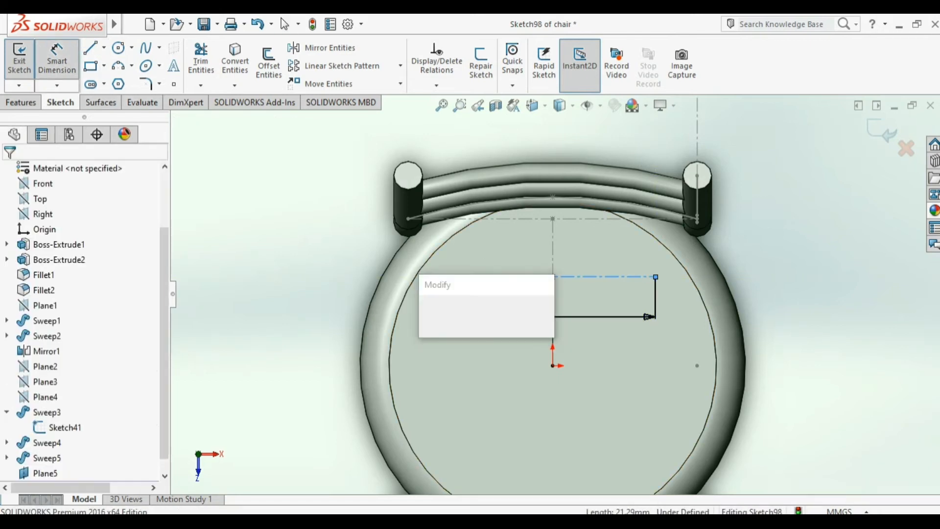
{"action": "type", "text": "40"}
{"action": "key", "text": "Return"}
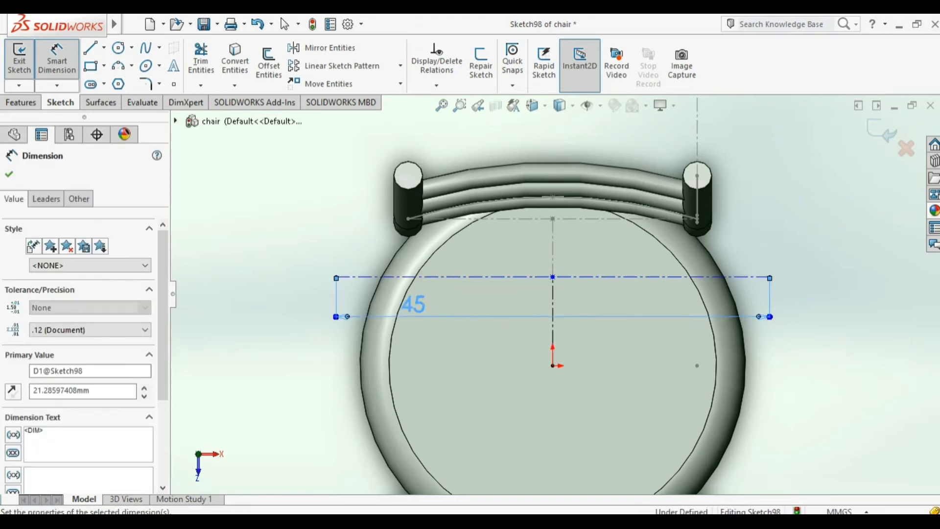
- Dimension the vertical construction line to 30 mm and correct the value to 20 mm
{"action": "left_click", "coordinate": [552, 321]}
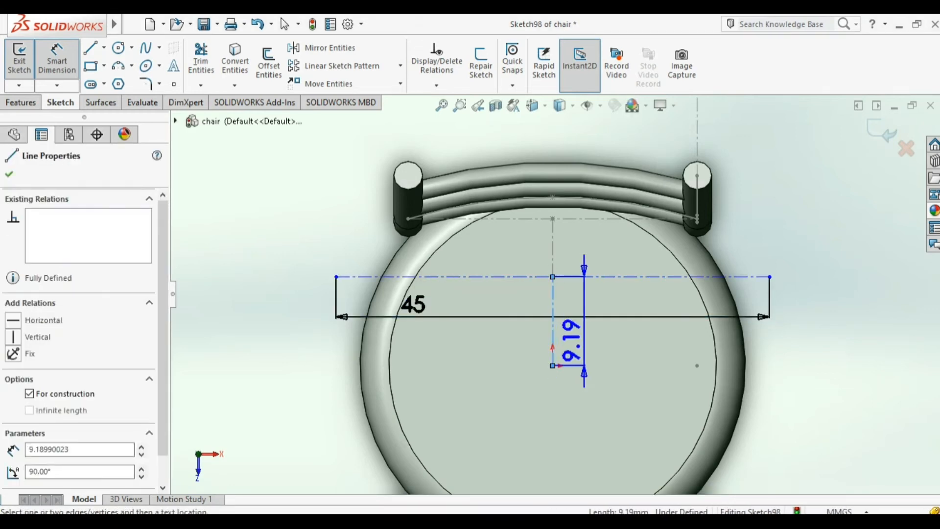
{"action": "left_click", "coordinate": [570, 338]}
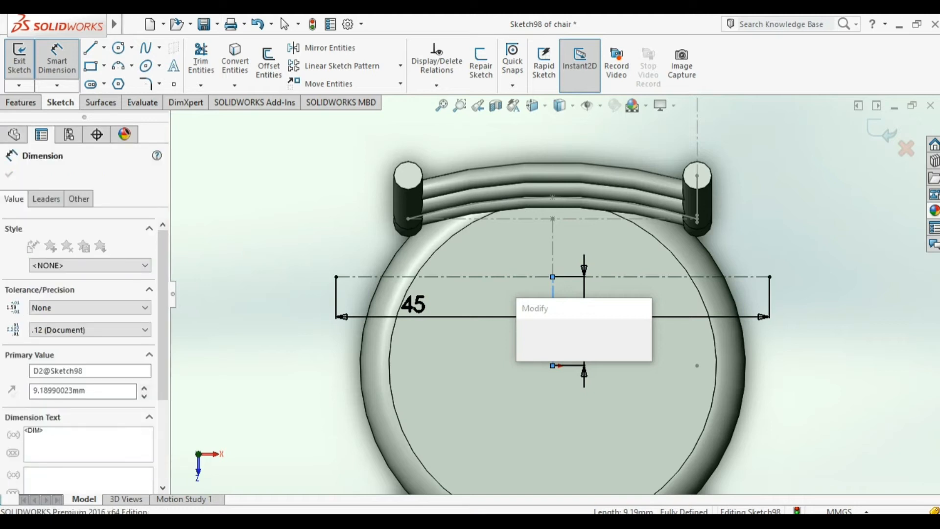
{"action": "type", "text": "30"}
{"action": "key", "text": "Return"}
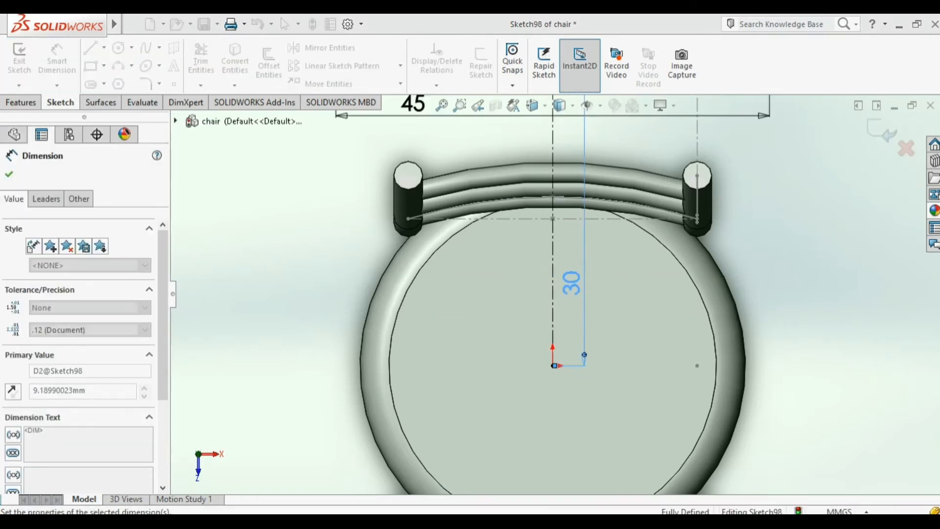
{"action": "left_click", "coordinate": [571, 283]}
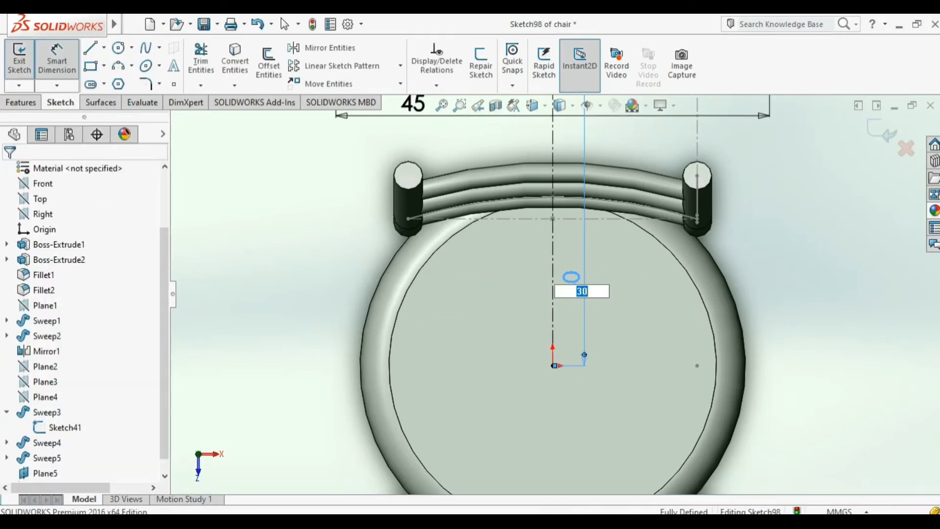
{"action": "key", "text": "Return"}
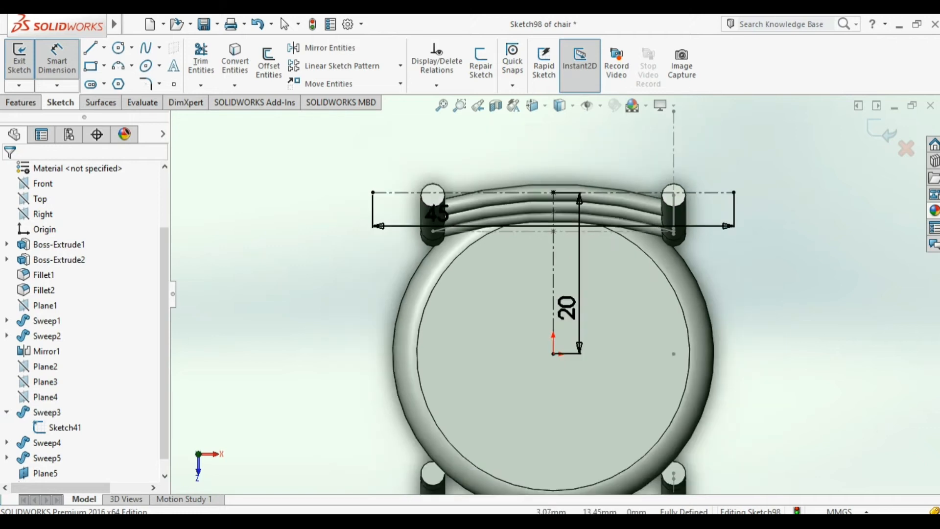
- Draw a three-point arc about 2.7 mm high between the ends of the 45 mm construction line, and place a point at its midpoint
{"action": "scroll", "coordinate": [619, 153], "scroll_direction": "down", "scroll_amount": 2}
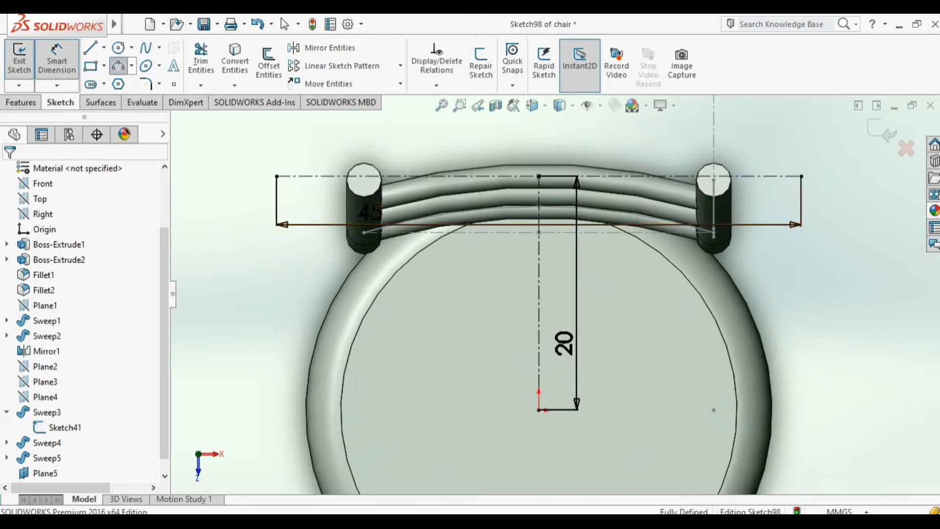
{"action": "left_click", "coordinate": [118, 66]}
{"action": "left_click", "coordinate": [277, 175]}
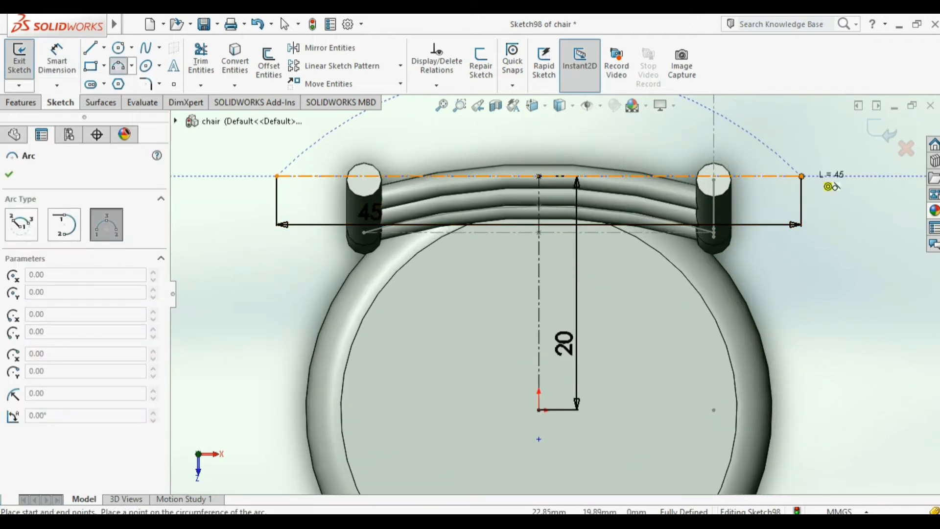
{"action": "left_click", "coordinate": [801, 176]}
{"action": "left_click", "coordinate": [539, 144]}
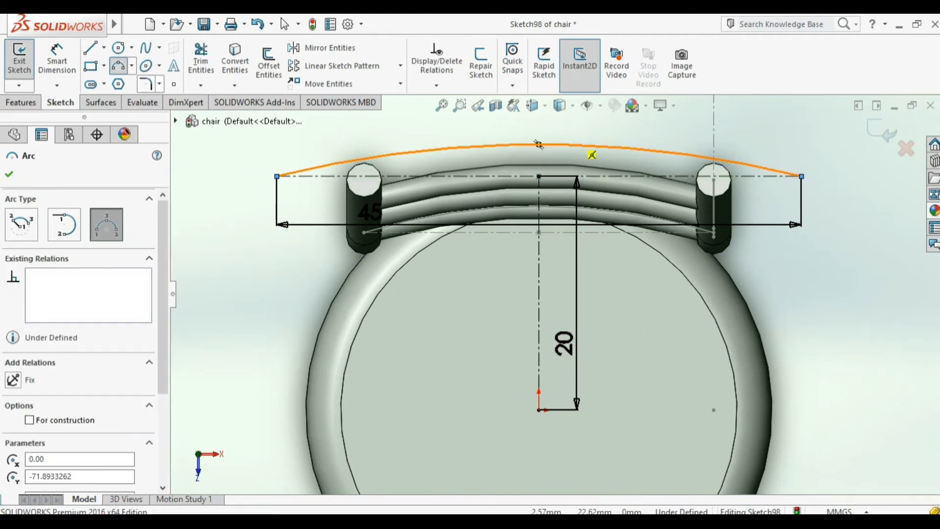
{"action": "key", "text": "Escape"}
{"action": "left_click", "coordinate": [539, 145]}
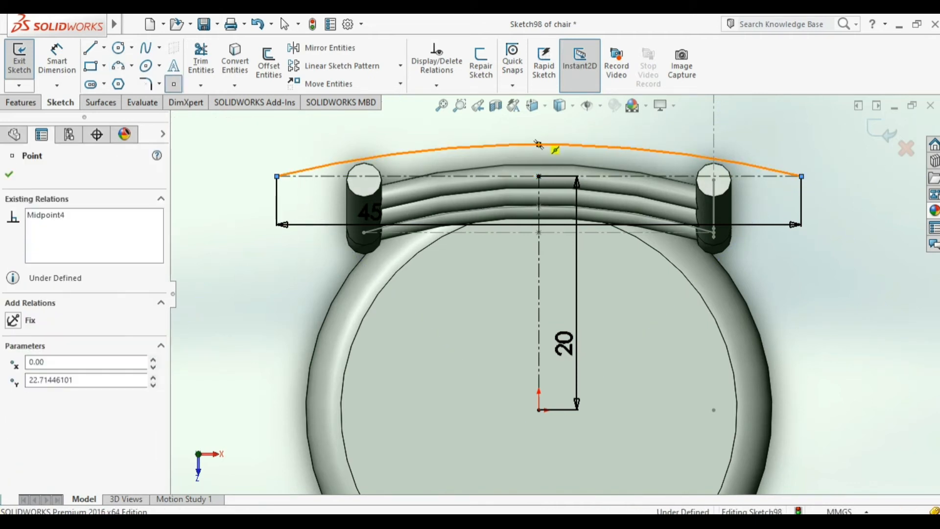
- Dimension the arc's height from its midpoint to the horizontal construction line as 1.5 mm
{"action": "left_click", "coordinate": [57, 59]}
{"action": "left_click", "coordinate": [539, 177]}
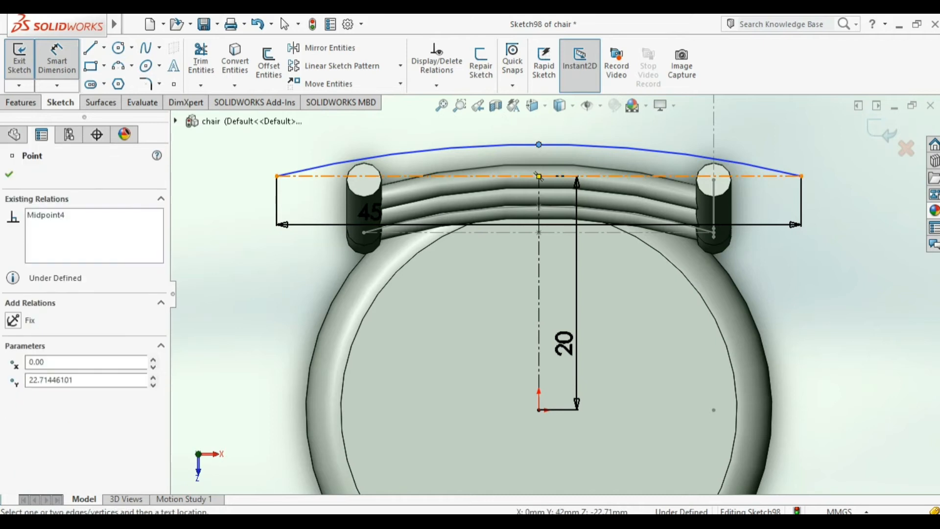
{"action": "left_click", "coordinate": [562, 176]}
{"action": "scroll", "coordinate": [590, 157], "scroll_direction": "up", "scroll_amount": 1}
{"action": "left_click", "coordinate": [601, 139]}
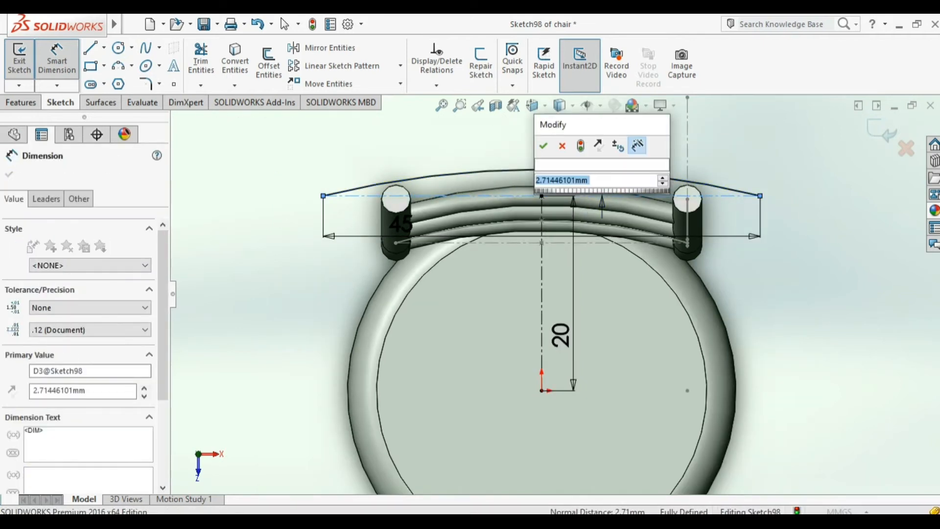
{"action": "type", "text": "1.8"}
{"action": "key", "text": "Return"}
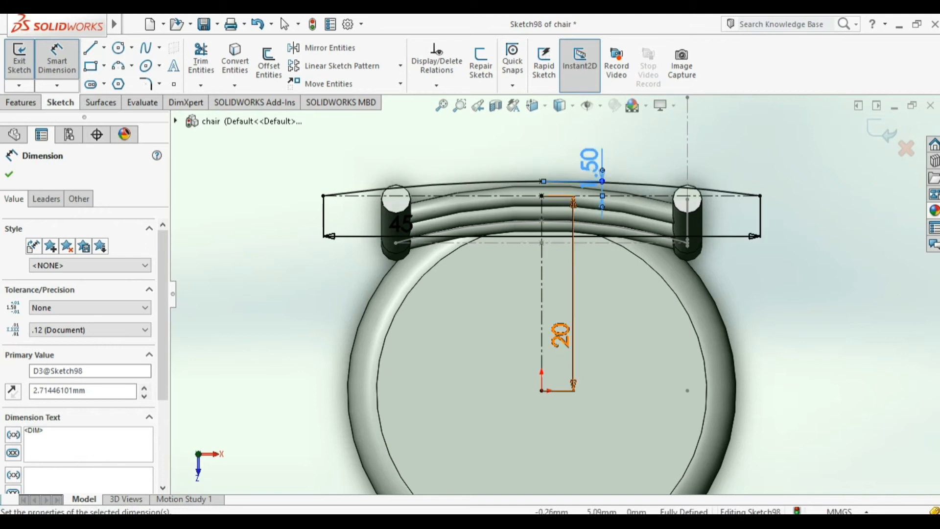
- Set the vertical construction line's length to 19 mm
{"action": "left_click", "coordinate": [561, 336]}
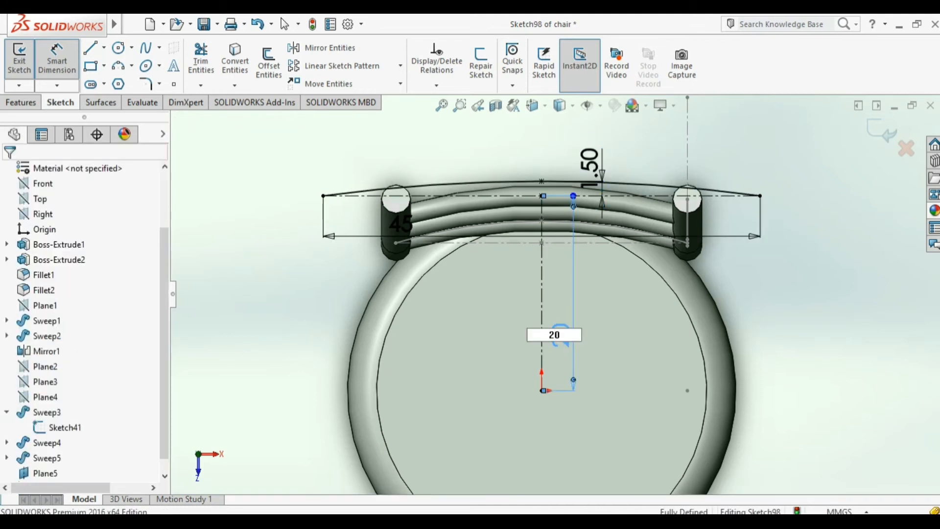
{"action": "type", "text": "19"}
{"action": "key", "text": "Return"}
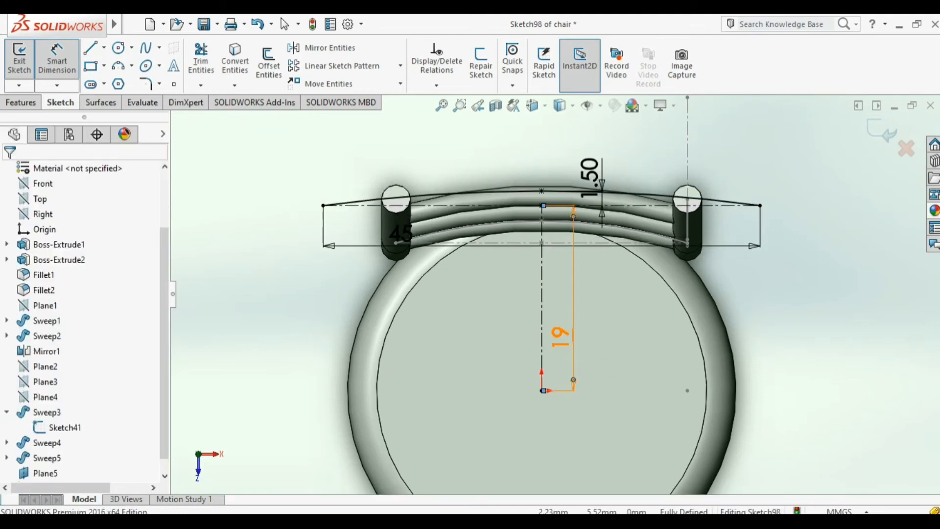
- Set up a boss sweep with a 3.5 mm circular profile along the new arc above the rear tubes
{"action": "left_click", "coordinate": [20, 102]}
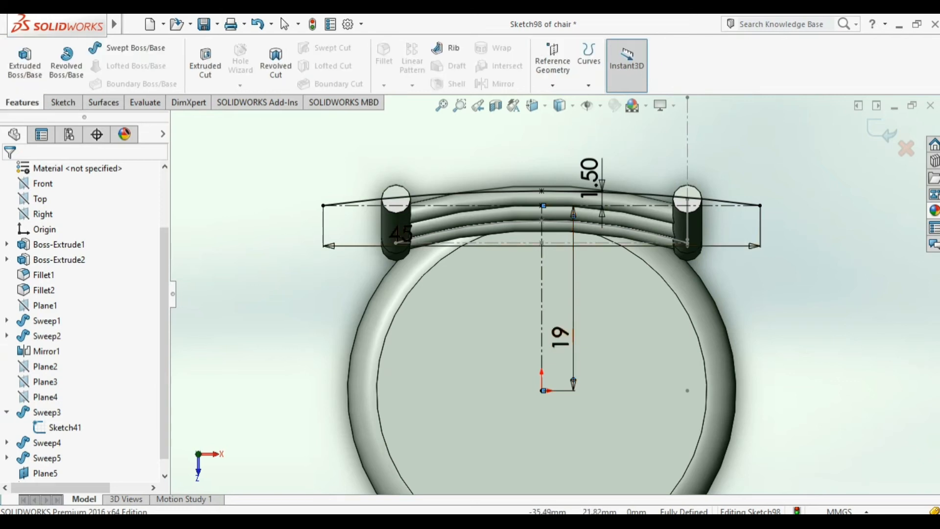
{"action": "left_click", "coordinate": [135, 48]}
{"action": "left_click", "coordinate": [136, 47]}
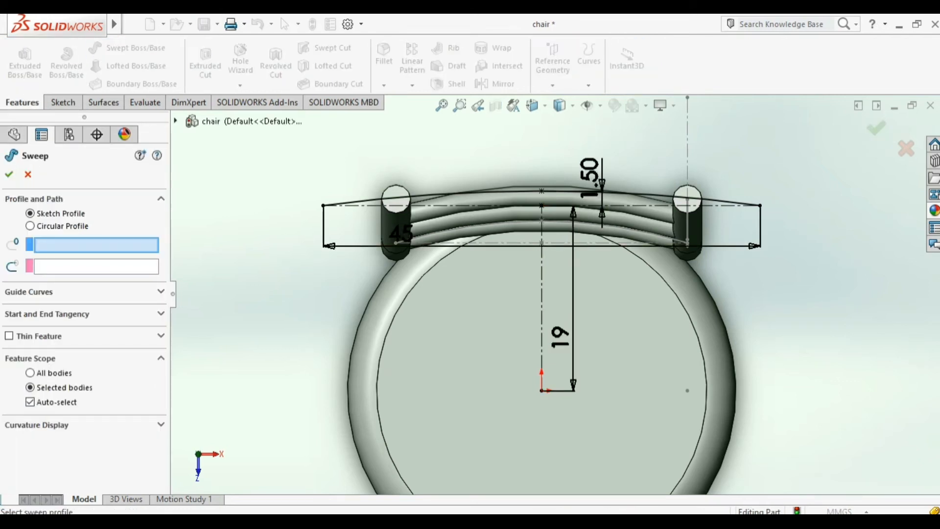
{"action": "left_click", "coordinate": [29, 226]}
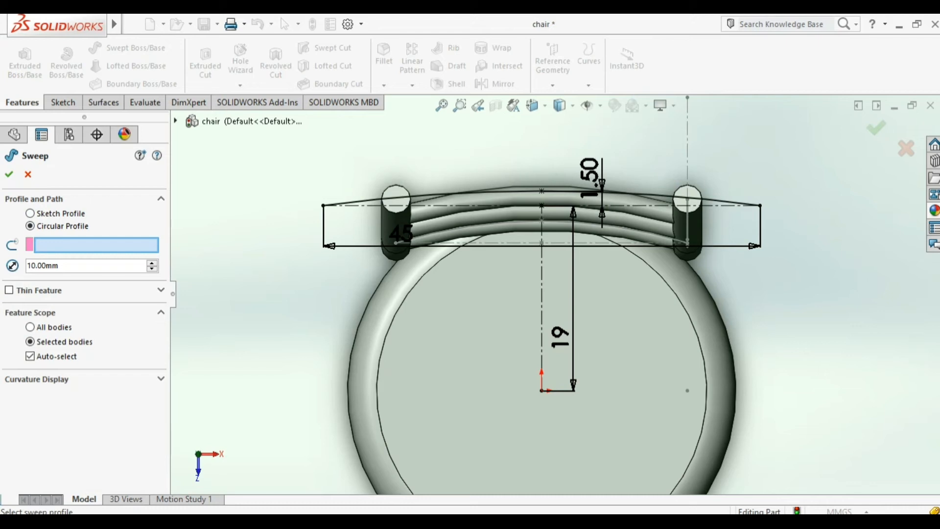
{"action": "type", "text": "3.5"}
{"action": "key", "text": "Return"}
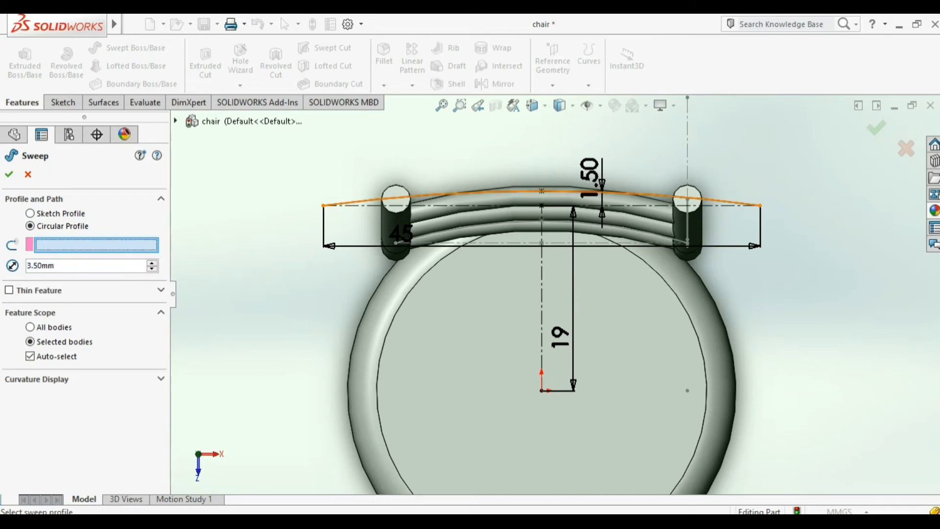
{"action": "left_click", "coordinate": [352, 202]}
- Turn off automatic body selection, limit the sweep's feature scope to the Sweep5 tube frame body, and create the top rail
{"action": "left_click", "coordinate": [30, 378]}
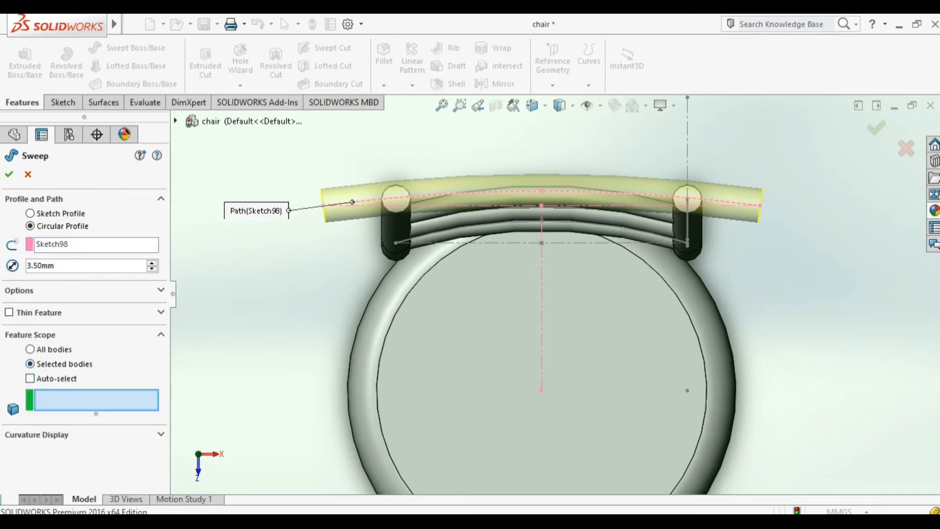
{"action": "left_click", "coordinate": [395, 252]}
{"action": "middle_click_drag", "start_coordinate": [396, 252], "coordinate": [494, 294]}
{"action": "scroll", "coordinate": [494, 293], "scroll_direction": "up", "scroll_amount": 6}
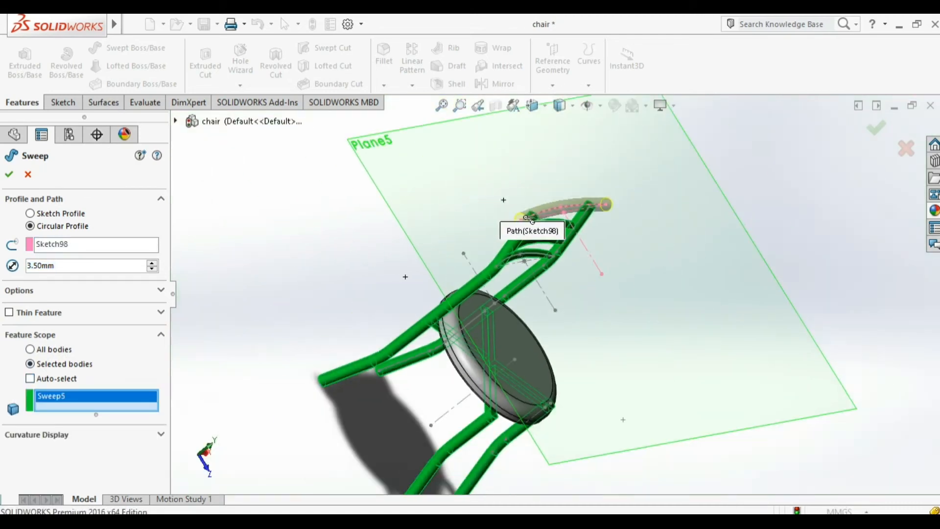
{"action": "scroll", "coordinate": [576, 190], "scroll_direction": "down", "scroll_amount": 10}
{"action": "middle_click_drag", "start_coordinate": [707, 374], "coordinate": [577, 380]}
{"action": "scroll", "coordinate": [370, 169], "scroll_direction": "up", "scroll_amount": 8}
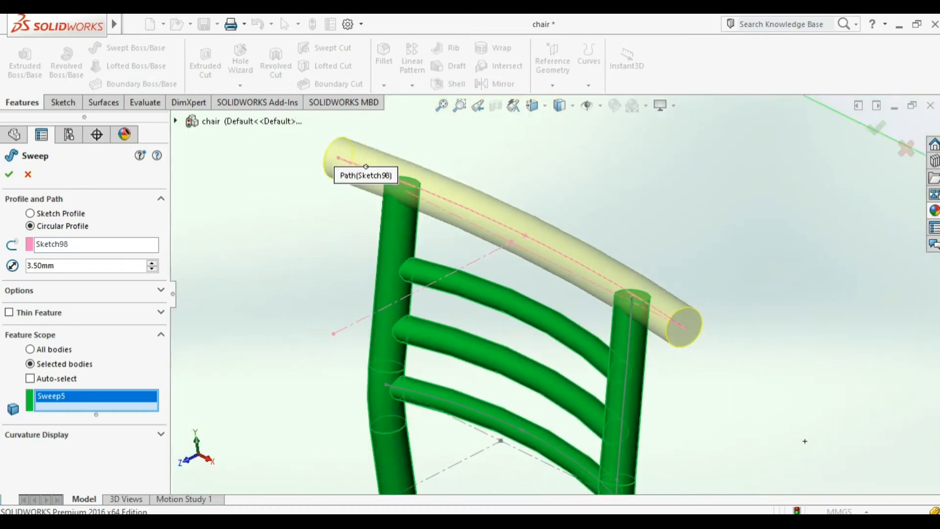
{"action": "key", "text": "Return"}
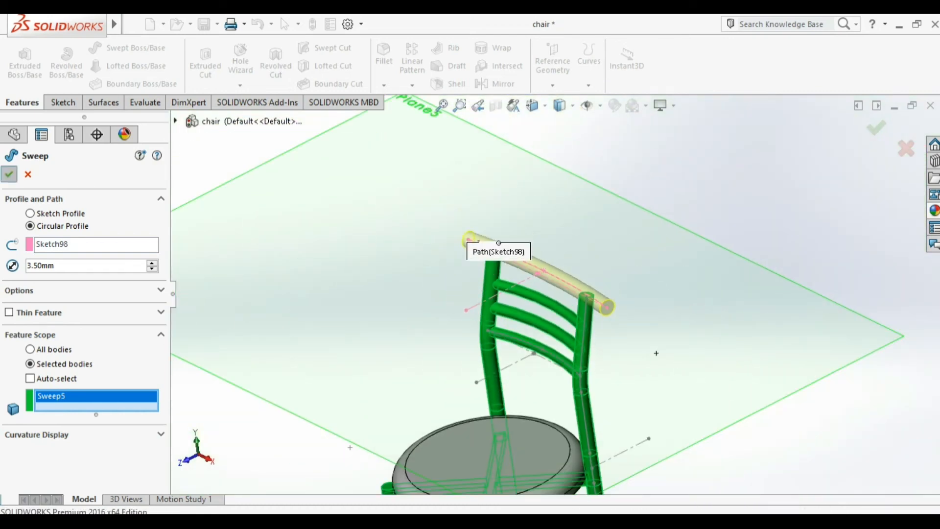
- Hide Plane5 at the top of the backrest
{"action": "scroll", "coordinate": [365, 283], "scroll_direction": "up", "scroll_amount": 5}
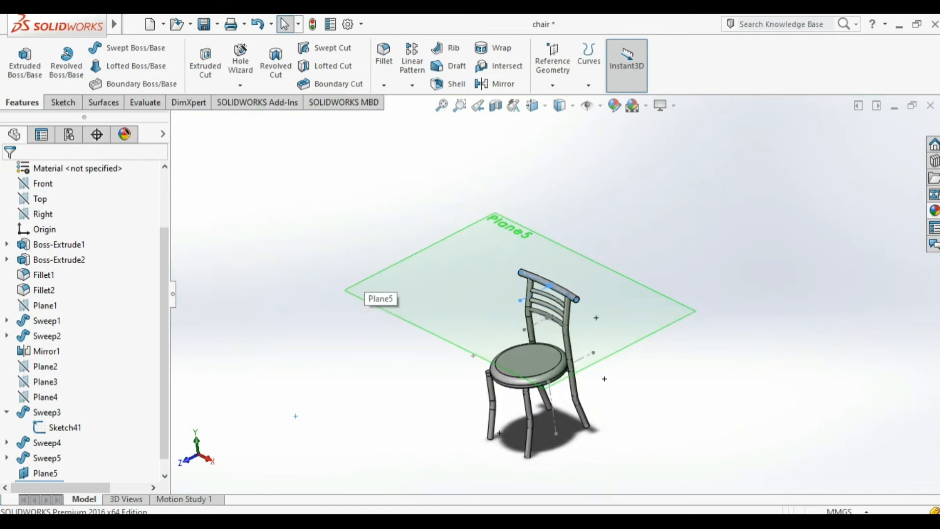
{"action": "left_click", "coordinate": [495, 230]}
{"action": "left_click", "coordinate": [474, 224]}
{"action": "scroll", "coordinate": [535, 346], "scroll_direction": "down", "scroll_amount": 4}
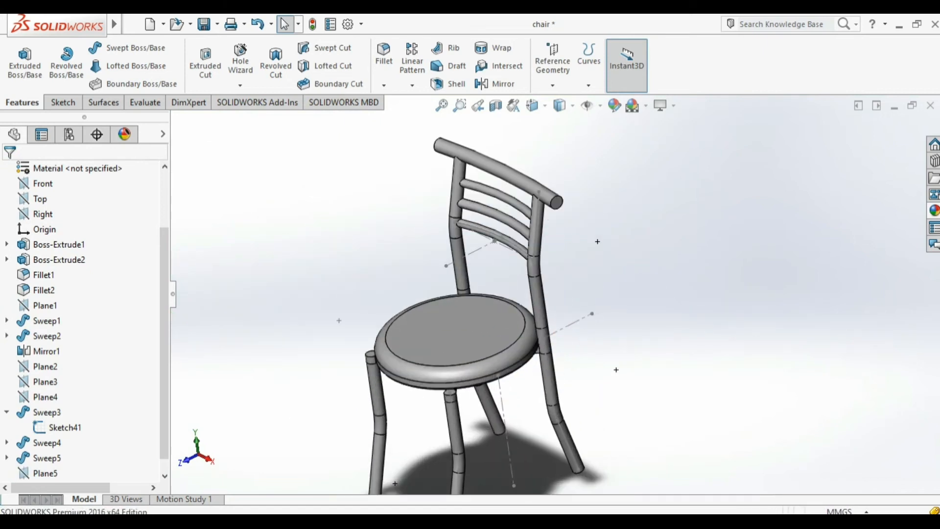
- Hide the remaining construction sketches around the seat and backrest
{"action": "left_click", "coordinate": [568, 325]}
{"action": "left_click", "coordinate": [623, 279]}
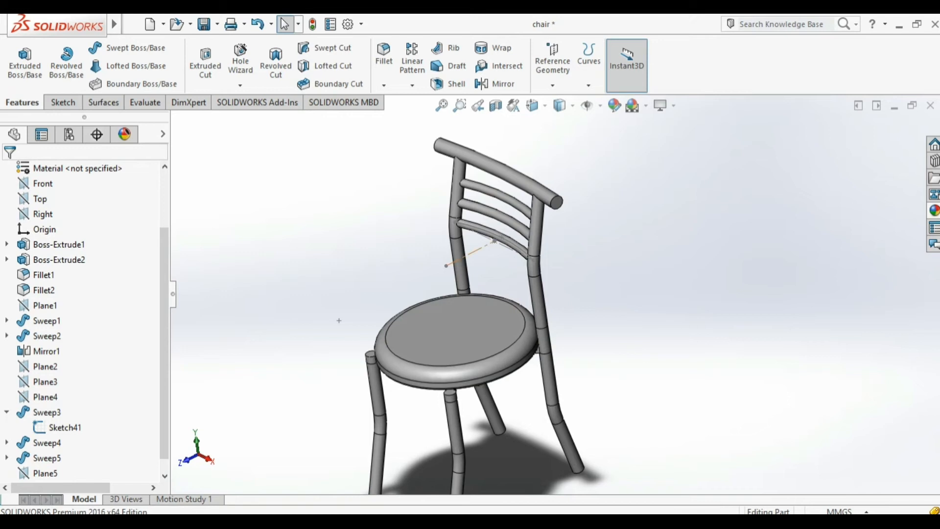
{"action": "left_click", "coordinate": [494, 241]}
{"action": "left_click", "coordinate": [539, 202]}
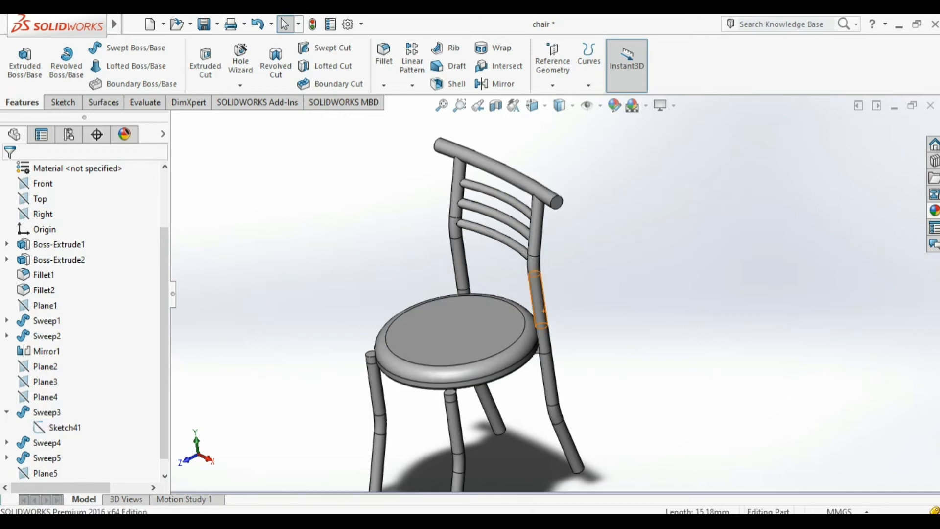
- Start a new sketch on the Top plane, viewed squarely from below the chair
{"action": "scroll", "coordinate": [553, 301], "scroll_direction": "up", "scroll_amount": 4}
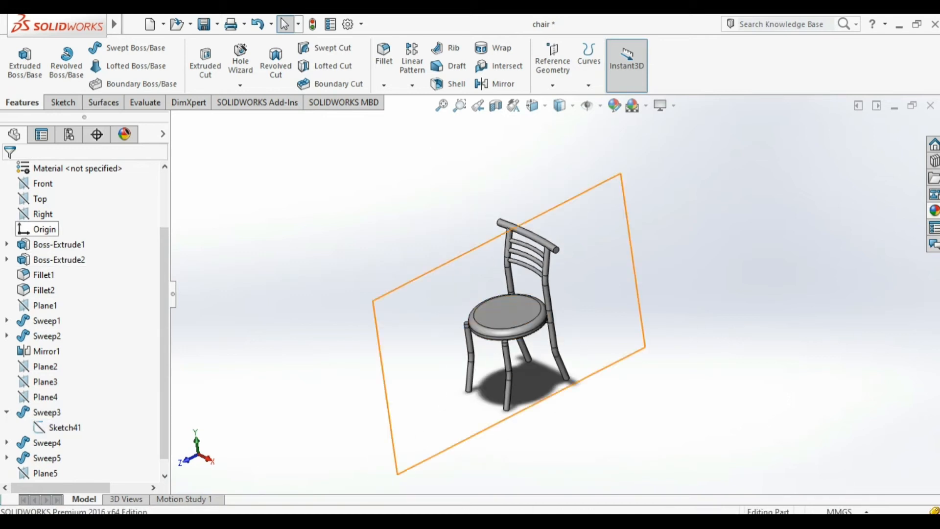
{"action": "left_click", "coordinate": [39, 198]}
{"action": "left_click", "coordinate": [55, 181]}
{"action": "key", "text": "ctrl+8"}
{"action": "key", "text": "ctrl+8"}
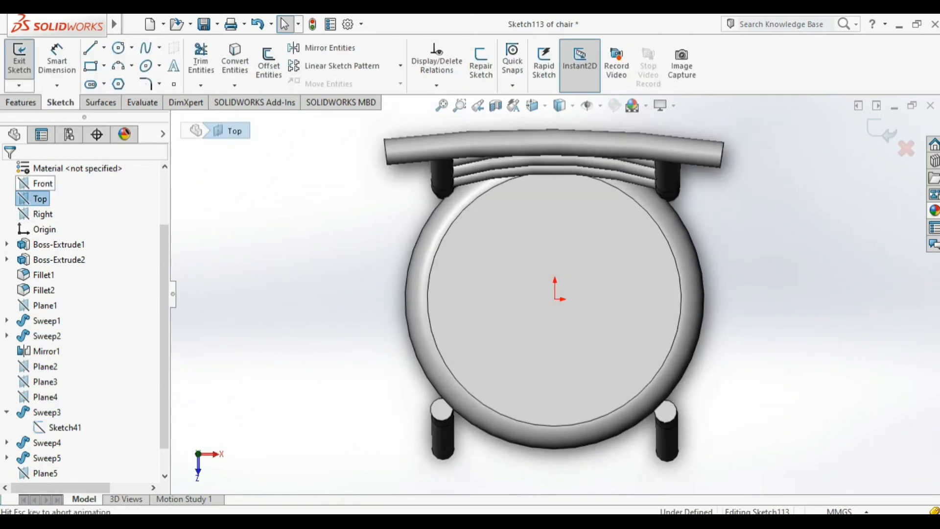
{"action": "scroll", "coordinate": [556, 295], "scroll_direction": "up", "scroll_amount": 2}
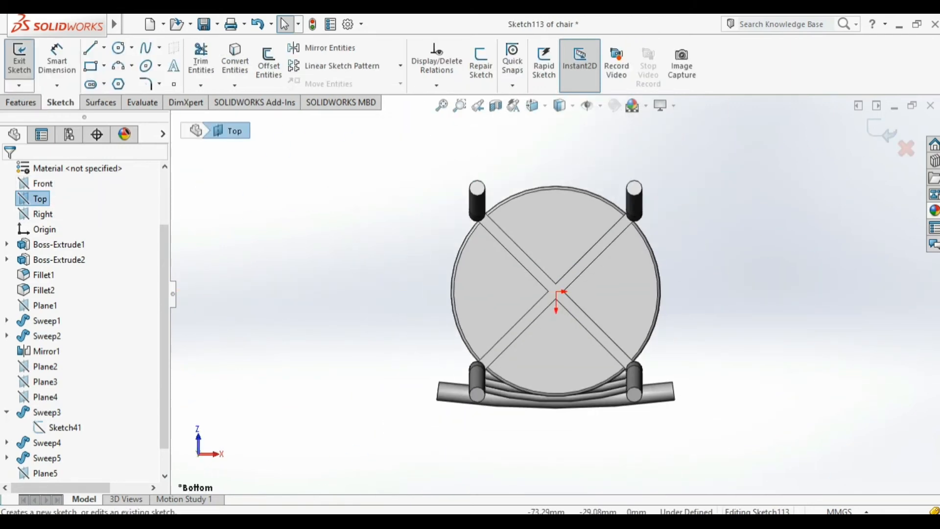
- Draw a circle about 5.7 mm in diameter centred on the foot of the front leg on the positive X side
{"action": "left_click", "coordinate": [118, 48]}
{"action": "scroll", "coordinate": [665, 167], "scroll_direction": "down", "scroll_amount": 4}
{"action": "scroll", "coordinate": [632, 225], "scroll_direction": "up", "scroll_amount": 4}
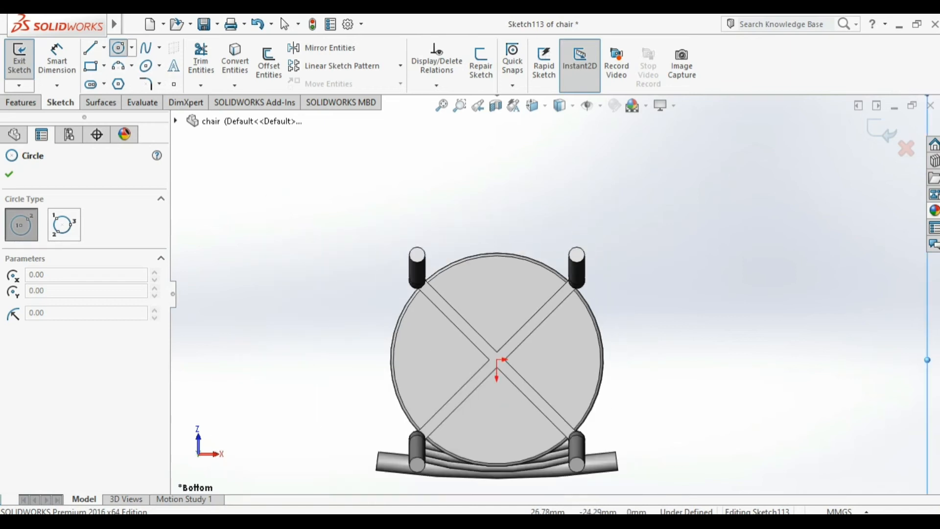
{"action": "scroll", "coordinate": [599, 280], "scroll_direction": "down", "scroll_amount": 4}
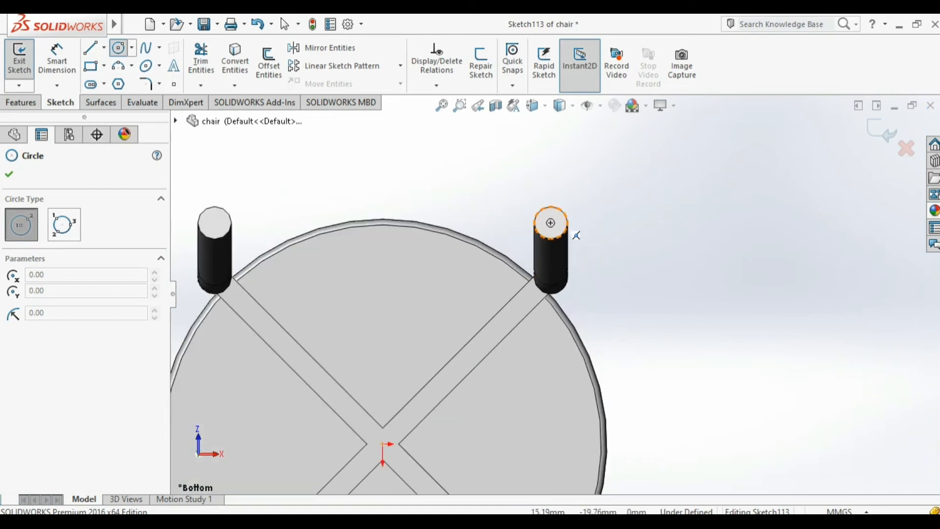
{"action": "scroll", "coordinate": [550, 222], "scroll_direction": "down", "scroll_amount": 3}
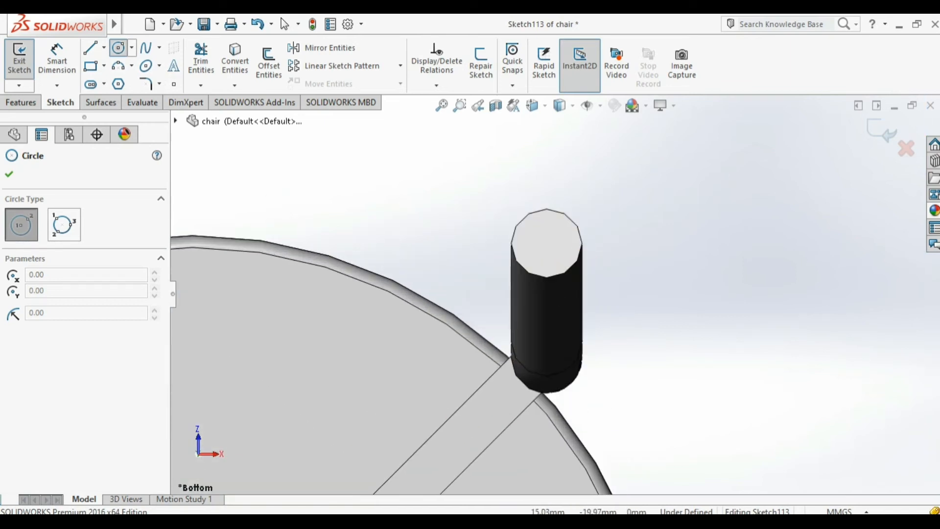
{"action": "left_click", "coordinate": [546, 239]}
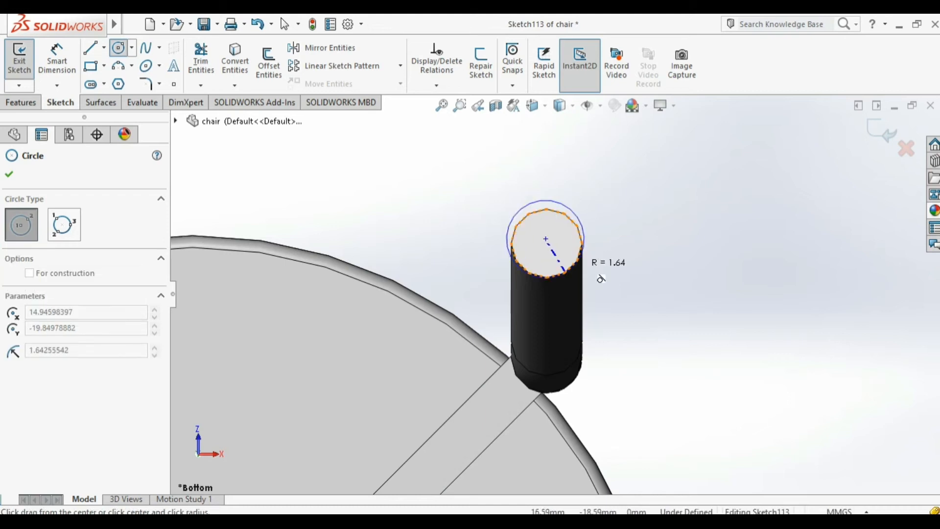
{"action": "left_click", "coordinate": [595, 278]}
{"action": "scroll", "coordinate": [558, 294], "scroll_direction": "up", "scroll_amount": 6}
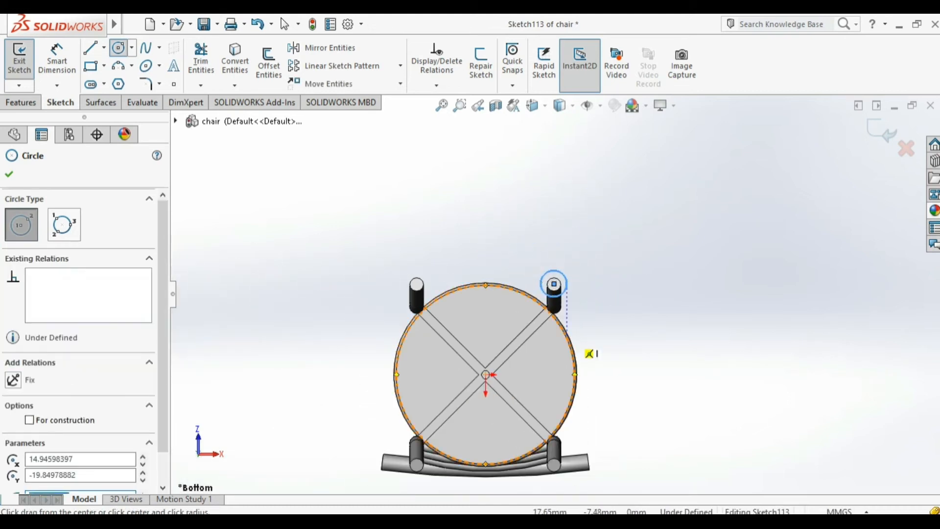
{"action": "scroll", "coordinate": [587, 315], "scroll_direction": "down", "scroll_amount": 2}
{"action": "scroll", "coordinate": [585, 312], "scroll_direction": "down", "scroll_amount": 2}
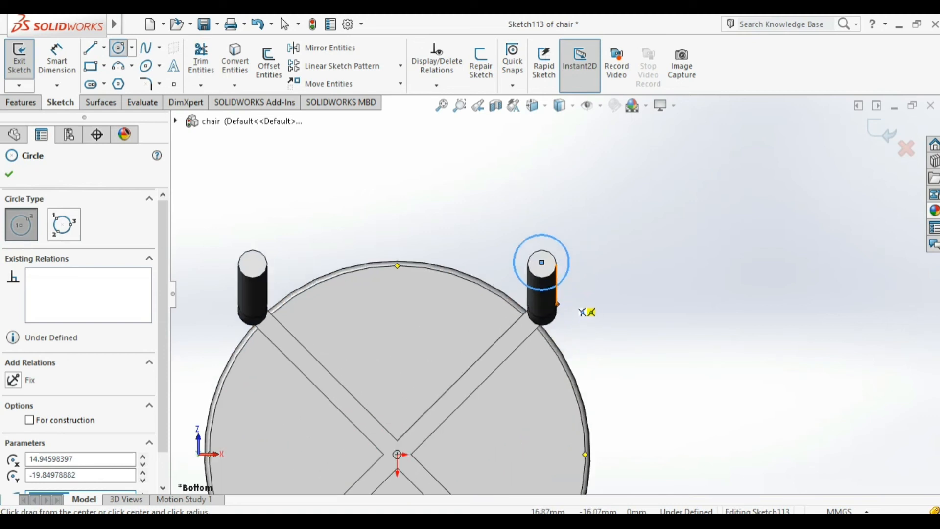
{"action": "scroll", "coordinate": [560, 299], "scroll_direction": "down", "scroll_amount": 2}
{"action": "key", "text": "Escape"}
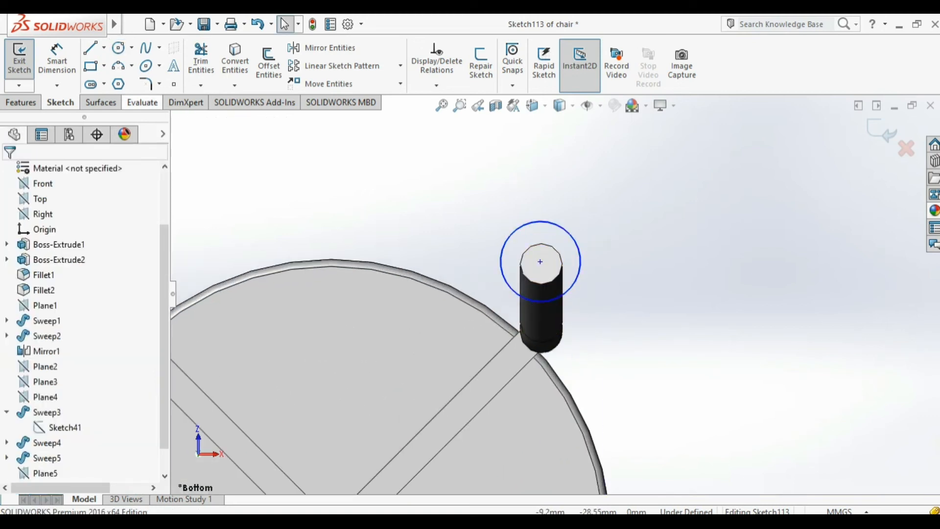
- Dimension the circle around the front leg's foot to a diameter of 3.7 mm
{"action": "left_click", "coordinate": [58, 59]}
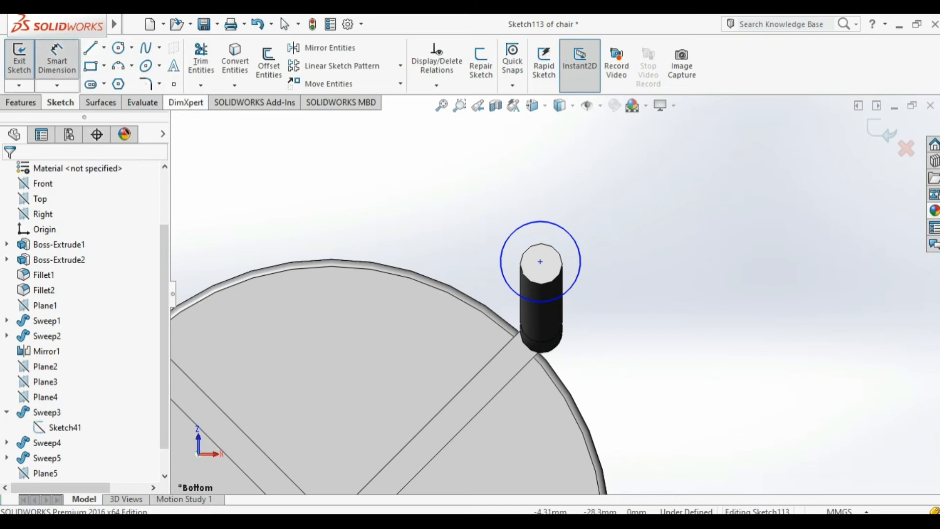
{"action": "left_click", "coordinate": [578, 245]}
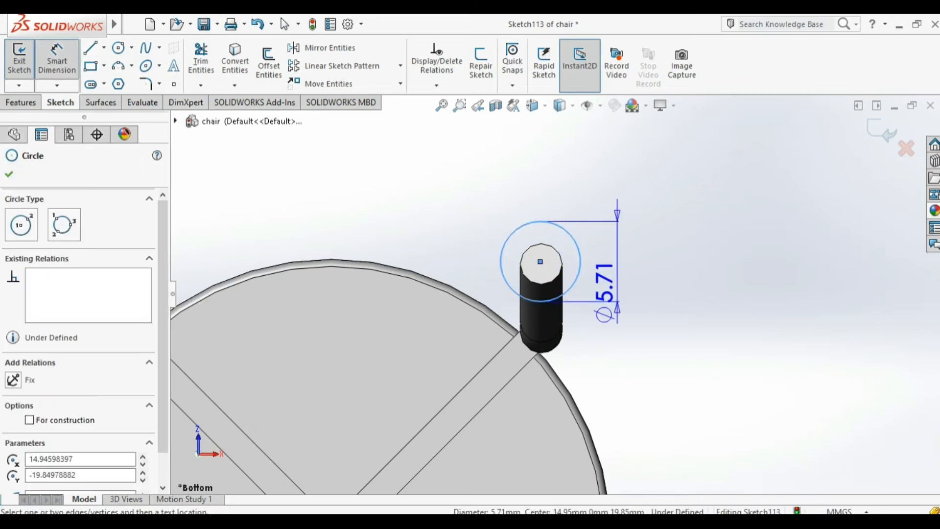
{"action": "left_click", "coordinate": [616, 284]}
{"action": "type", "text": "3.3"}
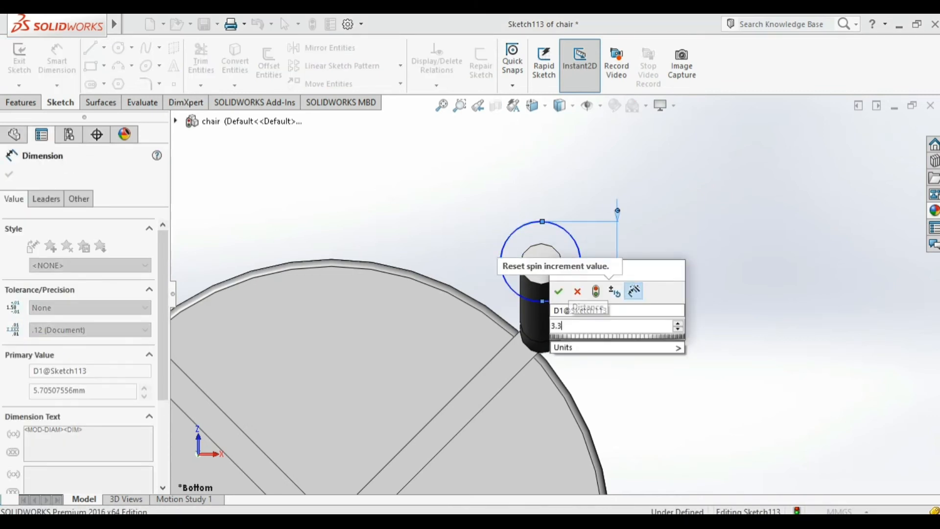
{"action": "key", "text": "BackSpace"}
{"action": "type", "text": "7"}
{"action": "key", "text": "Return"}
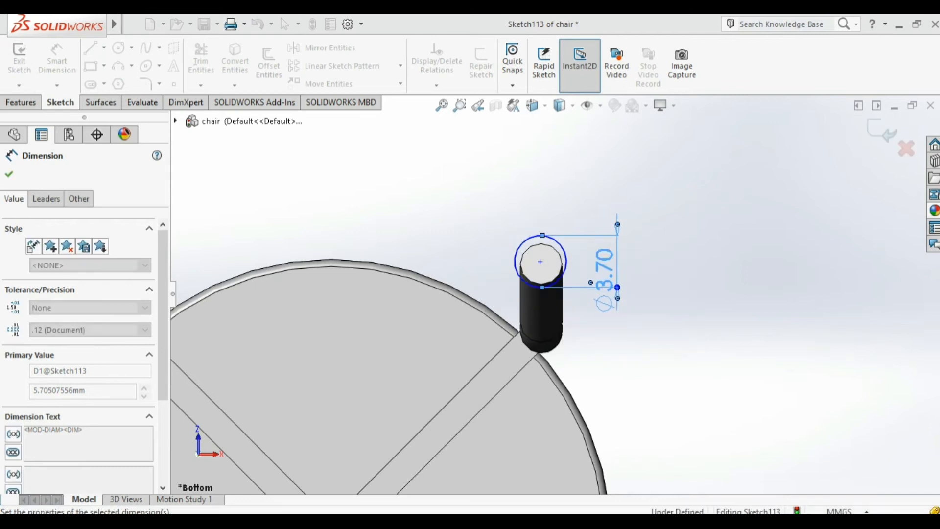
- Make the sketched circle concentric with the round end edge of the front leg
{"action": "scroll", "coordinate": [598, 261], "scroll_direction": "down", "scroll_amount": 4}
{"action": "key", "text": "Escape"}
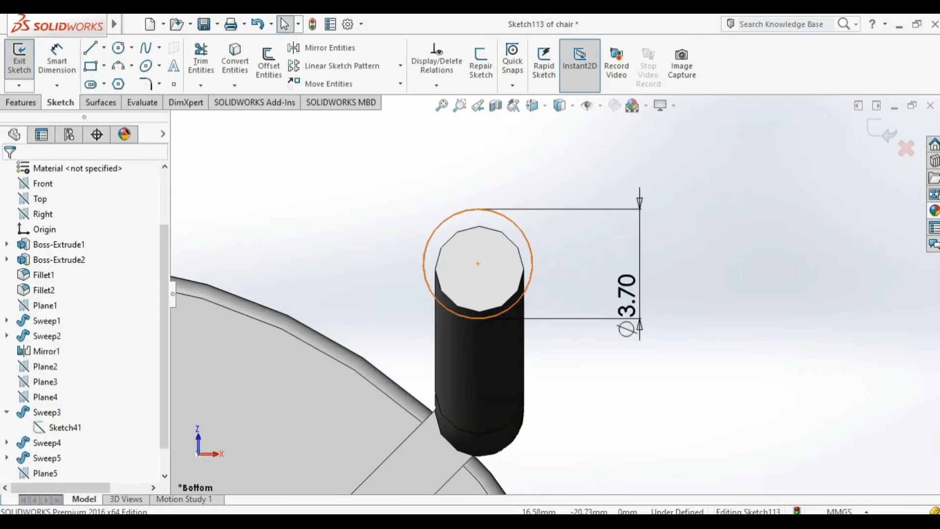
{"action": "left_click", "coordinate": [528, 243]}
{"action": "left_click", "coordinate": [435, 269], "text": "ctrl"}
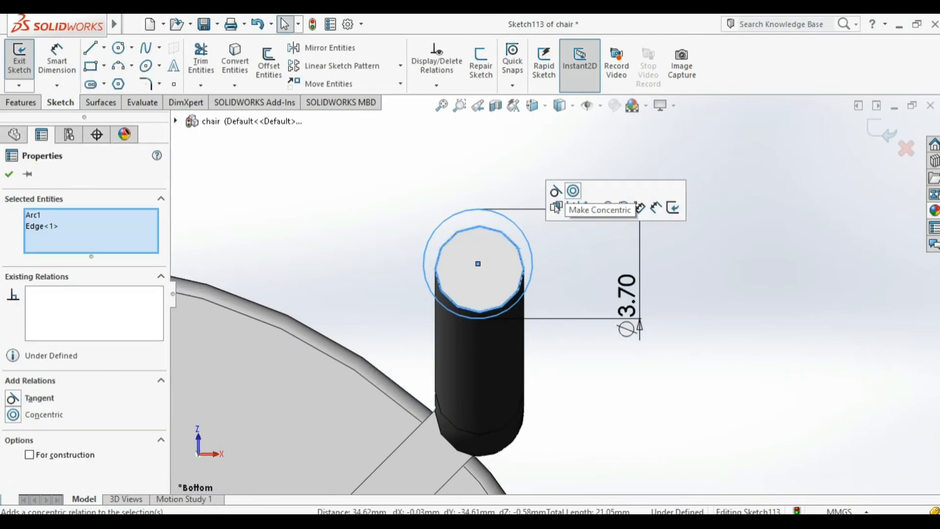
{"action": "left_click", "coordinate": [574, 191]}
{"action": "key", "text": "Escape"}
- Set the diameter of the circle around the leg's foot to 3.5 mm
{"action": "left_click", "coordinate": [629, 304]}
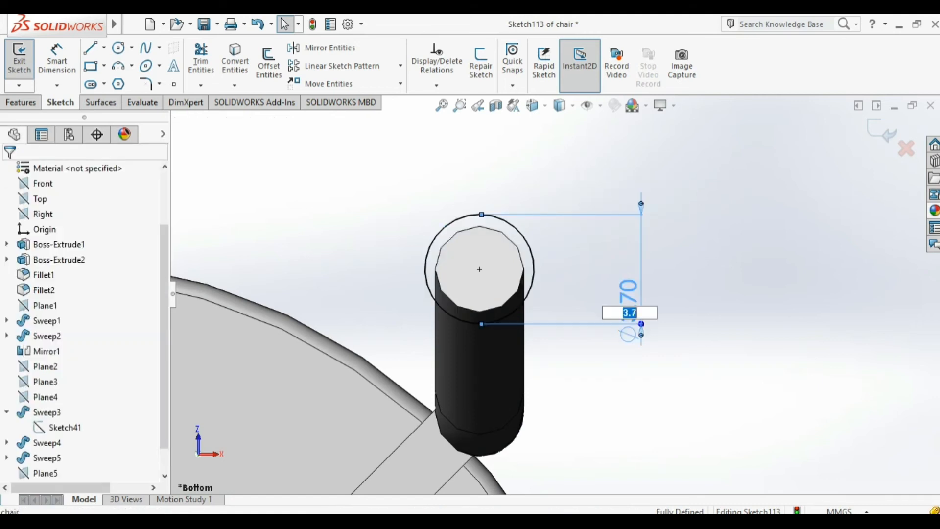
{"action": "key", "text": "Return"}
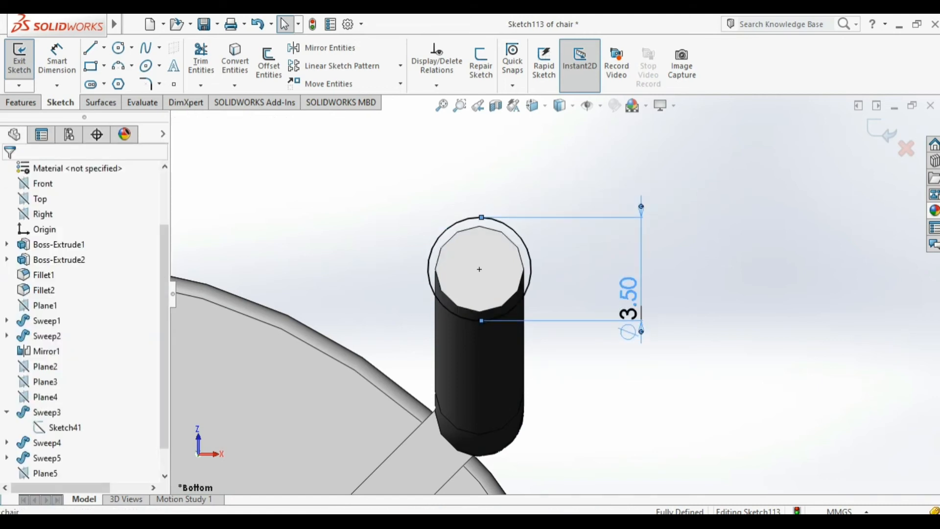
{"action": "scroll", "coordinate": [558, 295], "scroll_direction": "down", "scroll_amount": 5}
{"action": "scroll", "coordinate": [557, 293], "scroll_direction": "down", "scroll_amount": 2}
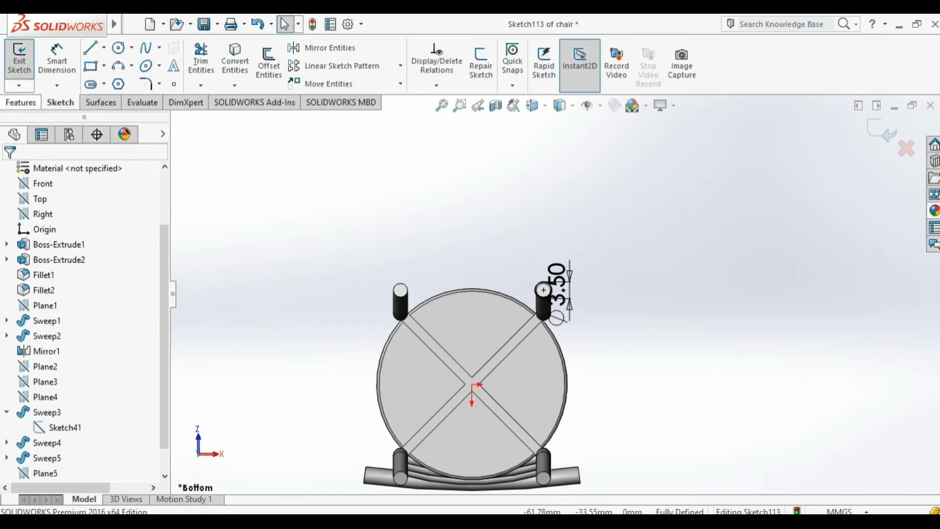
- Begin a boss extrusion of the circle, starting from a 35 mm offset reversed towards the foot of the leg
{"action": "left_click", "coordinate": [20, 102]}
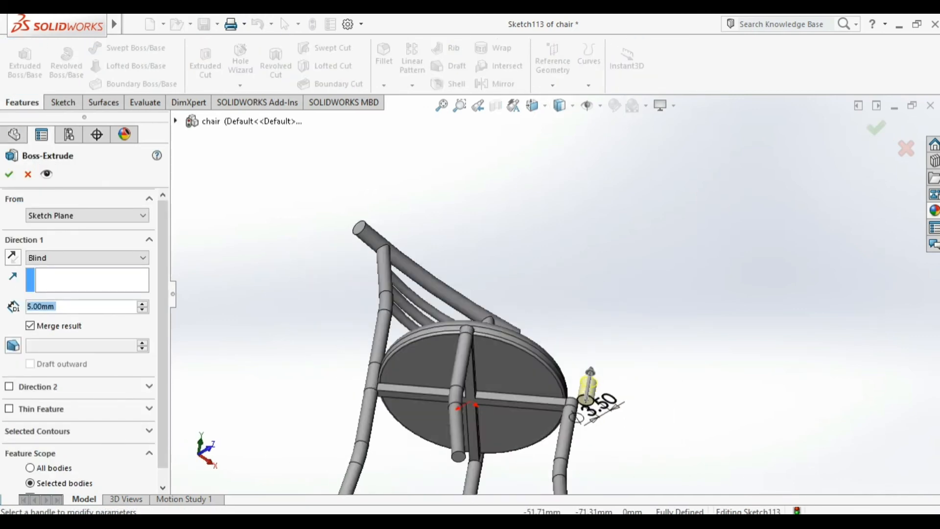
{"action": "left_click", "coordinate": [87, 215]}
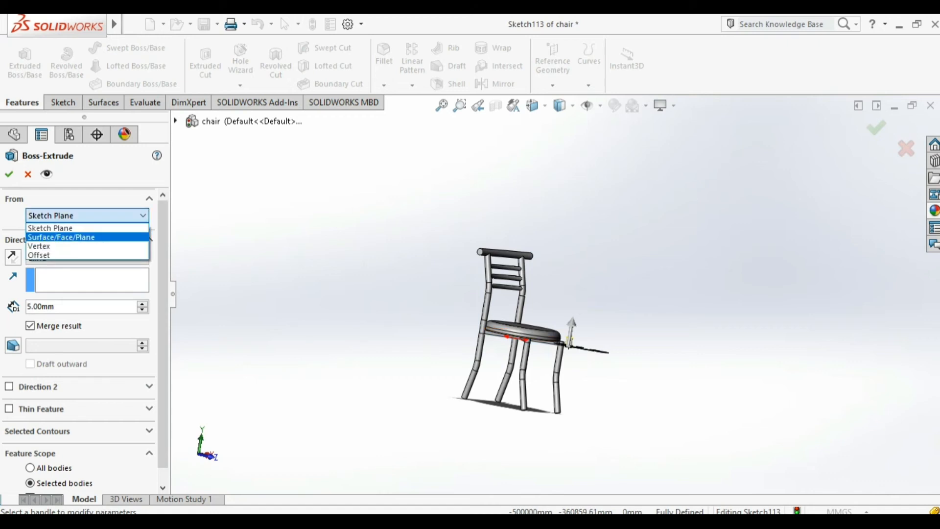
{"action": "left_click", "coordinate": [83, 251]}
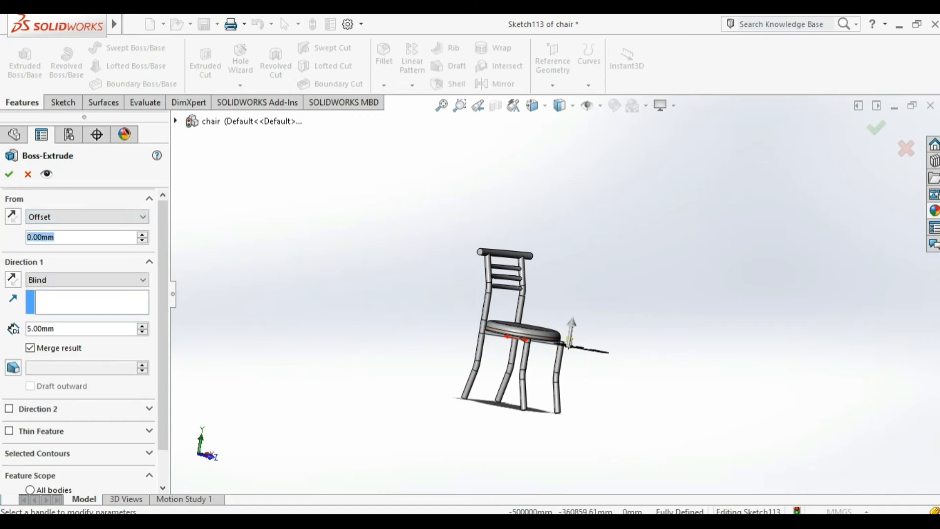
{"action": "type", "text": "35"}
{"action": "key", "text": "Return"}
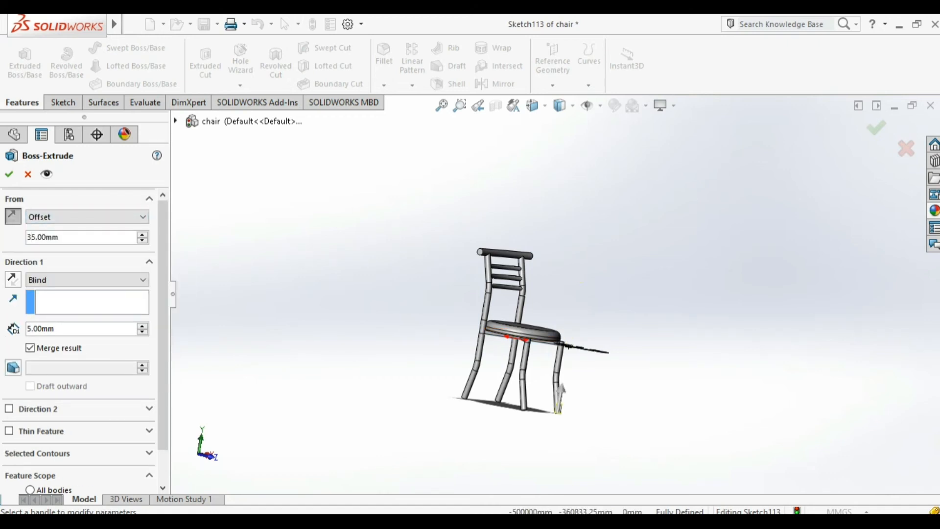
- Set the extrusion's start offset to 36 mm and its blind depth to 2 mm
{"action": "scroll", "coordinate": [561, 416], "scroll_direction": "down", "scroll_amount": 10}
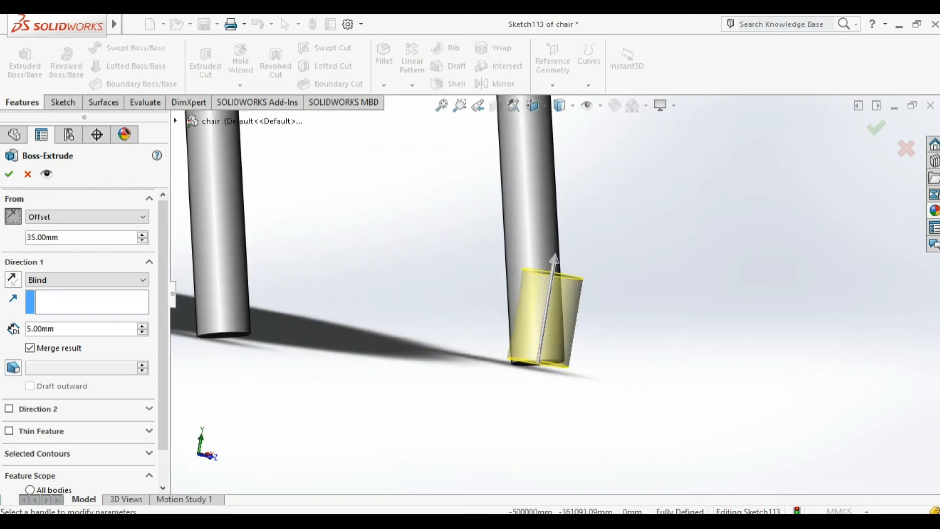
{"action": "type", "text": "3"}
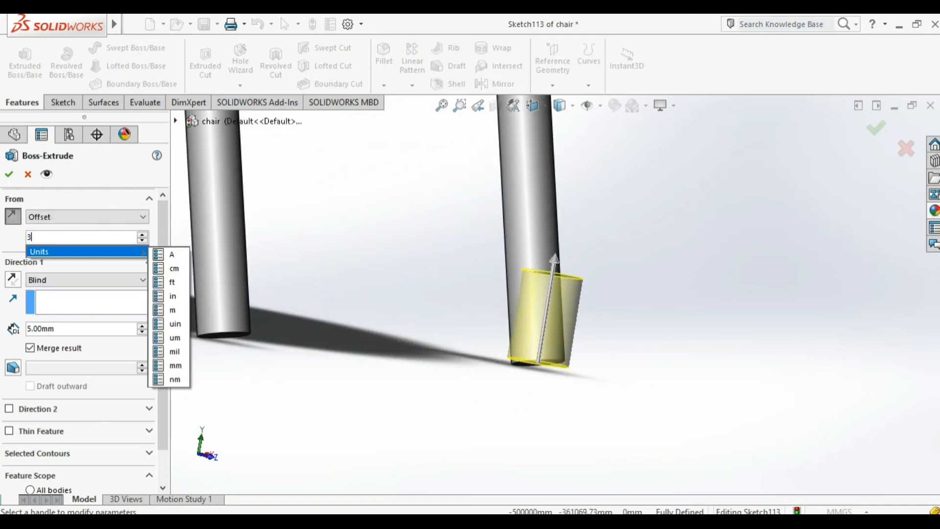
{"action": "type", "text": "6"}
{"action": "key", "text": "Return"}
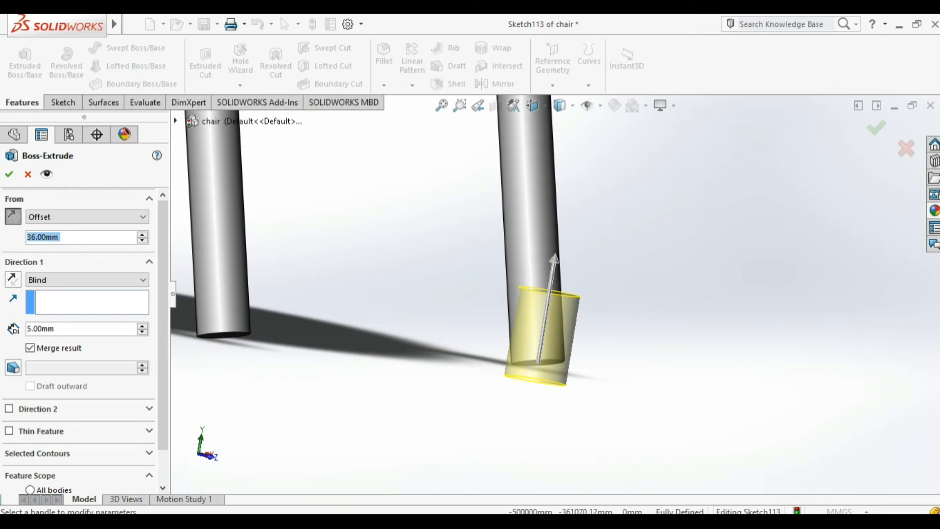
{"action": "type", "text": "2"}
{"action": "key", "text": "Return"}
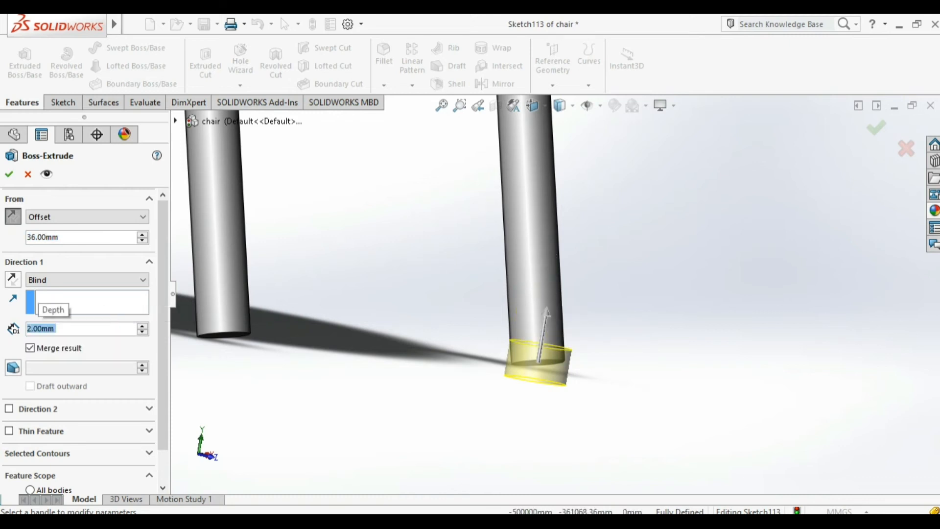
{"action": "scroll", "coordinate": [534, 377], "scroll_direction": "down", "scroll_amount": 8}
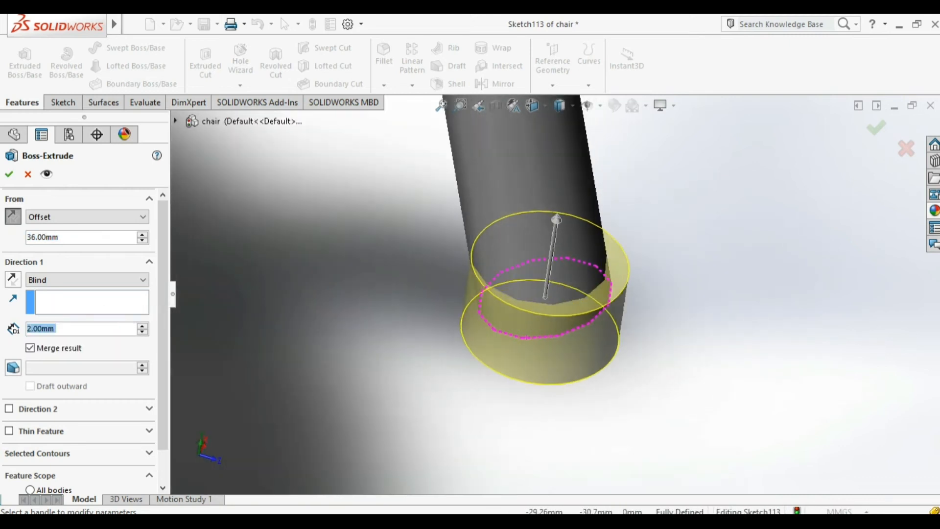
{"action": "scroll", "coordinate": [559, 294], "scroll_direction": "up", "scroll_amount": 5}
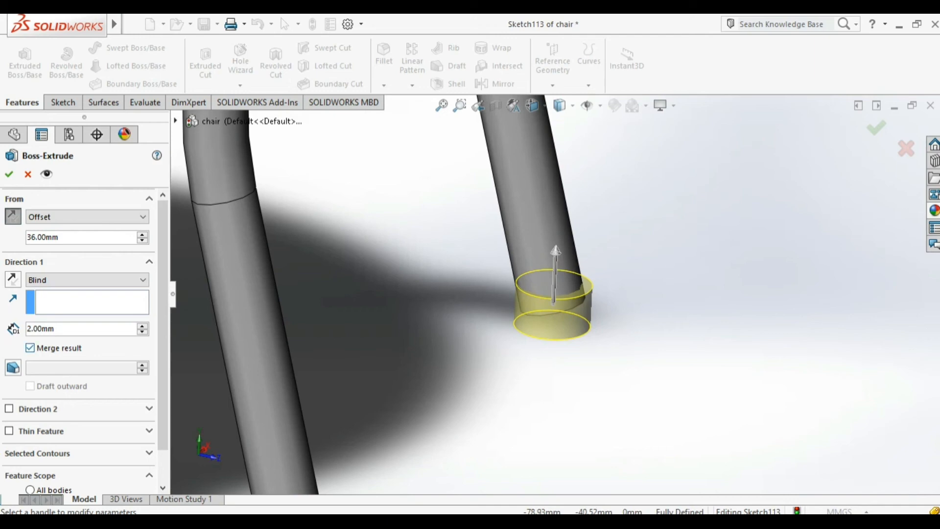
- Turn off Merge result, set the start offset to 35.5 mm and complete the foot extrusion
{"action": "left_click", "coordinate": [30, 349]}
{"action": "scroll", "coordinate": [578, 264], "scroll_direction": "down", "scroll_amount": 4}
{"action": "middle_click_drag", "start_coordinate": [509, 298], "coordinate": [531, 306]}
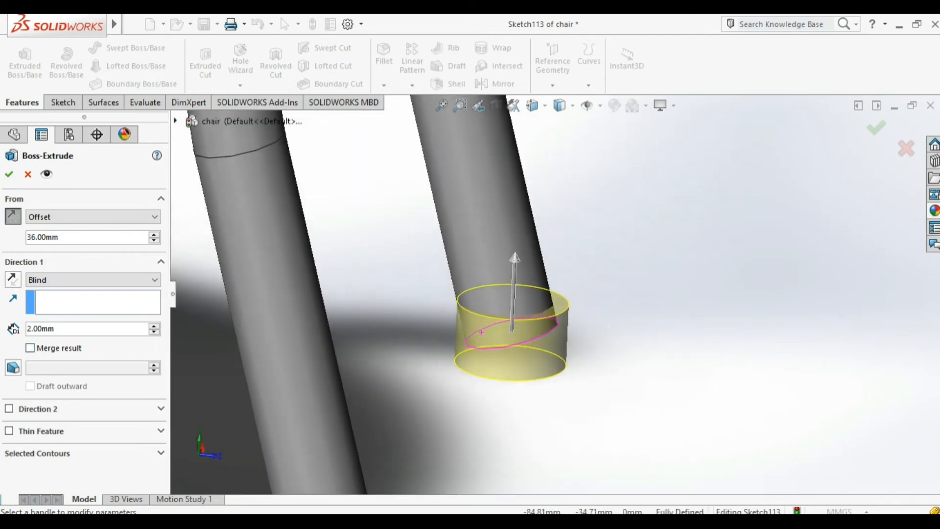
{"action": "middle_click_drag", "start_coordinate": [510, 235], "coordinate": [503, 225]}
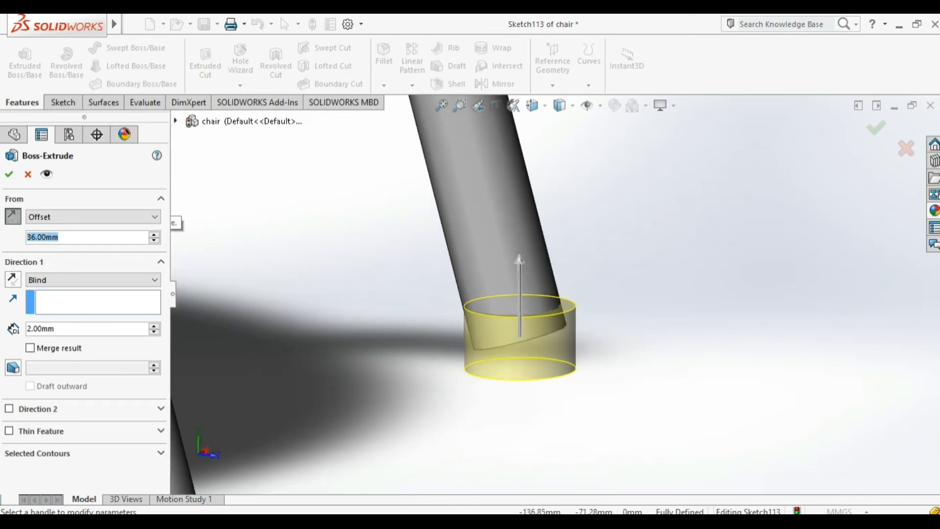
{"action": "type", "text": "35.5"}
{"action": "key", "text": "Return"}
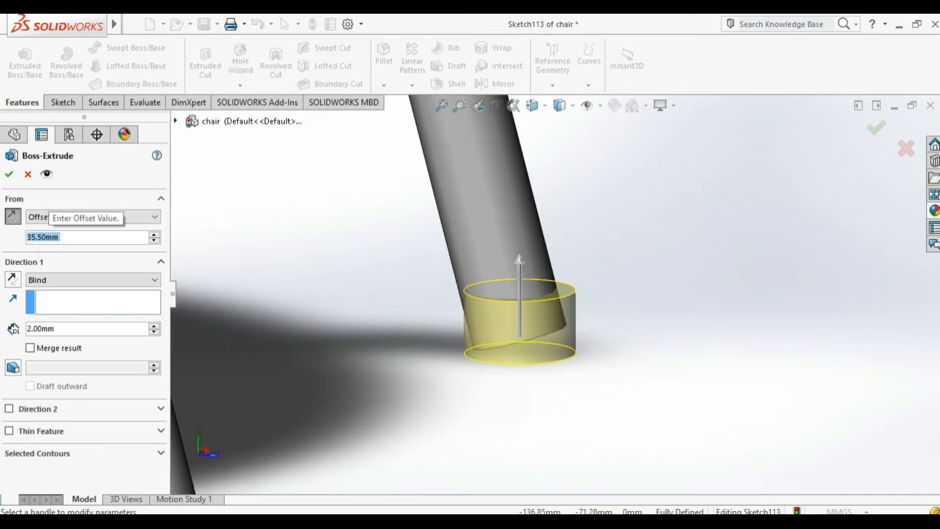
{"action": "scroll", "coordinate": [556, 294], "scroll_direction": "up", "scroll_amount": 3}
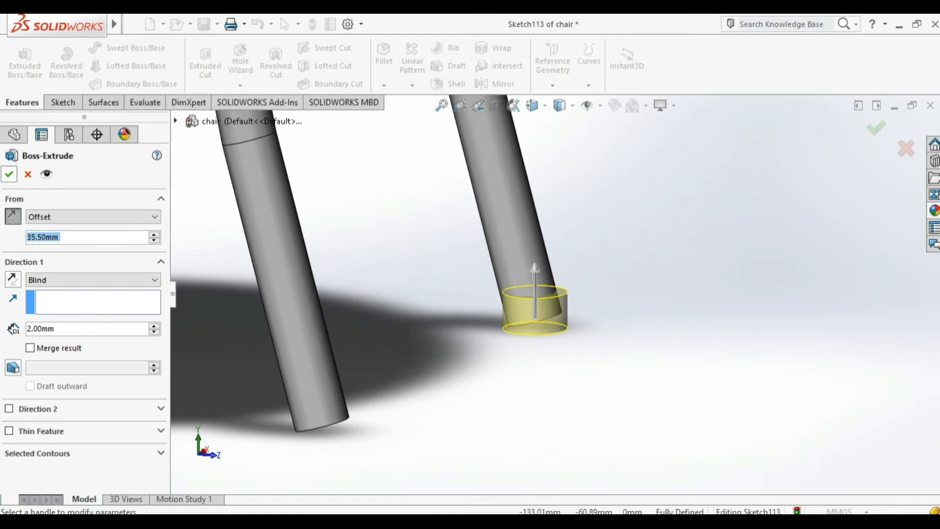
{"action": "left_click", "coordinate": [9, 174]}
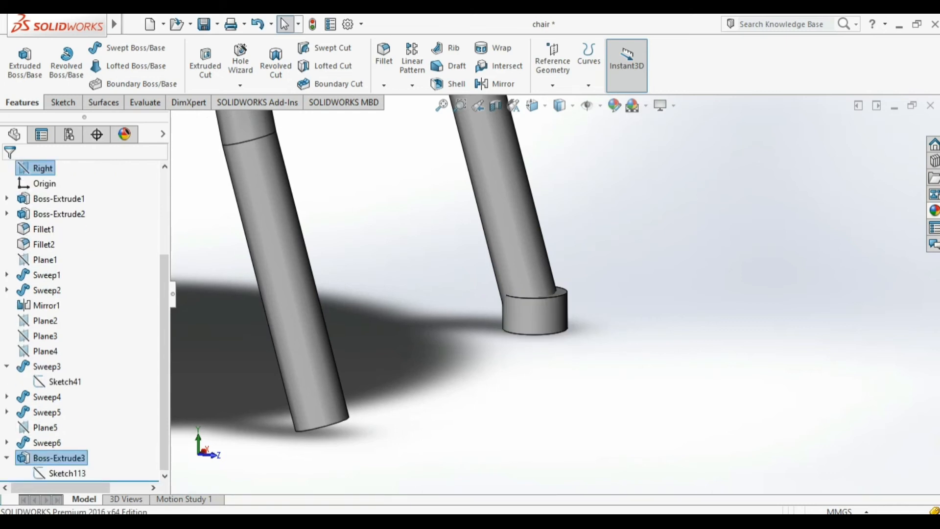
- Edit the foot extrusion's sketch, set the circle's diameter to 3.7 mm and rebuild the foot
{"action": "left_click", "coordinate": [67, 474]}
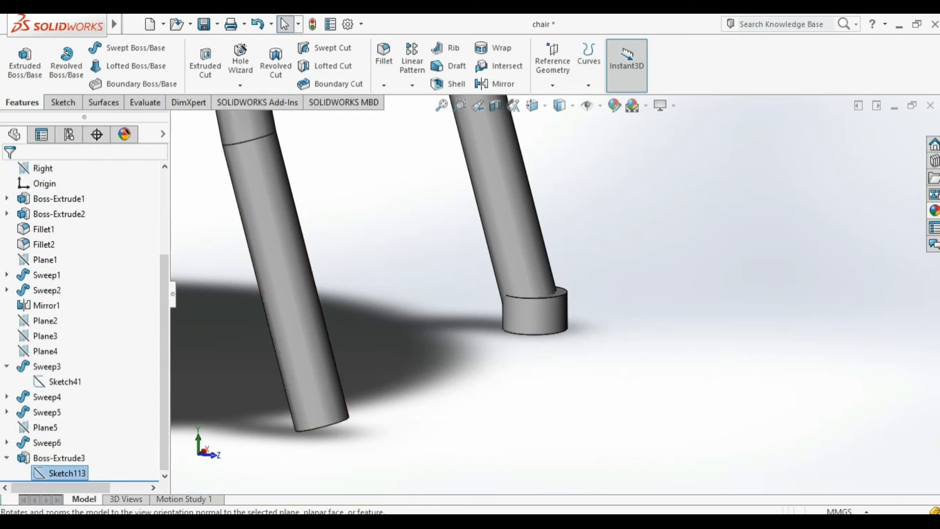
{"action": "key", "text": "F2"}
{"action": "left_click", "coordinate": [39, 473]}
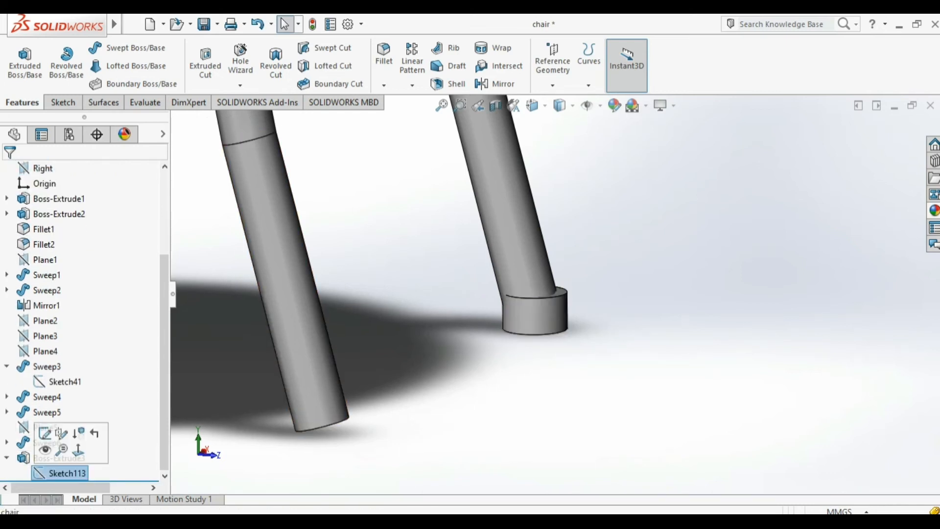
{"action": "left_click", "coordinate": [44, 432]}
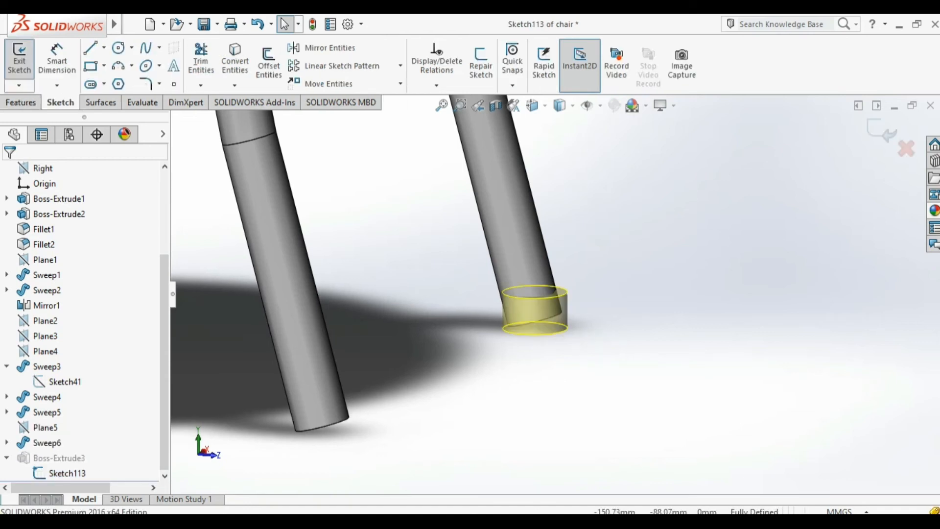
{"action": "scroll", "coordinate": [555, 290], "scroll_direction": "up", "scroll_amount": 4}
{"action": "middle_click_drag", "start_coordinate": [555, 284], "coordinate": [557, 300]}
{"action": "scroll", "coordinate": [557, 292], "scroll_direction": "up", "scroll_amount": 6}
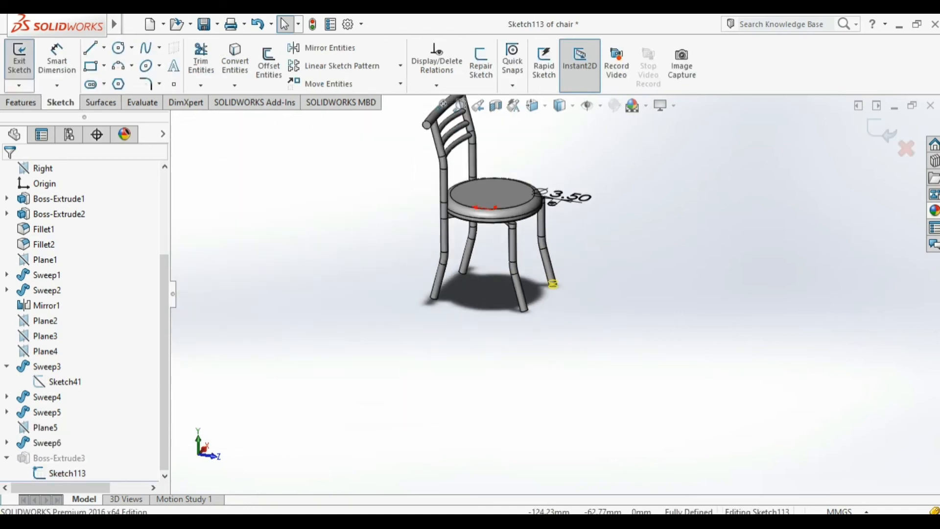
{"action": "scroll", "coordinate": [596, 129], "scroll_direction": "down", "scroll_amount": 4}
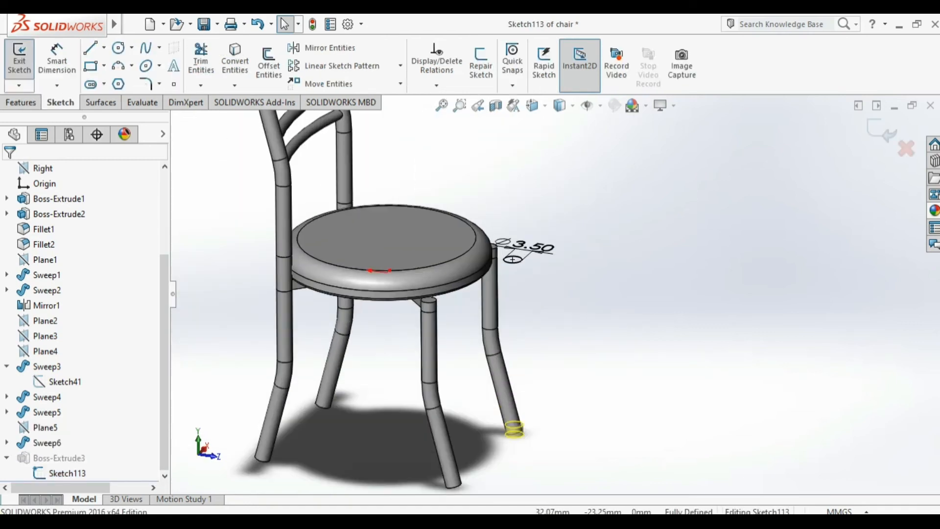
{"action": "left_click", "coordinate": [512, 258]}
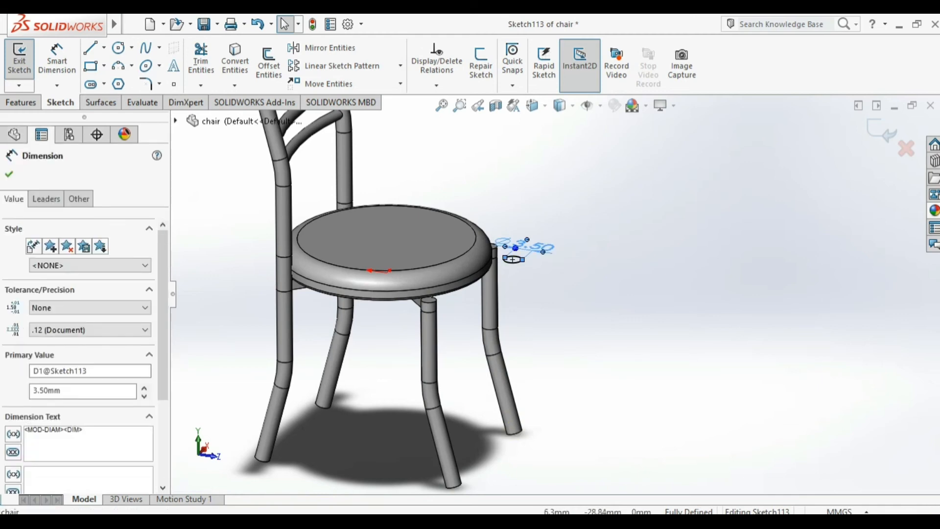
{"action": "middle_click_drag", "start_coordinate": [513, 260], "coordinate": [507, 269]}
{"action": "double_click", "coordinate": [508, 274]}
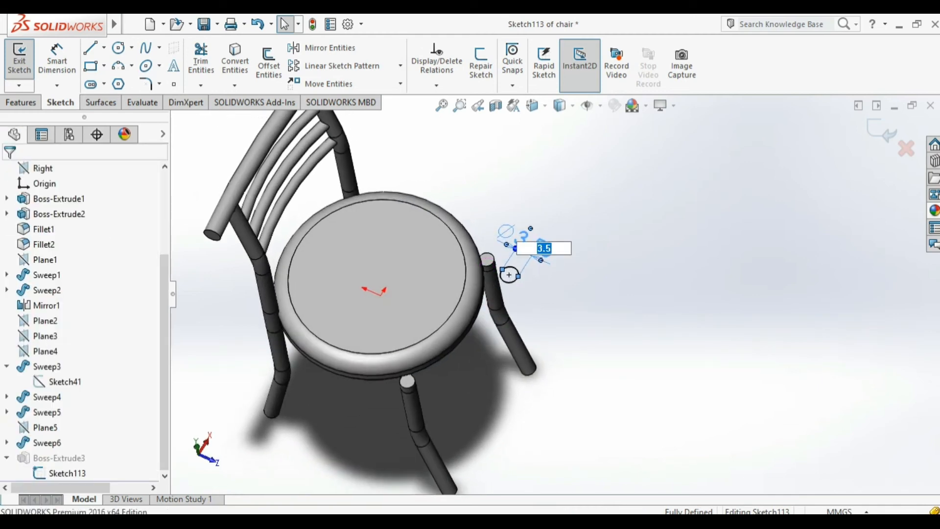
{"action": "type", "text": "3.7"}
{"action": "key", "text": "Return"}
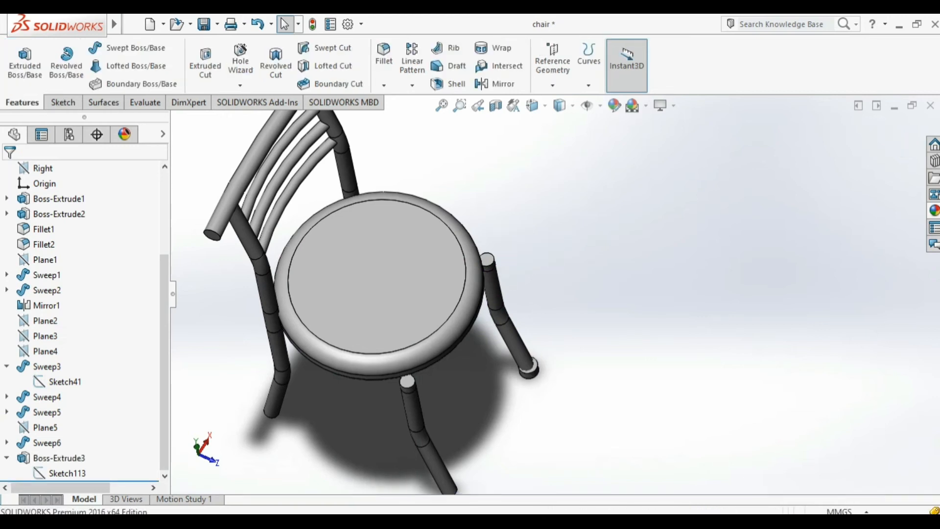
- Start a new sketch on the flat underside of the extruded foot
{"action": "scroll", "coordinate": [524, 384], "scroll_direction": "down", "scroll_amount": 8}
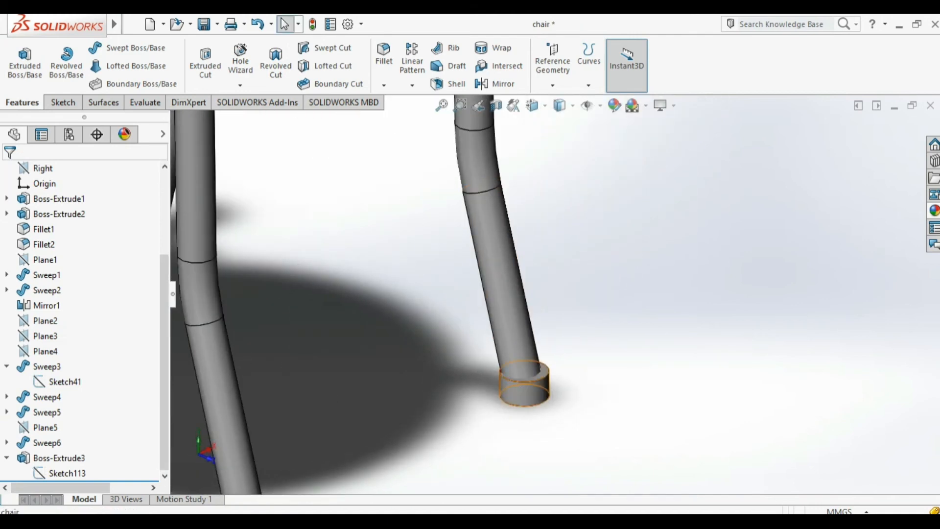
{"action": "scroll", "coordinate": [524, 385], "scroll_direction": "down", "scroll_amount": 2}
{"action": "middle_click_drag", "start_coordinate": [529, 390], "coordinate": [517, 289]}
{"action": "left_click", "coordinate": [545, 412]}
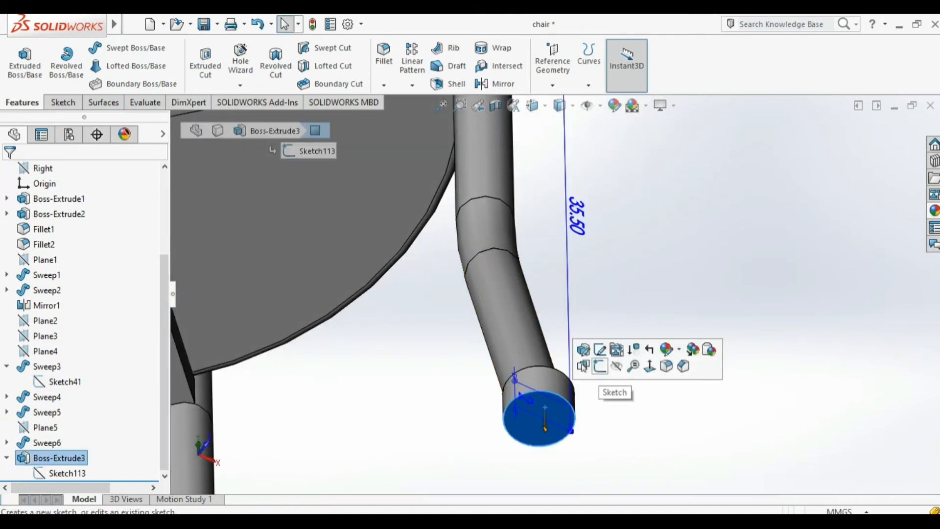
{"action": "left_click", "coordinate": [599, 366]}
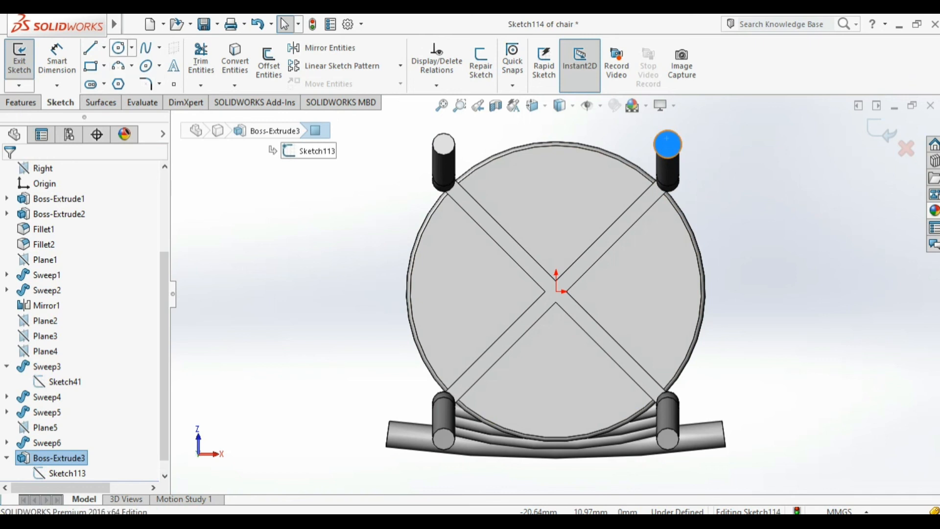
- Offset the circular edge of the foot's underside outward by 0.2 mm
{"action": "left_click", "coordinate": [118, 48]}
{"action": "left_click", "coordinate": [268, 64]}
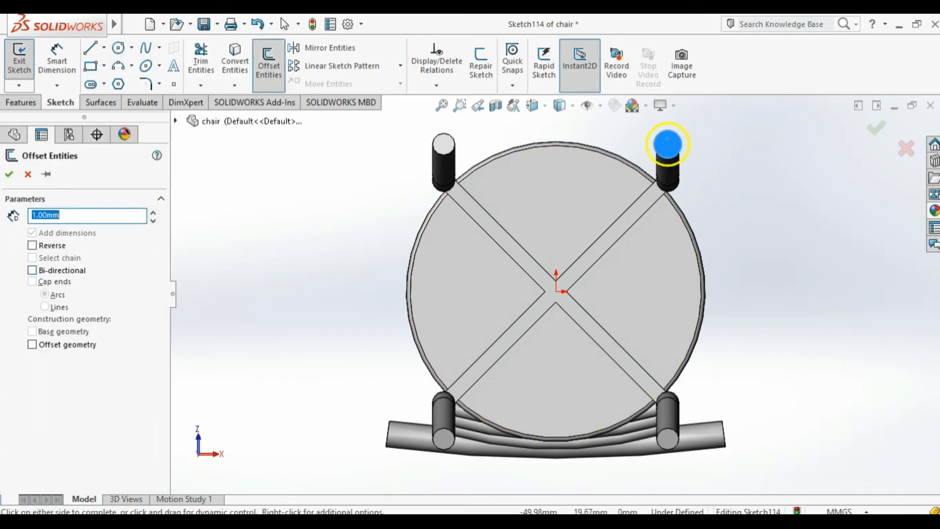
{"action": "scroll", "coordinate": [666, 142], "scroll_direction": "down", "scroll_amount": 6}
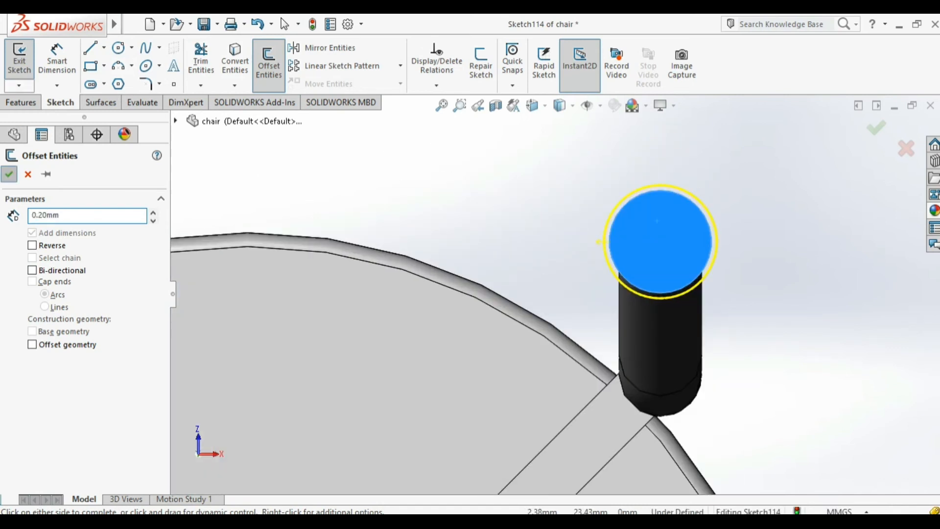
{"action": "left_click", "coordinate": [599, 241]}
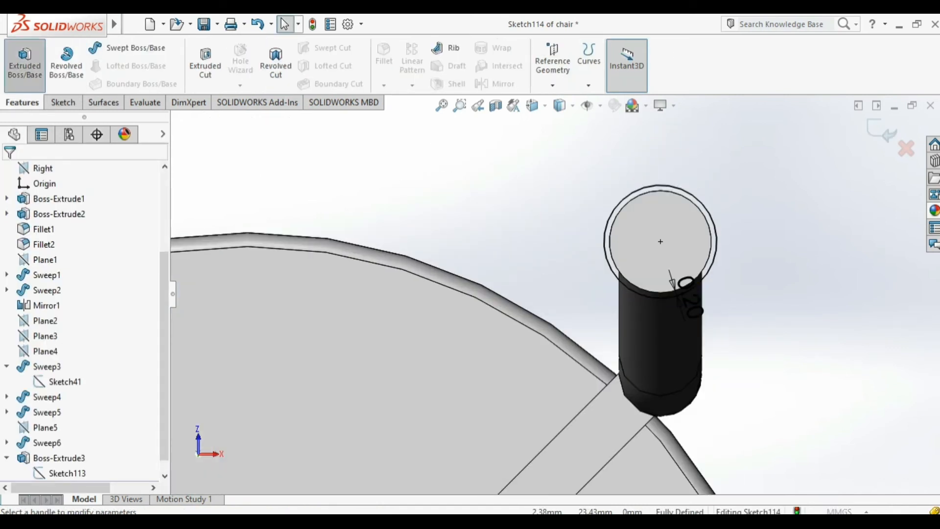
- Extrude the offset circle under the foot with a blind depth of 0.5 mm, reversing the direction upward around the foot
{"action": "left_click", "coordinate": [24, 63]}
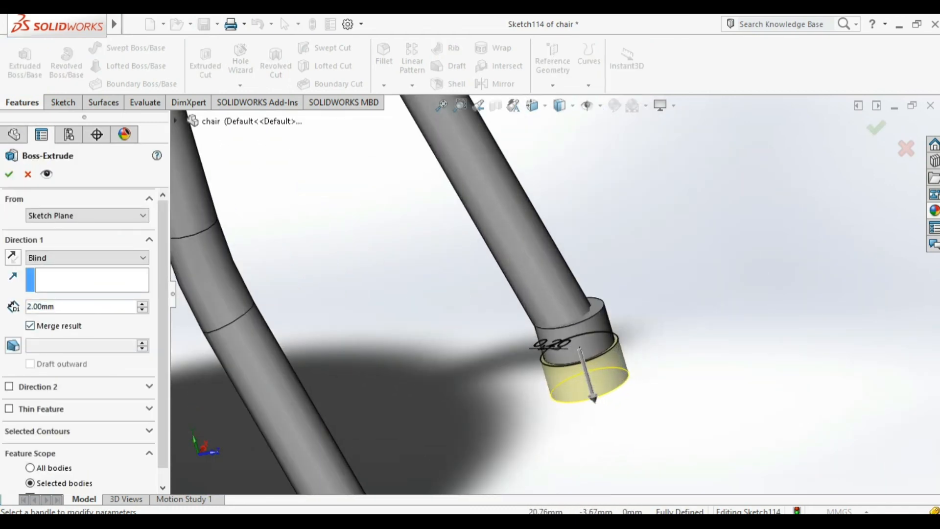
{"action": "type", "text": "0.2"}
{"action": "key", "text": "Return"}
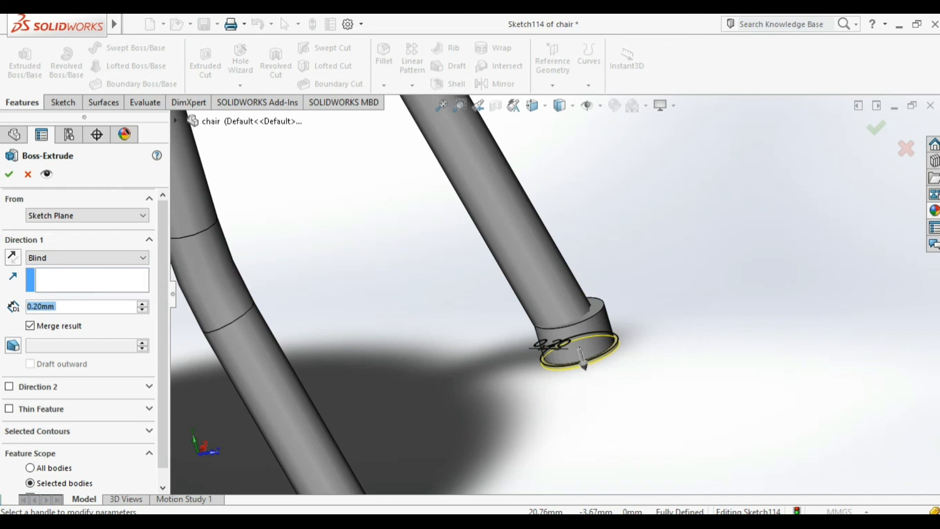
{"action": "left_click", "coordinate": [13, 257]}
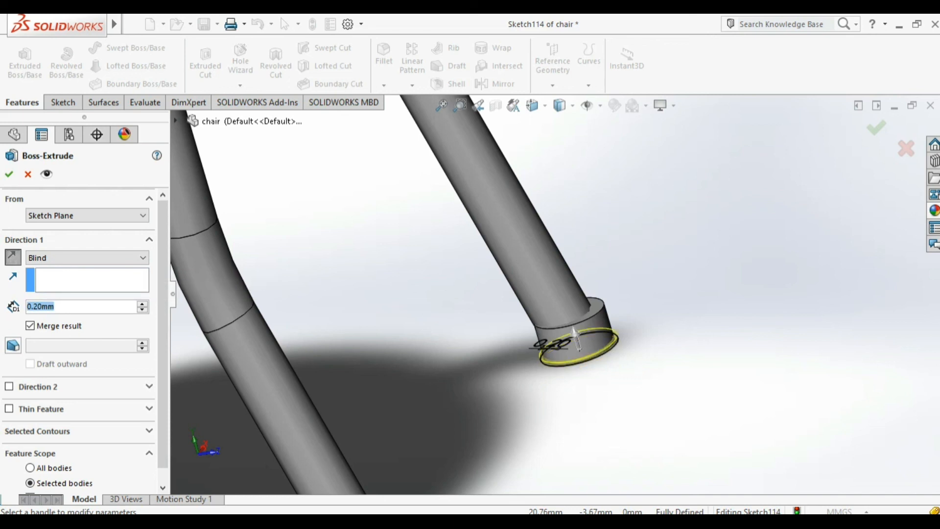
{"action": "type", "text": "0.5"}
{"action": "key", "text": "Return"}
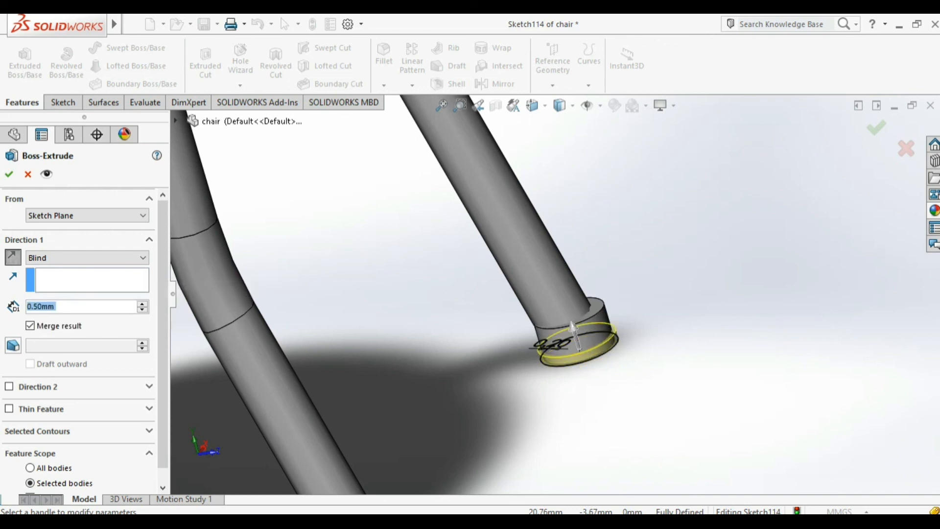
- Turn off Auto-select in the feature scope, choose only the foot body for merging and complete the extrusion
{"action": "scroll", "coordinate": [85, 337], "scroll_direction": "down", "scroll_amount": 1}
{"action": "left_click", "coordinate": [30, 481]}
{"action": "scroll", "coordinate": [571, 342], "scroll_direction": "down", "scroll_amount": 4}
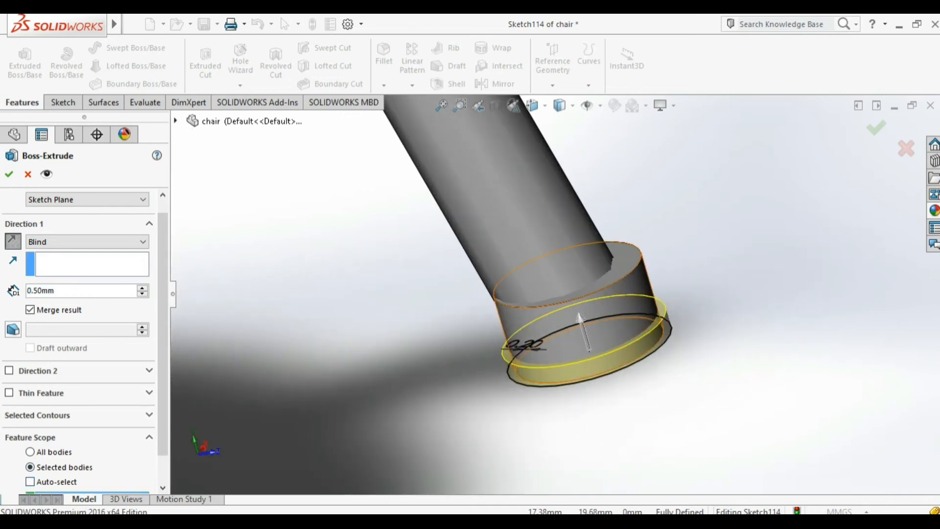
{"action": "left_click", "coordinate": [563, 333]}
{"action": "scroll", "coordinate": [549, 280], "scroll_direction": "up", "scroll_amount": 3}
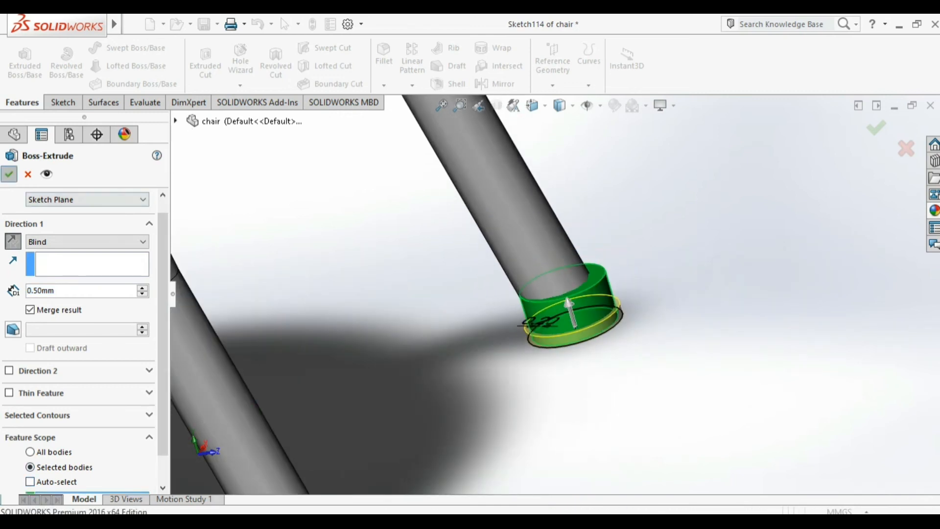
{"action": "left_click", "coordinate": [9, 174]}
{"action": "scroll", "coordinate": [556, 294], "scroll_direction": "up", "scroll_amount": 8}
{"action": "middle_click_drag", "start_coordinate": [612, 294], "coordinate": [470, 303]}
{"action": "left_click", "coordinate": [412, 85]}
{"action": "left_click", "coordinate": [443, 115]}
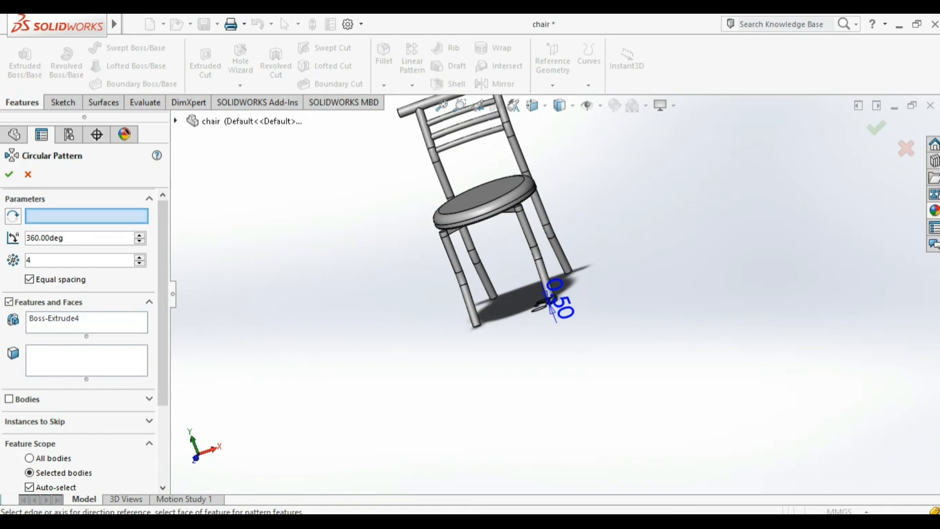
{"action": "scroll", "coordinate": [548, 304], "scroll_direction": "down", "scroll_amount": 3}
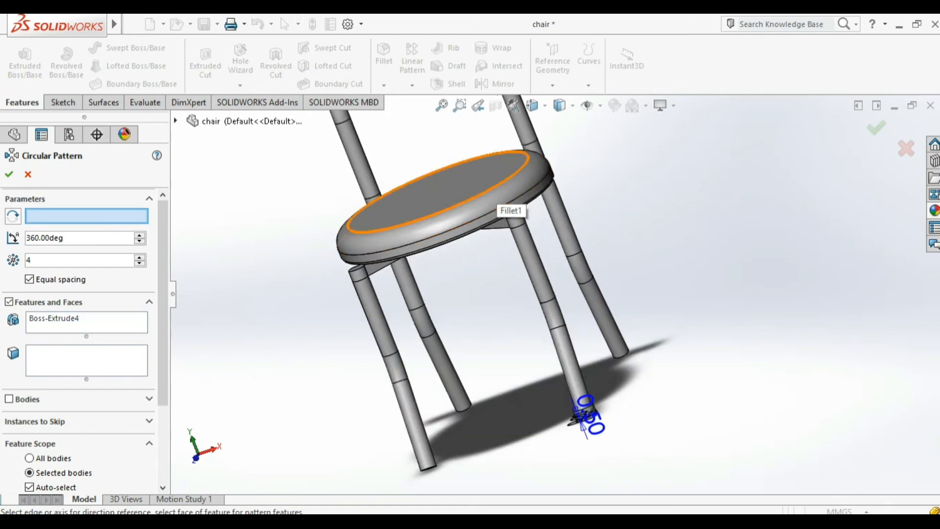
{"action": "left_click", "coordinate": [484, 220]}
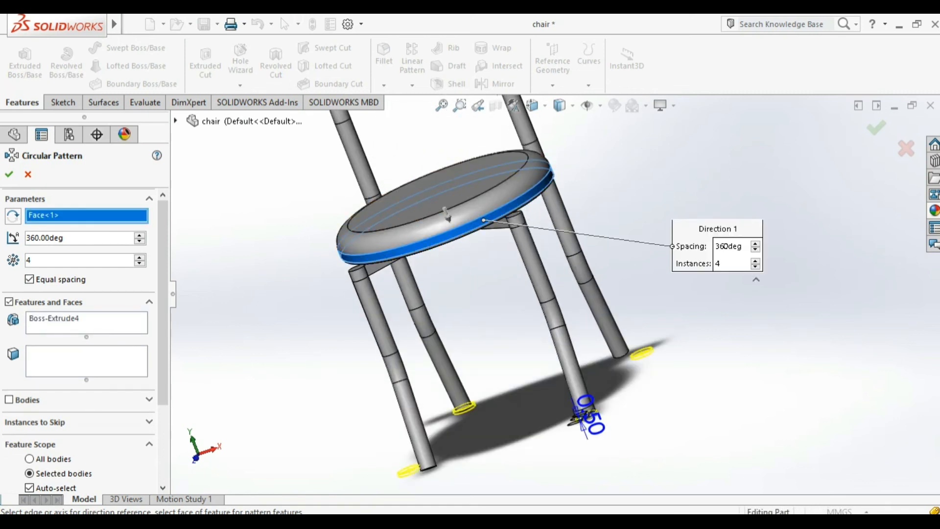
{"action": "mouse_move", "coordinate": [582, 423]}
{"action": "middle_mouse_down"}
{"action": "mouse_move", "coordinate": [589, 411]}
{"action": "mouse_move", "coordinate": [574, 421]}
{"action": "middle_mouse_up"}
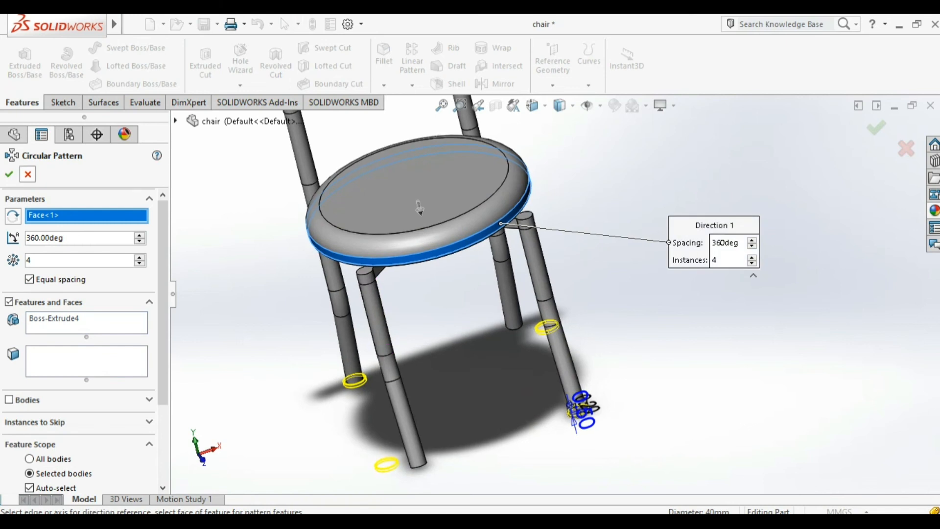
{"action": "left_click", "coordinate": [28, 174]}
- Mirror the stepped foot body about the Front plane onto the leg on the opposite side
{"action": "scroll", "coordinate": [556, 294], "scroll_direction": "up", "scroll_amount": 4}
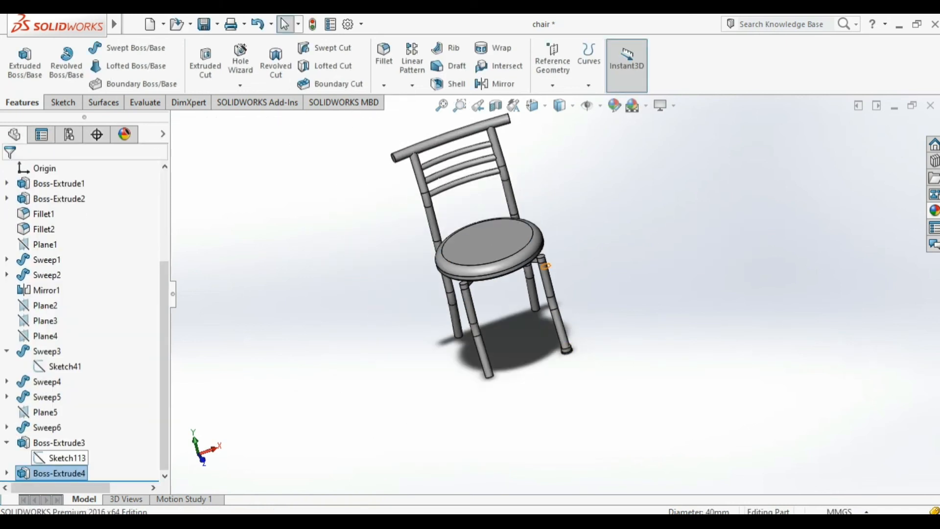
{"action": "left_click", "coordinate": [6, 443]}
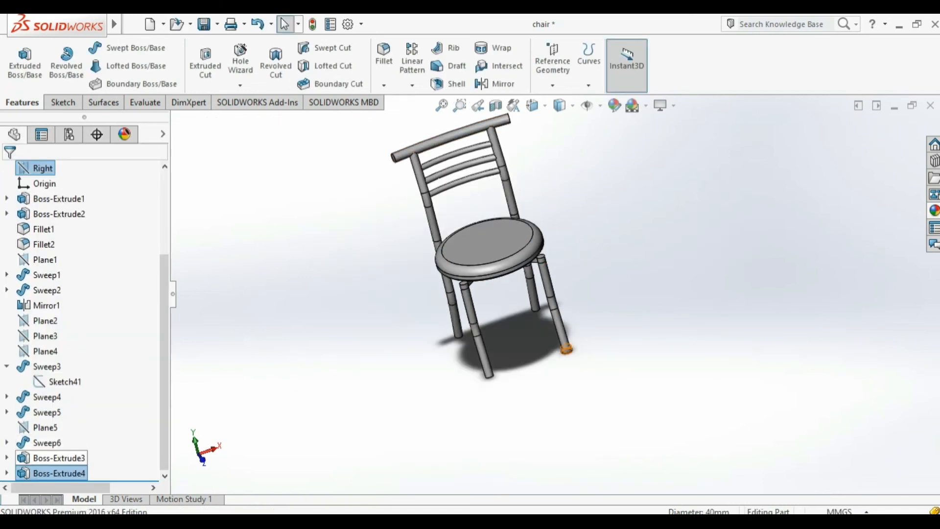
{"action": "middle_click_drag", "start_coordinate": [392, 411], "coordinate": [267, 394]}
{"action": "scroll", "coordinate": [45, 382], "scroll_direction": "up", "scroll_amount": 3}
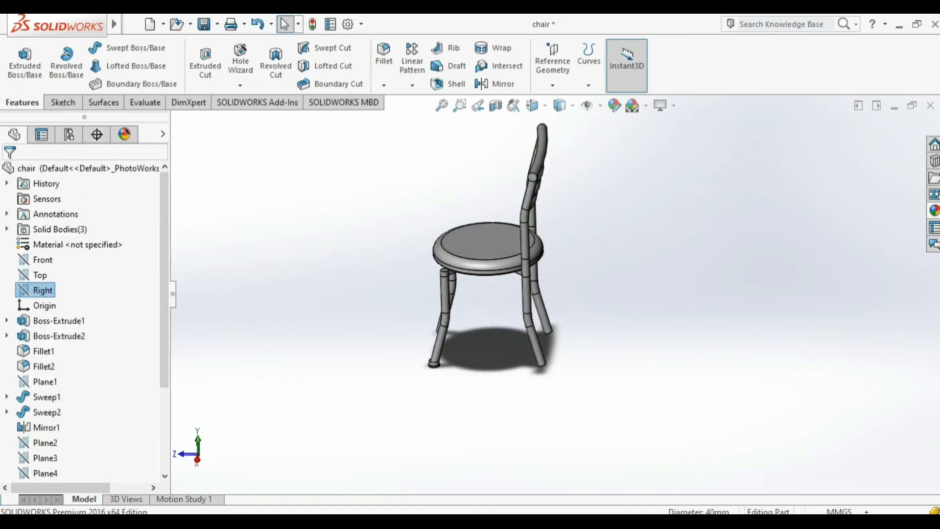
{"action": "left_click", "coordinate": [43, 260]}
{"action": "middle_click_drag", "start_coordinate": [294, 303], "coordinate": [306, 293]}
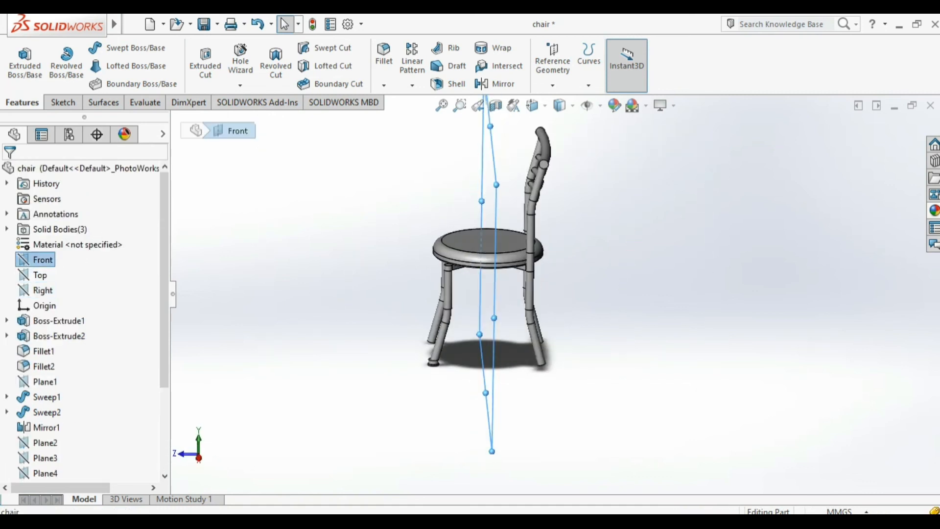
{"action": "left_click", "coordinate": [495, 83]}
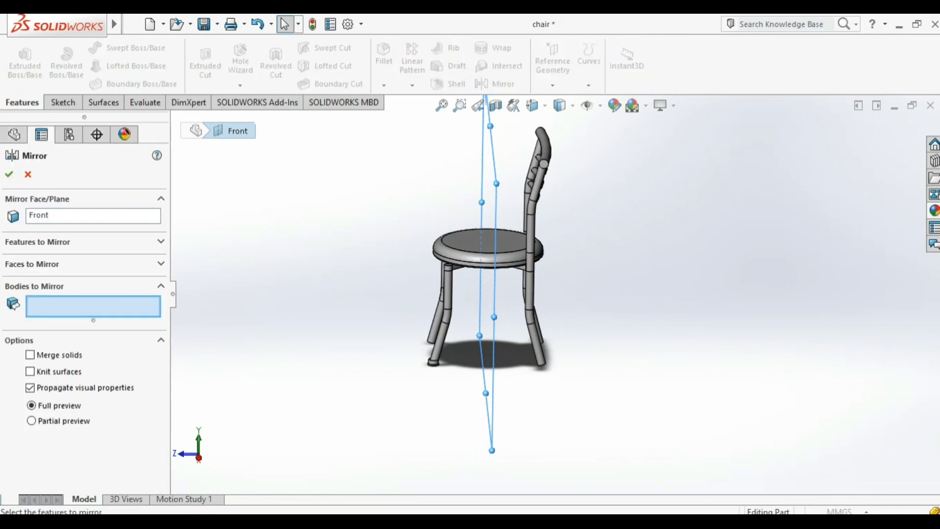
{"action": "scroll", "coordinate": [465, 360], "scroll_direction": "down", "scroll_amount": 6}
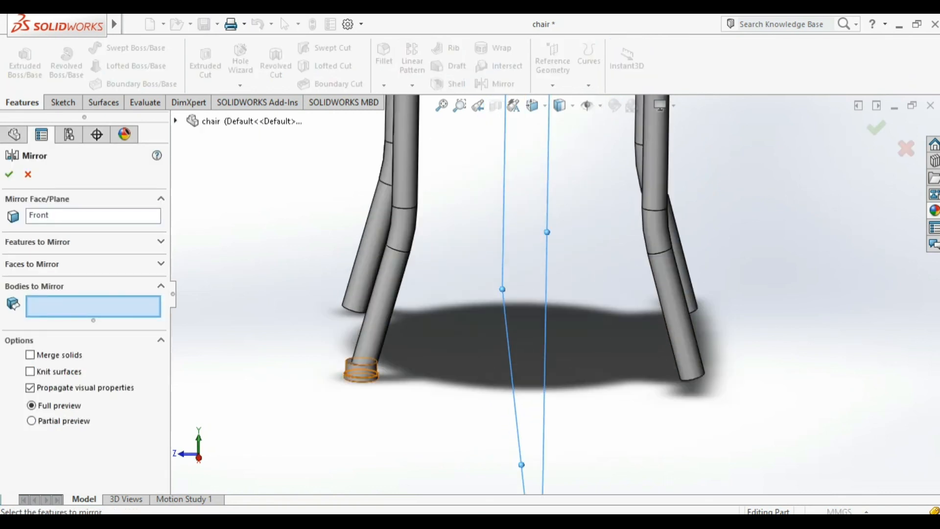
{"action": "left_click", "coordinate": [361, 370]}
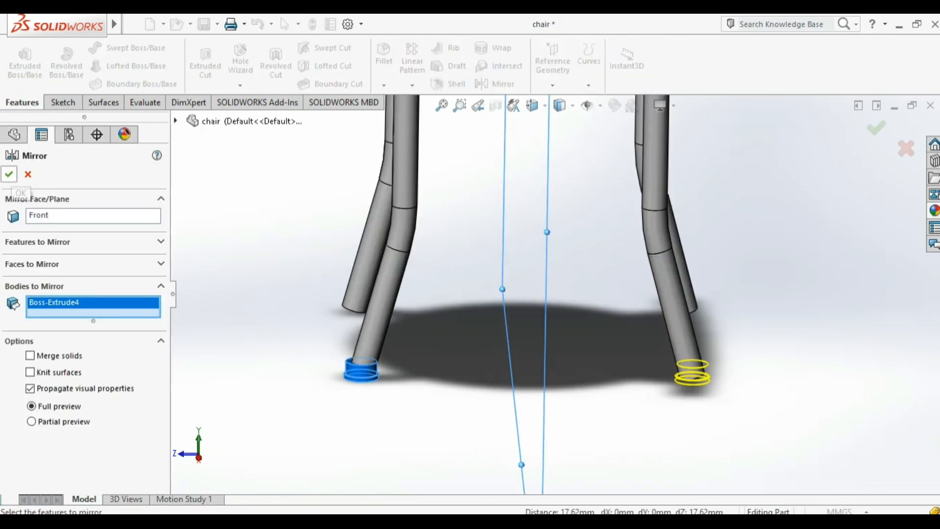
{"action": "left_click", "coordinate": [9, 173]}
- Mirror both stepped foot bodies about the Right plane onto the remaining two legs
{"action": "scroll", "coordinate": [555, 304], "scroll_direction": "up", "scroll_amount": 3}
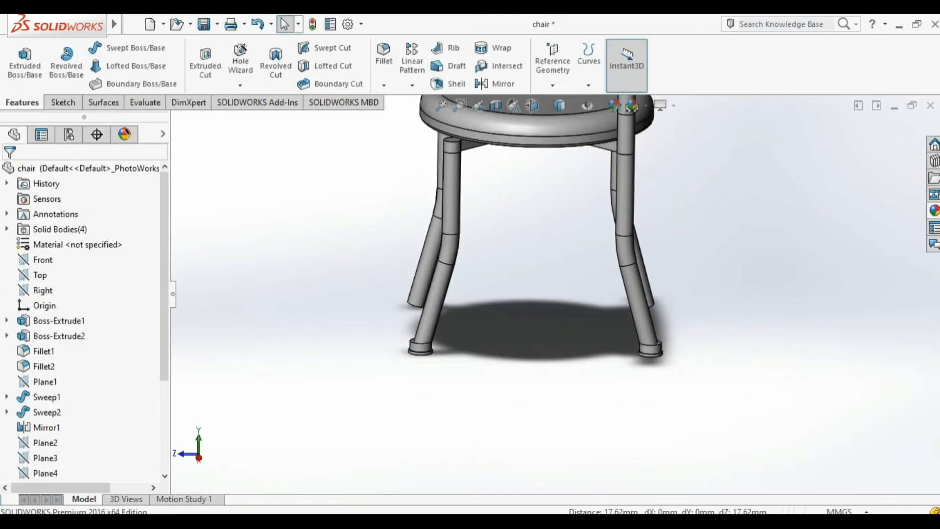
{"action": "left_click", "coordinate": [42, 290]}
{"action": "scroll", "coordinate": [555, 299], "scroll_direction": "up", "scroll_amount": 2}
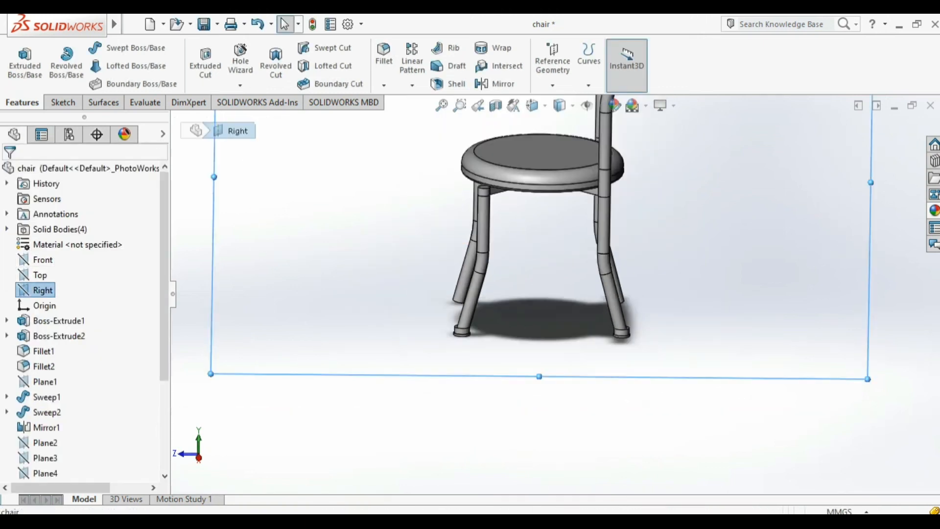
{"action": "scroll", "coordinate": [556, 297], "scroll_direction": "up", "scroll_amount": 3}
{"action": "middle_click_drag", "start_coordinate": [556, 296], "coordinate": [661, 306]}
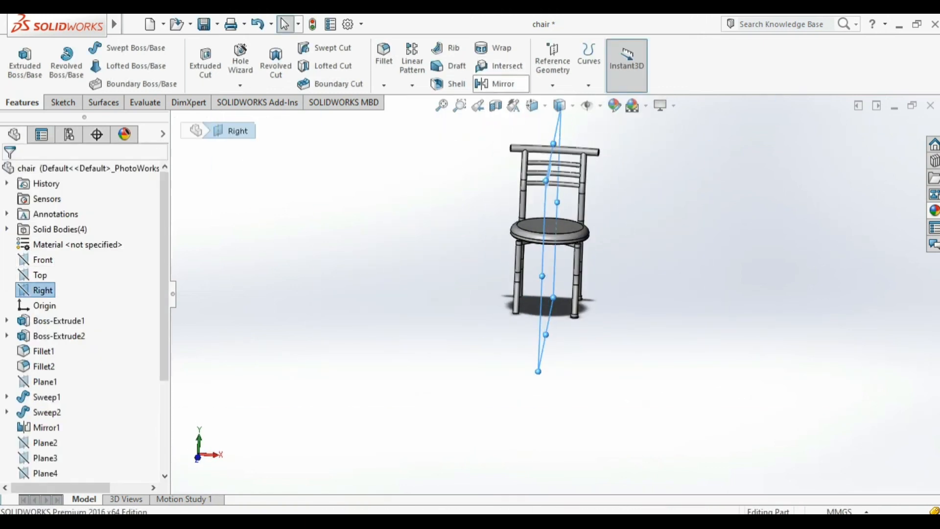
{"action": "left_click", "coordinate": [497, 84]}
{"action": "scroll", "coordinate": [534, 306], "scroll_direction": "down", "scroll_amount": 5}
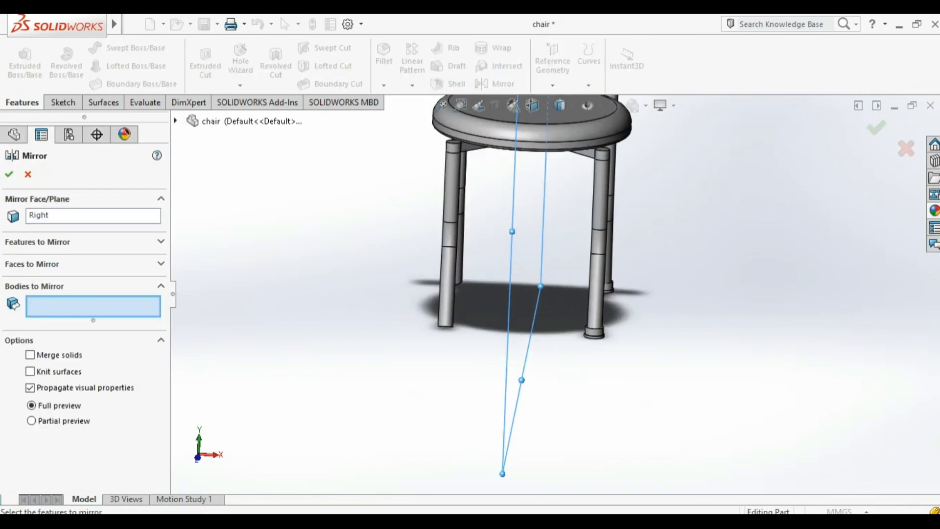
{"action": "left_click", "coordinate": [533, 306]}
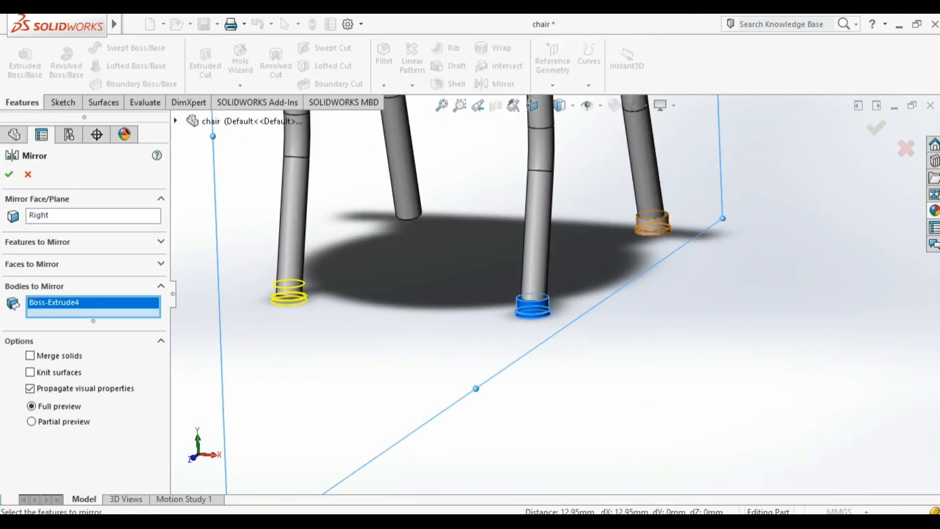
{"action": "left_click", "coordinate": [652, 223]}
{"action": "left_click", "coordinate": [876, 128]}
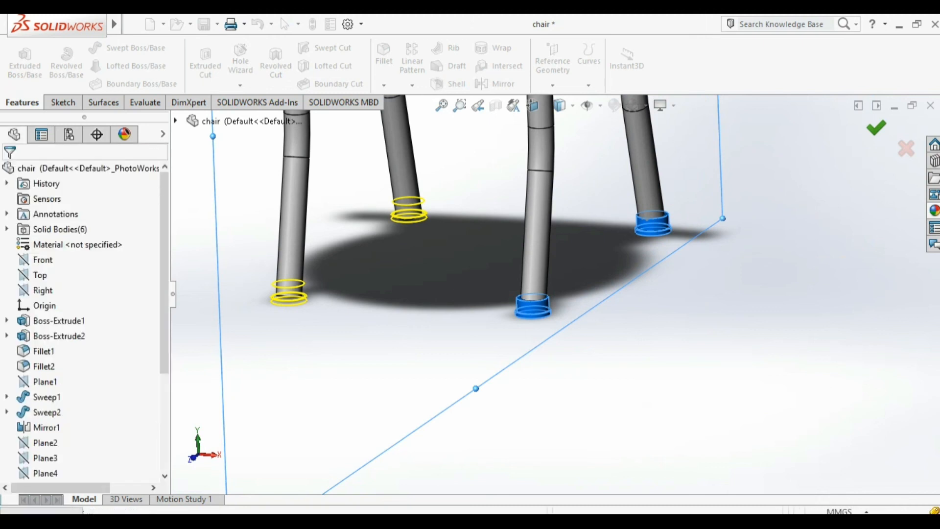
- Apply the leather appearance from the Organic Miscellaneous category to the seat body
{"action": "scroll", "coordinate": [548, 294], "scroll_direction": "up", "scroll_amount": 10}
{"action": "middle_click_drag", "start_coordinate": [631, 184], "coordinate": [602, 192]}
{"action": "scroll", "coordinate": [602, 193], "scroll_direction": "down", "scroll_amount": 5}
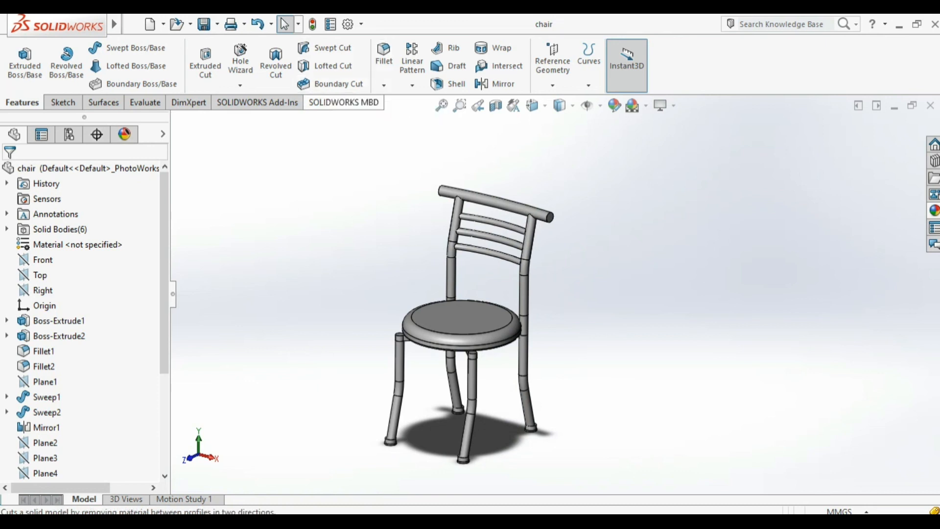
{"action": "scroll", "coordinate": [351, 299], "scroll_direction": "down", "scroll_amount": 2}
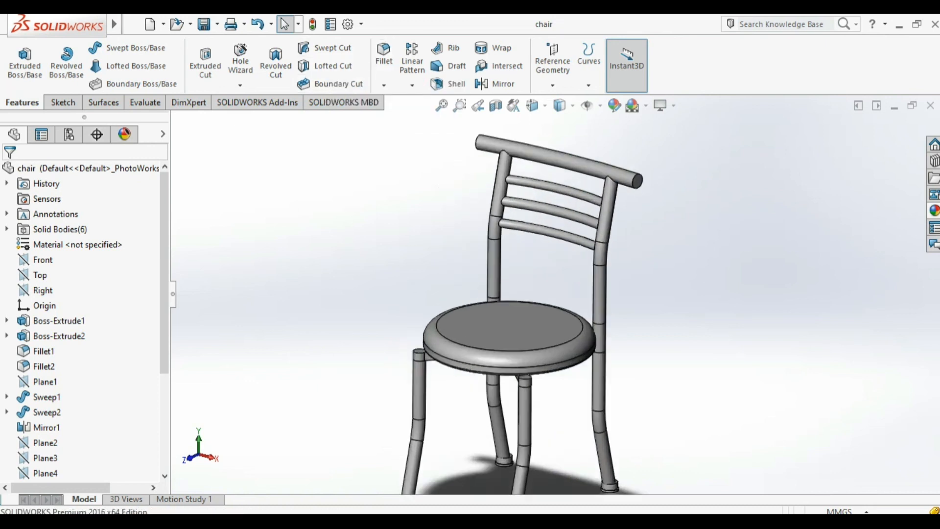
{"action": "scroll", "coordinate": [350, 299], "scroll_direction": "up", "scroll_amount": 5}
{"action": "left_click", "coordinate": [934, 210]}
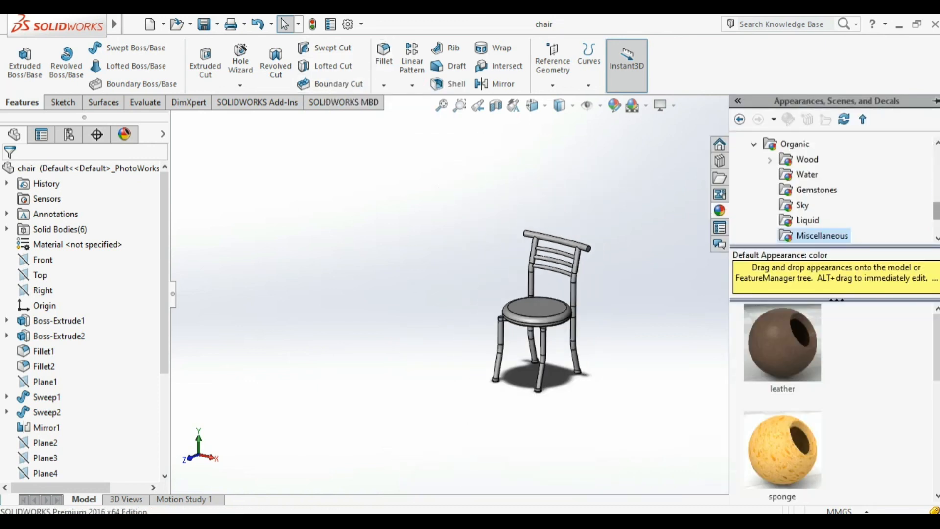
{"action": "scroll", "coordinate": [553, 314], "scroll_direction": "down", "scroll_amount": 5}
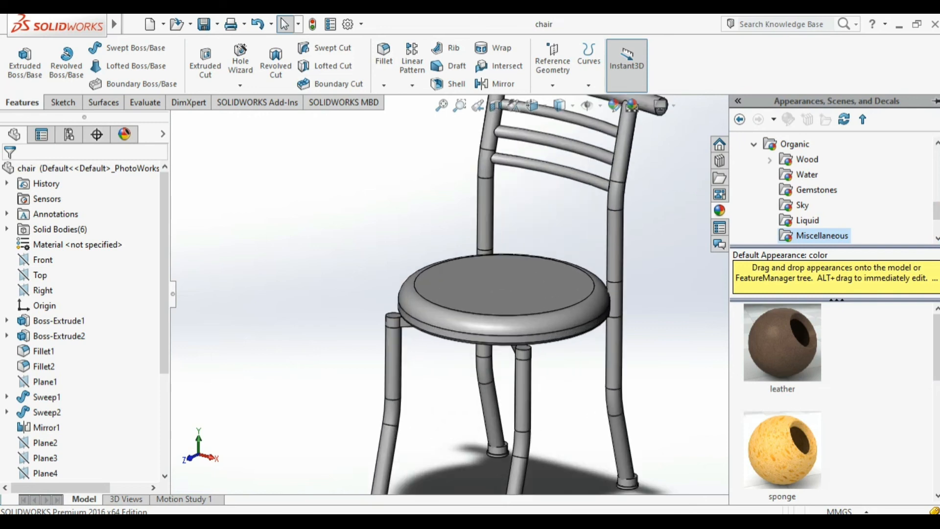
{"action": "left_click_drag", "start_coordinate": [782, 343], "coordinate": [509, 286]}
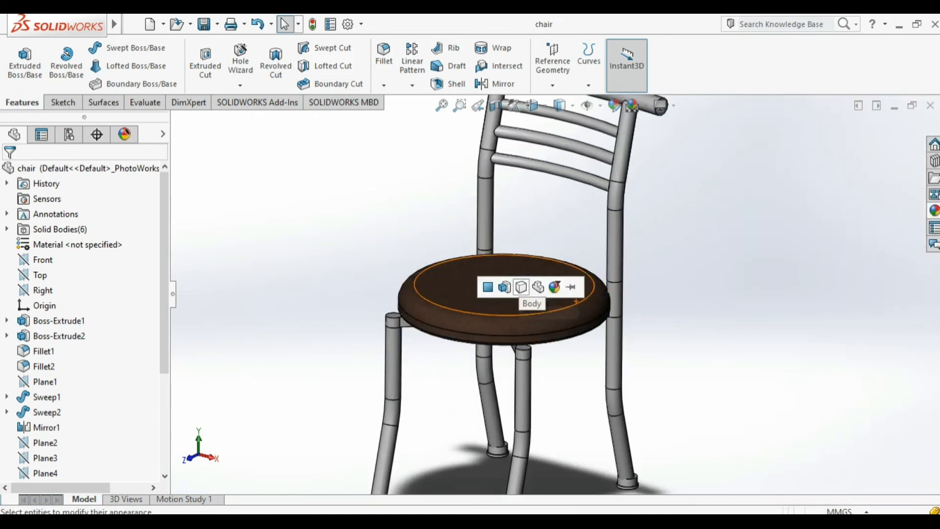
{"action": "scroll", "coordinate": [576, 302], "scroll_direction": "up", "scroll_amount": 5}
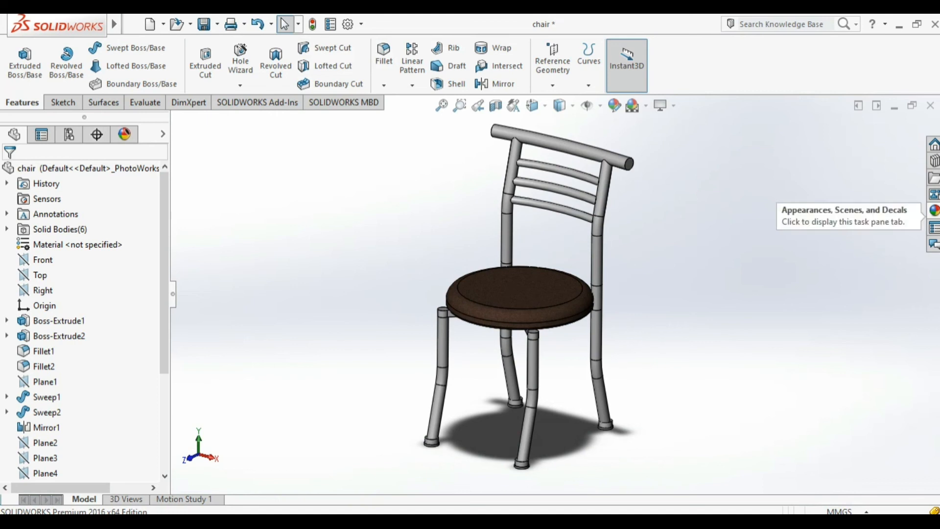
- Apply the black satin finish plastic appearance to the body of the nearest front foot
{"action": "left_click", "coordinate": [934, 211]}
{"action": "left_click", "coordinate": [754, 145]}
{"action": "scroll", "coordinate": [754, 145], "scroll_direction": "up", "scroll_amount": 6}
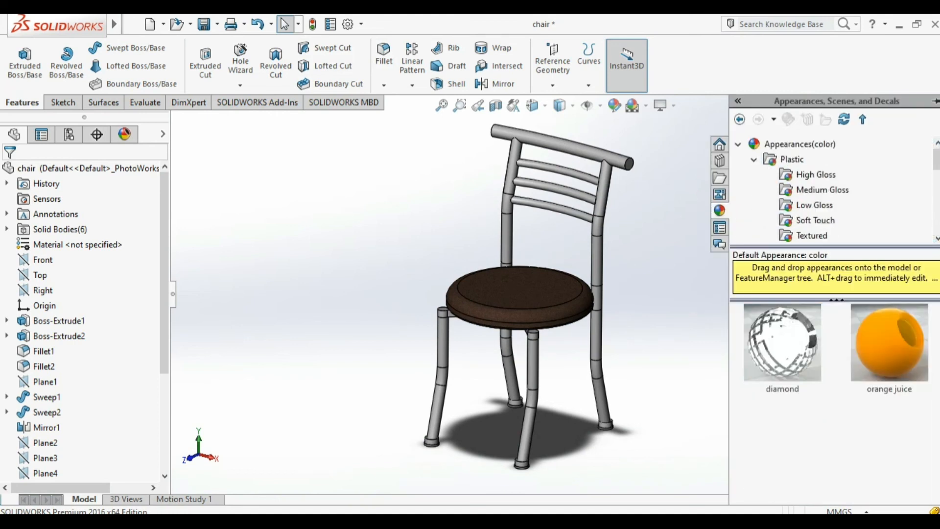
{"action": "scroll", "coordinate": [808, 144], "scroll_direction": "down", "scroll_amount": 1}
{"action": "scroll", "coordinate": [813, 196], "scroll_direction": "down", "scroll_amount": 1}
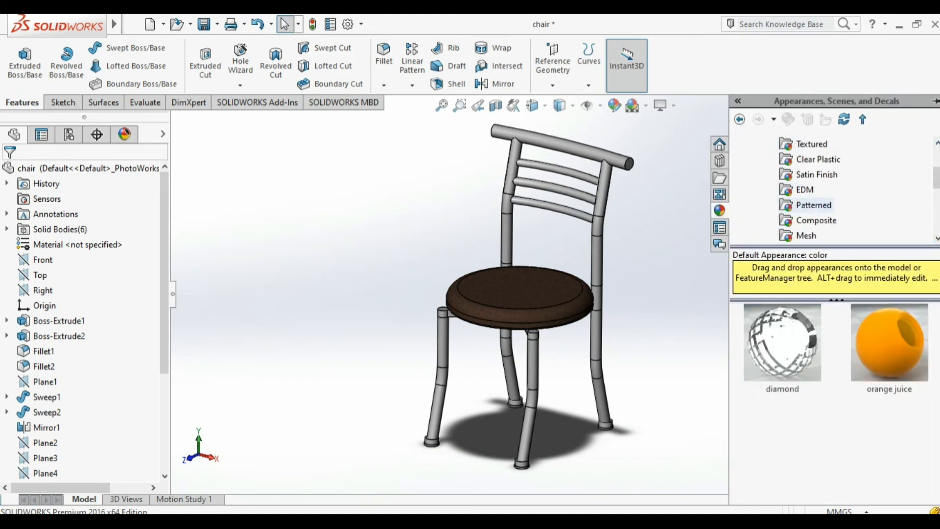
{"action": "left_click", "coordinate": [817, 175]}
{"action": "scroll", "coordinate": [803, 372], "scroll_direction": "down", "scroll_amount": 5}
{"action": "scroll", "coordinate": [803, 372], "scroll_direction": "up", "scroll_amount": 1}
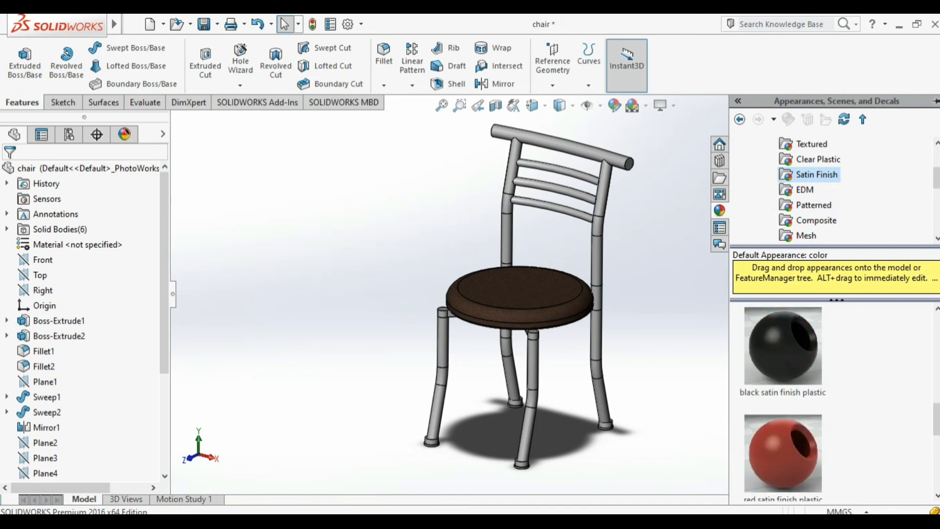
{"action": "scroll", "coordinate": [563, 430], "scroll_direction": "down", "scroll_amount": 4}
{"action": "scroll", "coordinate": [563, 416], "scroll_direction": "up", "scroll_amount": 1}
{"action": "scroll", "coordinate": [492, 480], "scroll_direction": "down", "scroll_amount": 4}
{"action": "left_click_drag", "start_coordinate": [783, 345], "coordinate": [489, 399]}
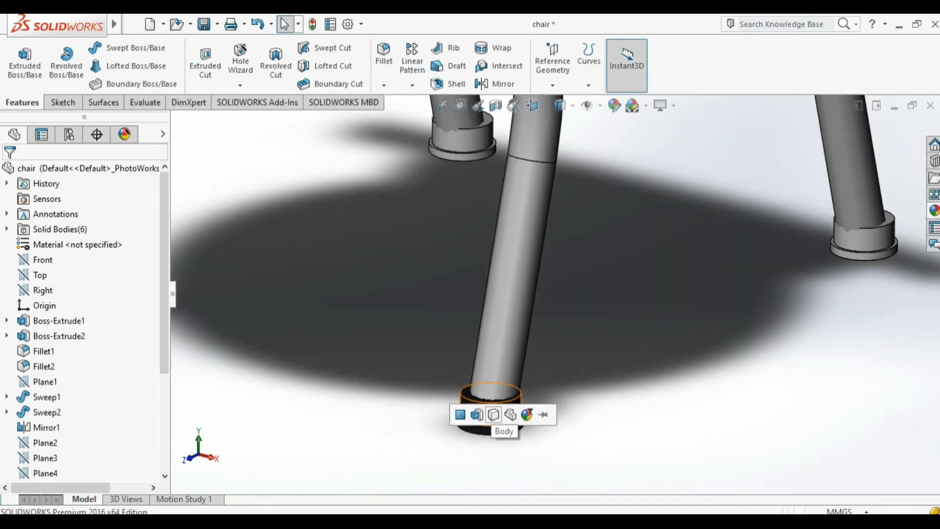
{"action": "left_click", "coordinate": [494, 414]}
- Apply the polished steel appearance from the Metal Steel category to the chair's tube frame body
{"action": "scroll", "coordinate": [493, 415], "scroll_direction": "up", "scroll_amount": 6}
{"action": "left_click", "coordinate": [934, 210]}
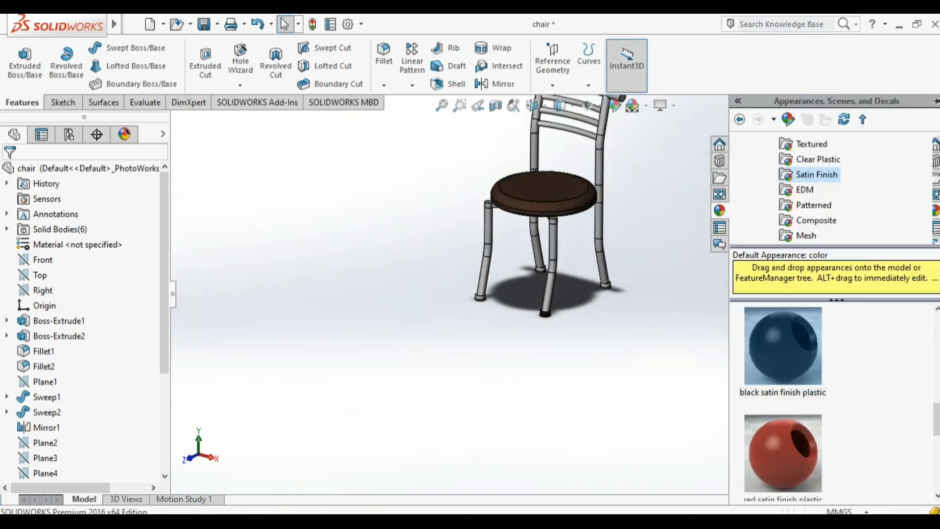
{"action": "scroll", "coordinate": [822, 189], "scroll_direction": "up", "scroll_amount": 2}
{"action": "left_click", "coordinate": [754, 160]}
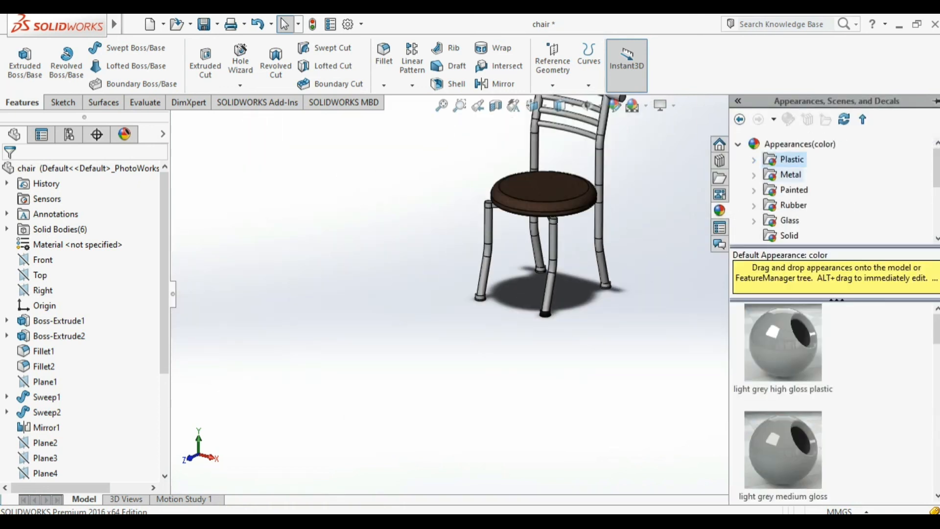
{"action": "left_click", "coordinate": [754, 175]}
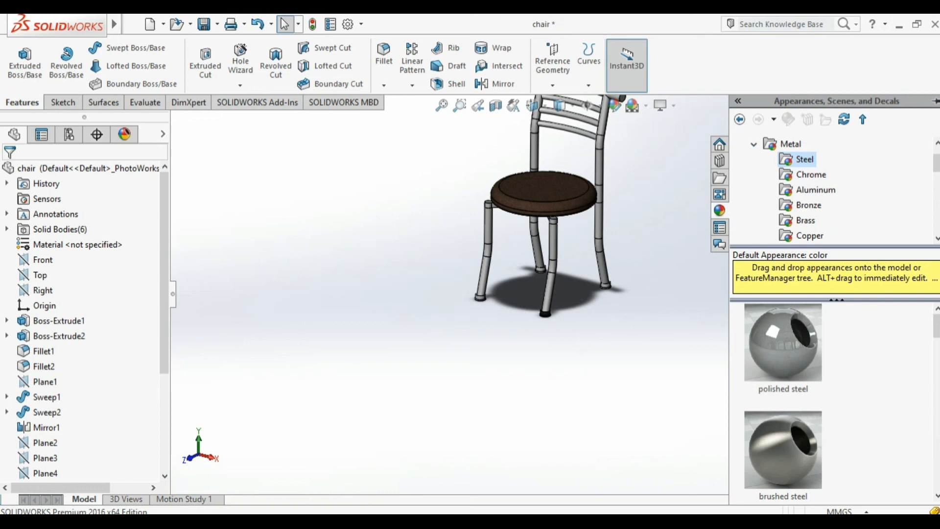
{"action": "scroll", "coordinate": [555, 222], "scroll_direction": "down", "scroll_amount": 5}
{"action": "left_click_drag", "start_coordinate": [783, 343], "coordinate": [543, 384]}
{"action": "left_click", "coordinate": [544, 384]}
{"action": "scroll", "coordinate": [544, 383], "scroll_direction": "up", "scroll_amount": 5}
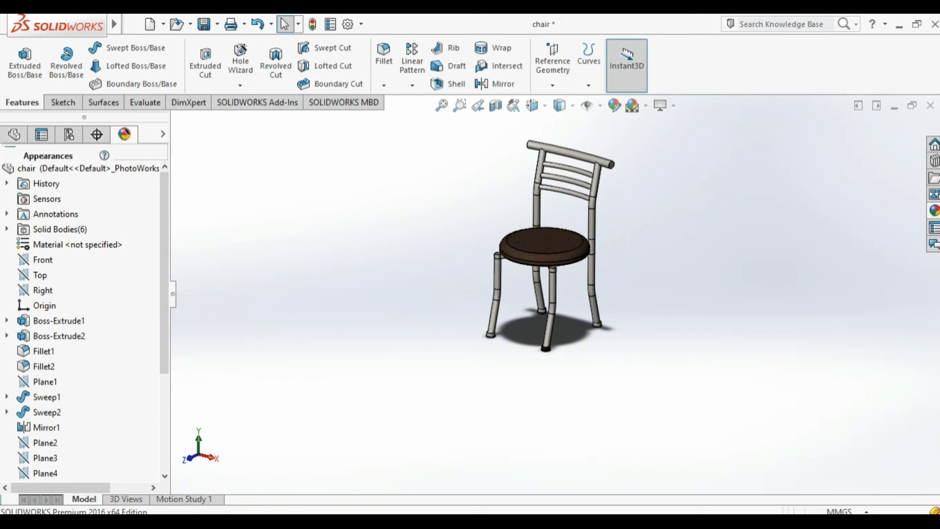
- Edit the seat's leather appearance, enabling its color option and setting a dark grey color from the standard swatches
{"action": "right_click", "coordinate": [35, 222]}
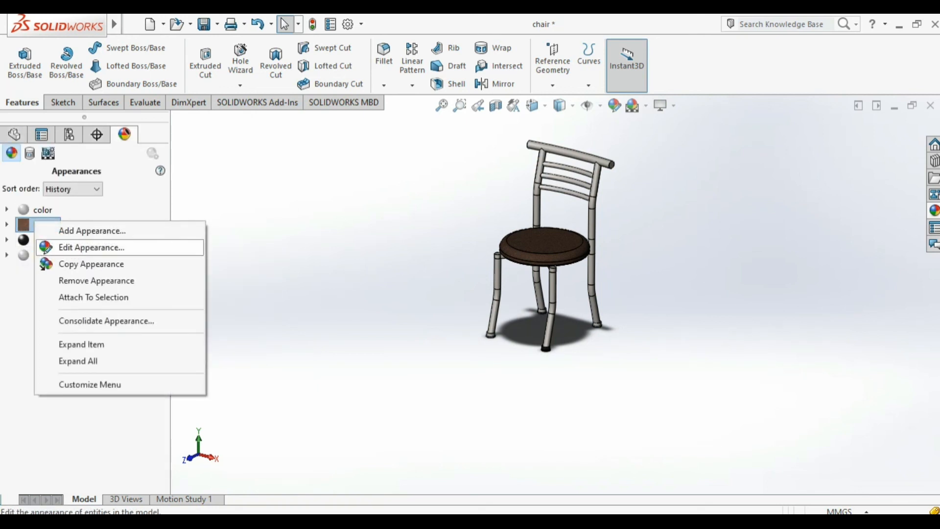
{"action": "left_click", "coordinate": [73, 247]}
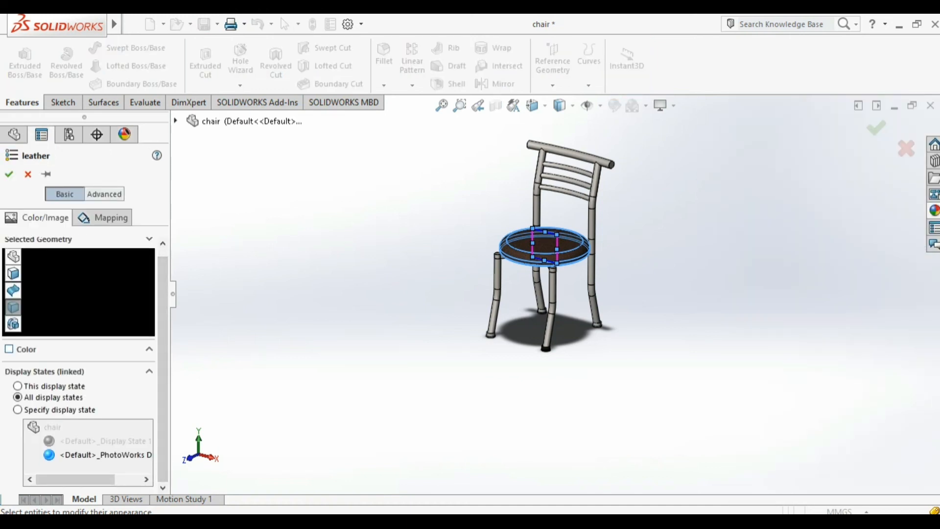
{"action": "left_click", "coordinate": [9, 349]}
{"action": "left_click", "coordinate": [114, 436]}
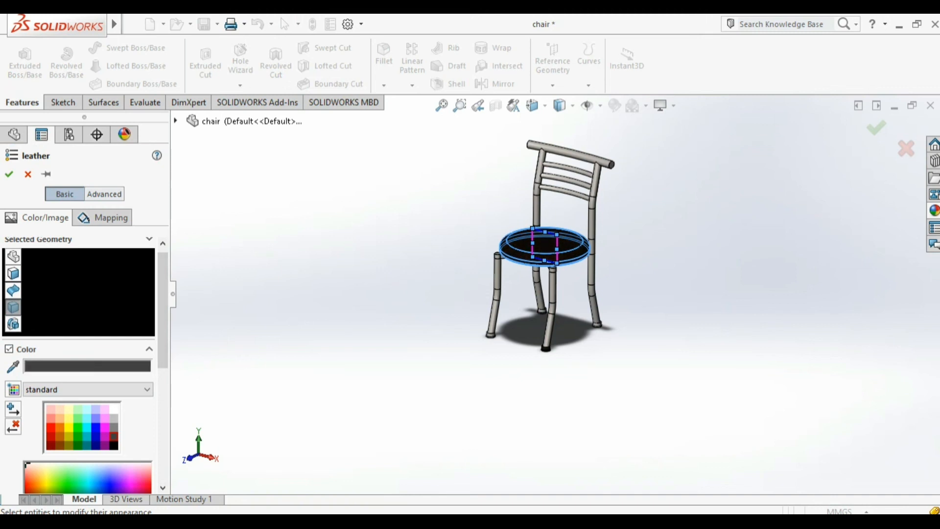
{"action": "scroll", "coordinate": [542, 244], "scroll_direction": "down", "scroll_amount": 5}
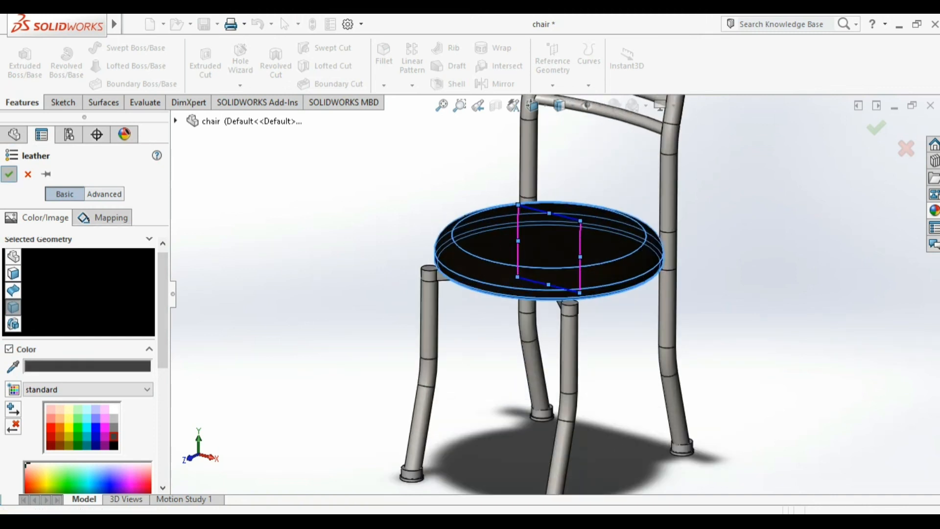
{"action": "left_click", "coordinate": [9, 174]}
- Edit the black satin finish plastic appearance to also cover the three remaining foot bodies
{"action": "right_click", "coordinate": [52, 224]}
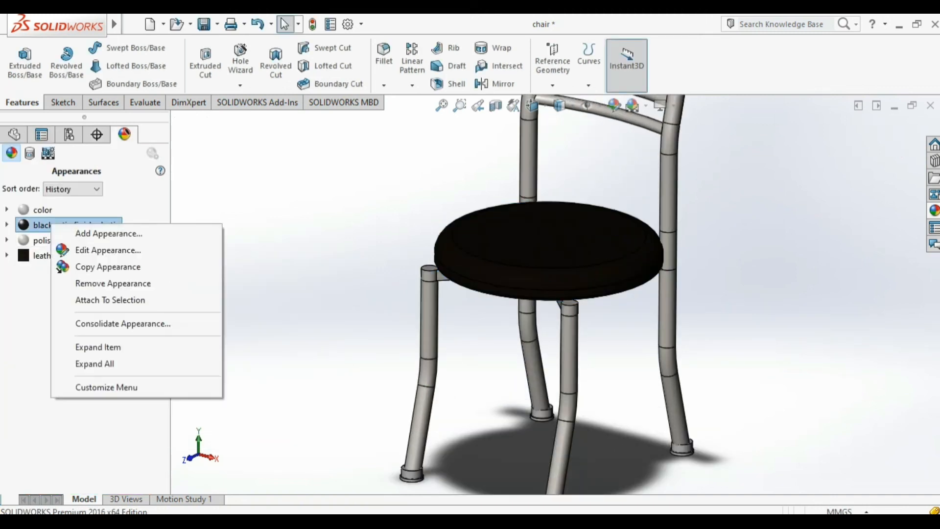
{"action": "left_click", "coordinate": [98, 247]}
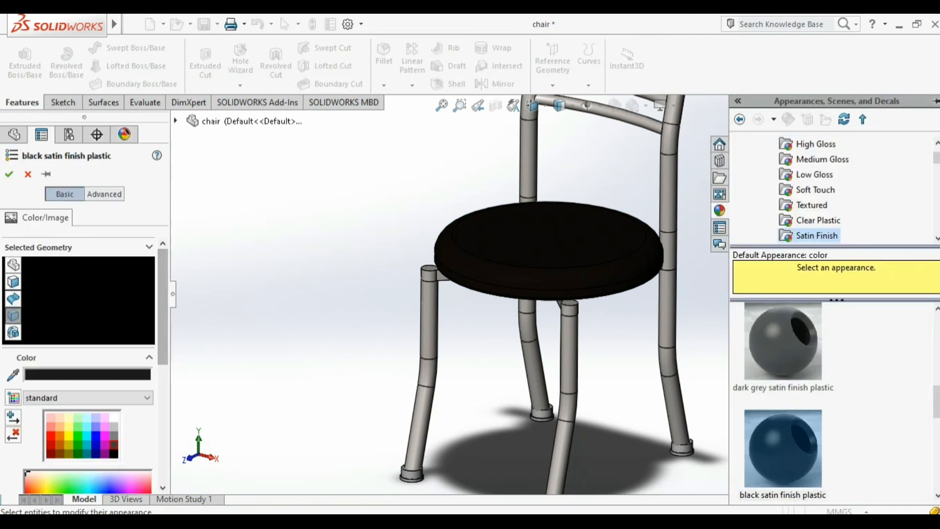
{"action": "left_click", "coordinate": [411, 473]}
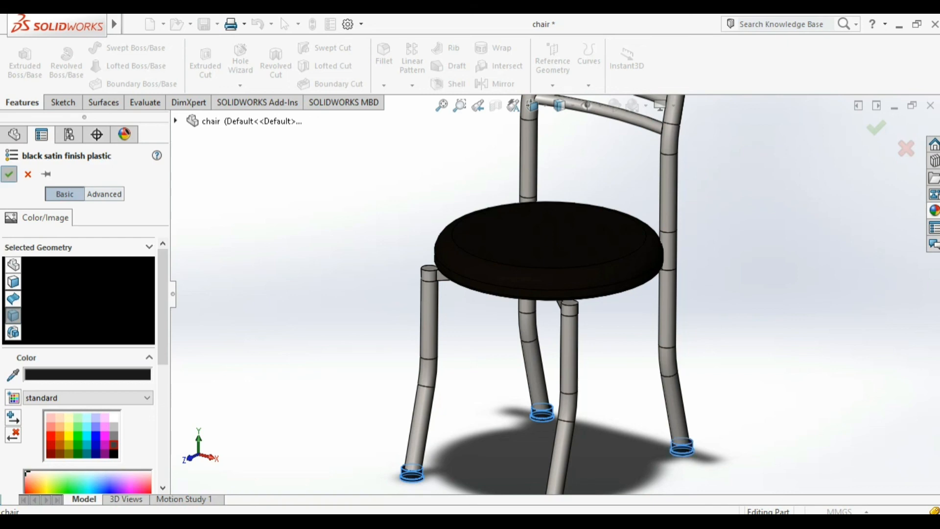
{"action": "scroll", "coordinate": [561, 292], "scroll_direction": "up", "scroll_amount": 5}
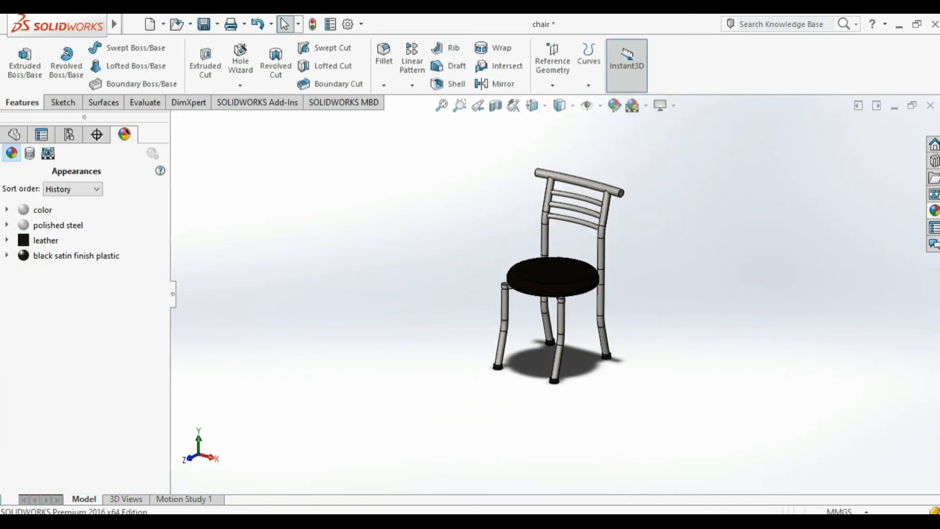
{"action": "scroll", "coordinate": [648, 313], "scroll_direction": "down", "scroll_amount": 3}
{"action": "middle_click_drag", "start_coordinate": [571, 306], "coordinate": [453, 294]}
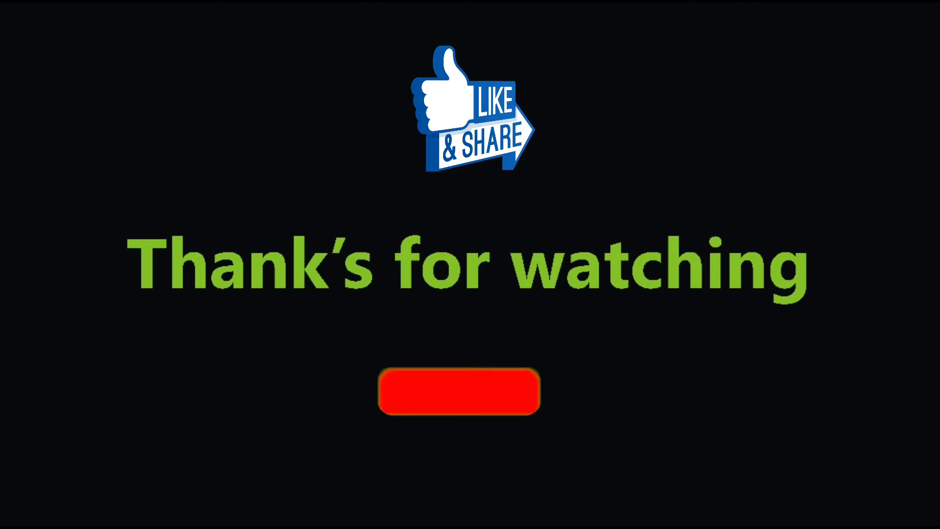